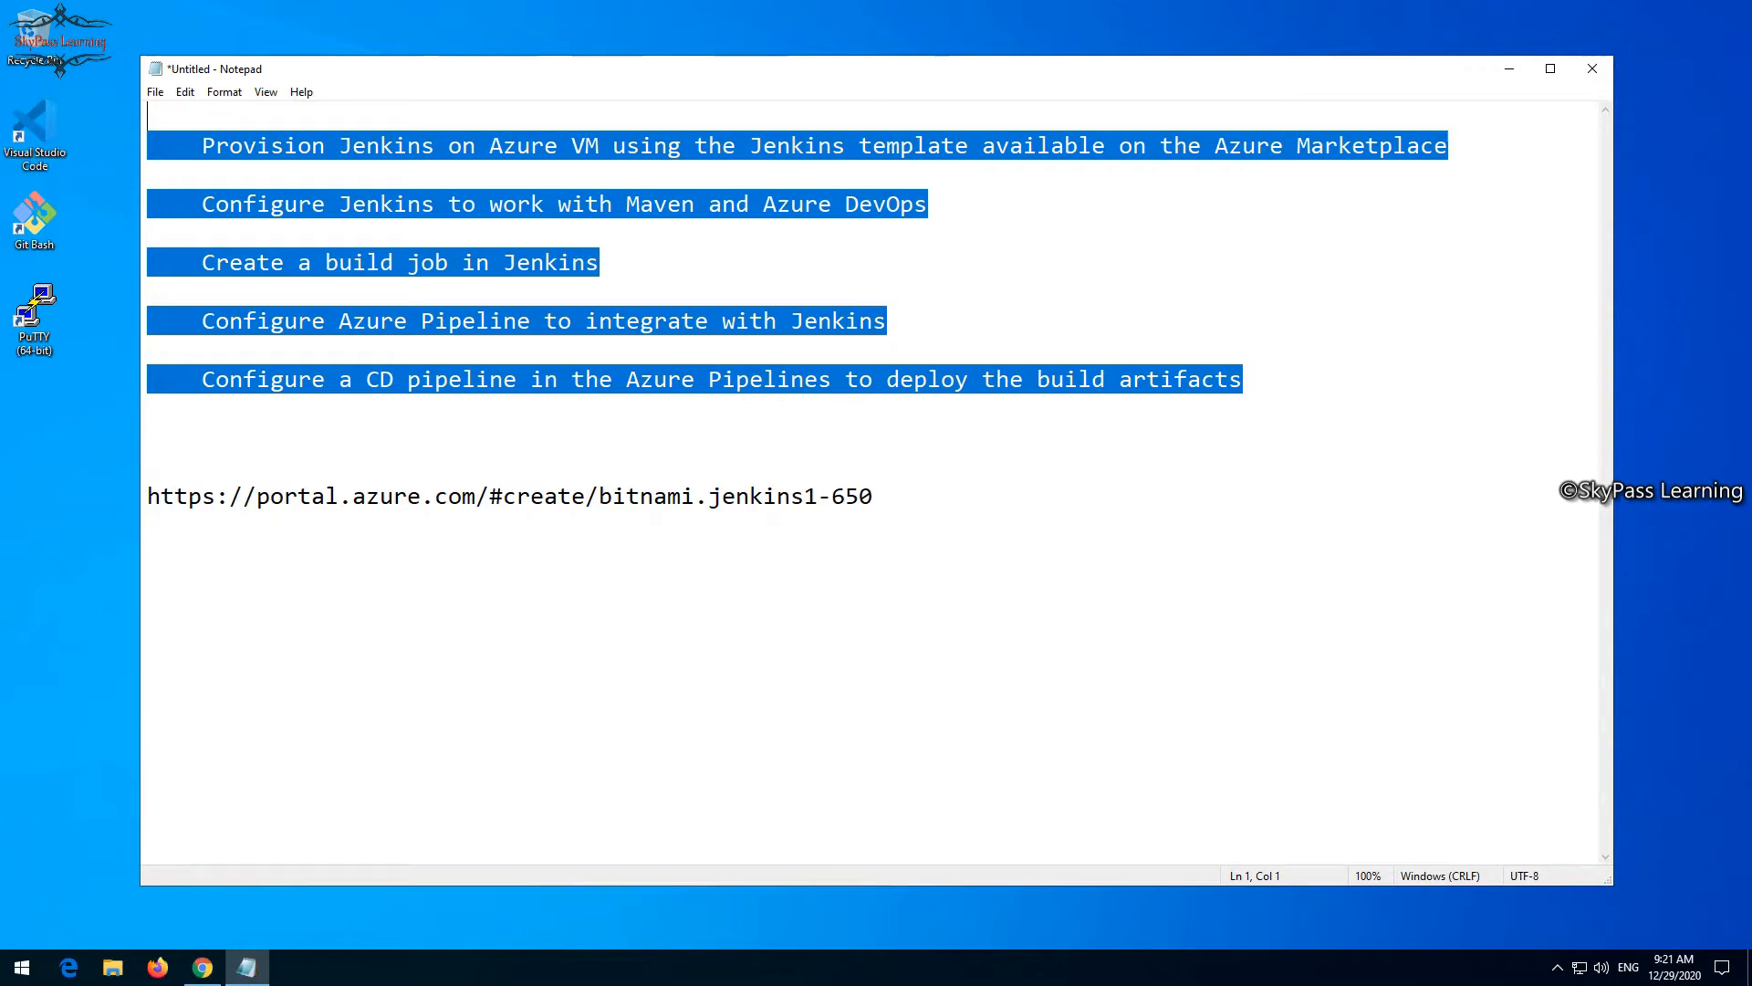
- Switch to Chrome and look over the open Azure portal home and Azure DevOps Demo Generator pages
click(202, 967)
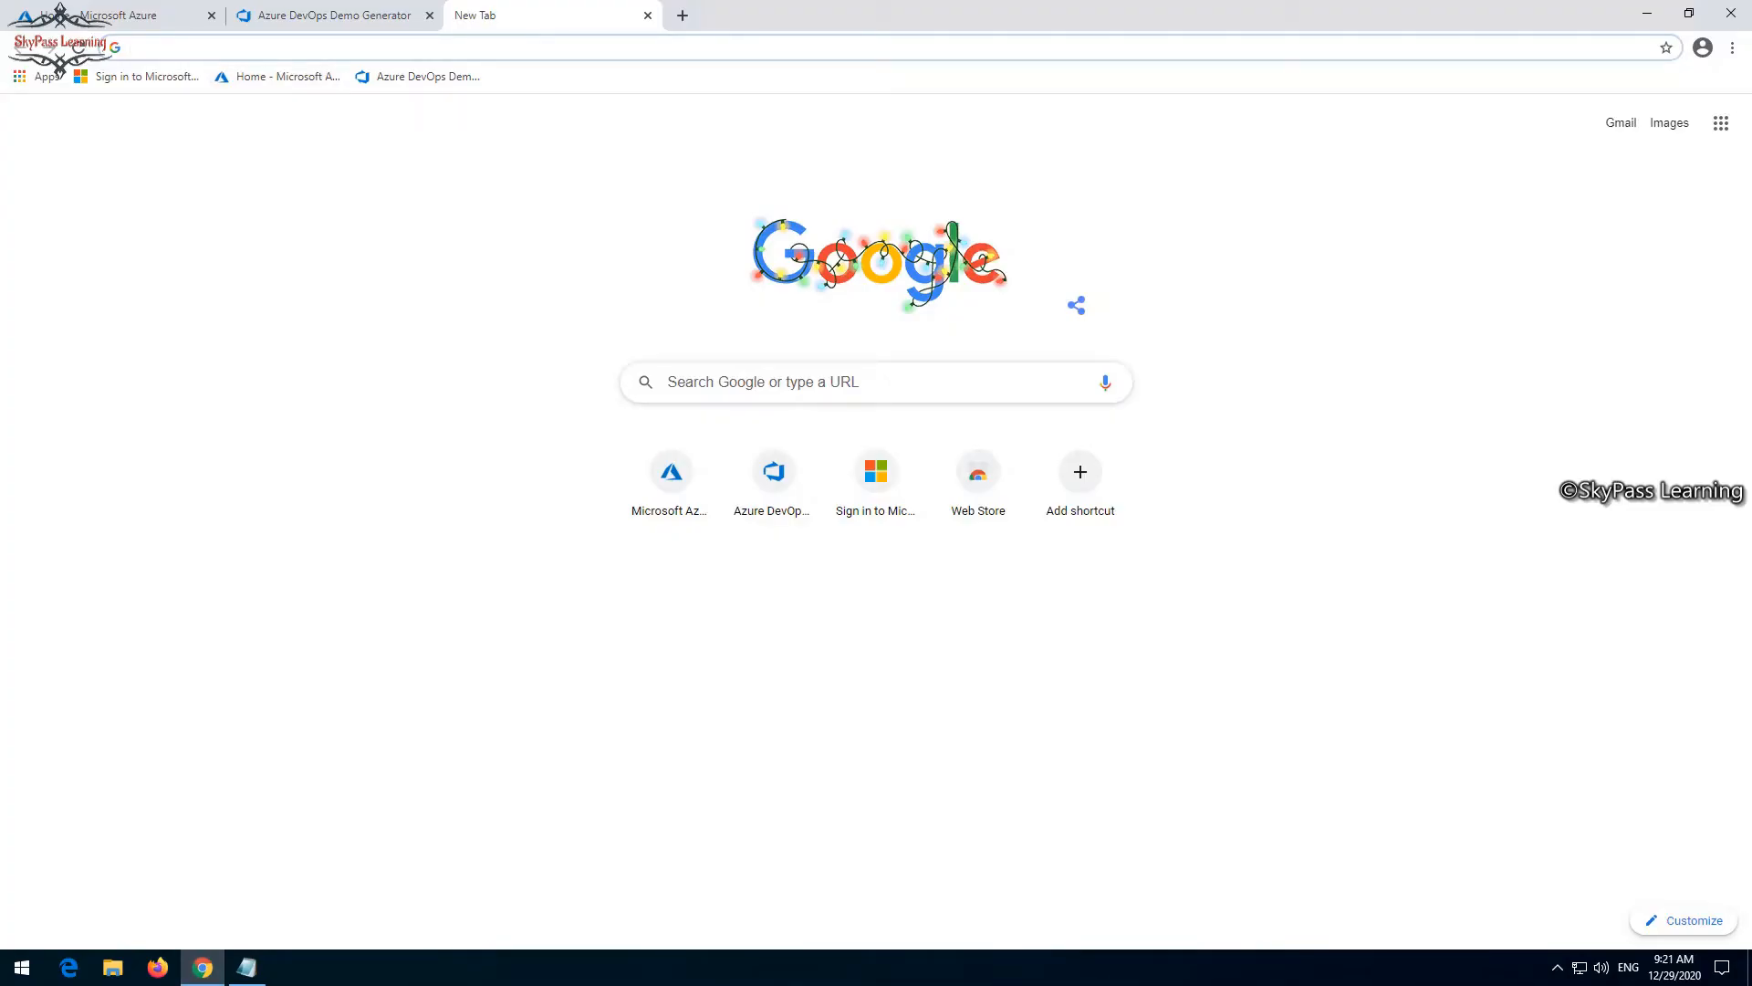
click(133, 15)
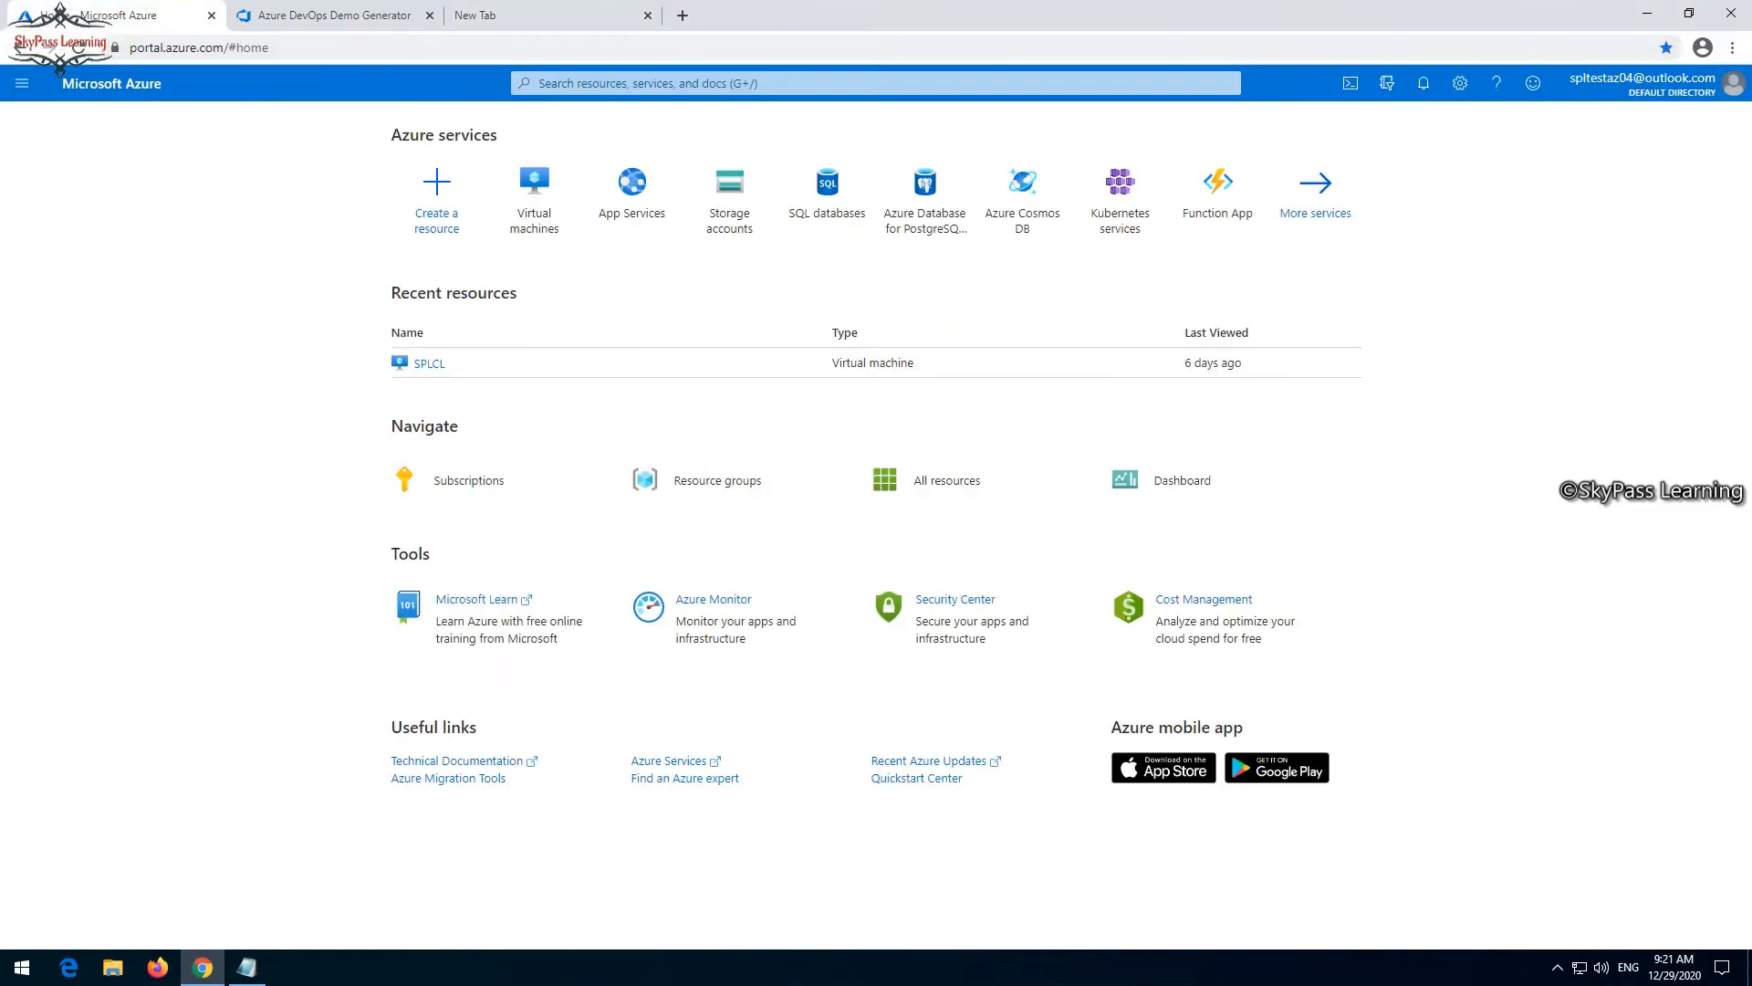
click(511, 16)
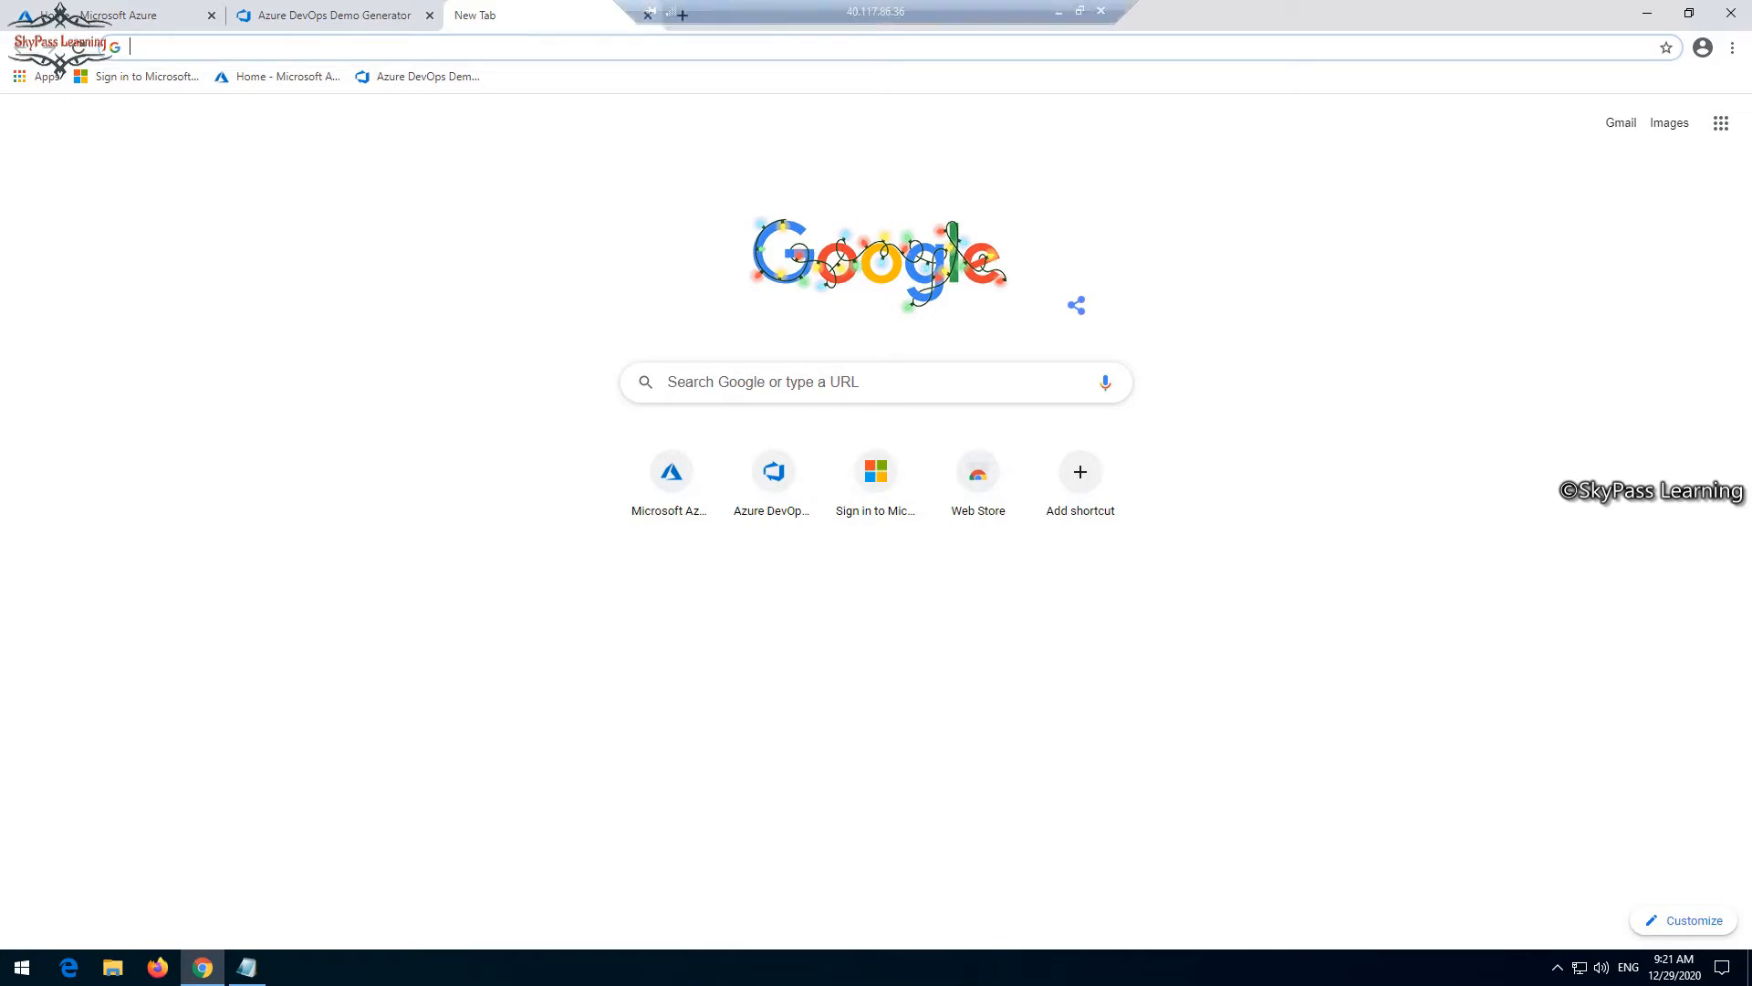
click(333, 16)
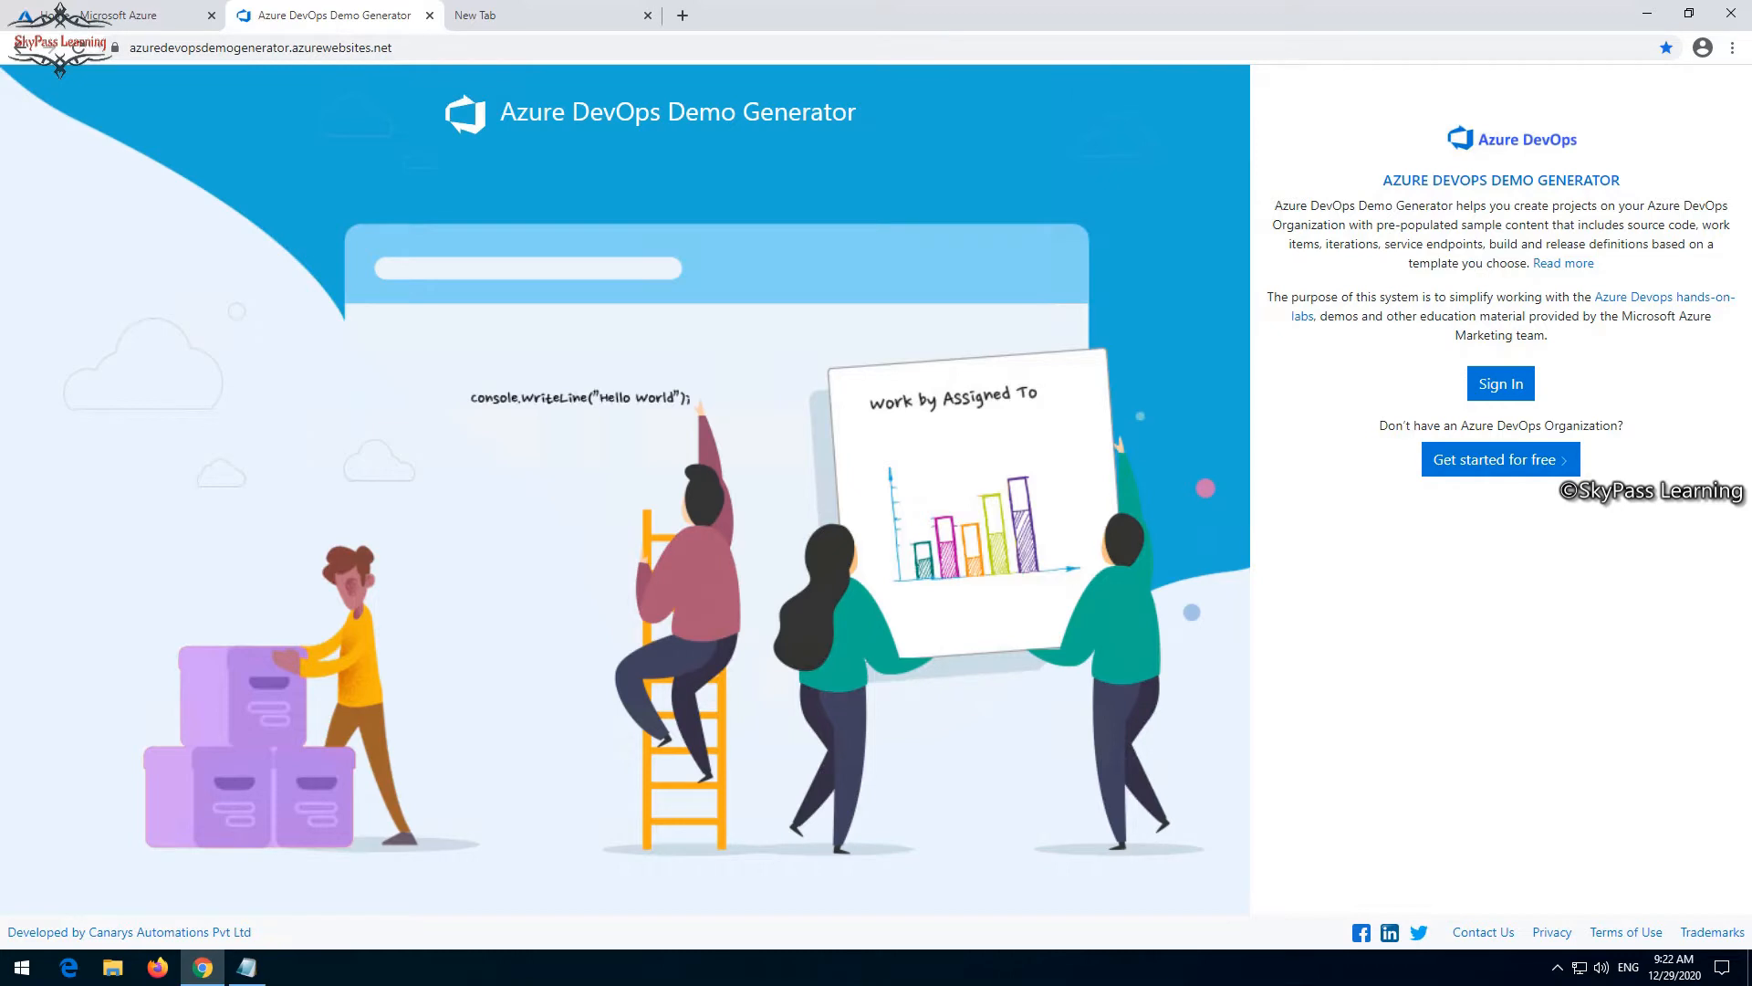
- Switch to Notepad and copy the Azure portal URL for the Bitnami Jenkins template
click(246, 967)
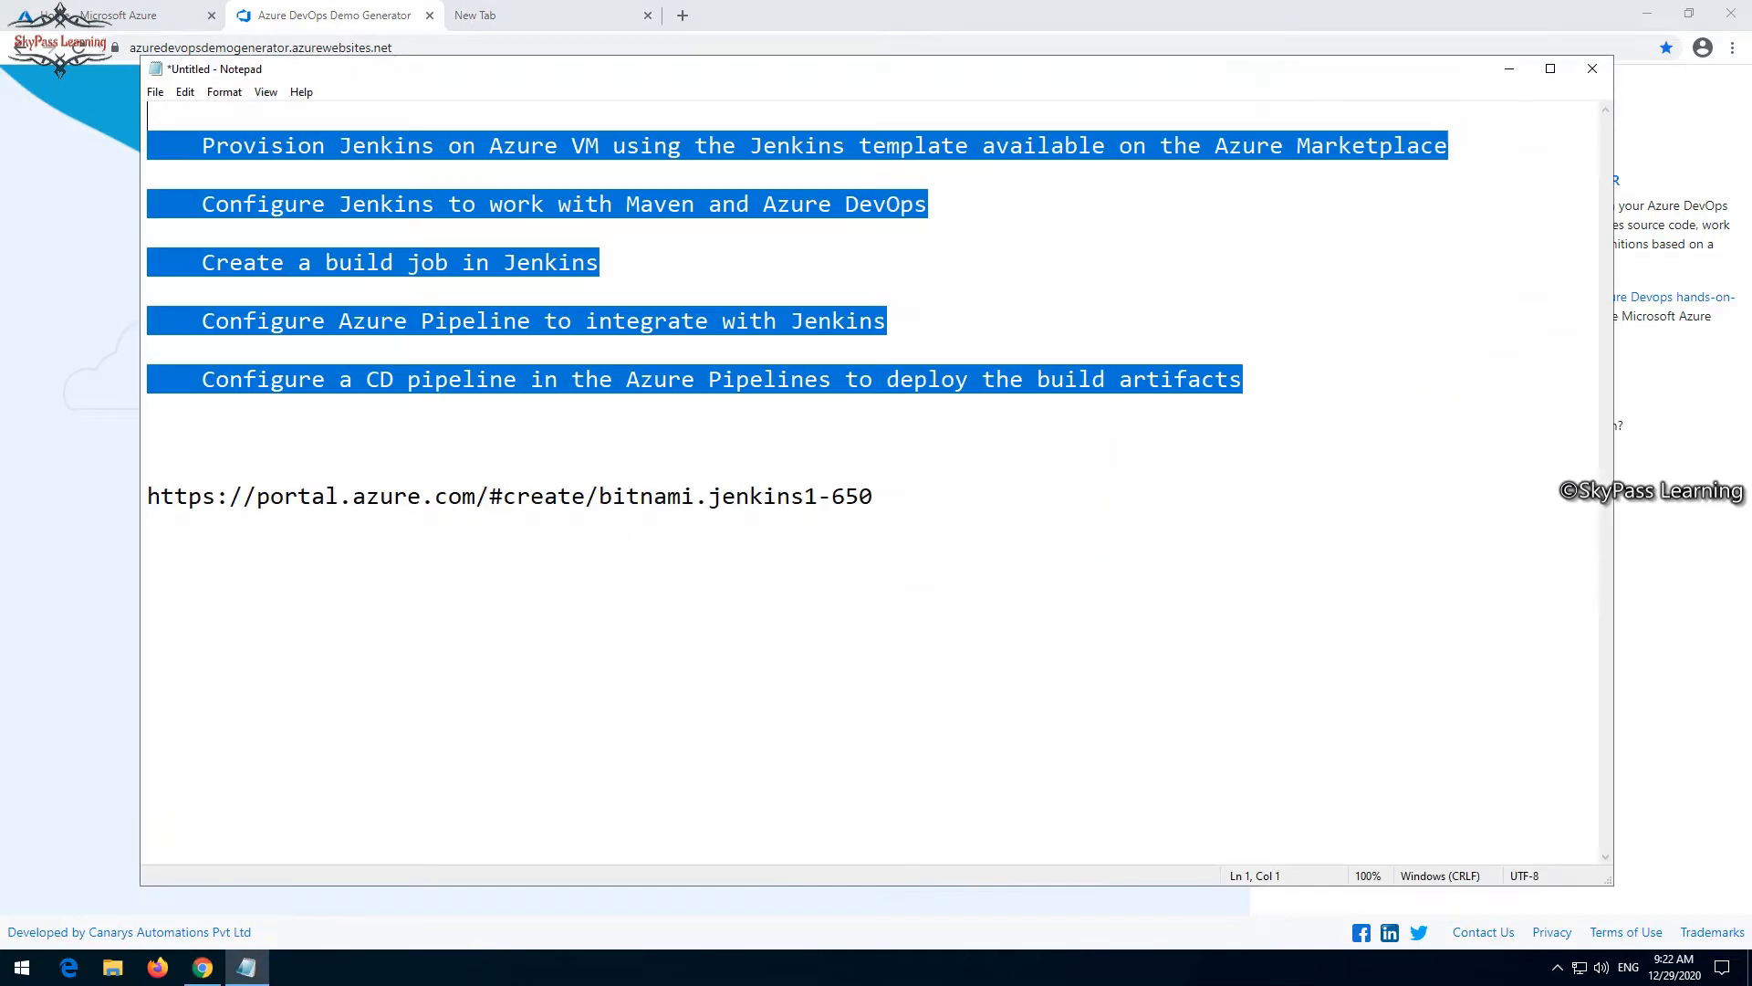
click(874, 496)
drag(874, 496, 147, 497)
right_click(147, 500)
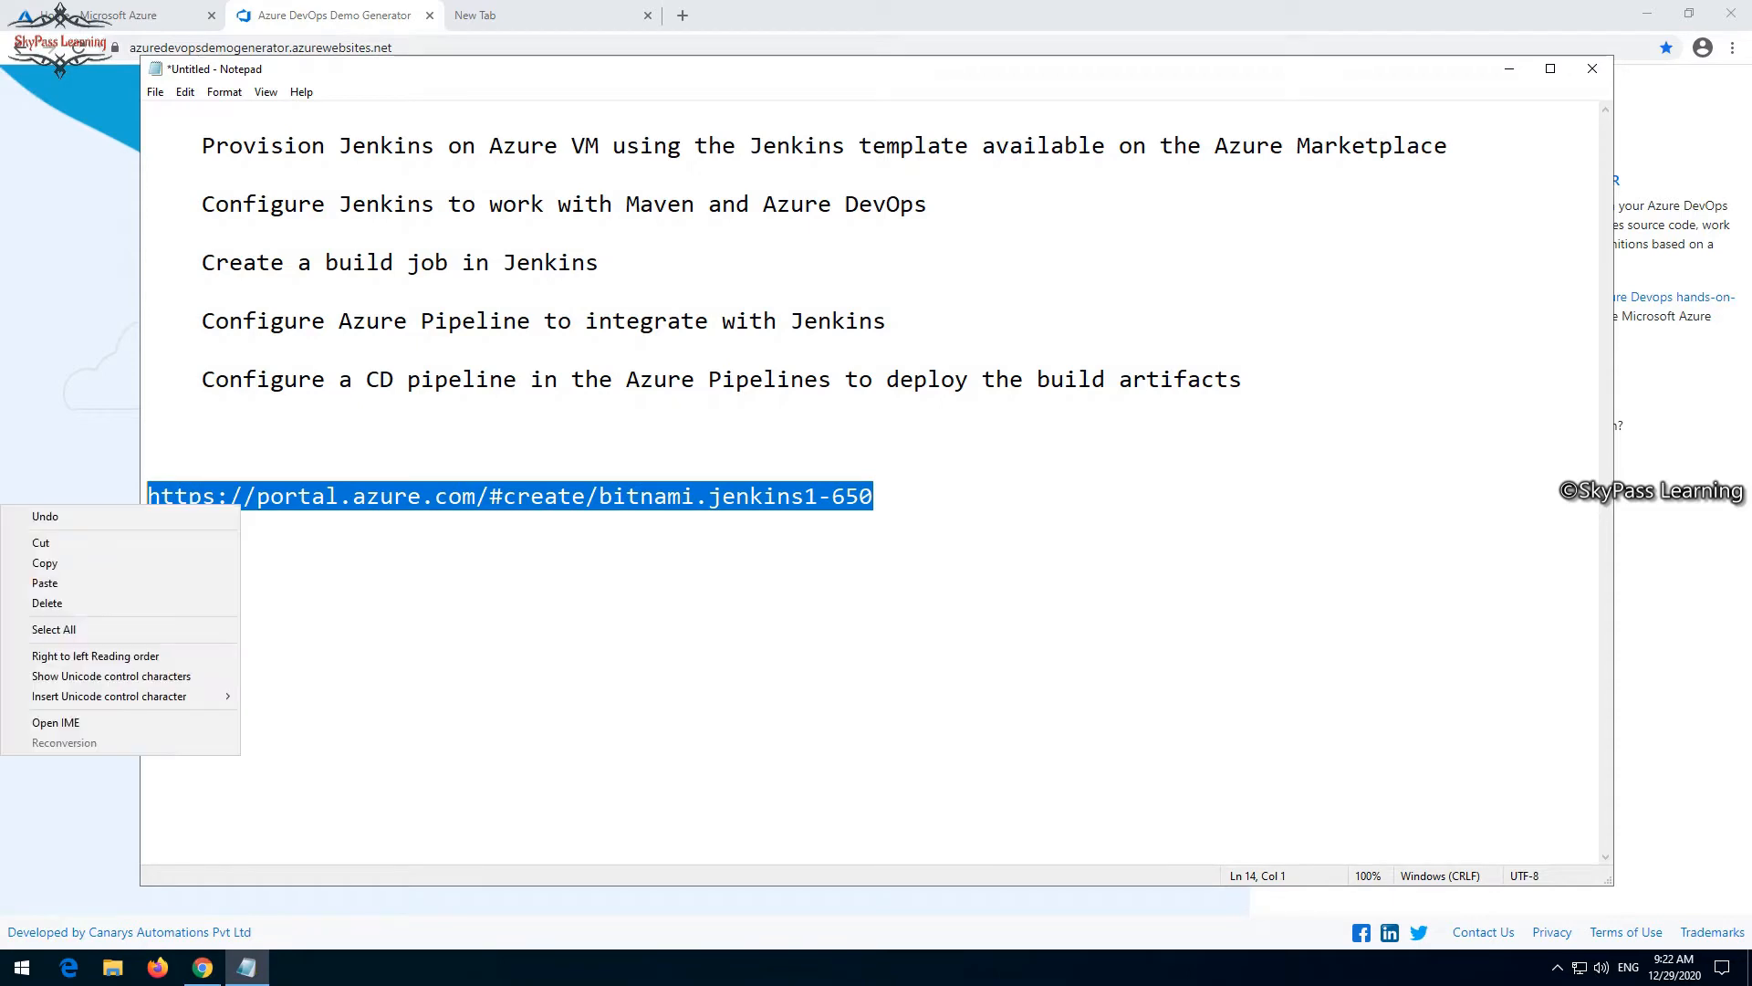
click(45, 563)
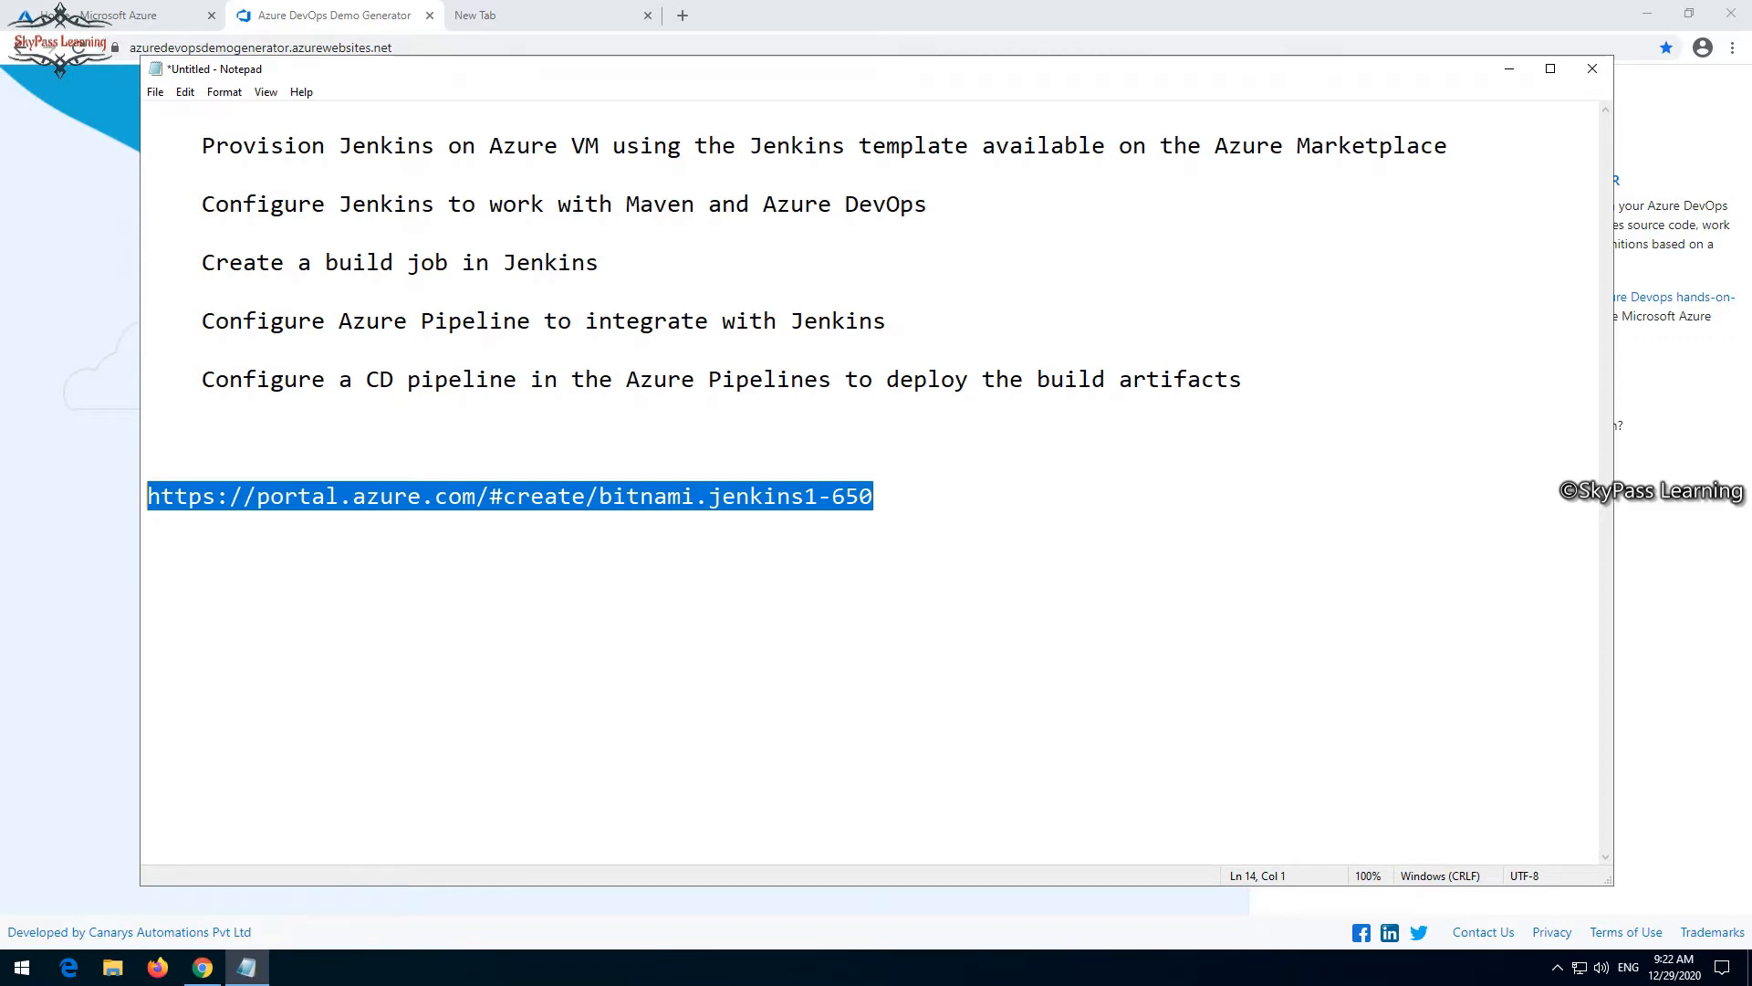
click(517, 16)
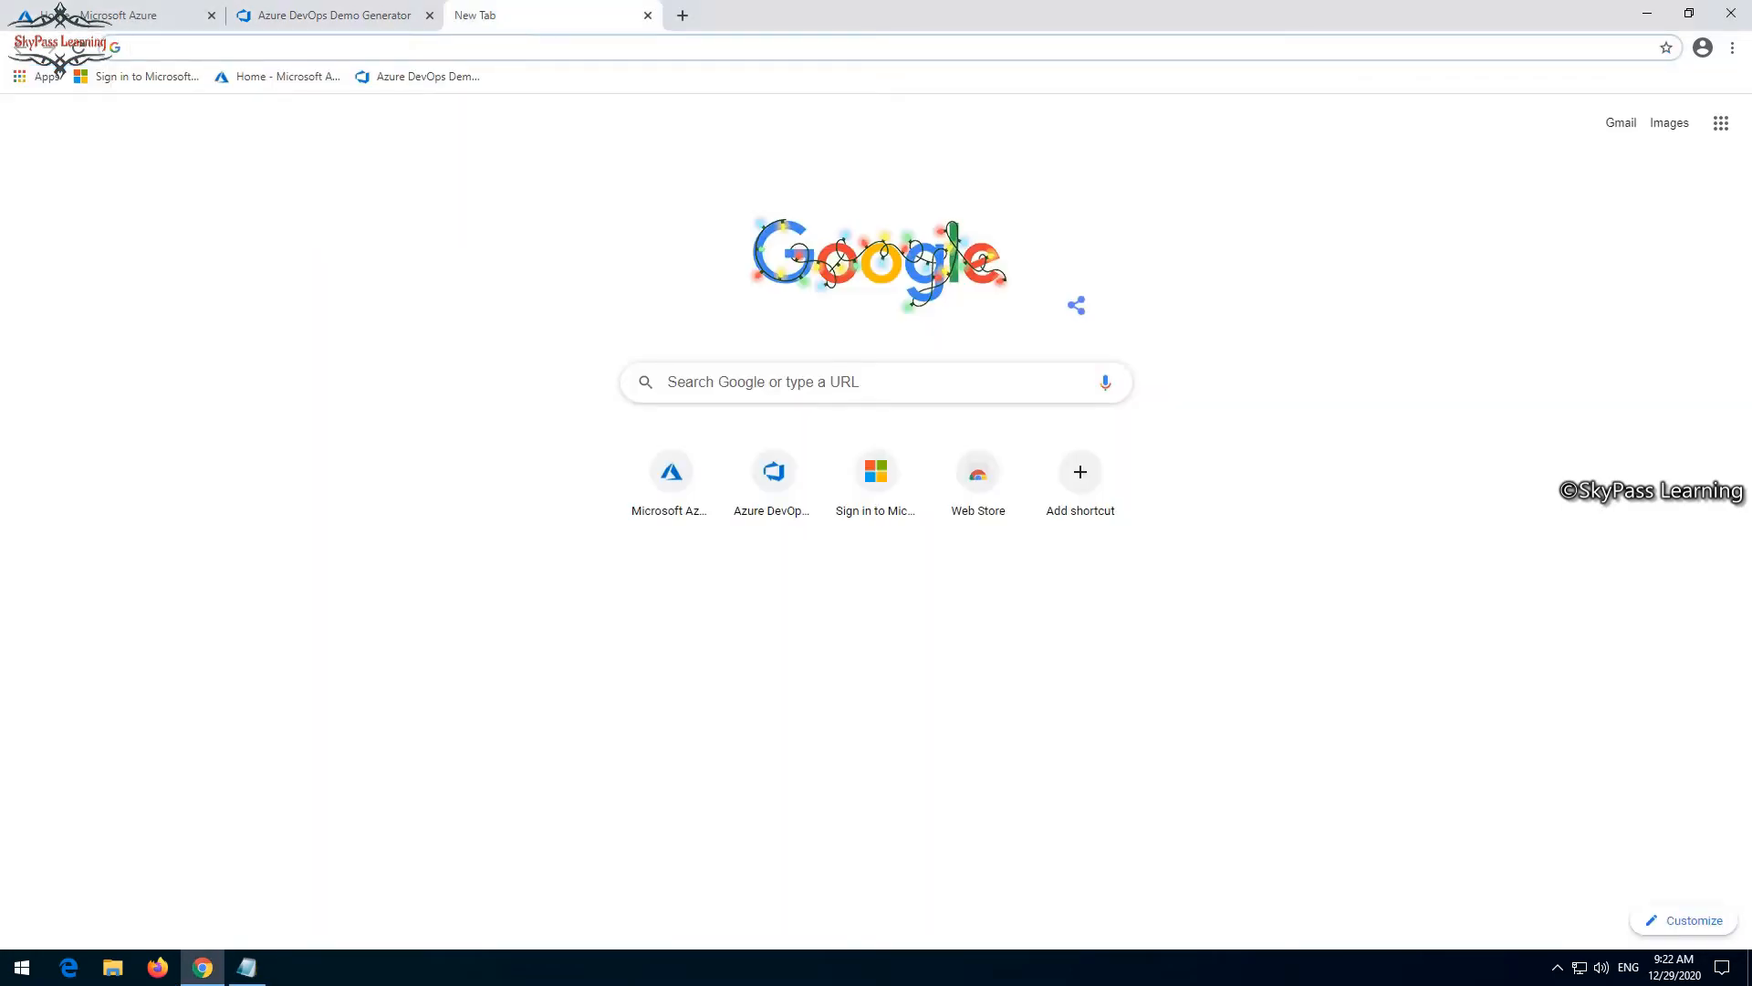
key(ctrl+v)
key(Return)
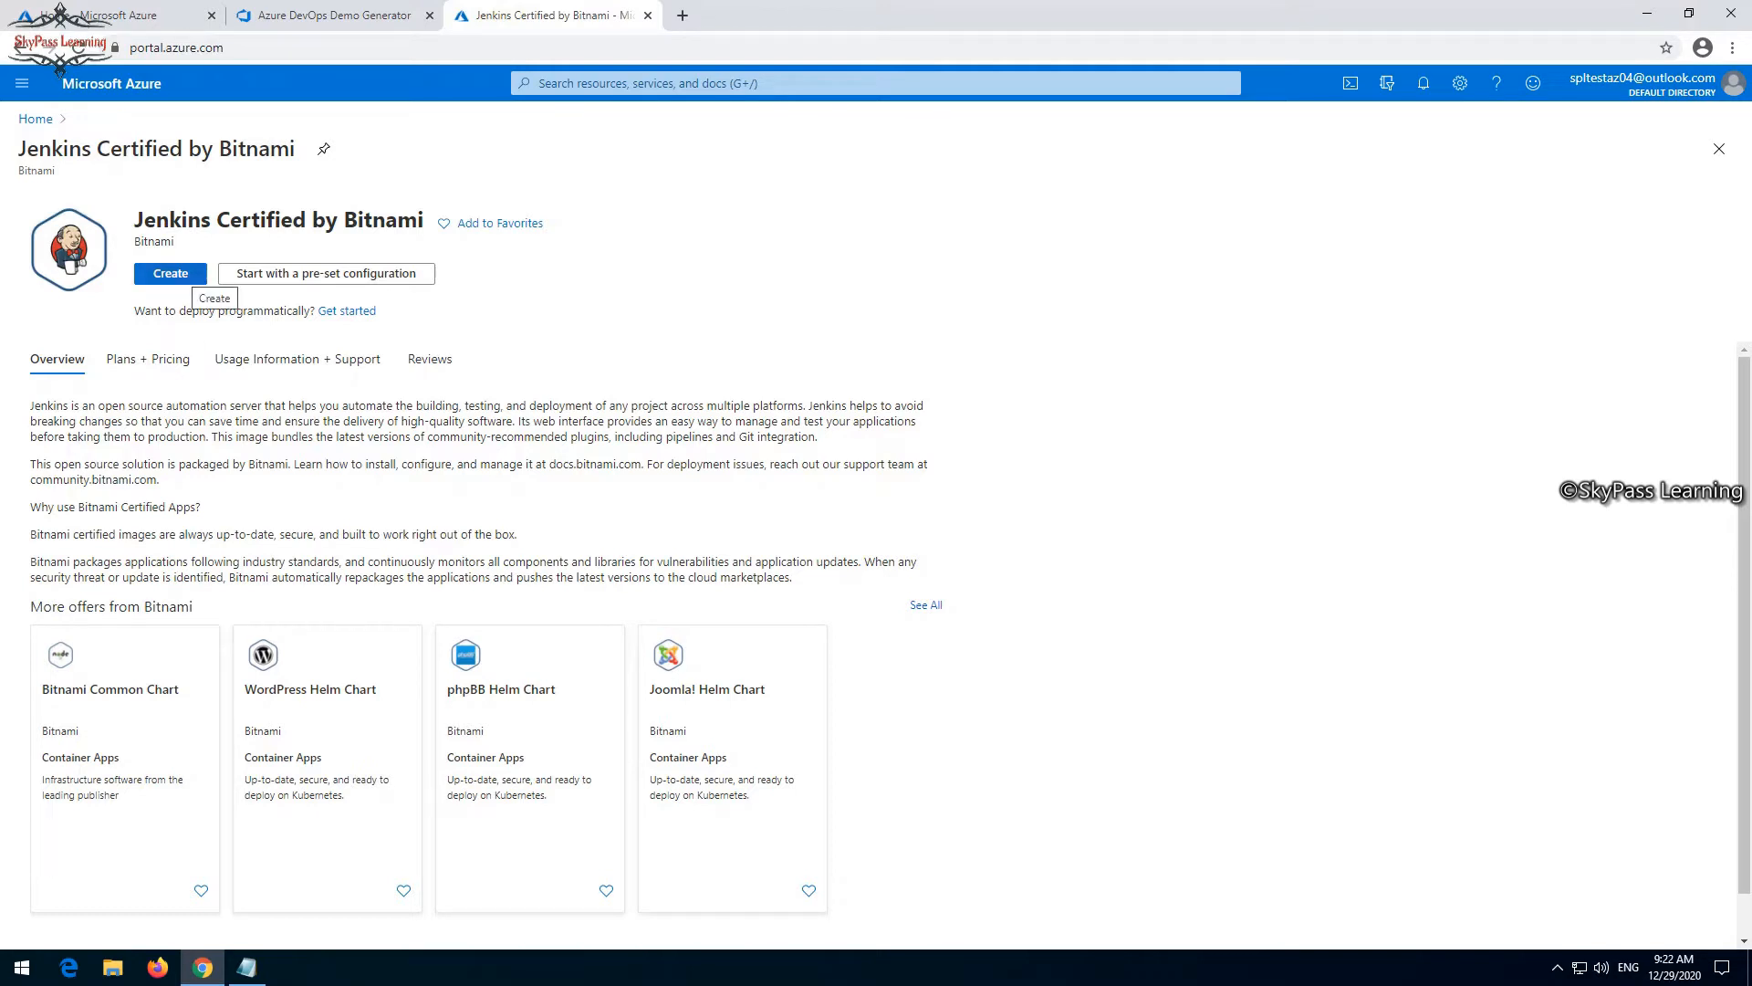
click(171, 274)
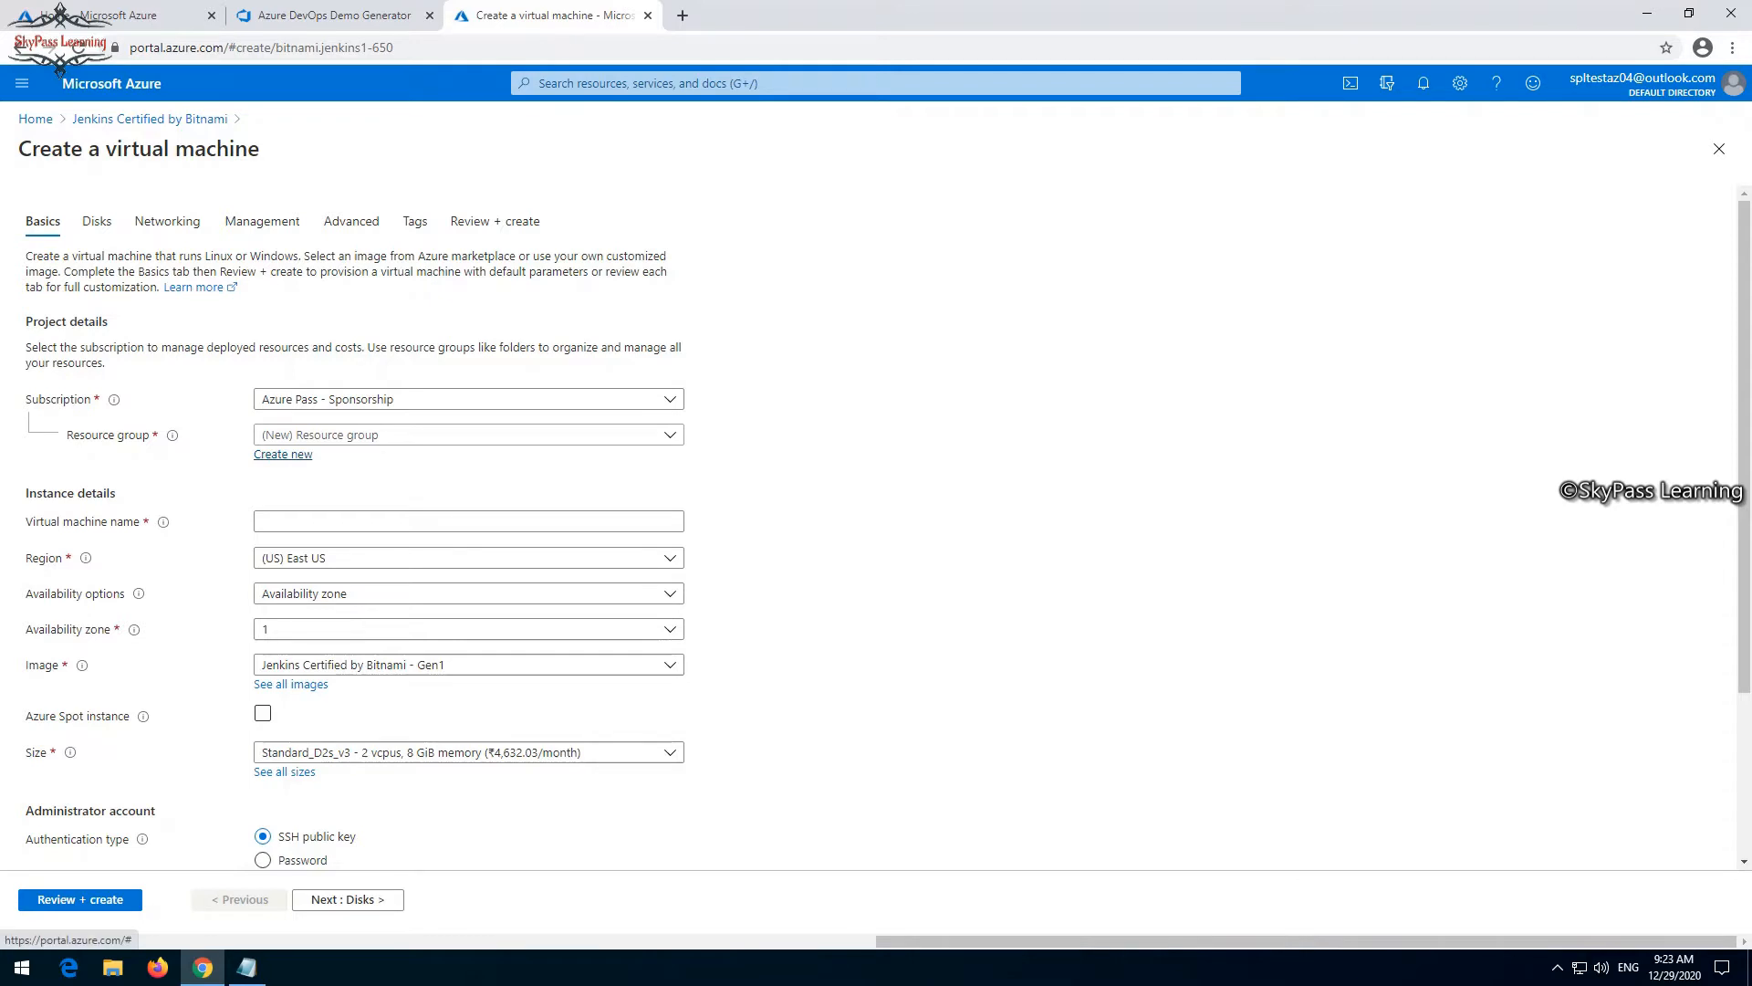
- Create a new resource group named Jenkin_RG for the virtual machine
click(283, 453)
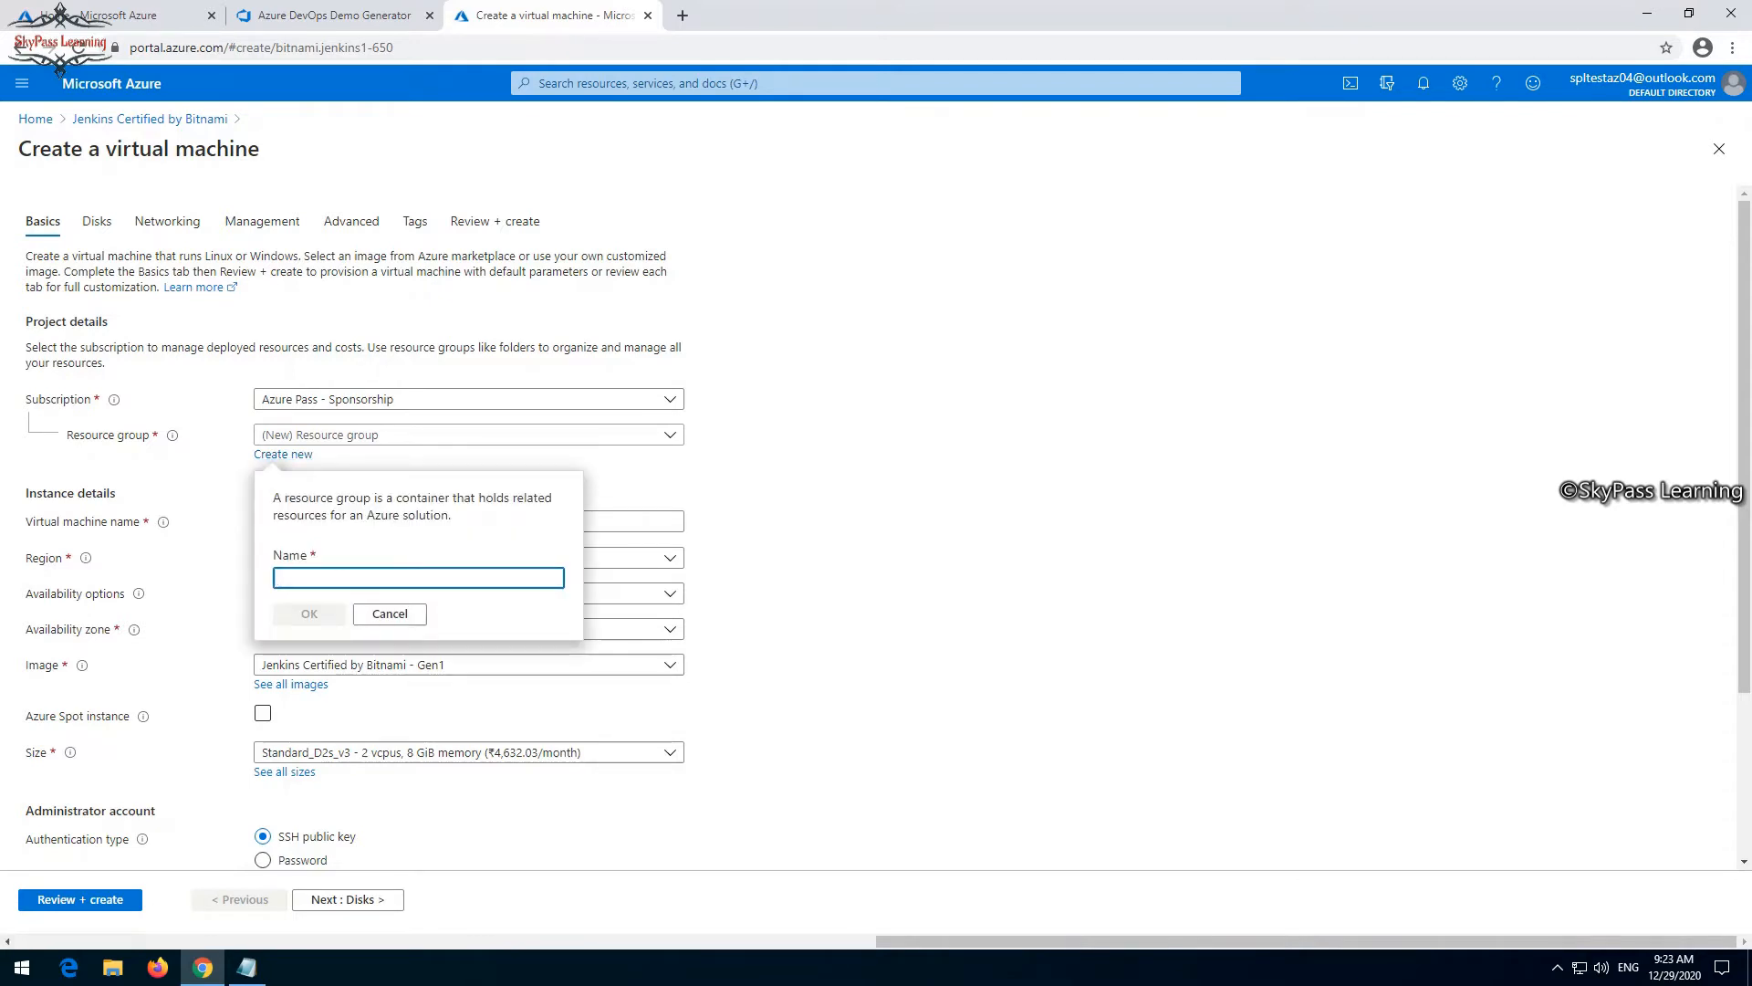
text(JE)
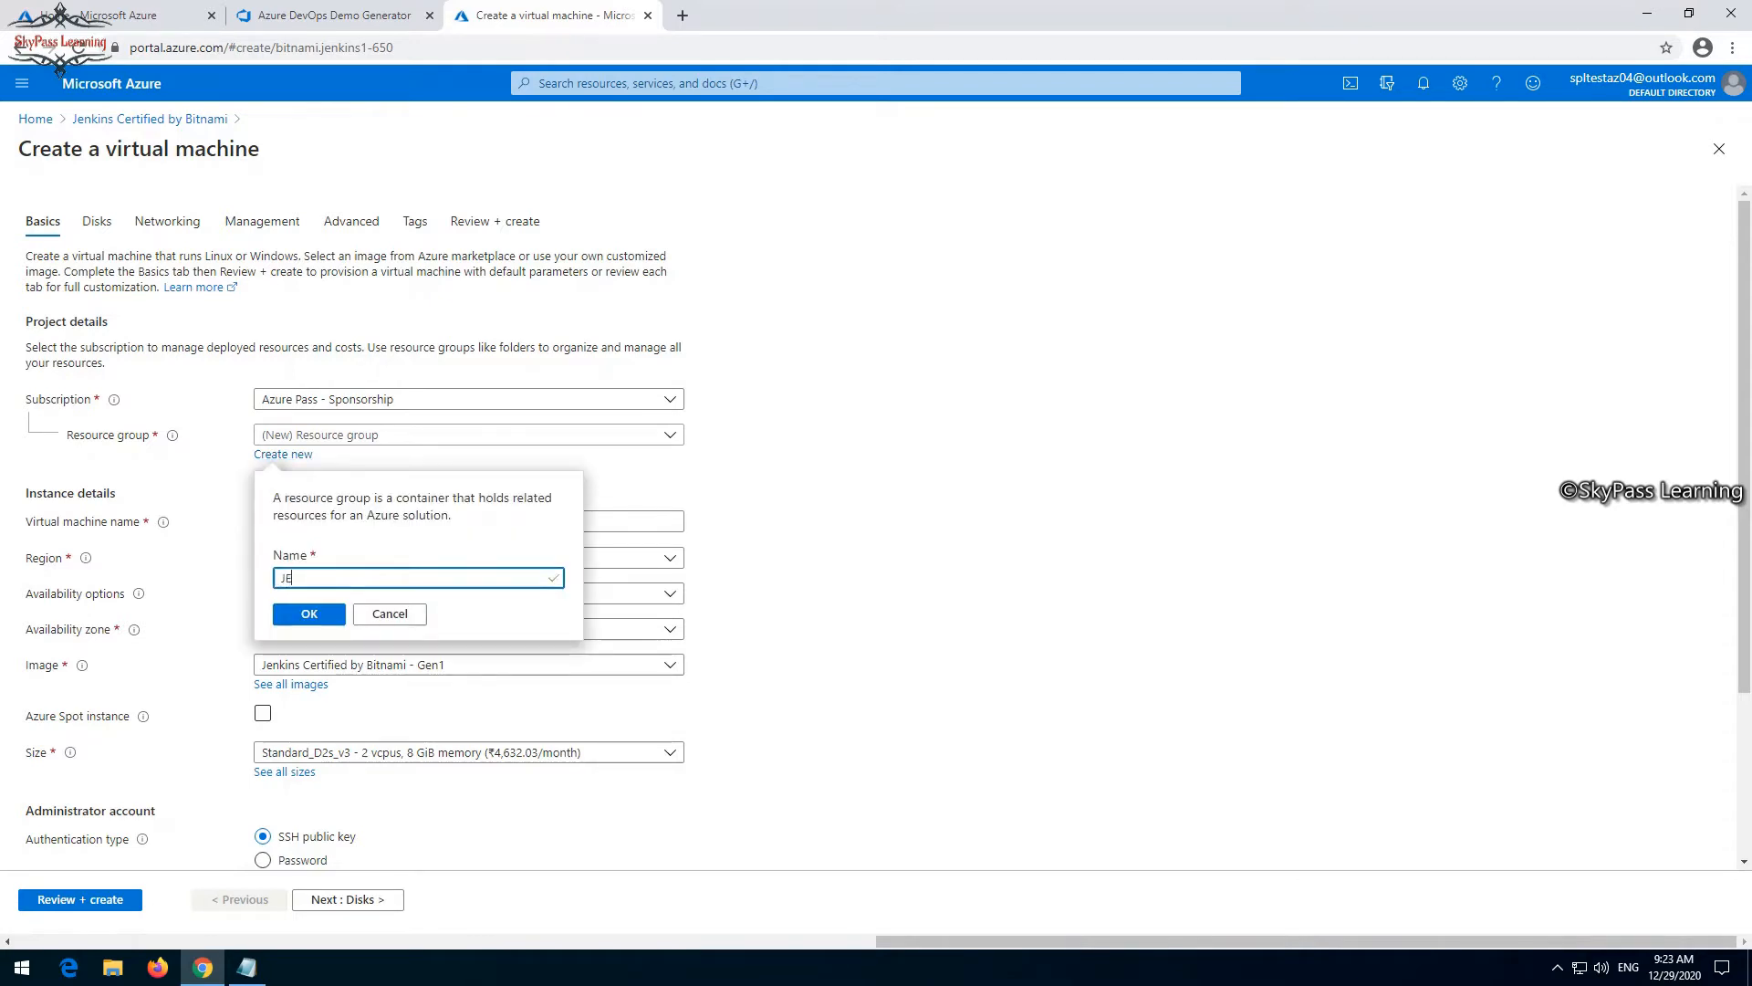
text(nKis)
key(BackSpace)
text(kin_RG)
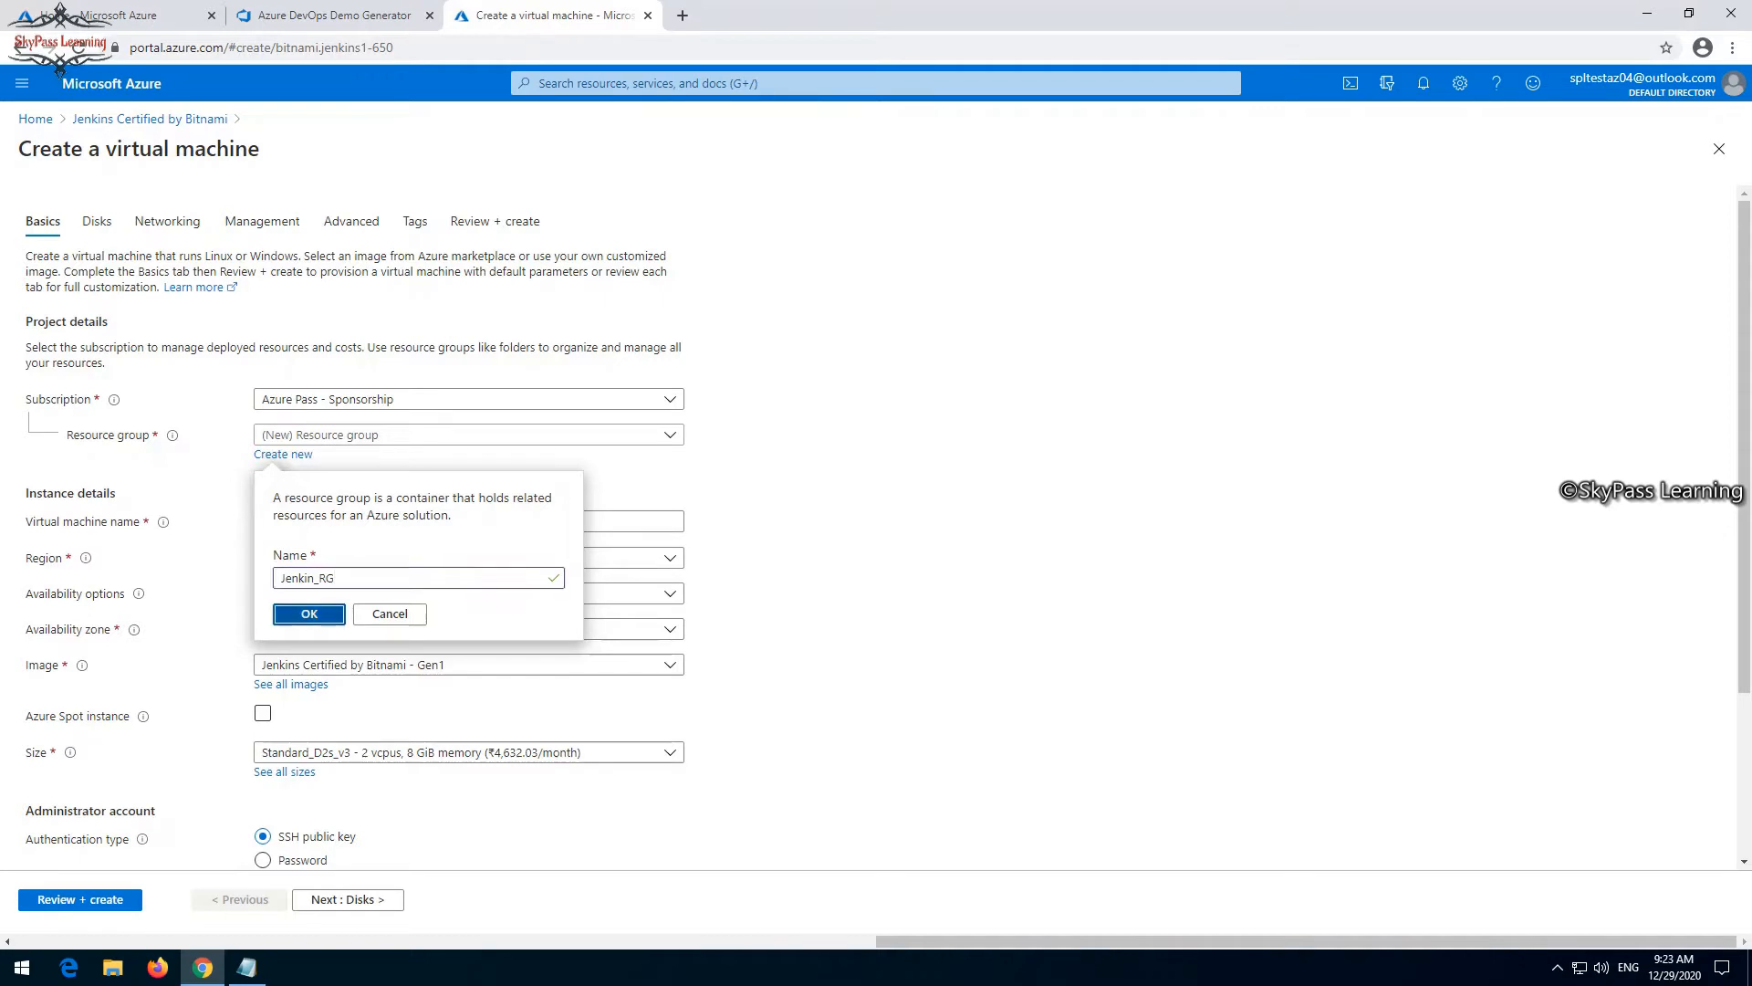
key(Return)
- Name the virtual machine jenkinsvm
click(468, 521)
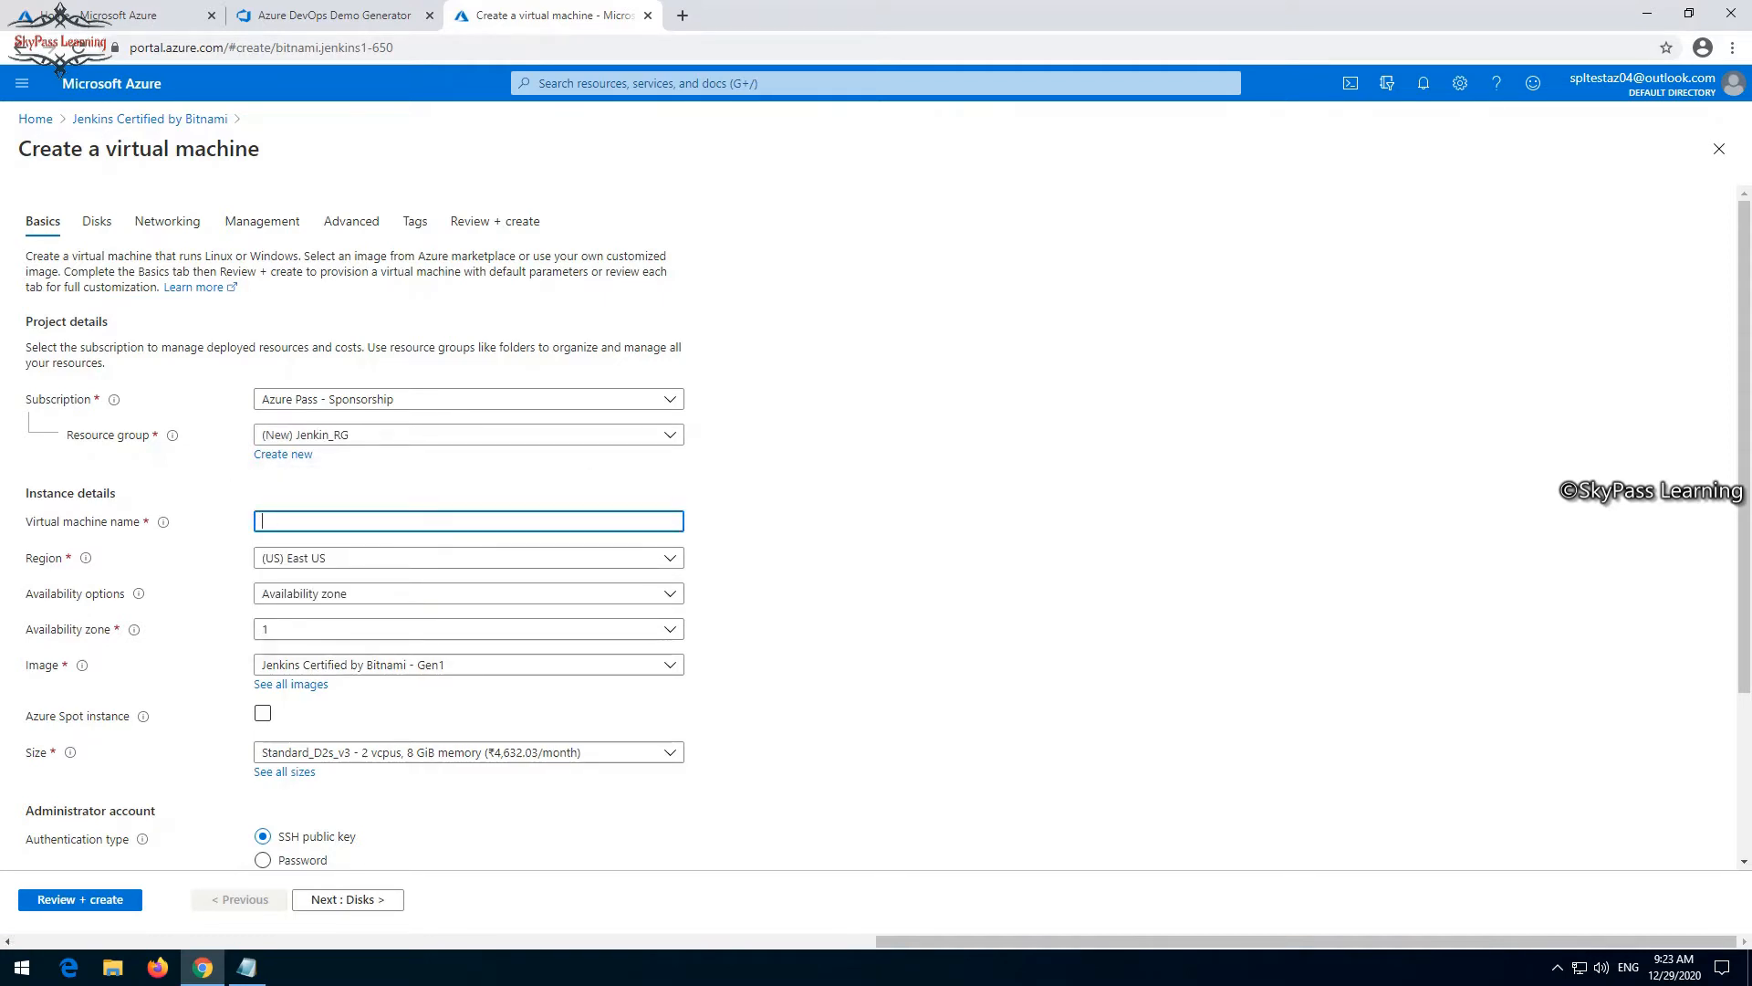
text(jenkinsvm)
- Switch the administrator account to password authentication and set its username to spladmin
scroll(876, 525, down, 2)
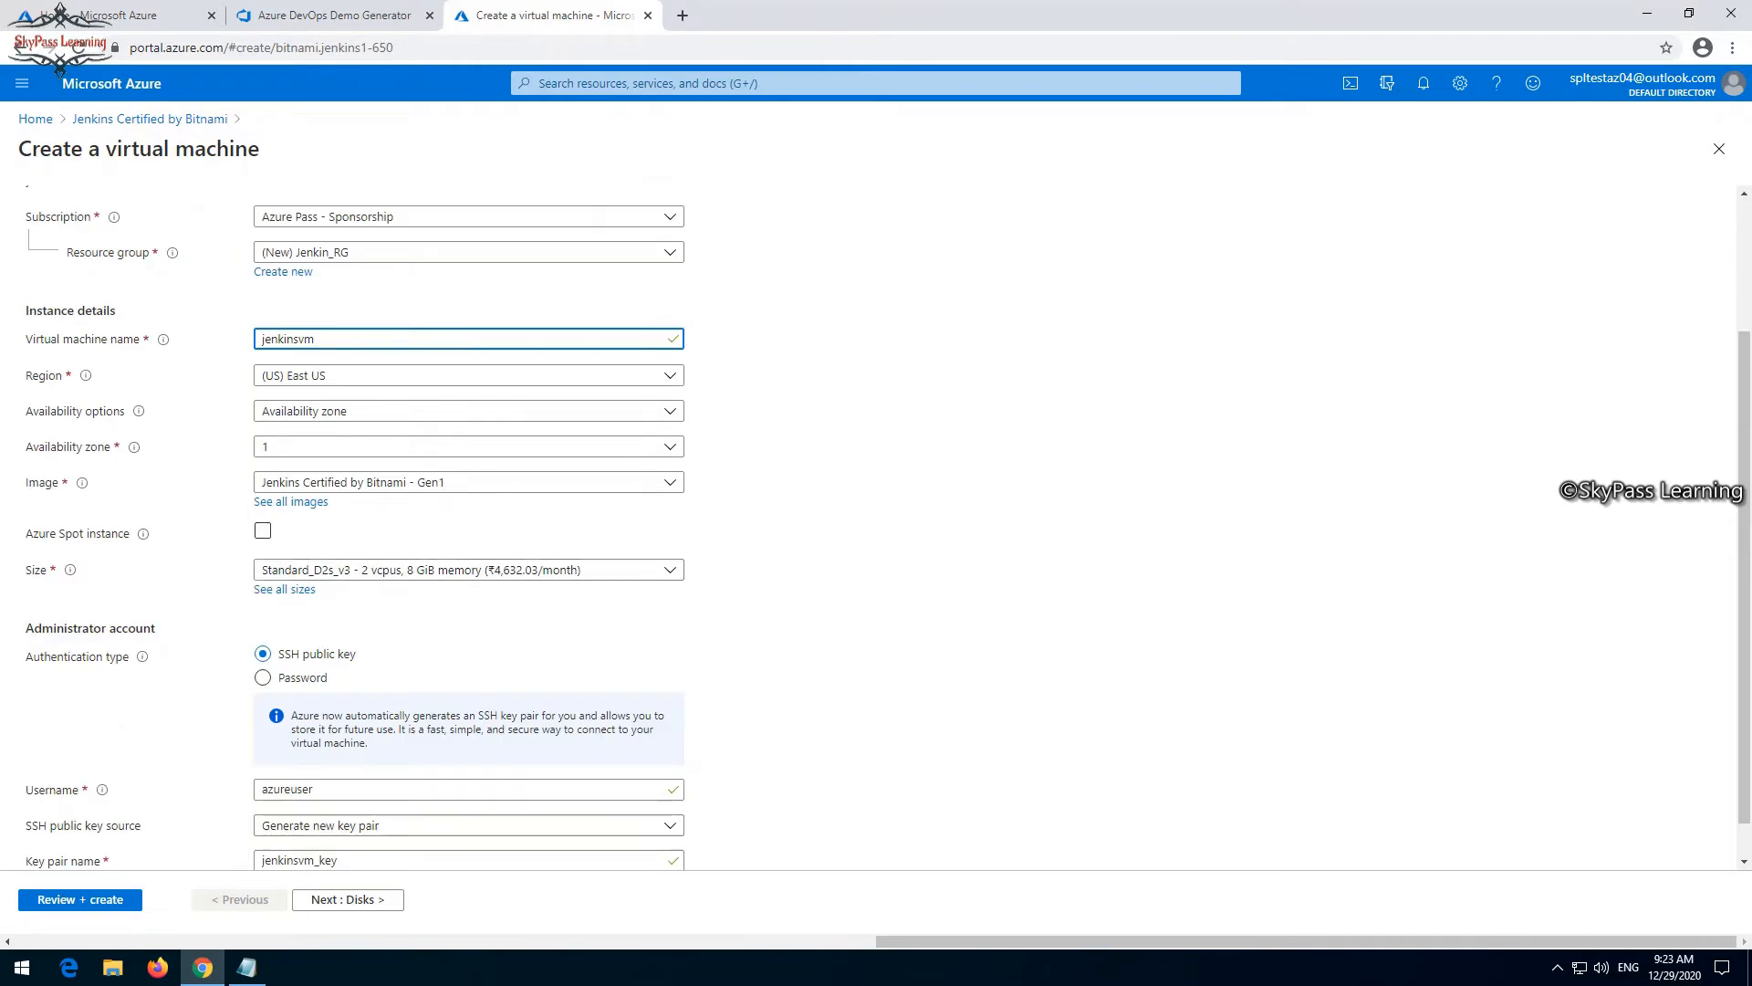
scroll(876, 525, down, 1)
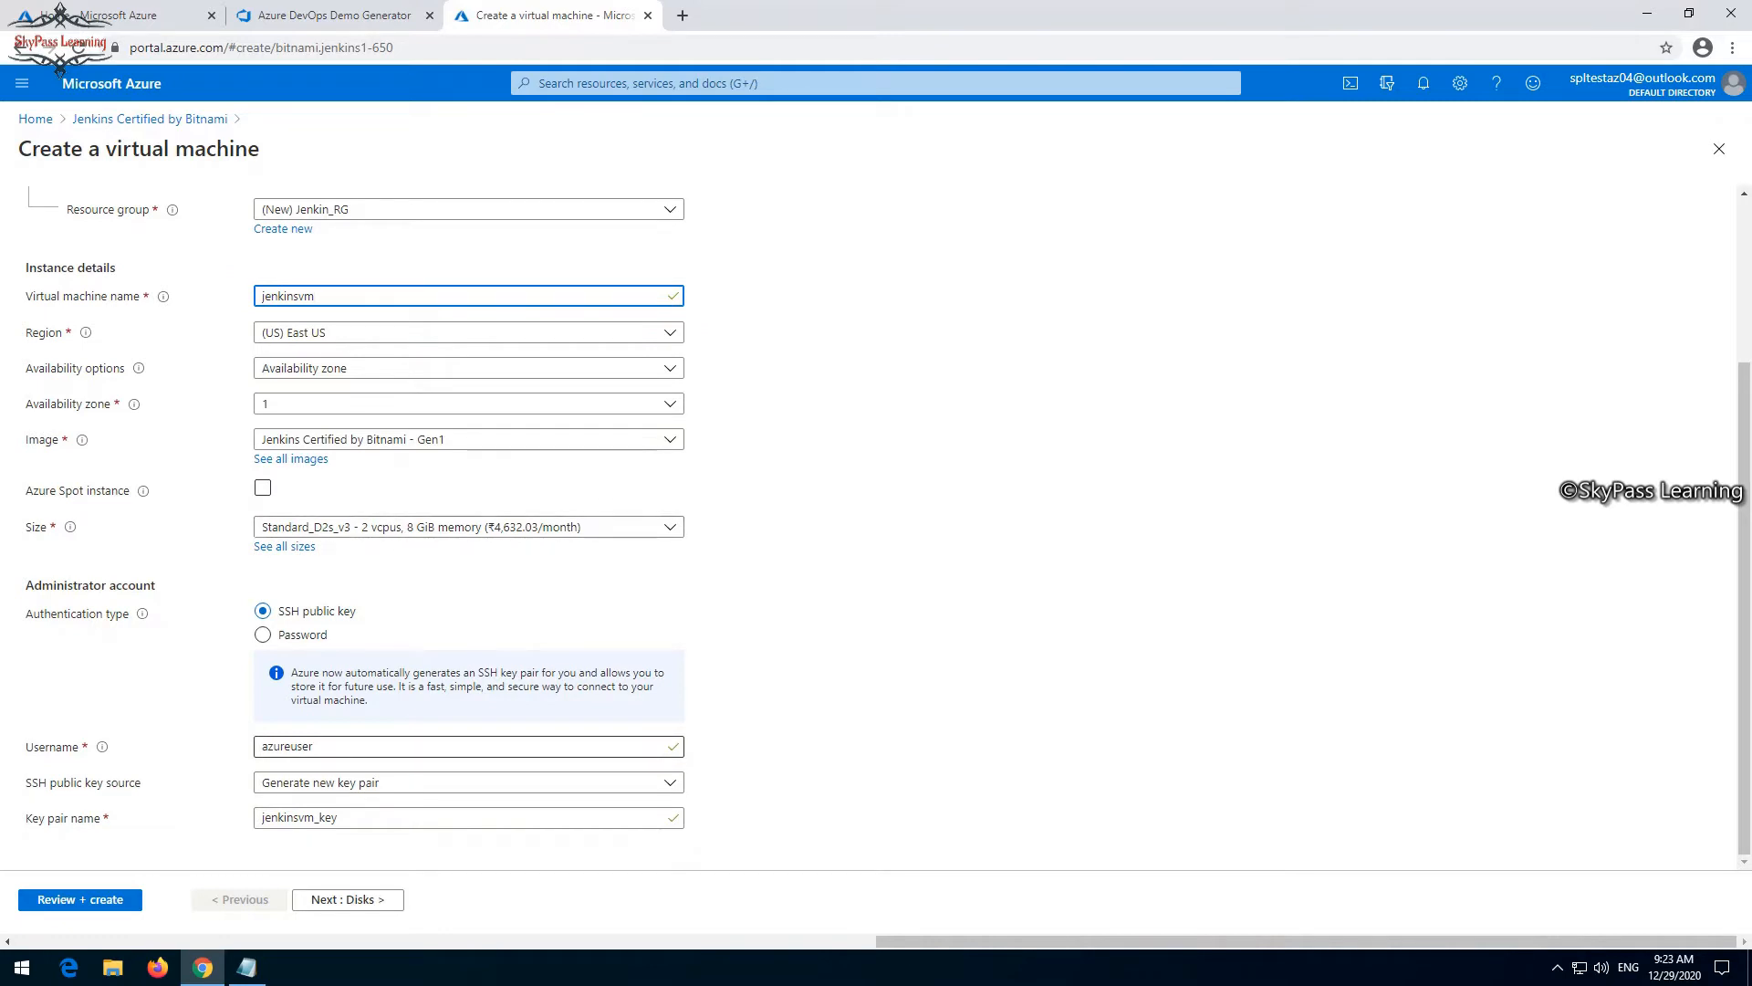
click(468, 782)
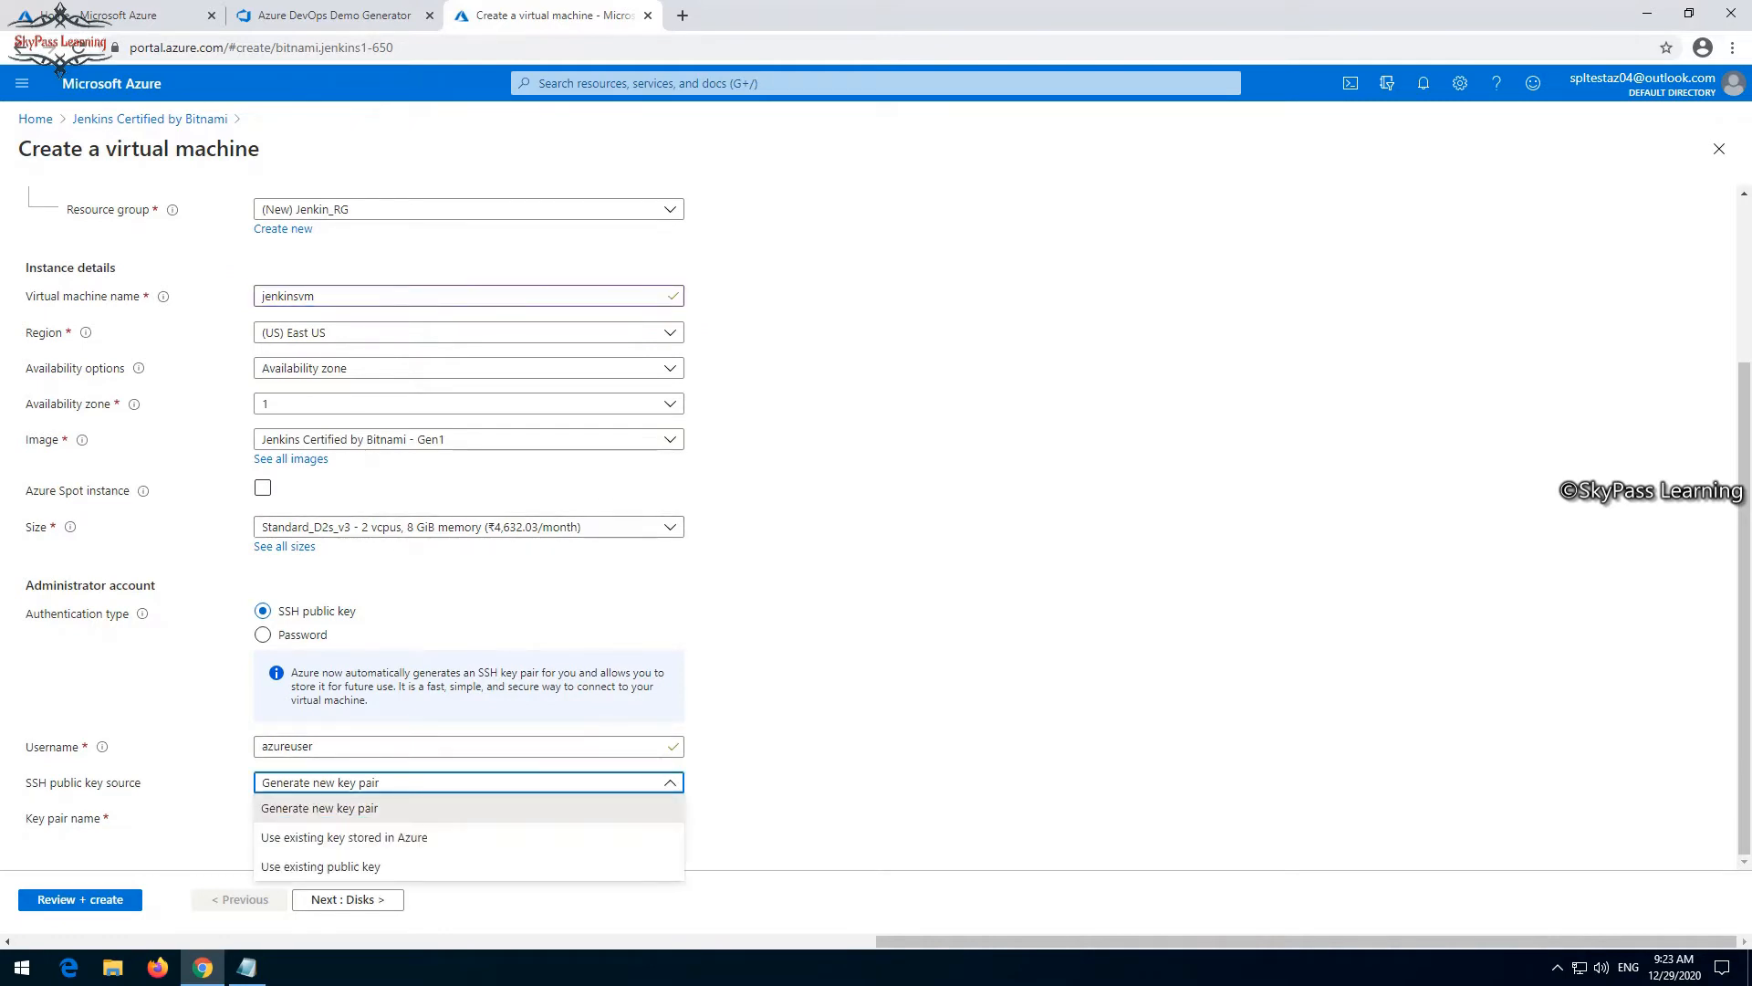
click(411, 747)
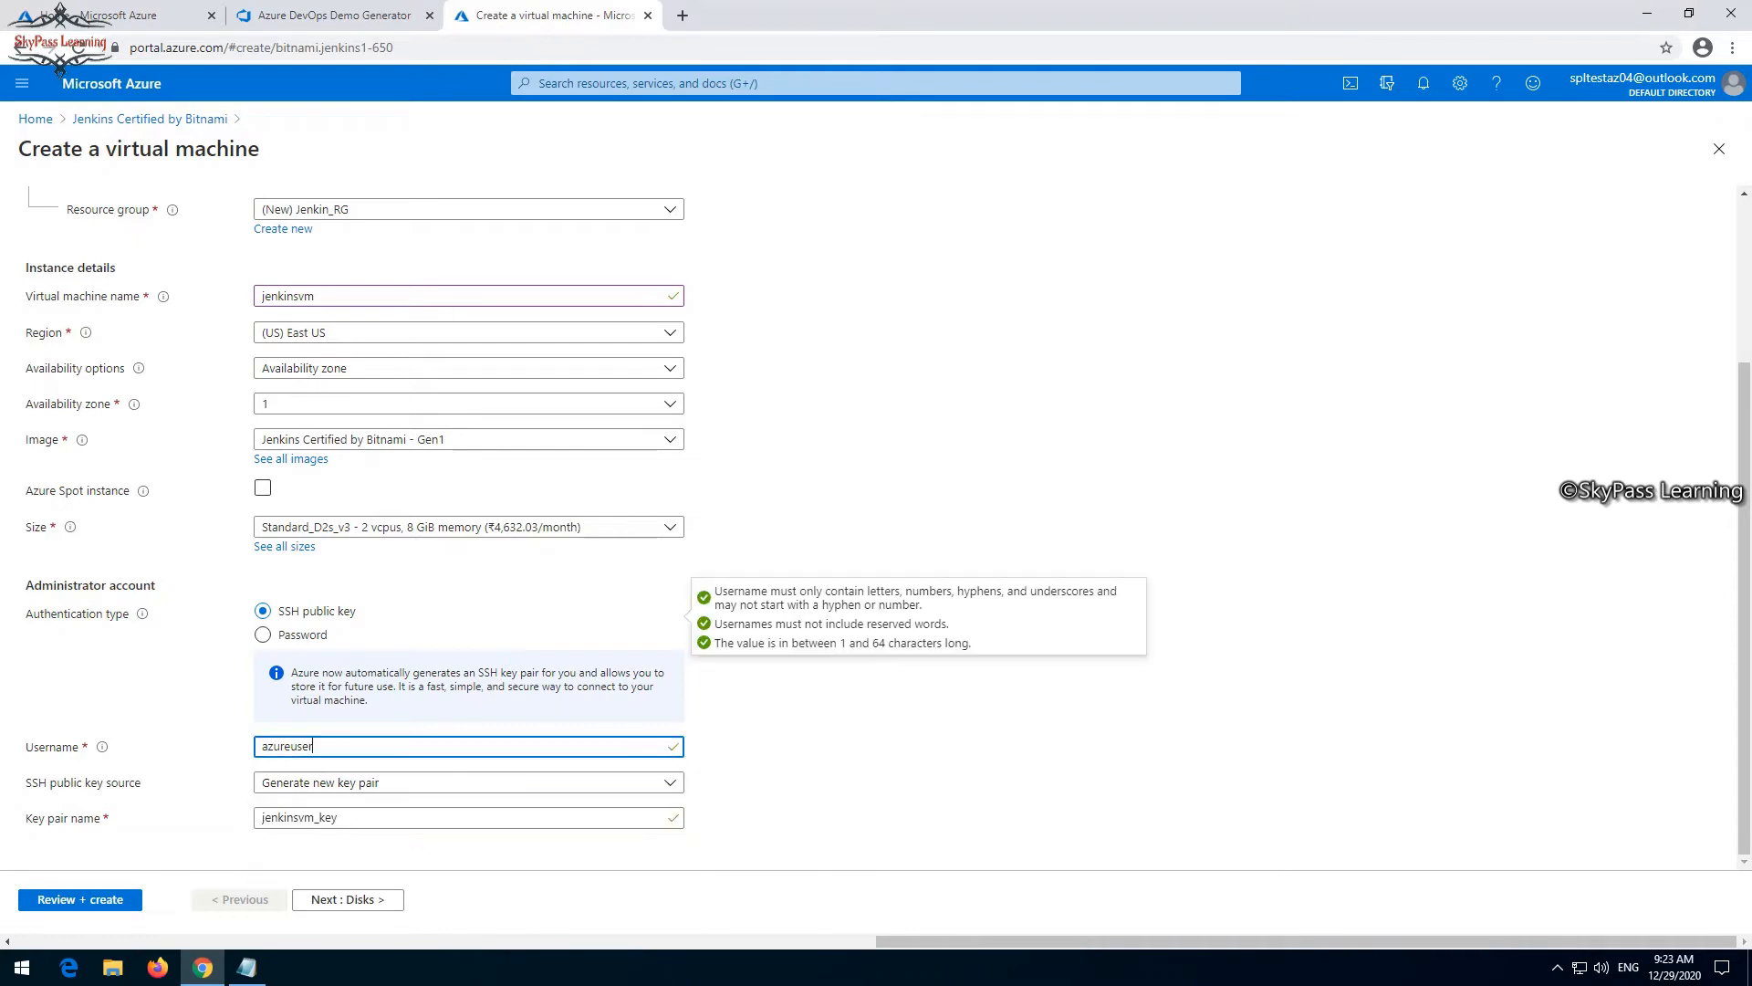
click(263, 634)
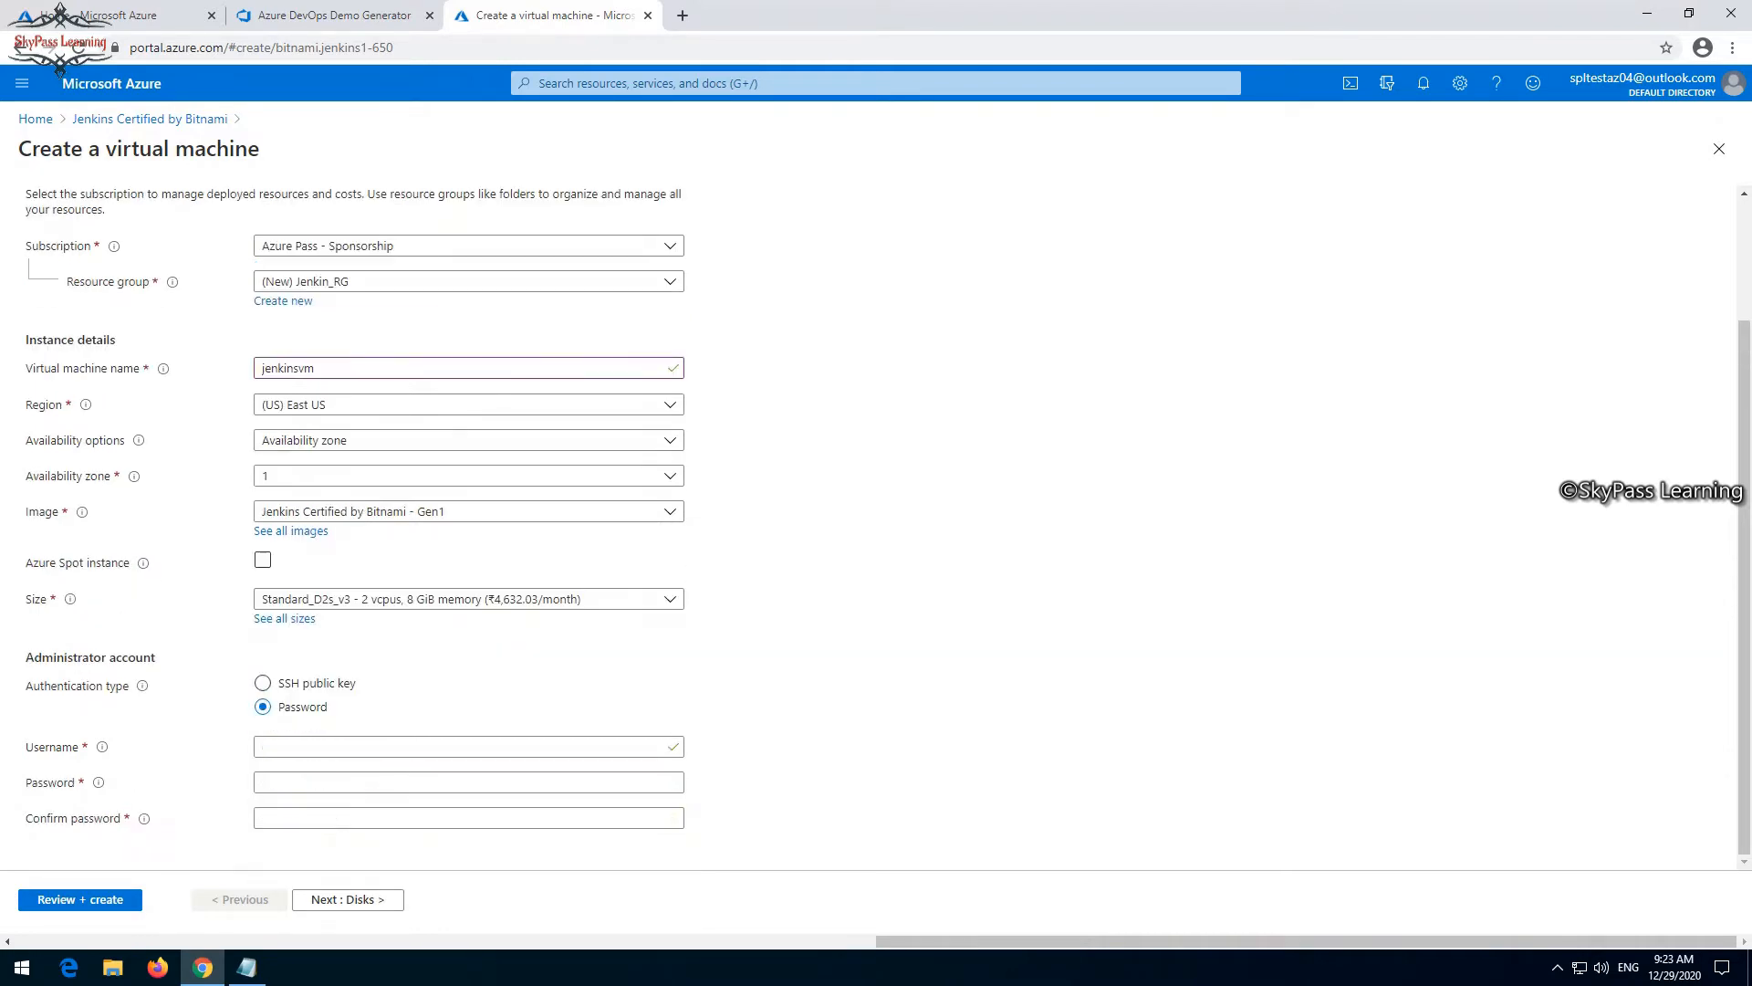
click(310, 676)
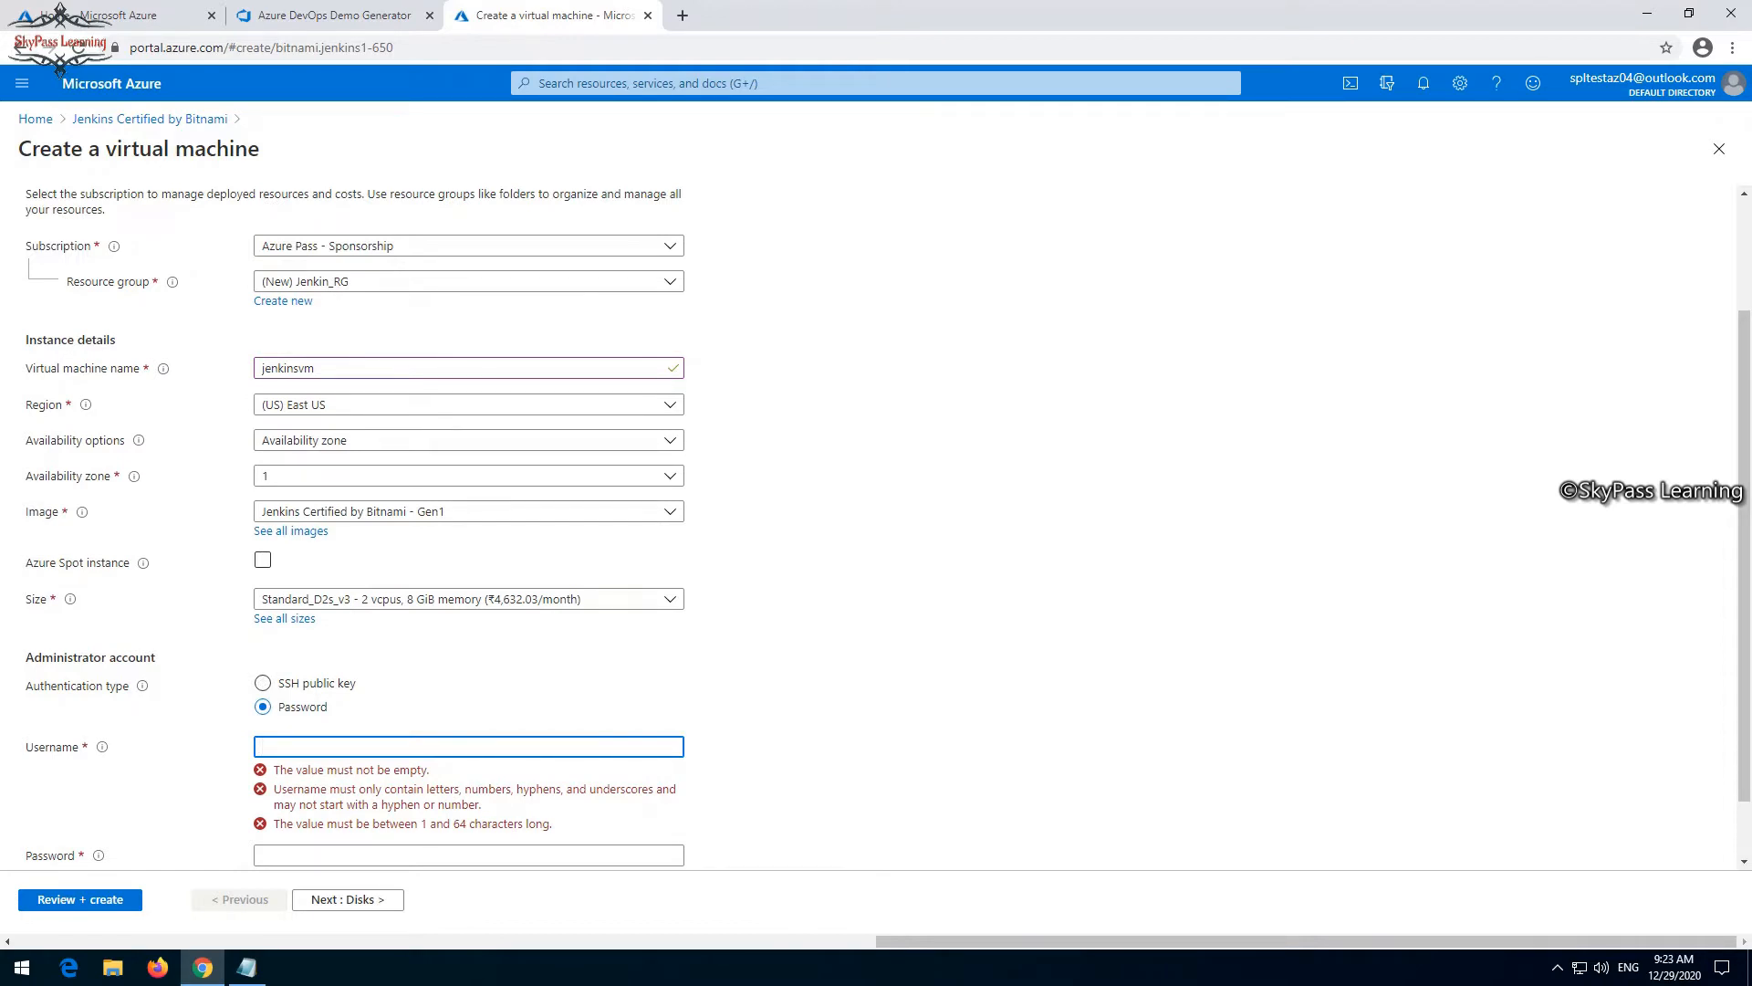
text(spladmin)
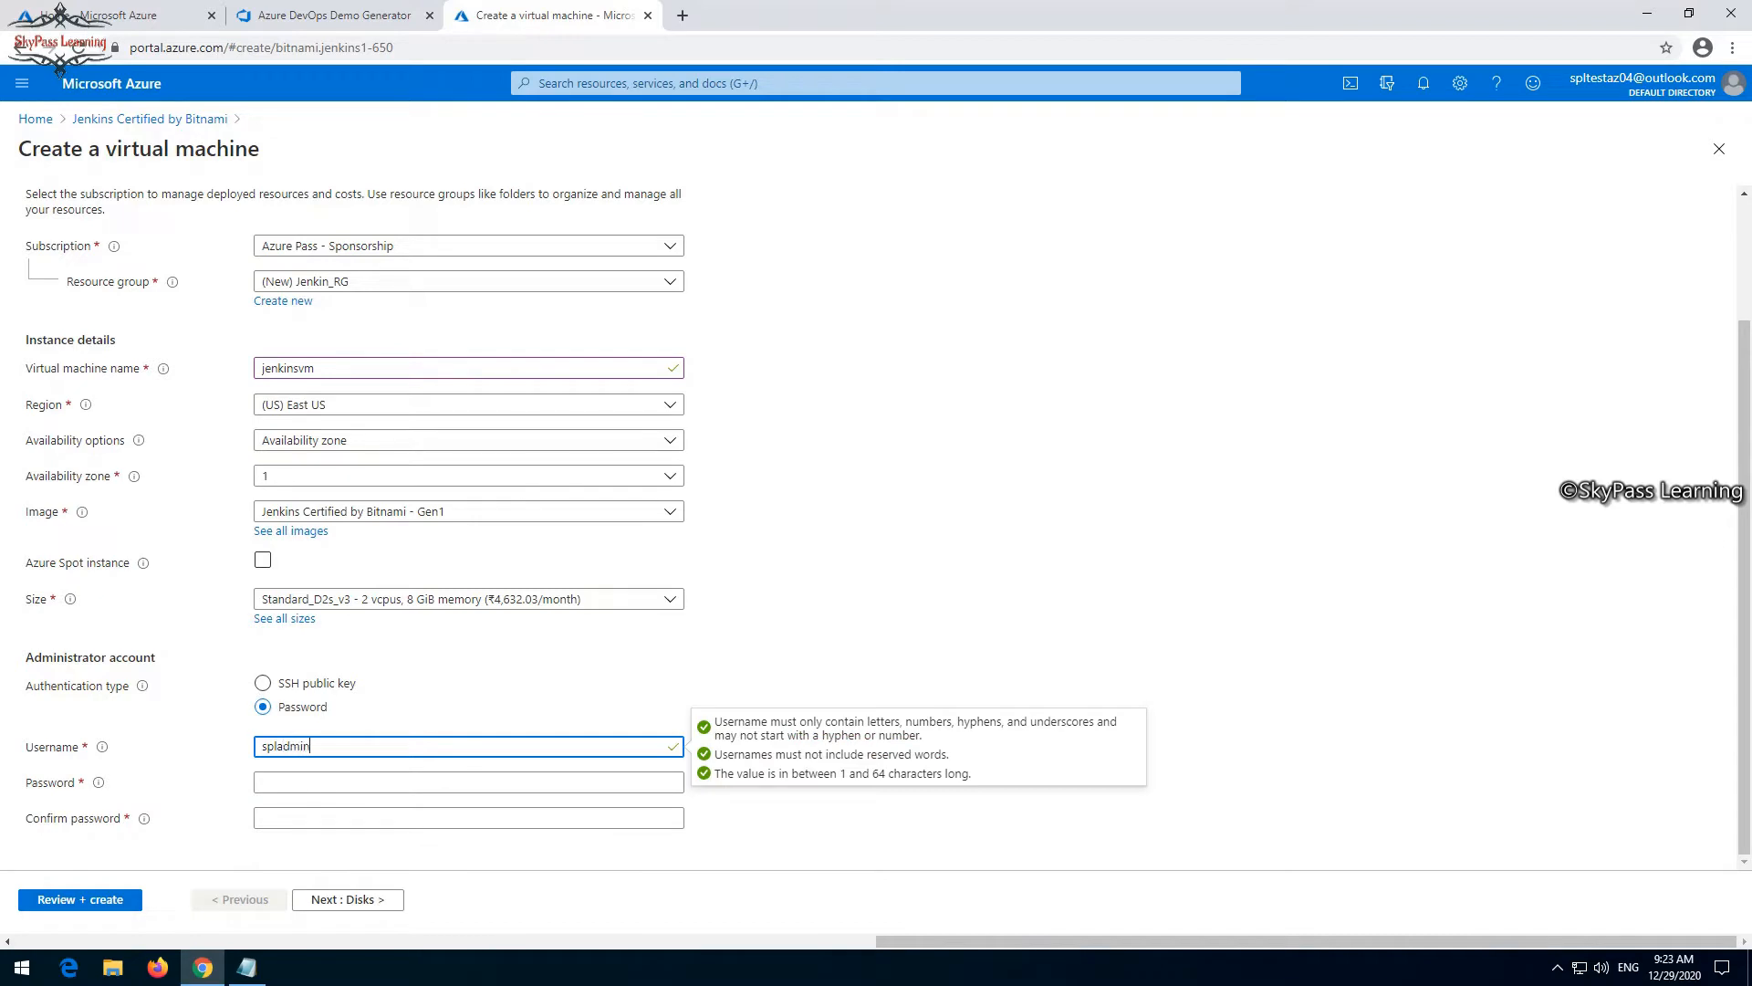
- Enter and confirm the administrator password, and proceed to the configuration review without saving the password in the browser
click(319, 782)
text(••••••)
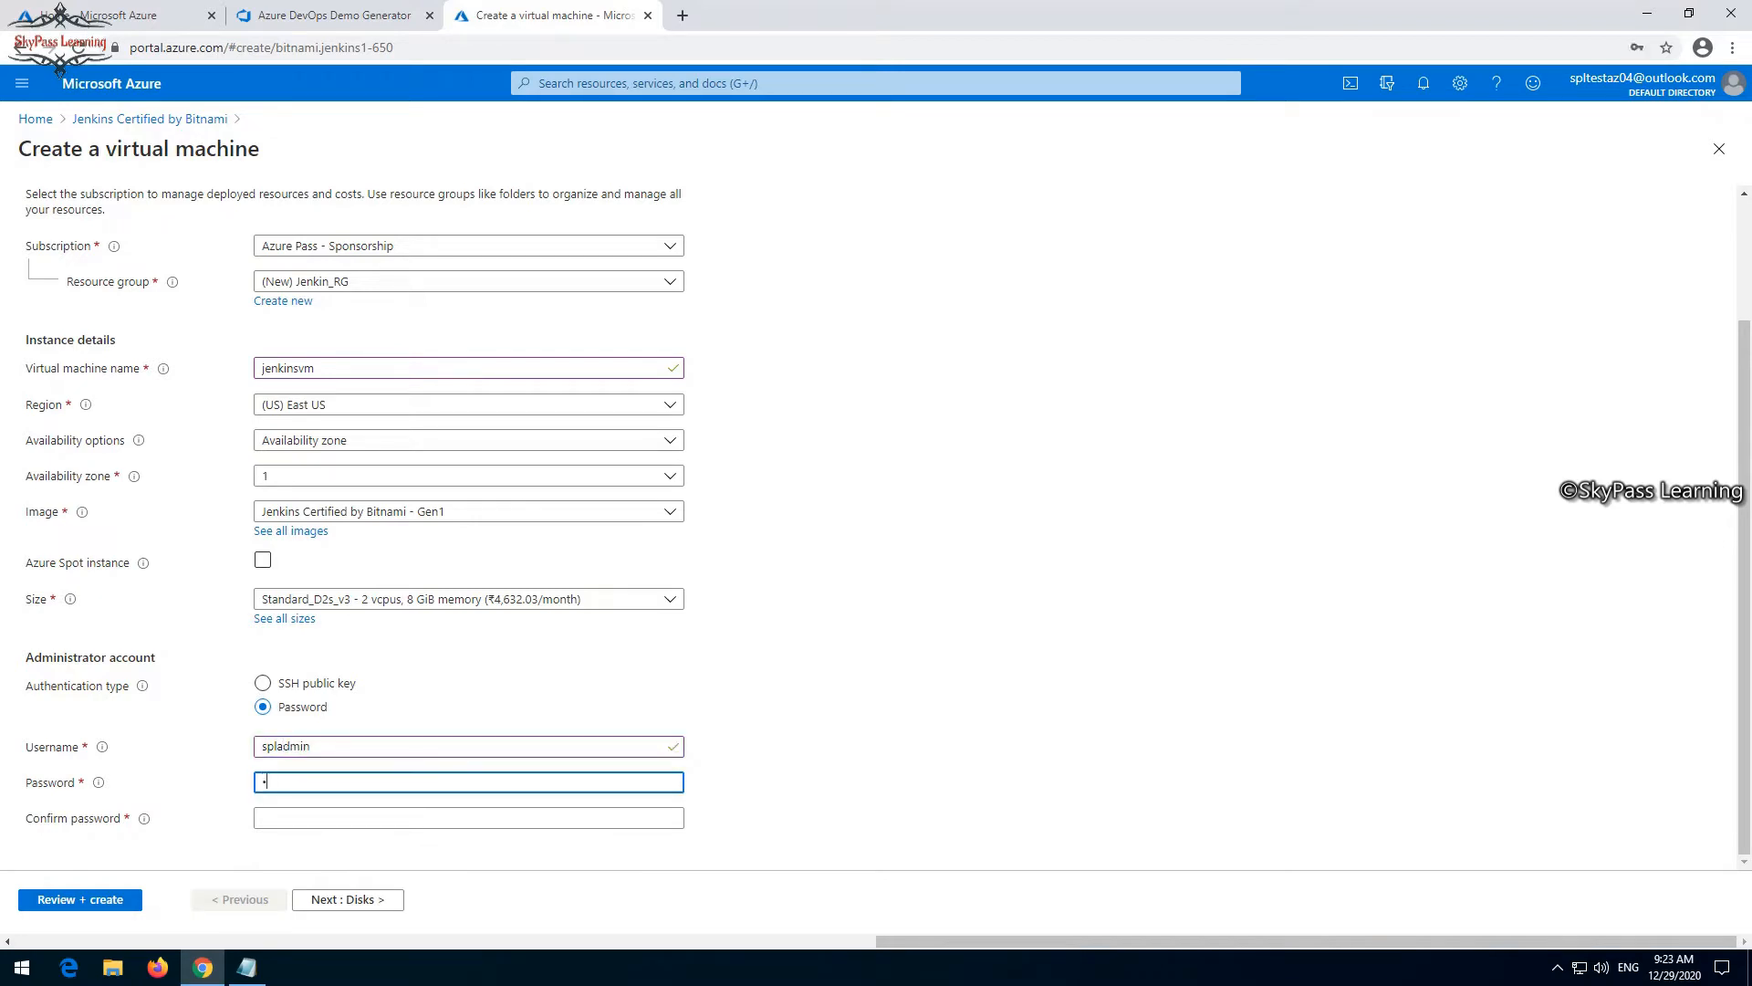
text(•••••)
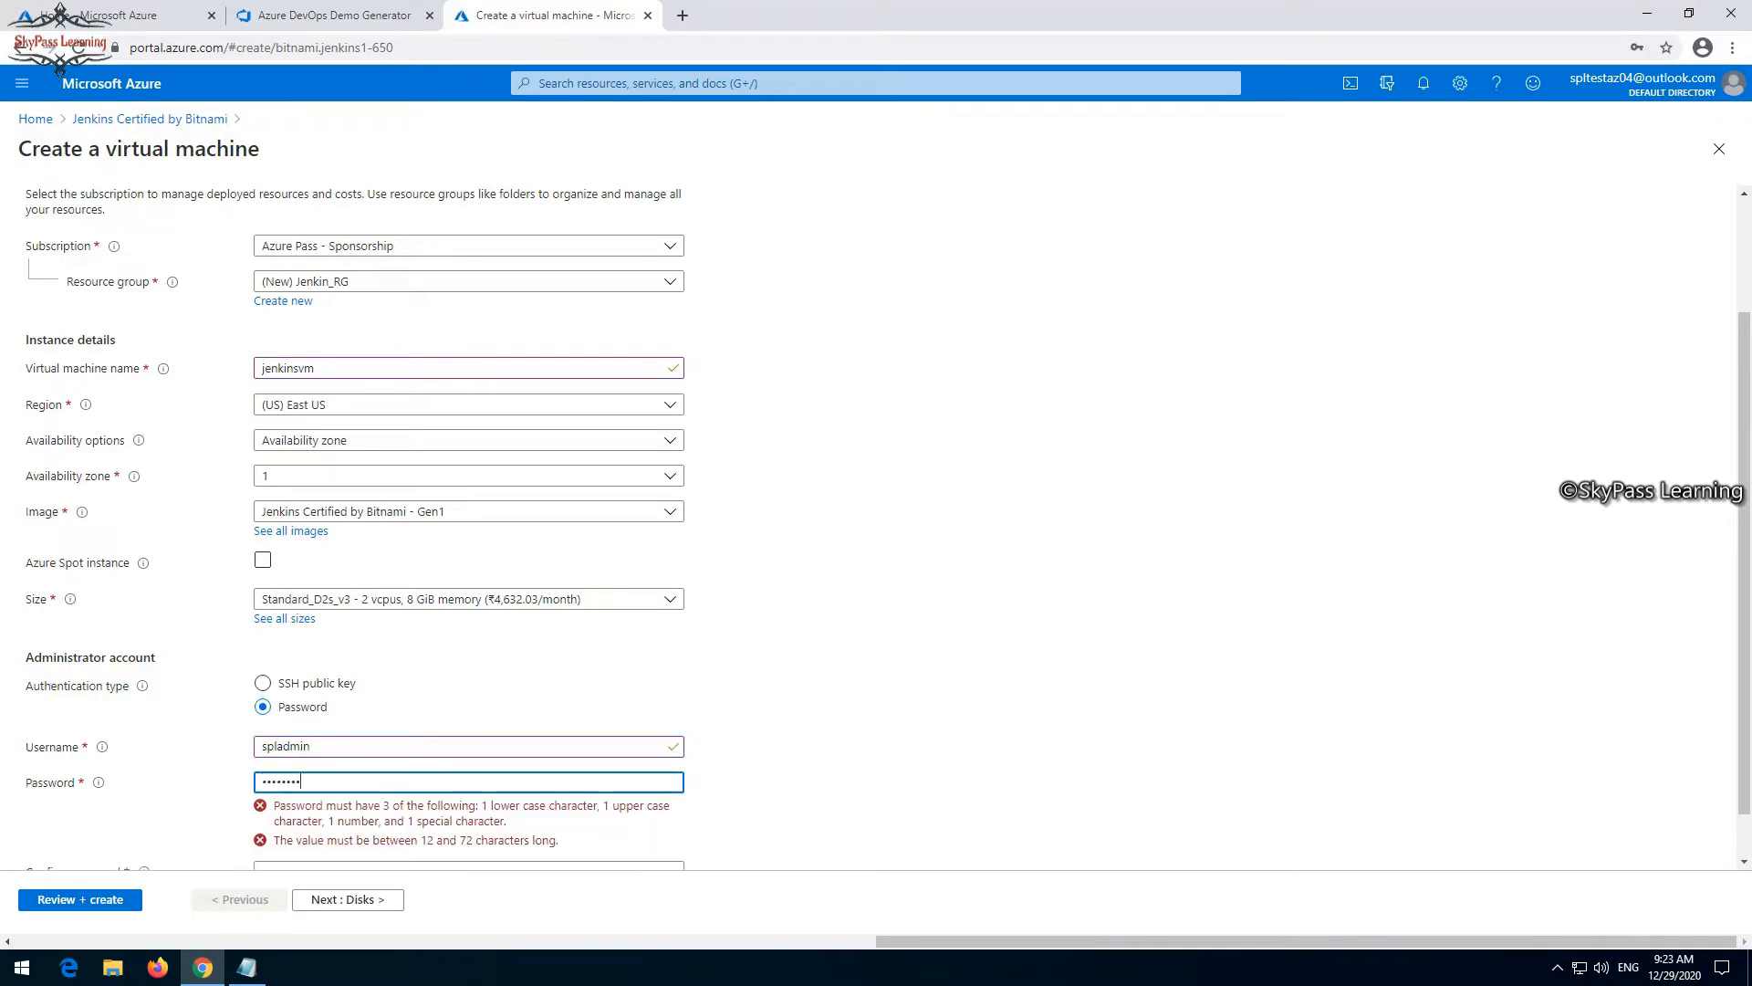
key(Tab)
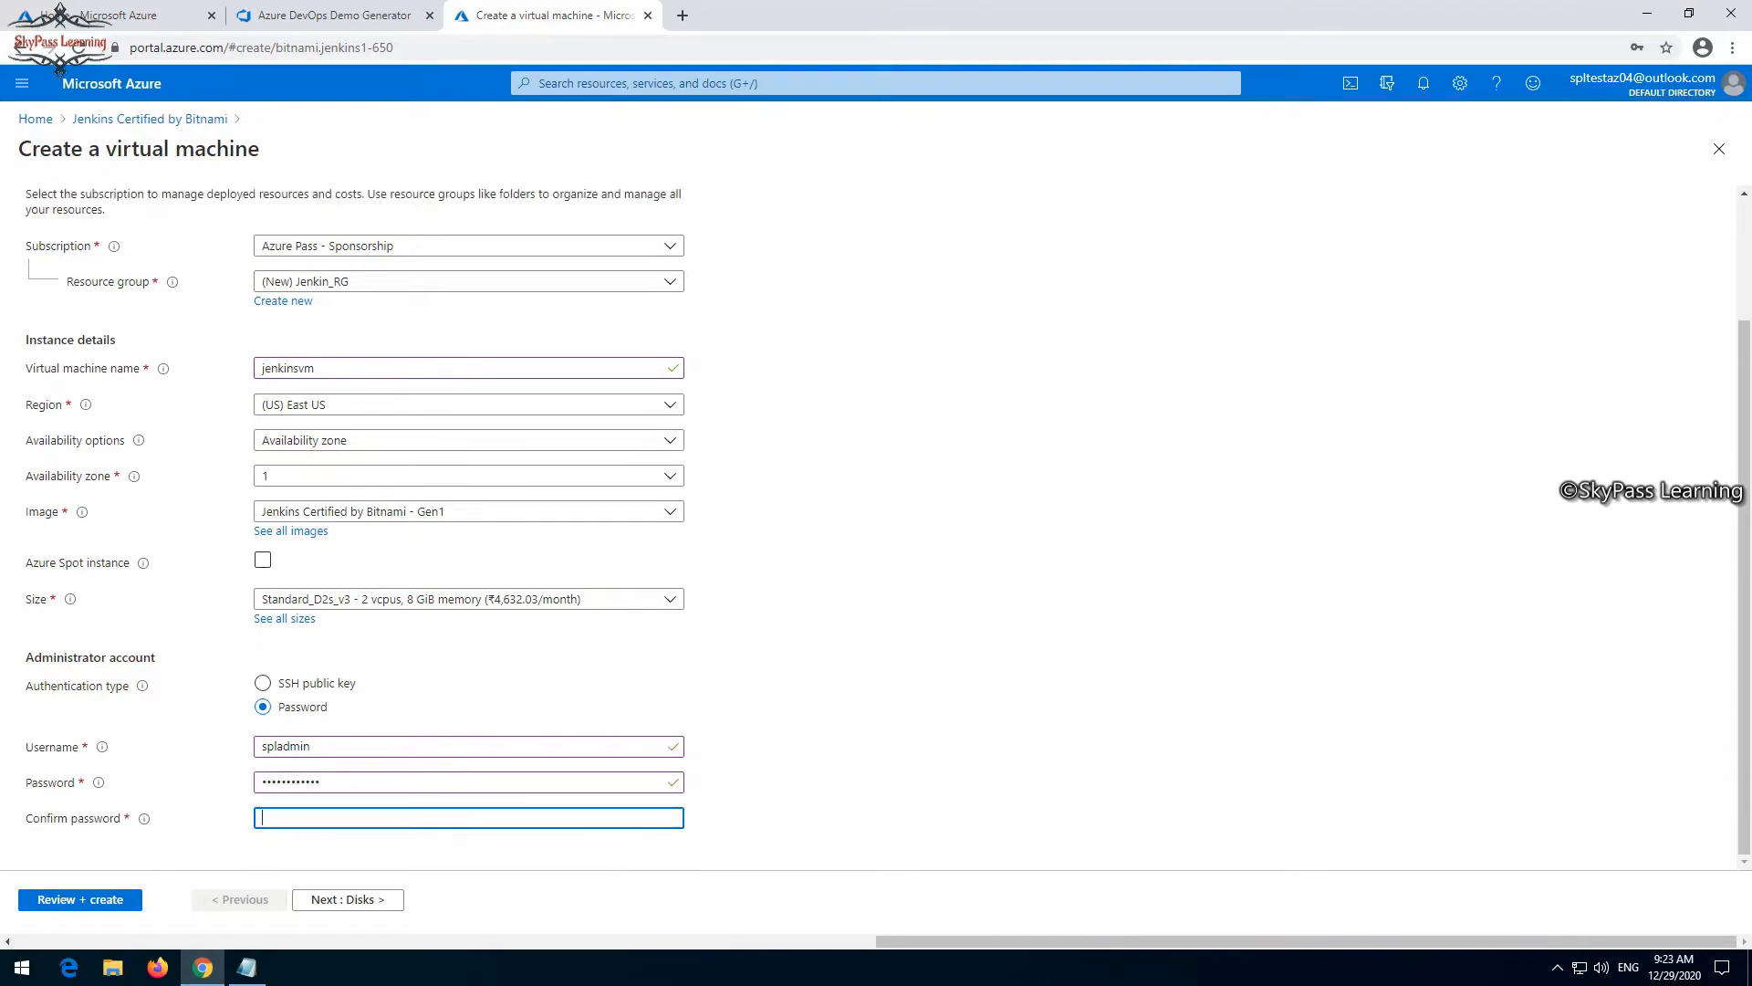
text(•••)
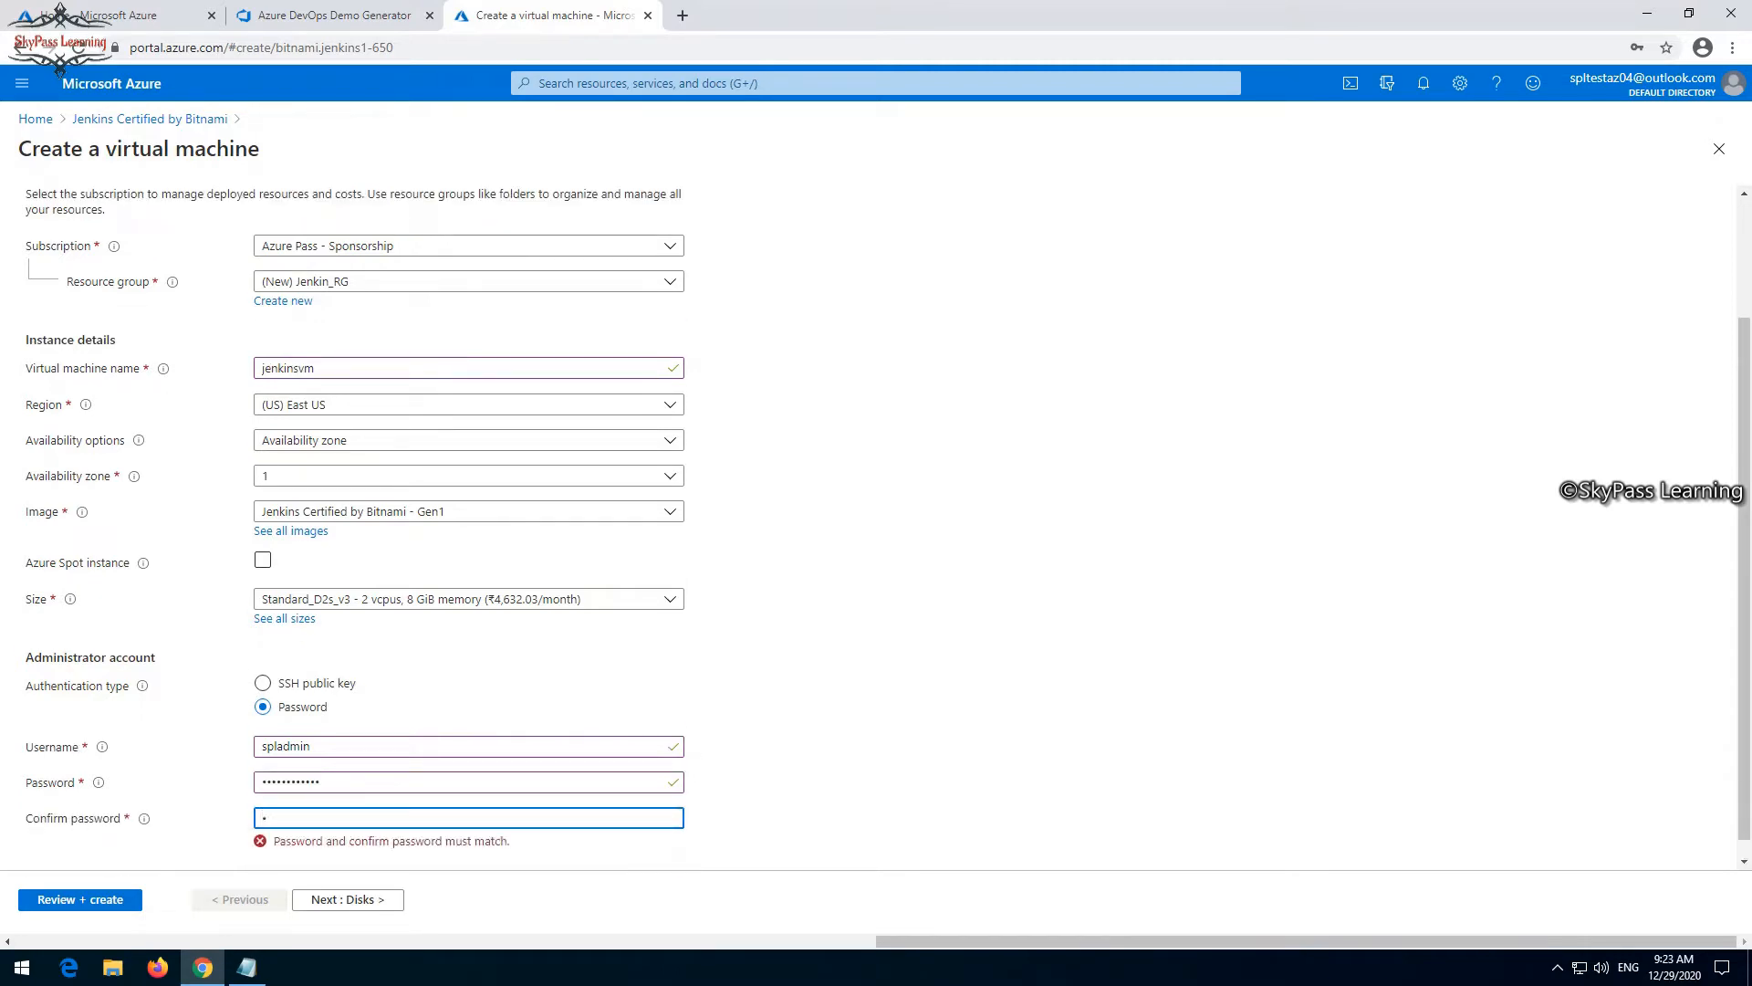
text(•••••••••)
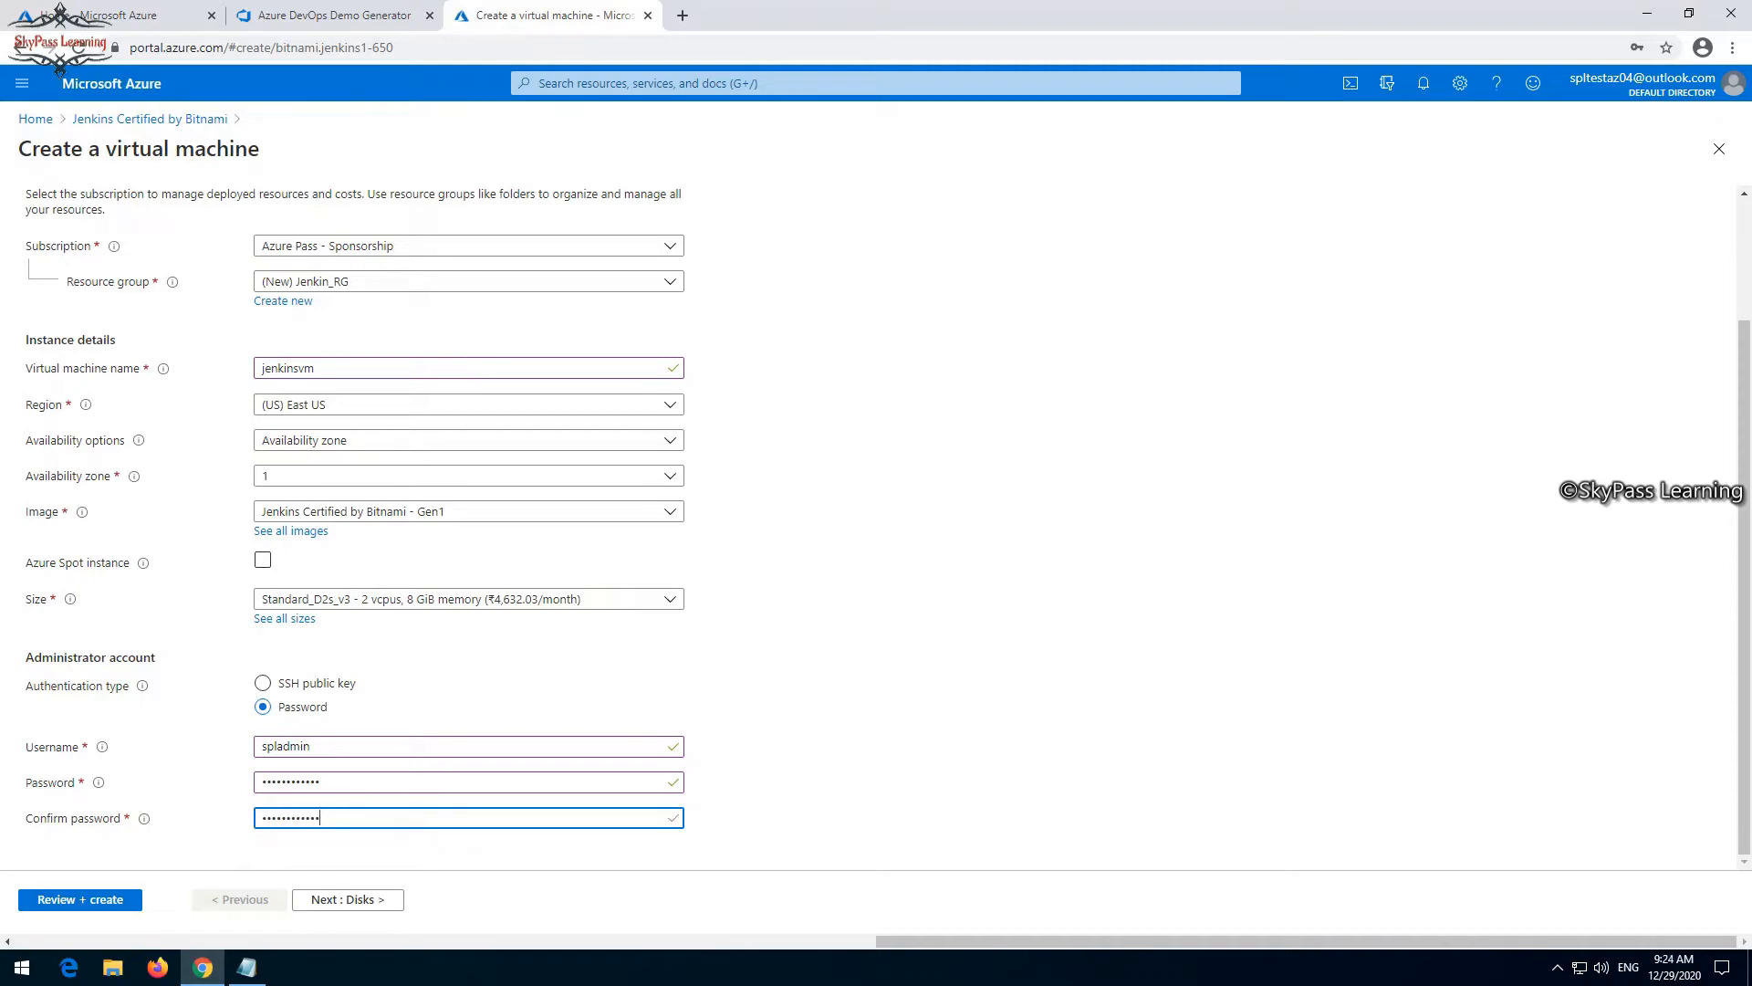
click(80, 900)
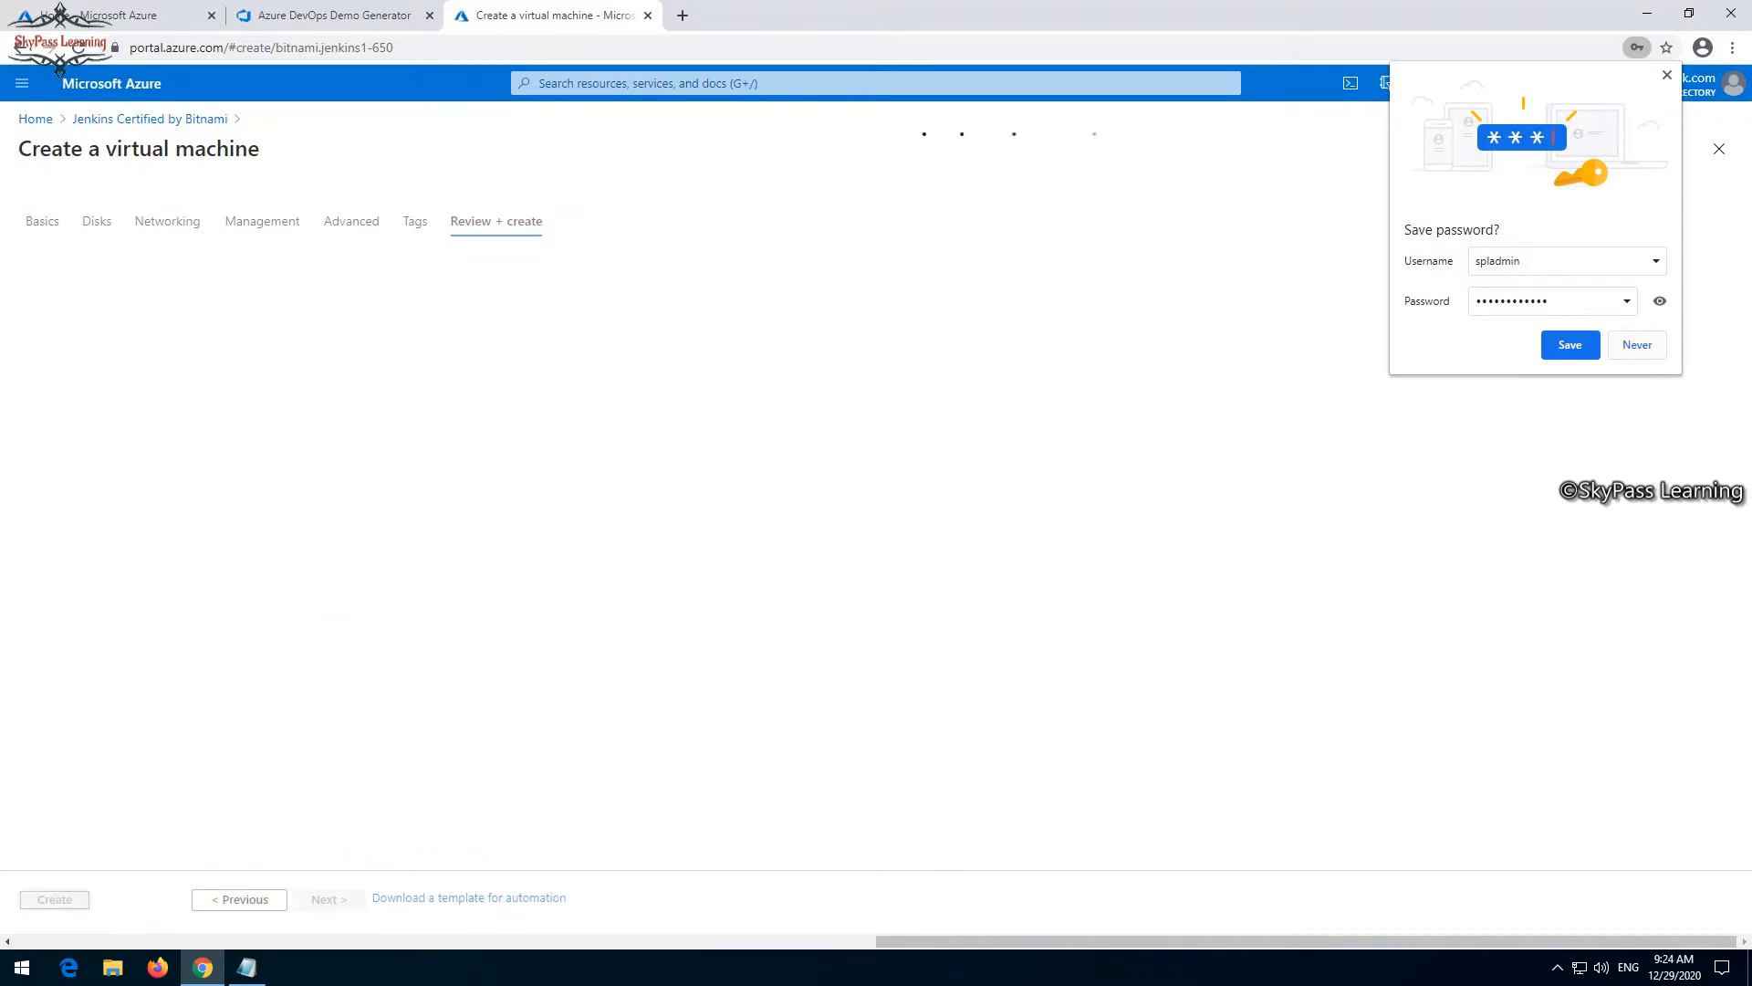
click(1637, 345)
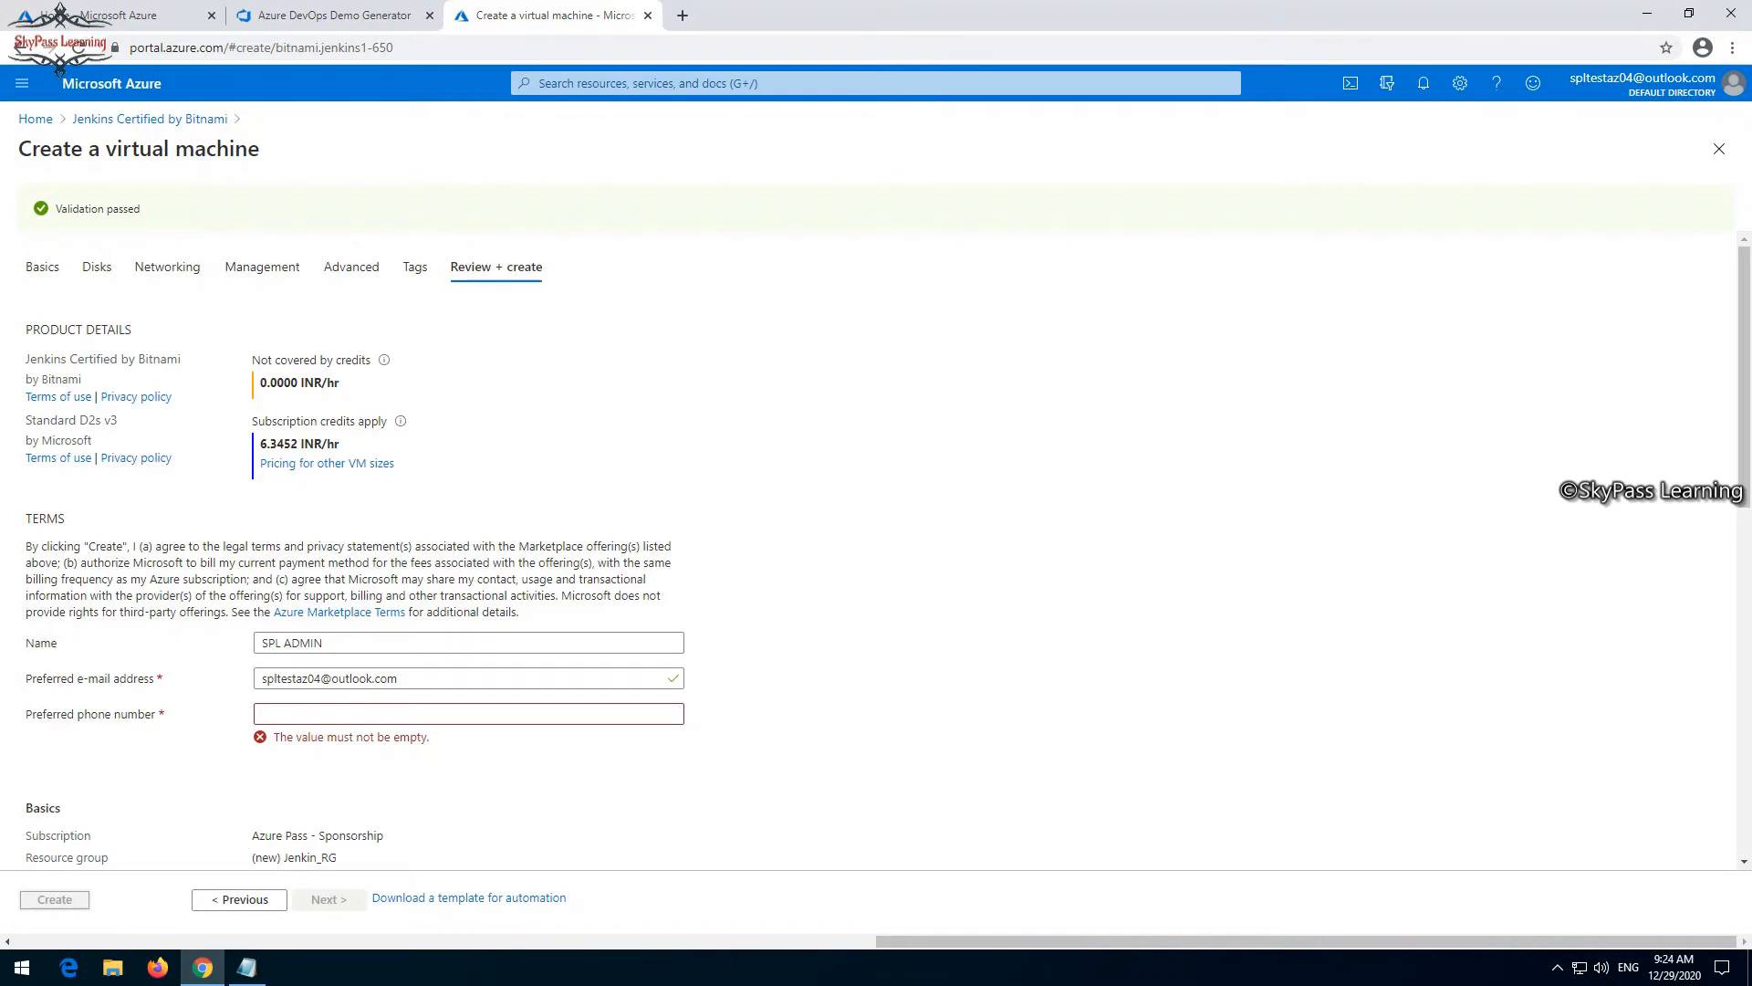
- Fill in the preferred phone number in the marketplace terms section
click(469, 713)
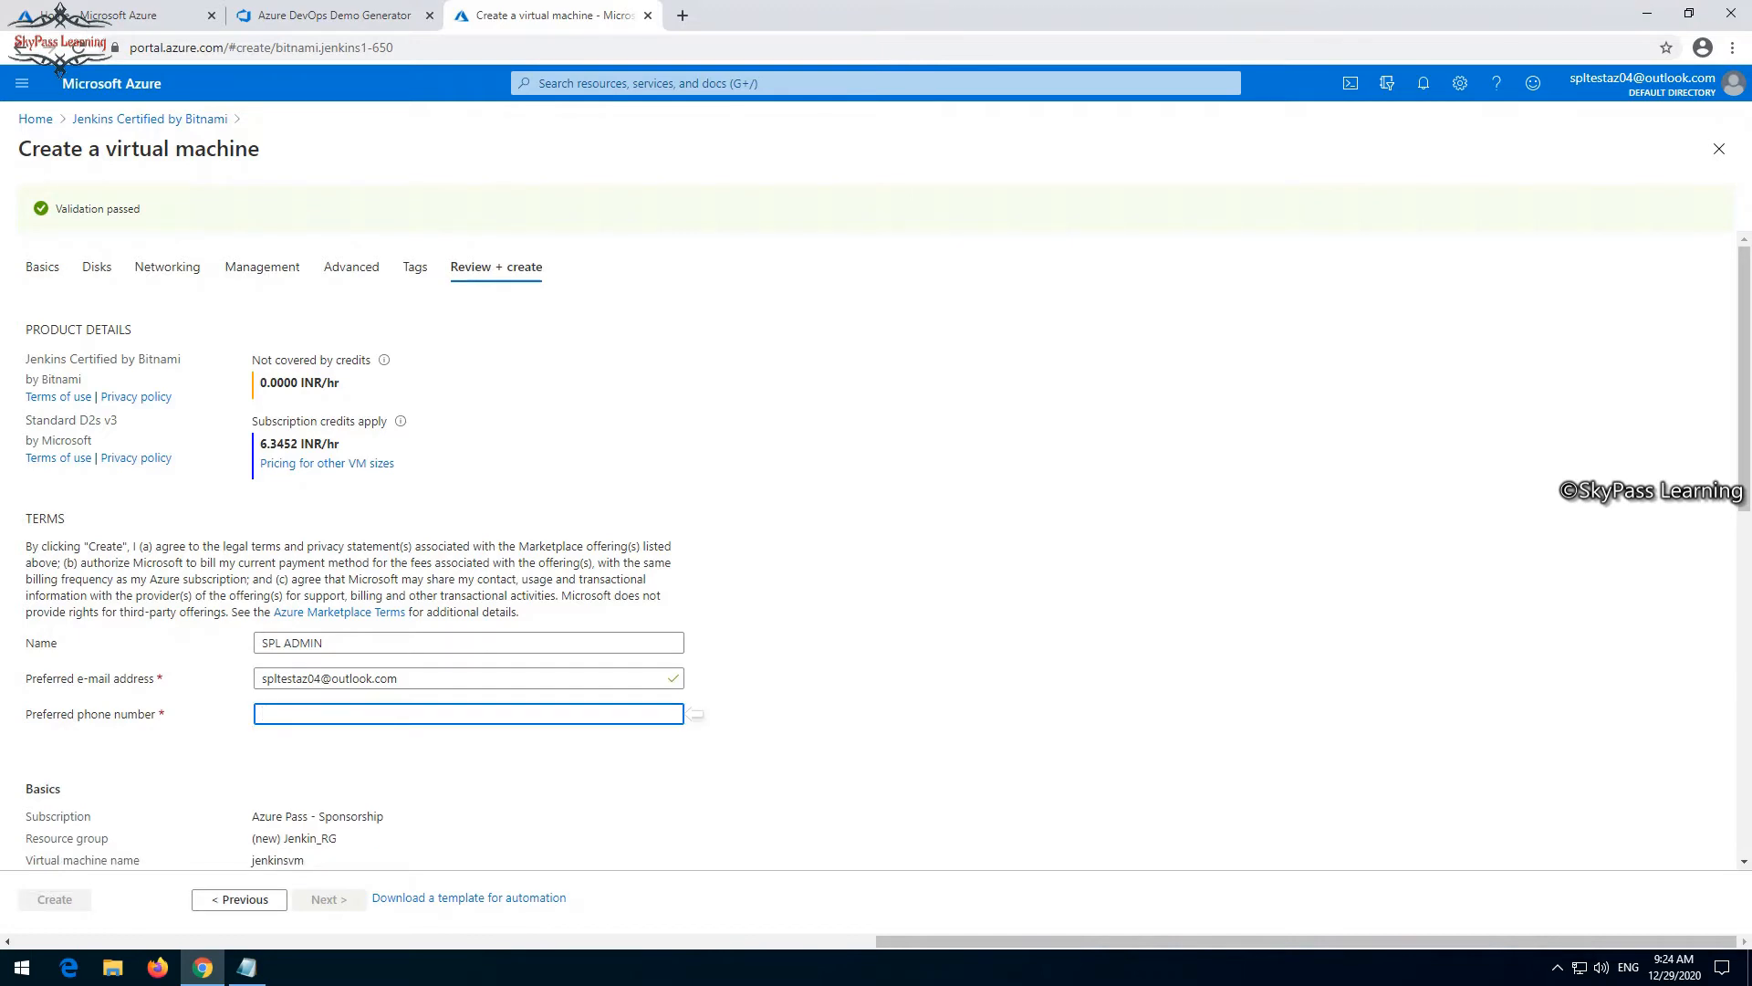
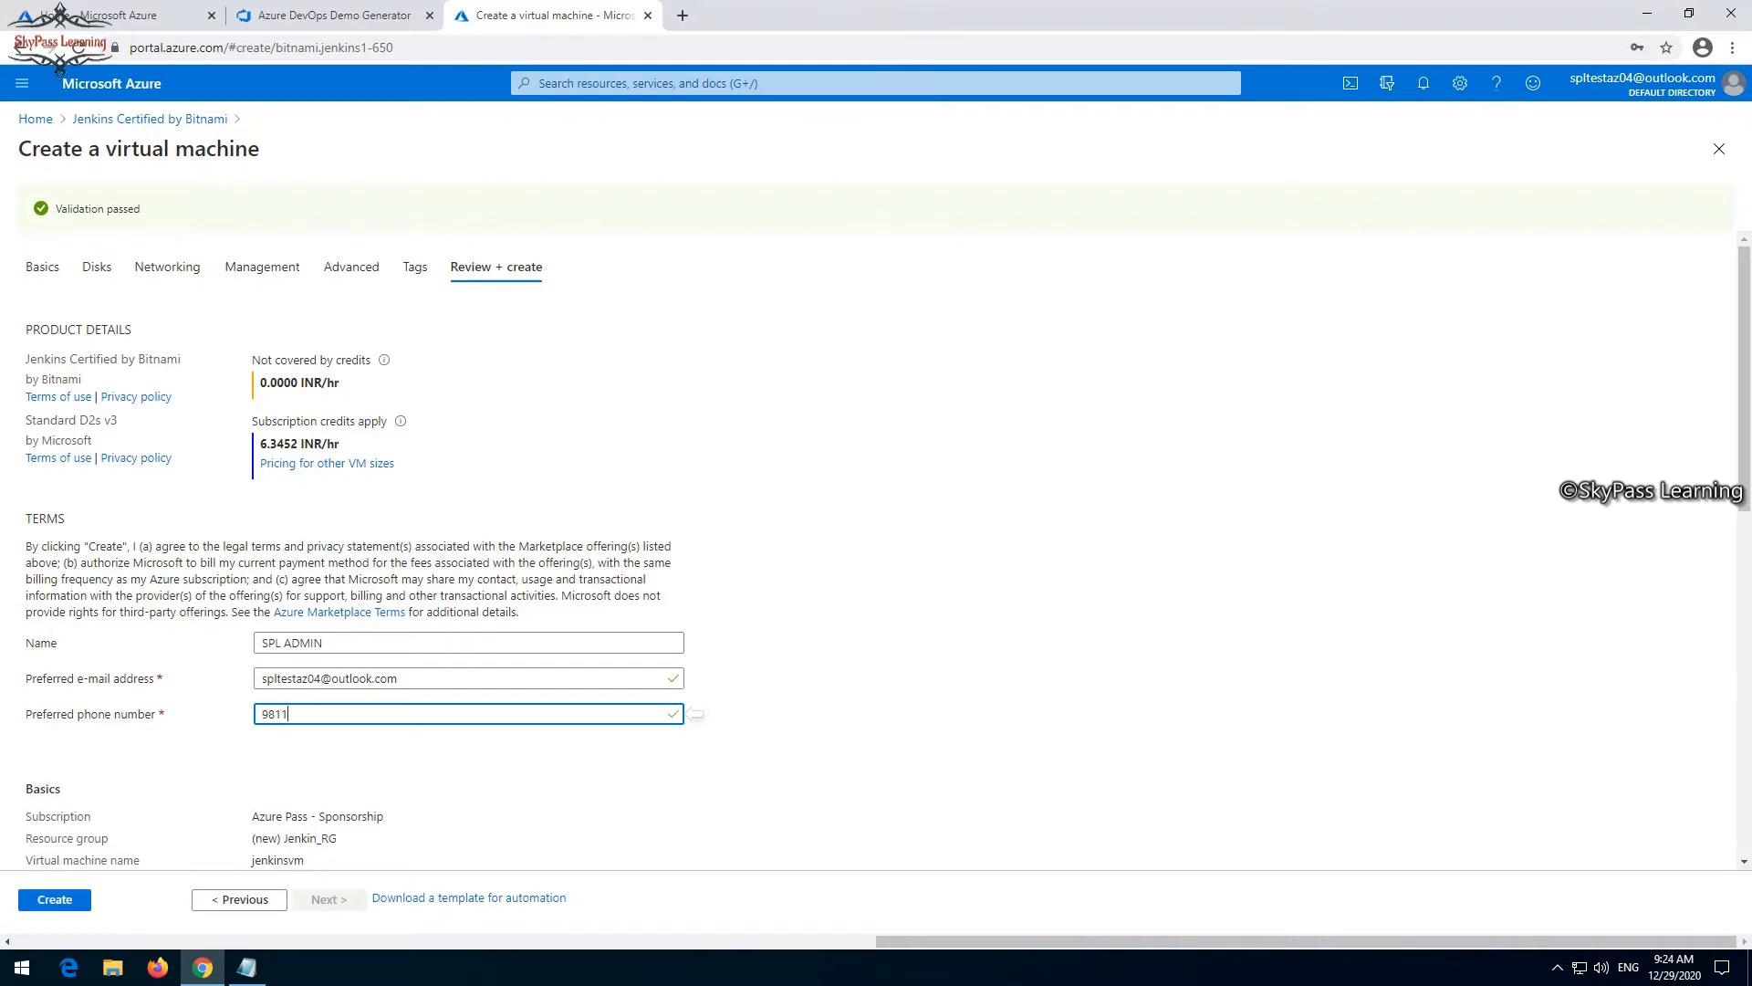
- Create the virtual machine, accepting the discard of unsaved edits, and open the deployed resource
scroll(696, 714, down, 2)
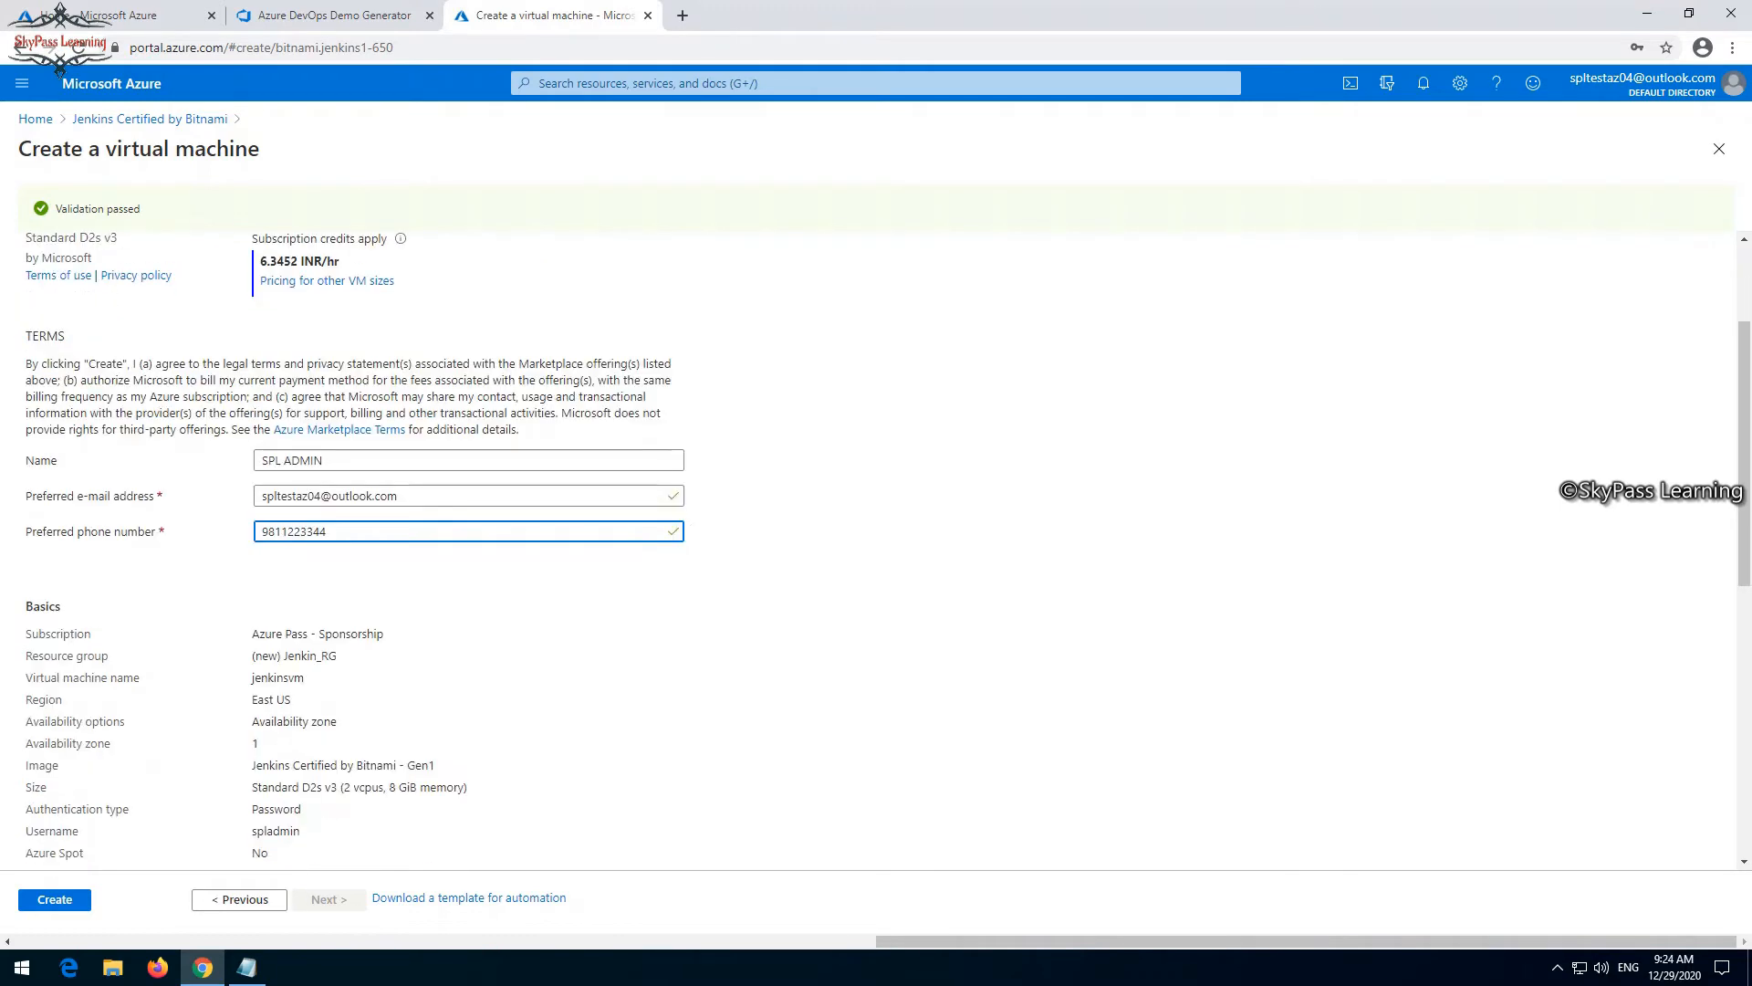
click(55, 900)
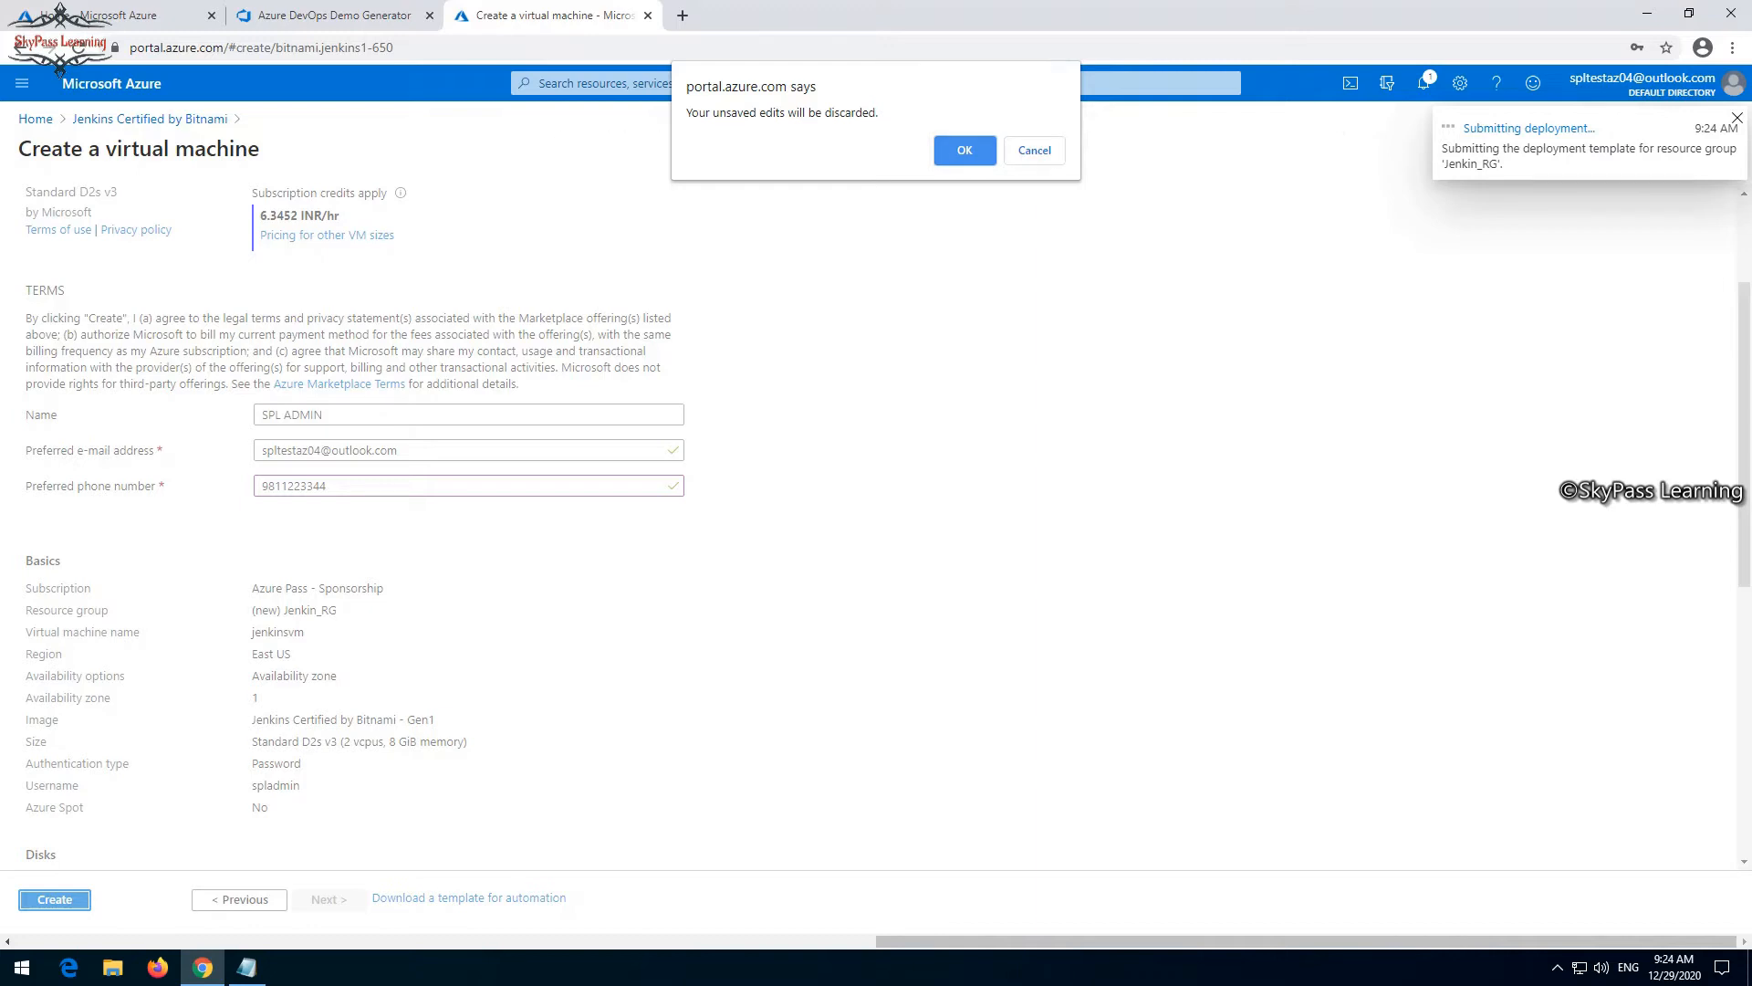
key(Return)
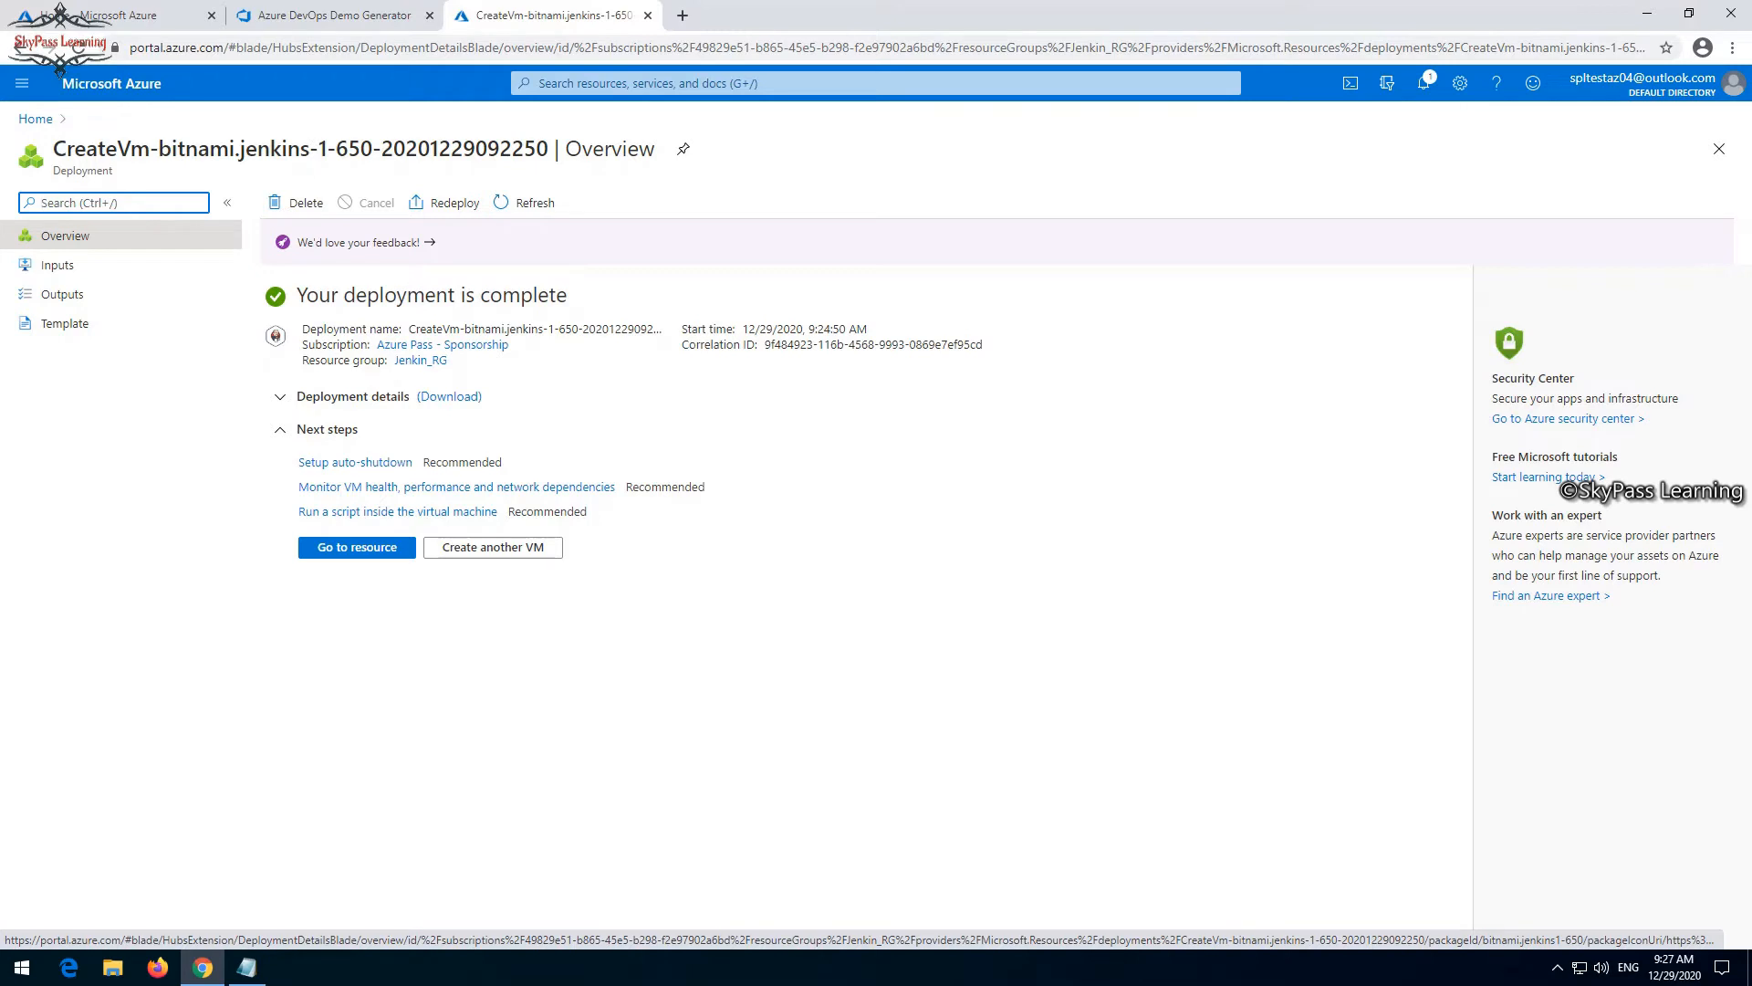
click(357, 548)
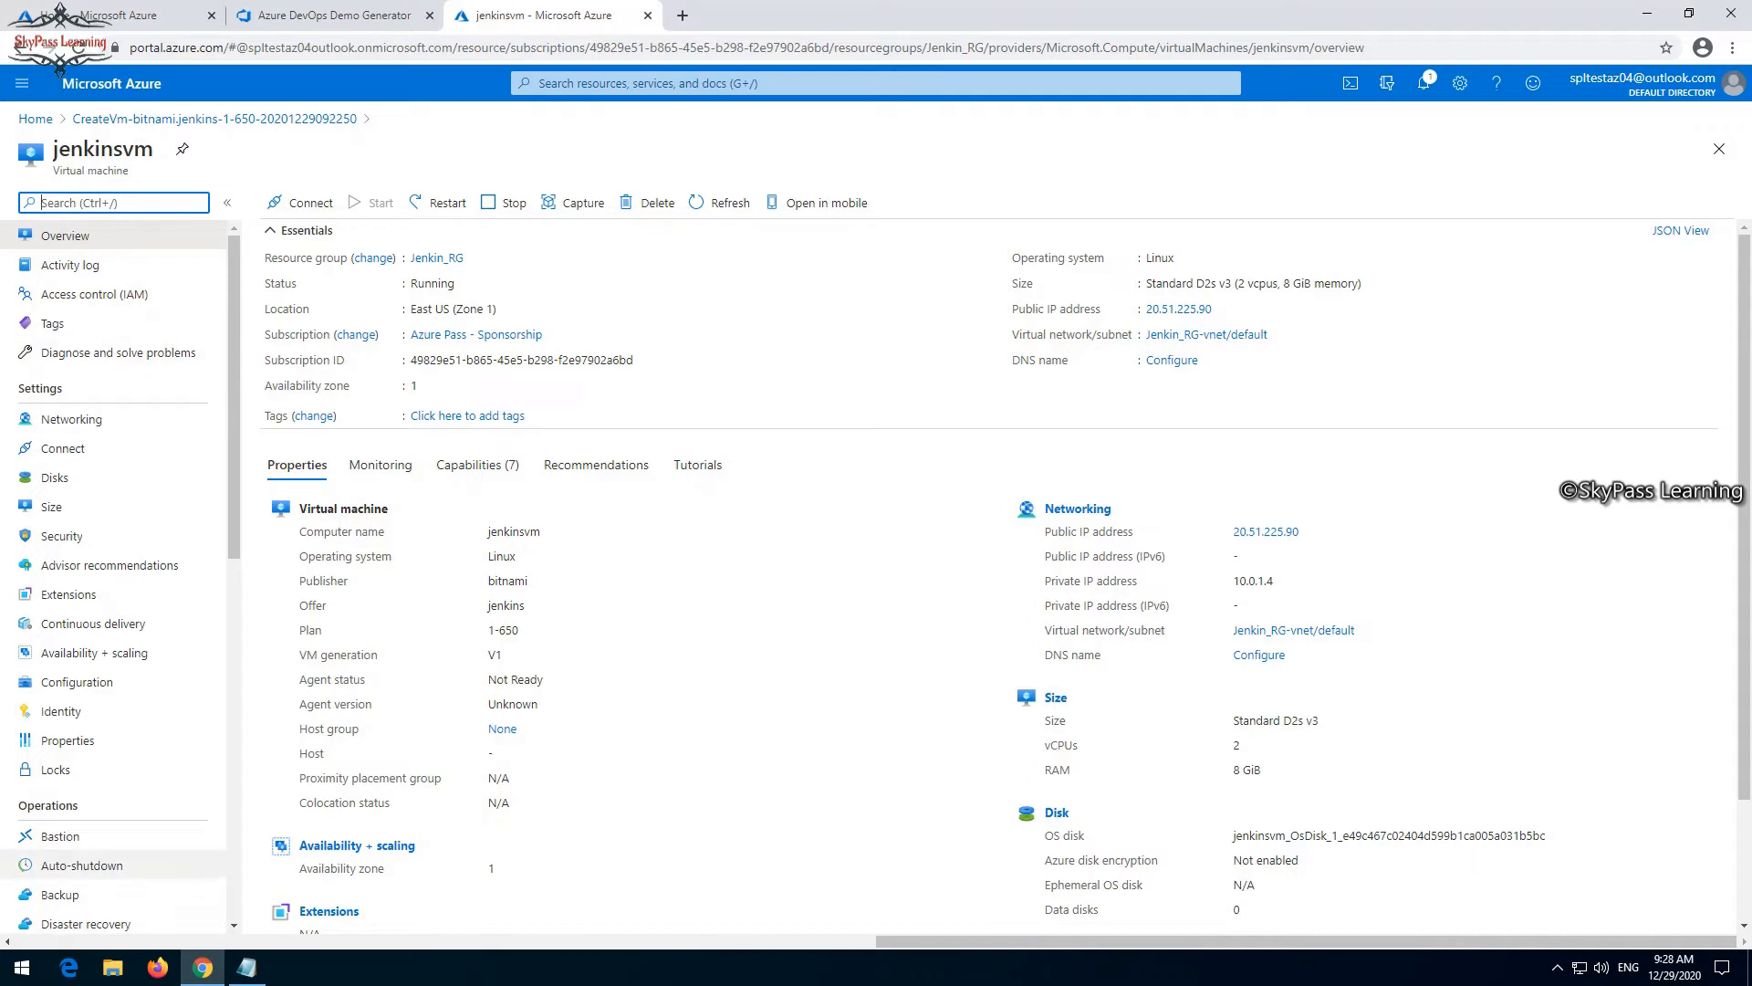
- Open a Command Prompt, change to the root of the C drive and clear the screen
click(22, 967)
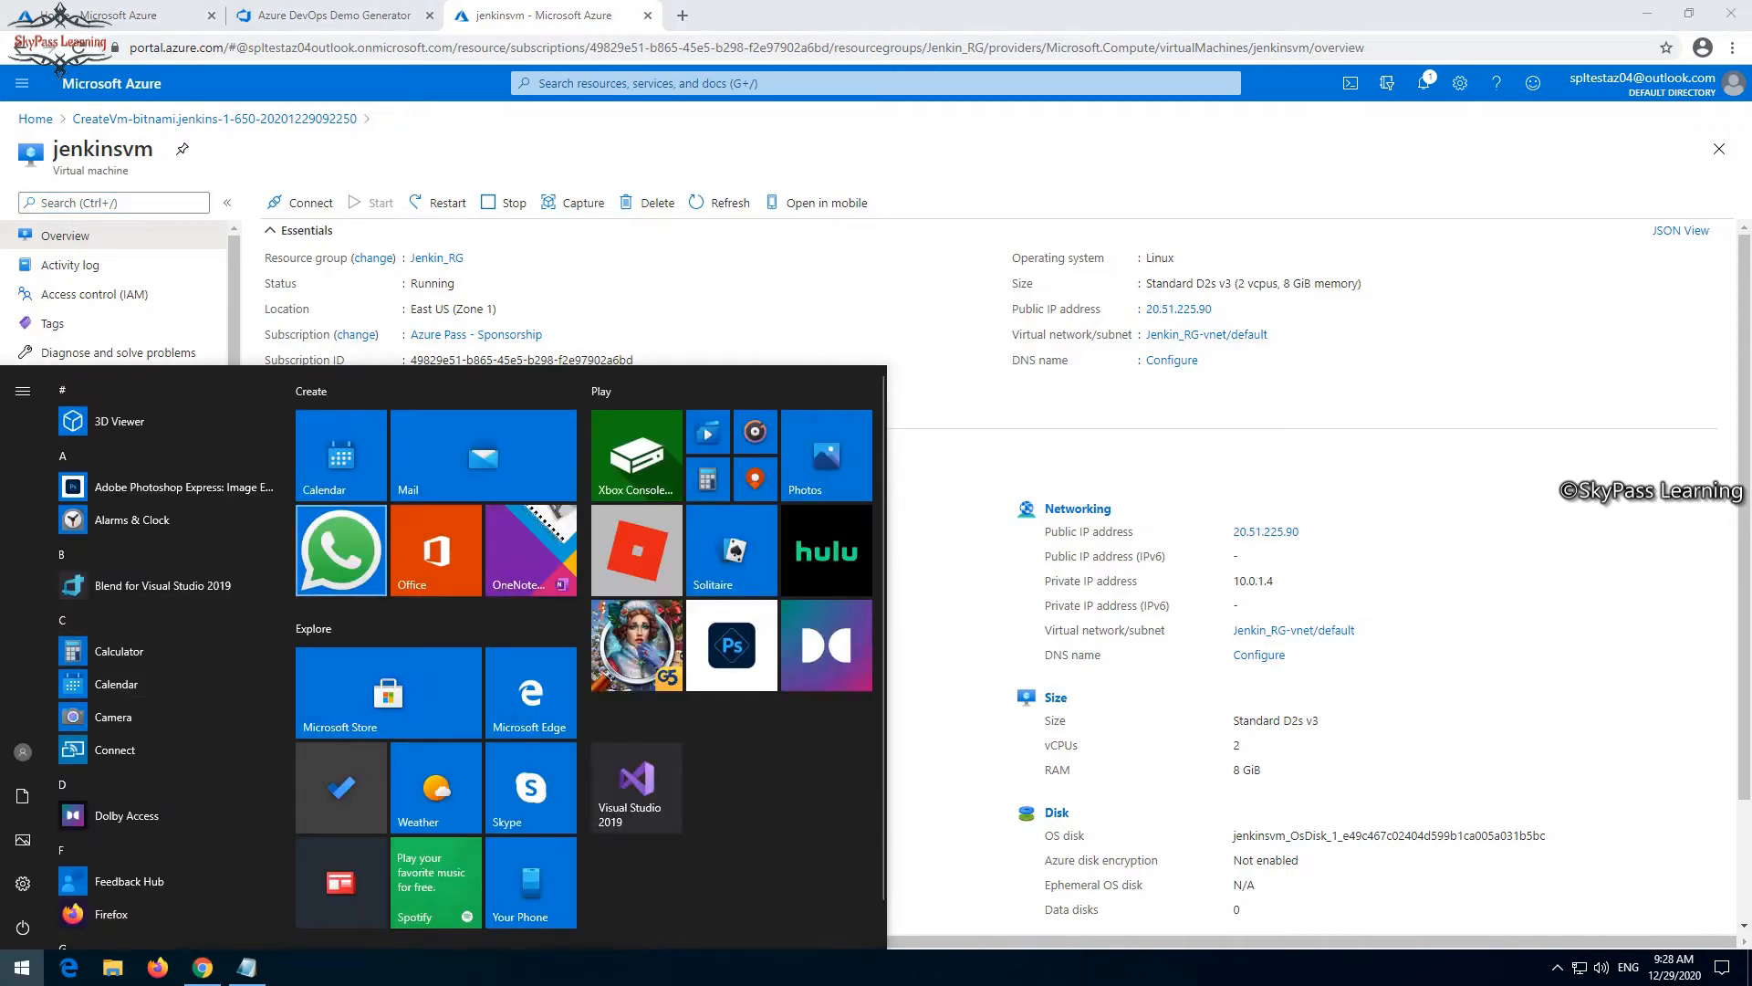
text(cmd)
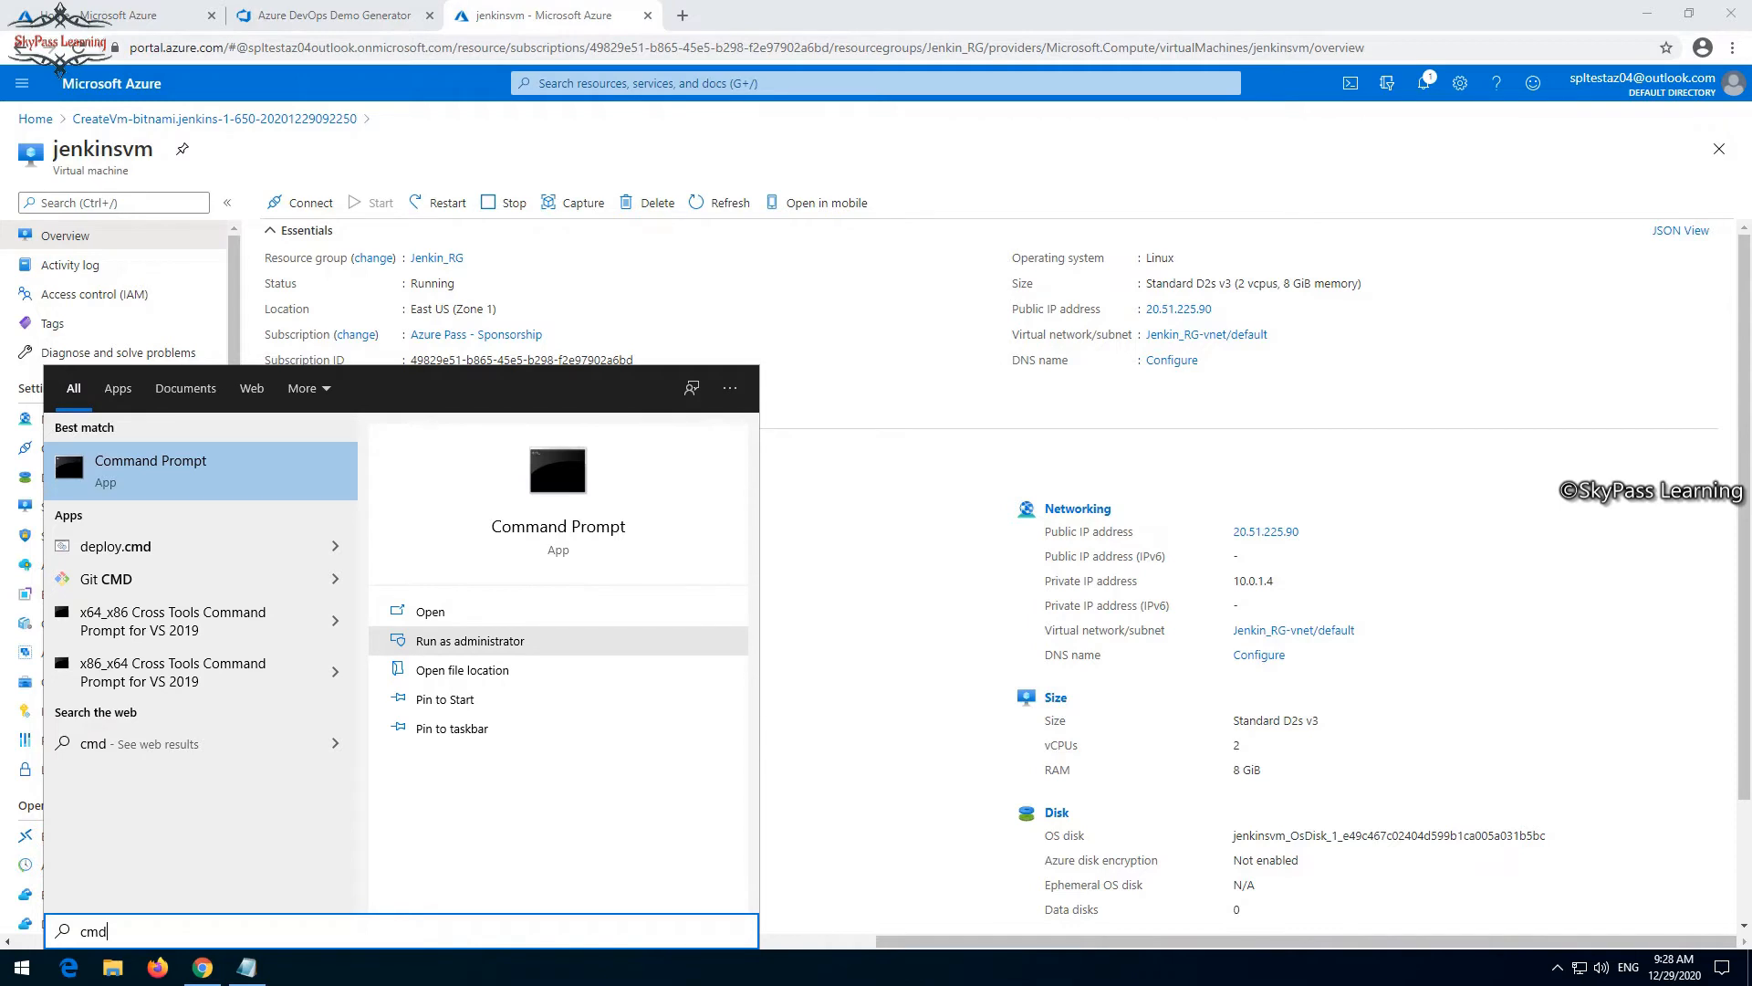
click(67, 443)
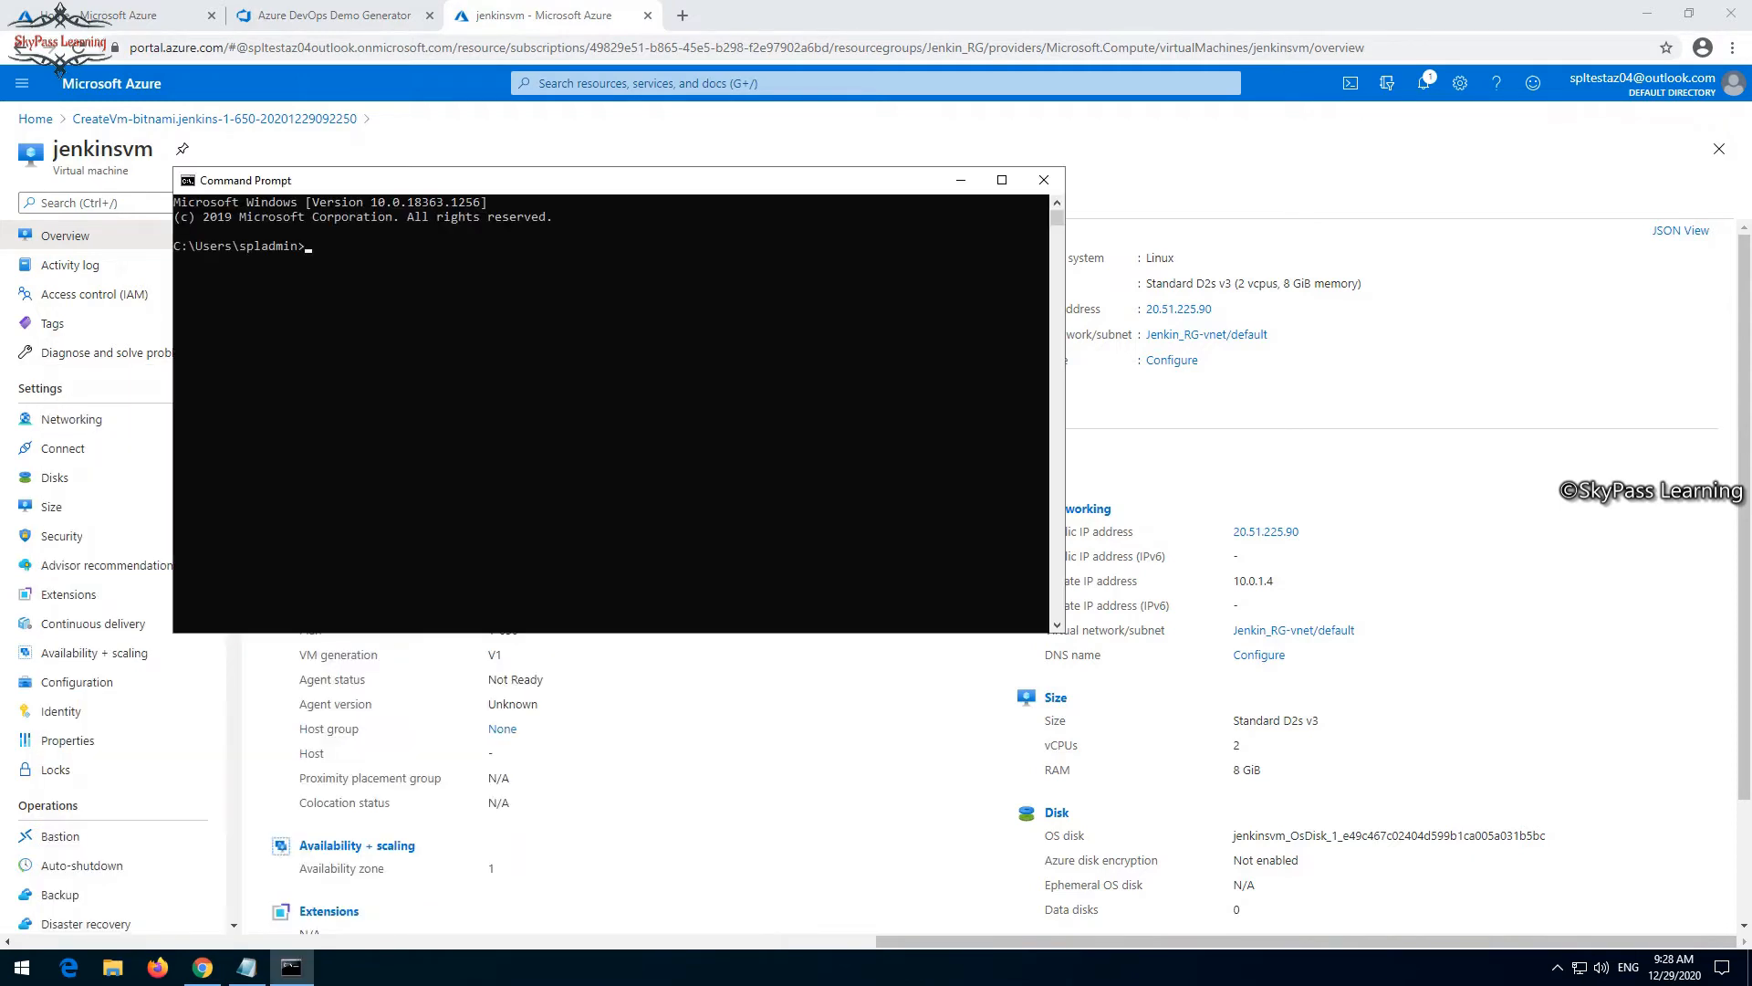
text(cd\cls)
key(Return)
key(Return)
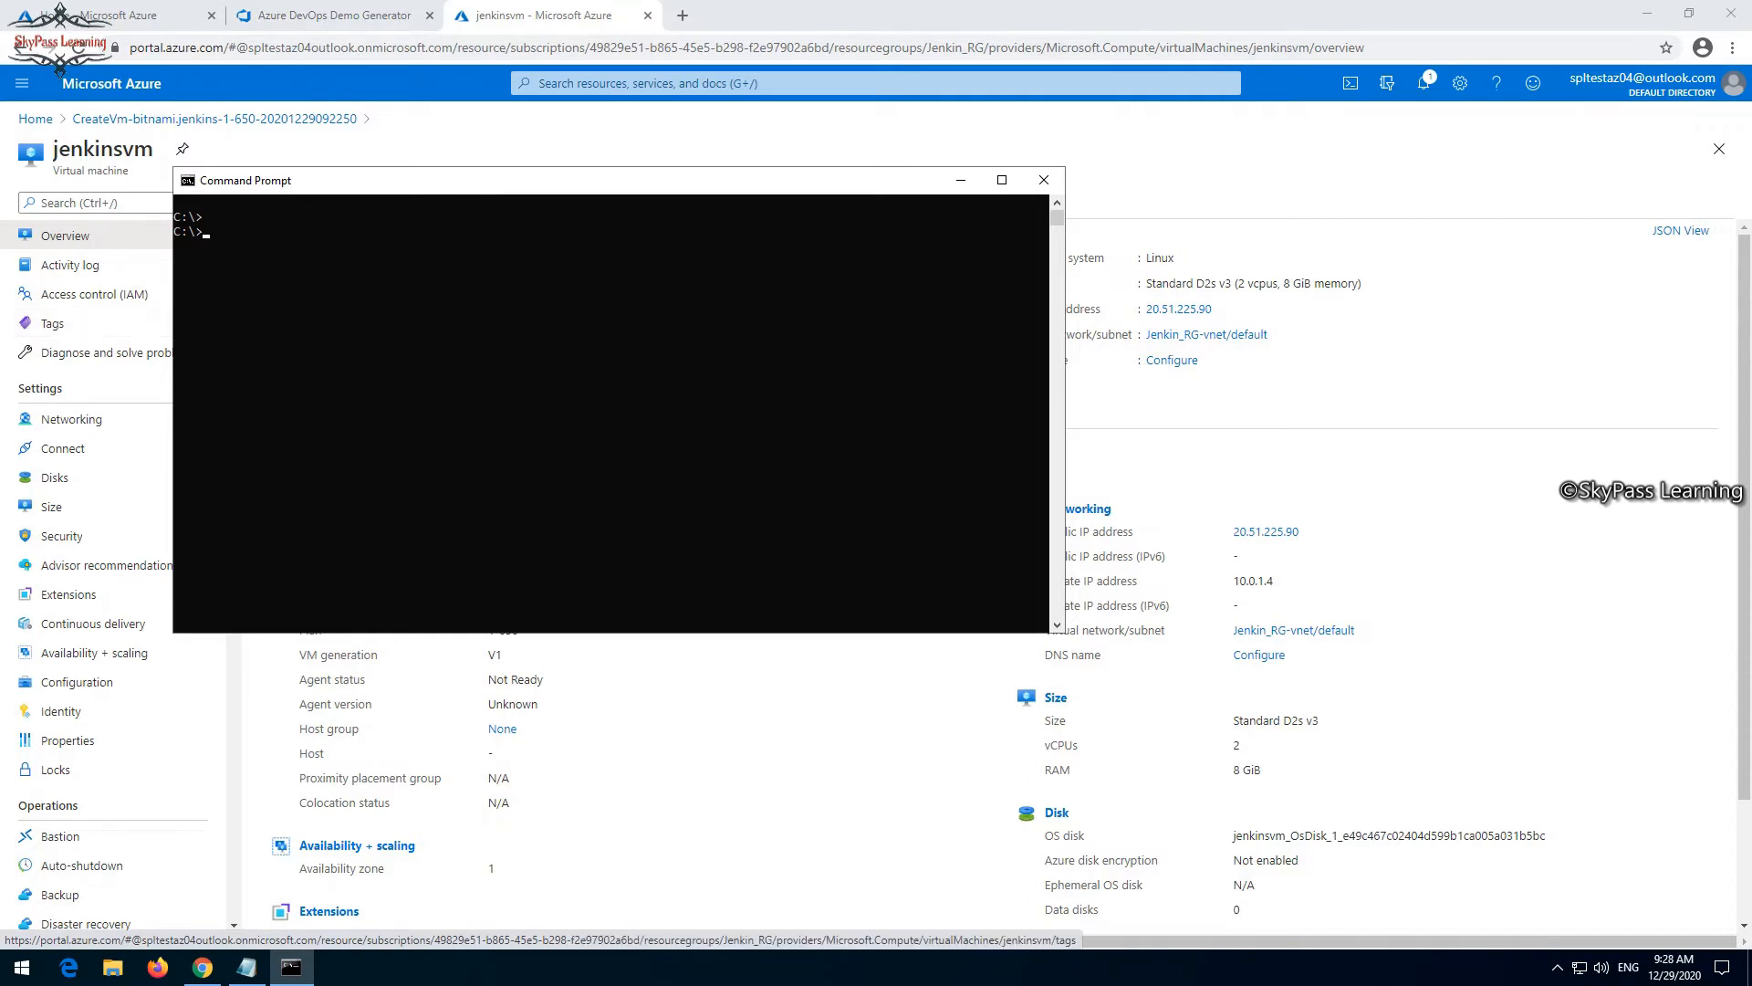
- Copy the jenkinsvm public IP address from the Azure portal and return to the Command Prompt
key(alt+Tab)
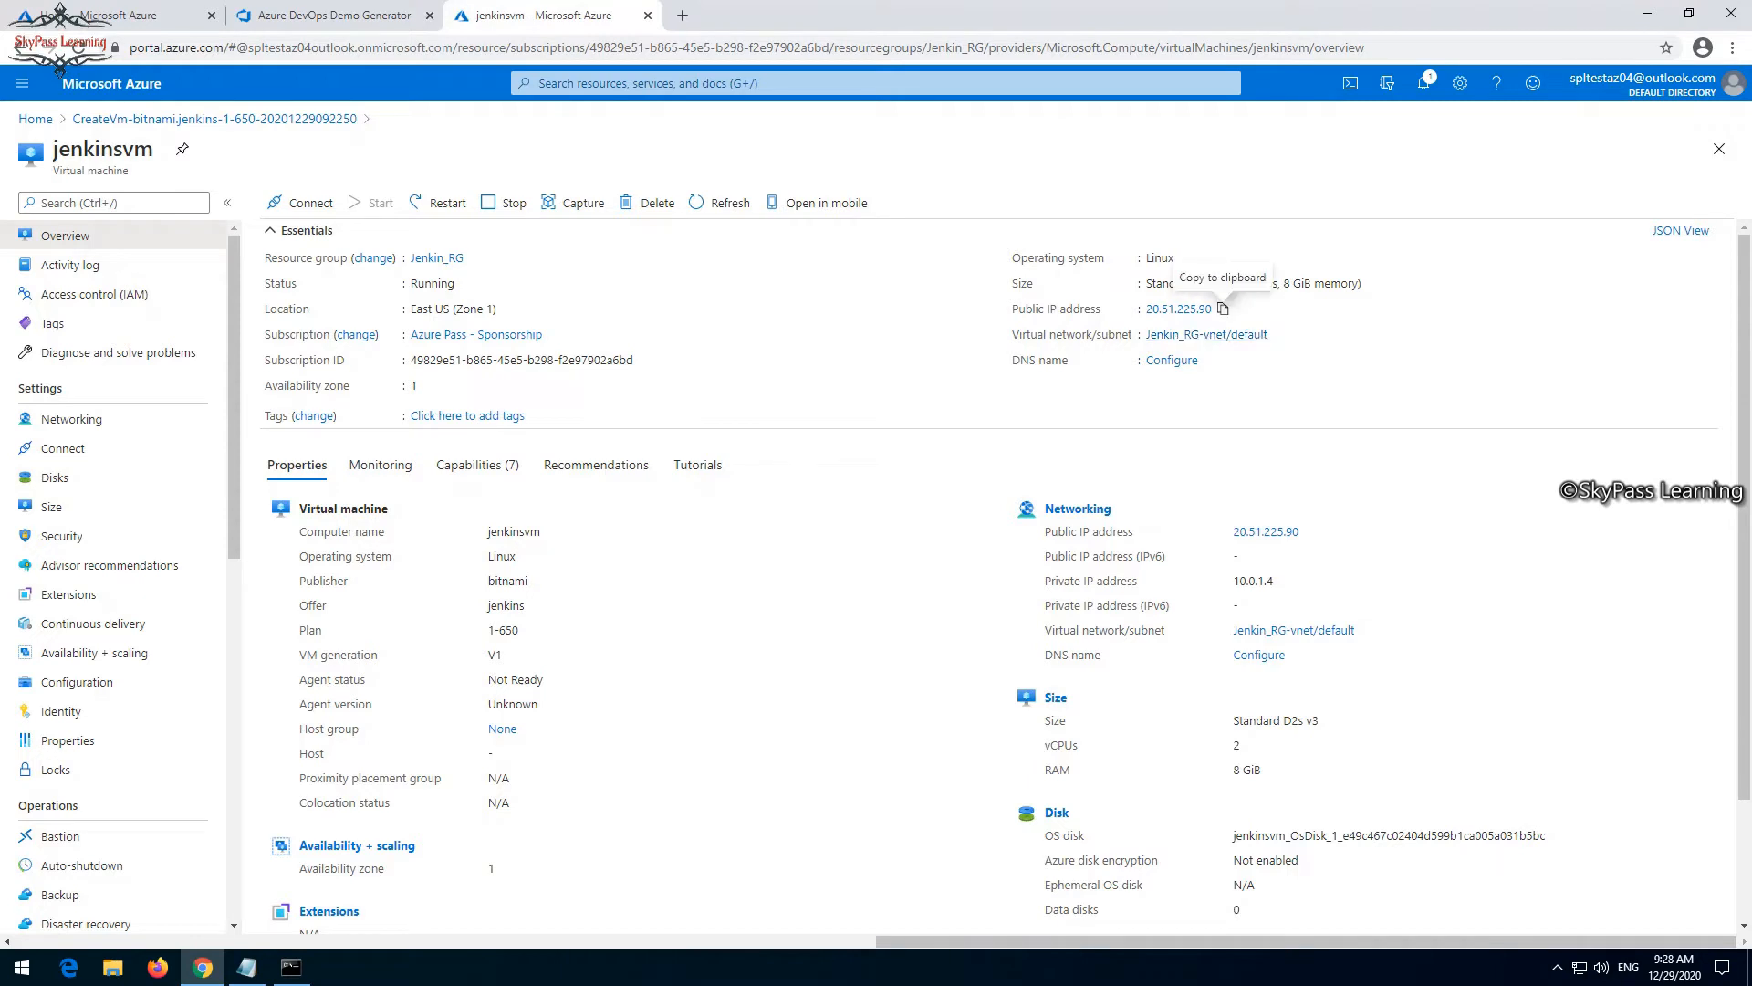
click(1223, 308)
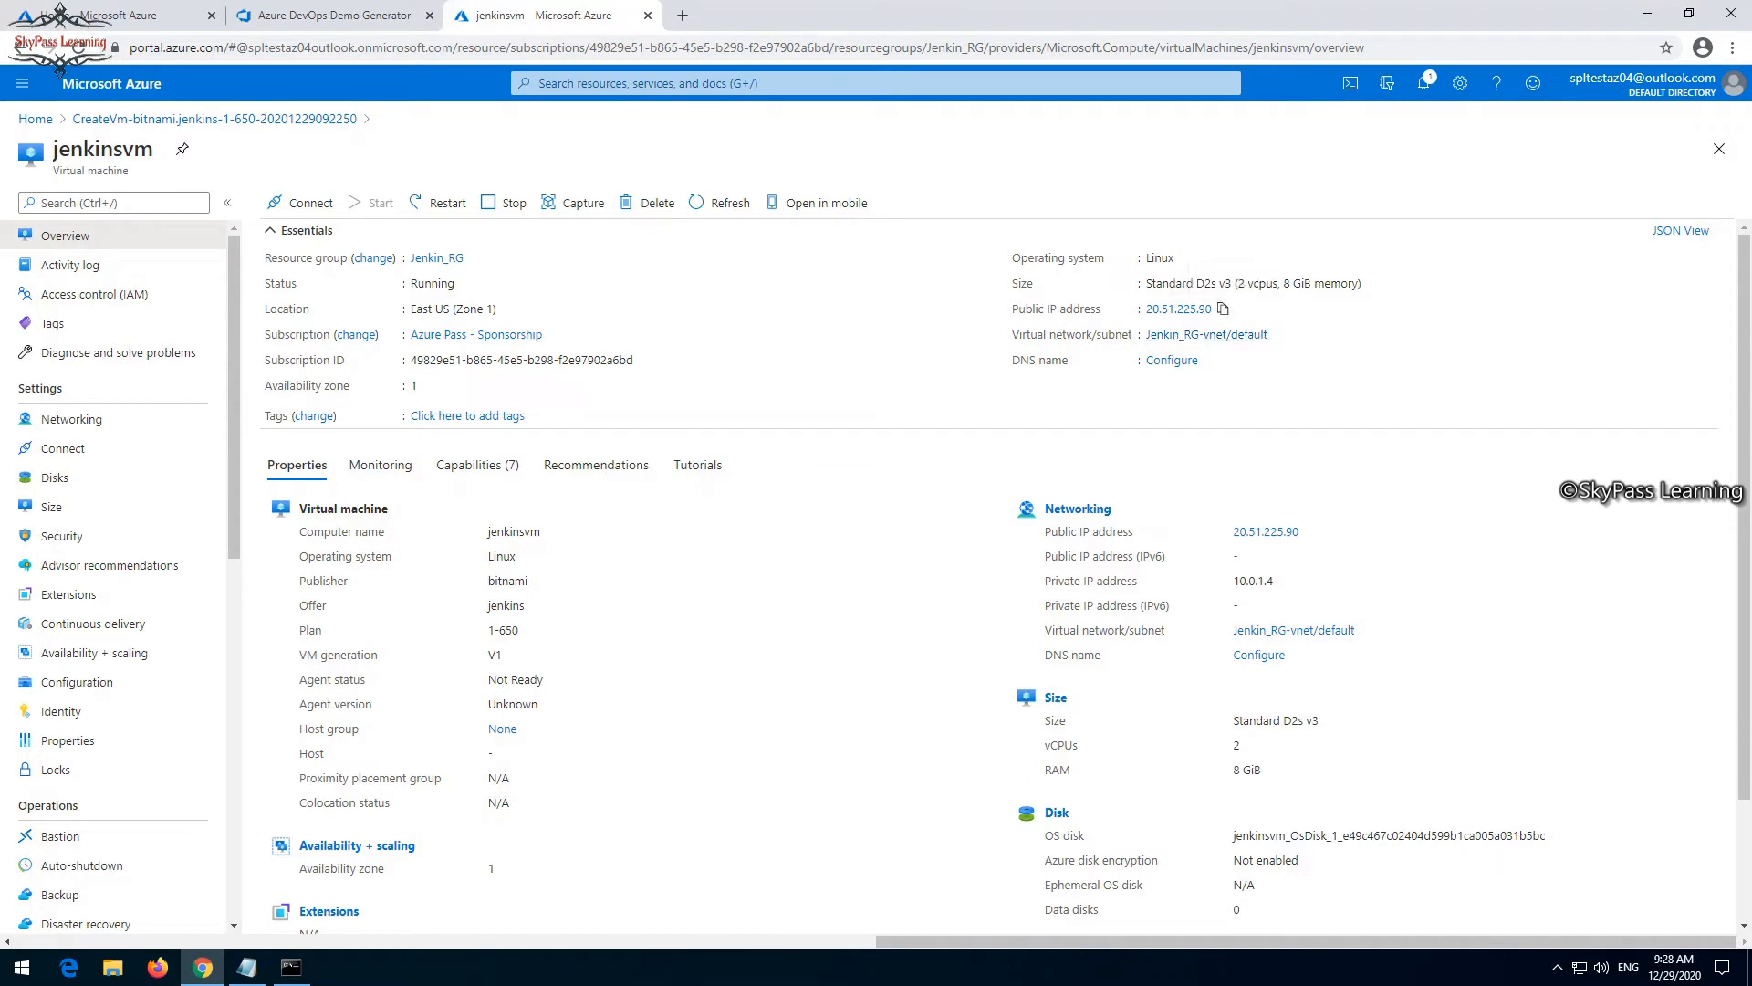
click(291, 967)
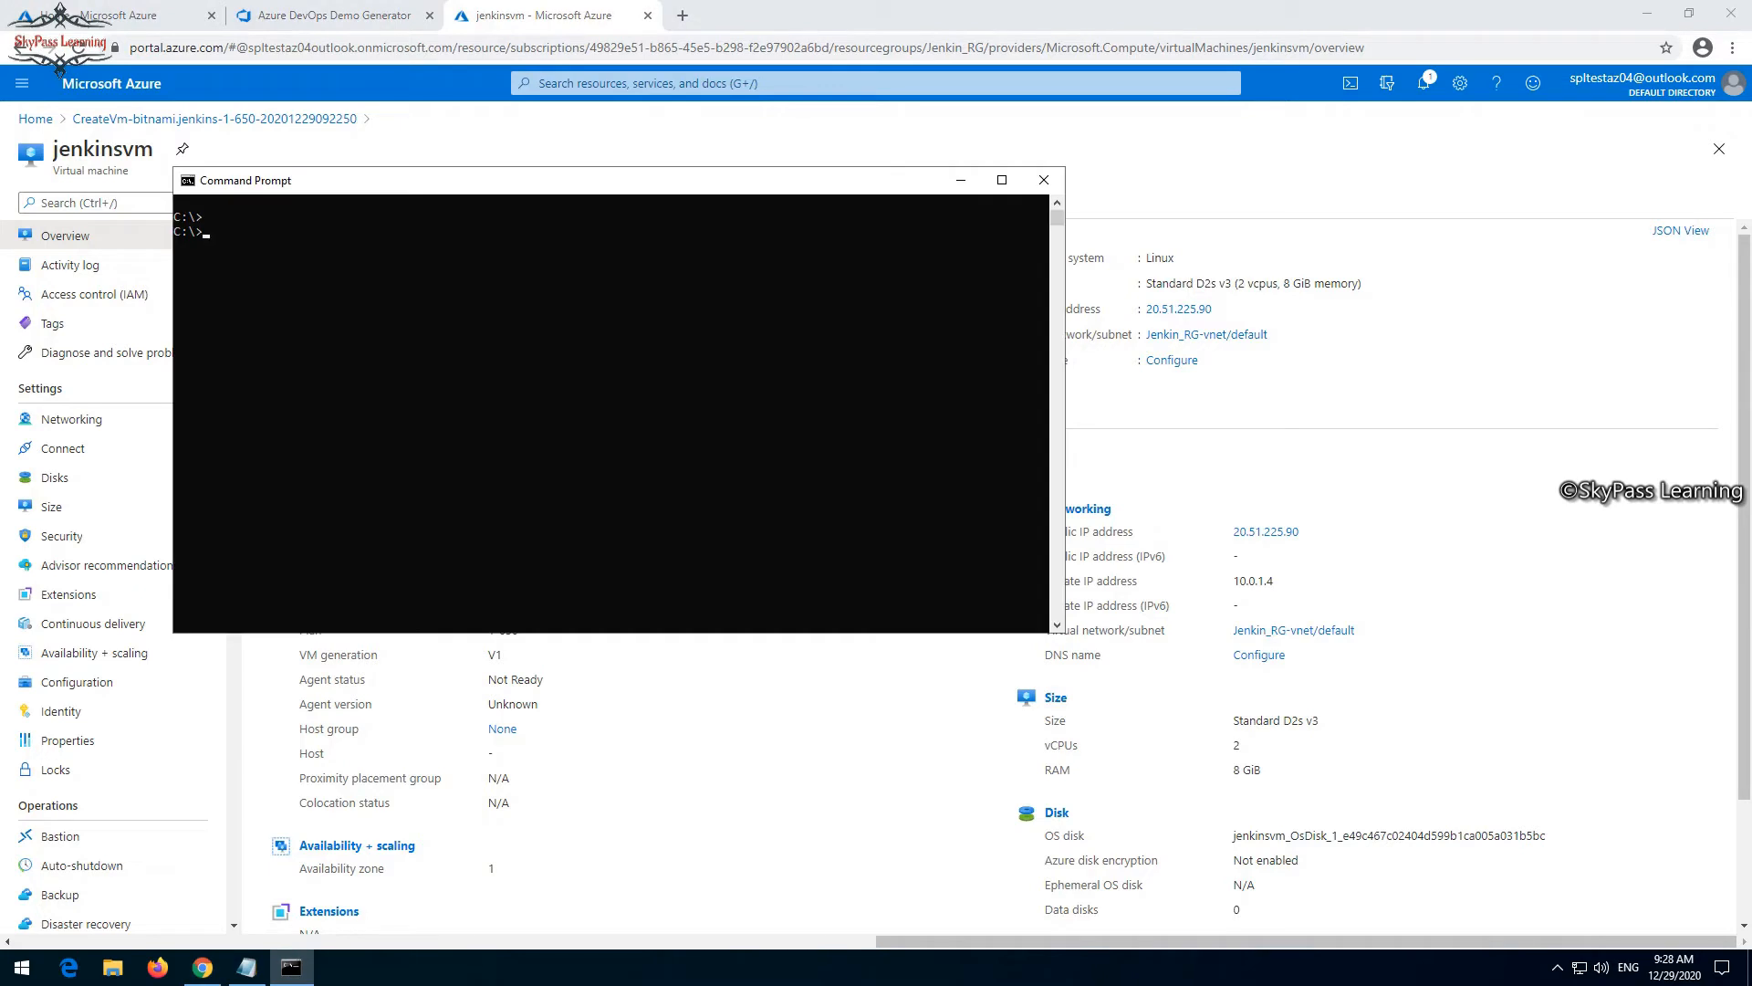
- Start a PuTTY SSH session to spladmin at the copied IP address with port forwarding: putty.exe -ssh -L 8080:localhost:8080
text(putty.exe -ssh -L 8080:localhost:8080 spl)
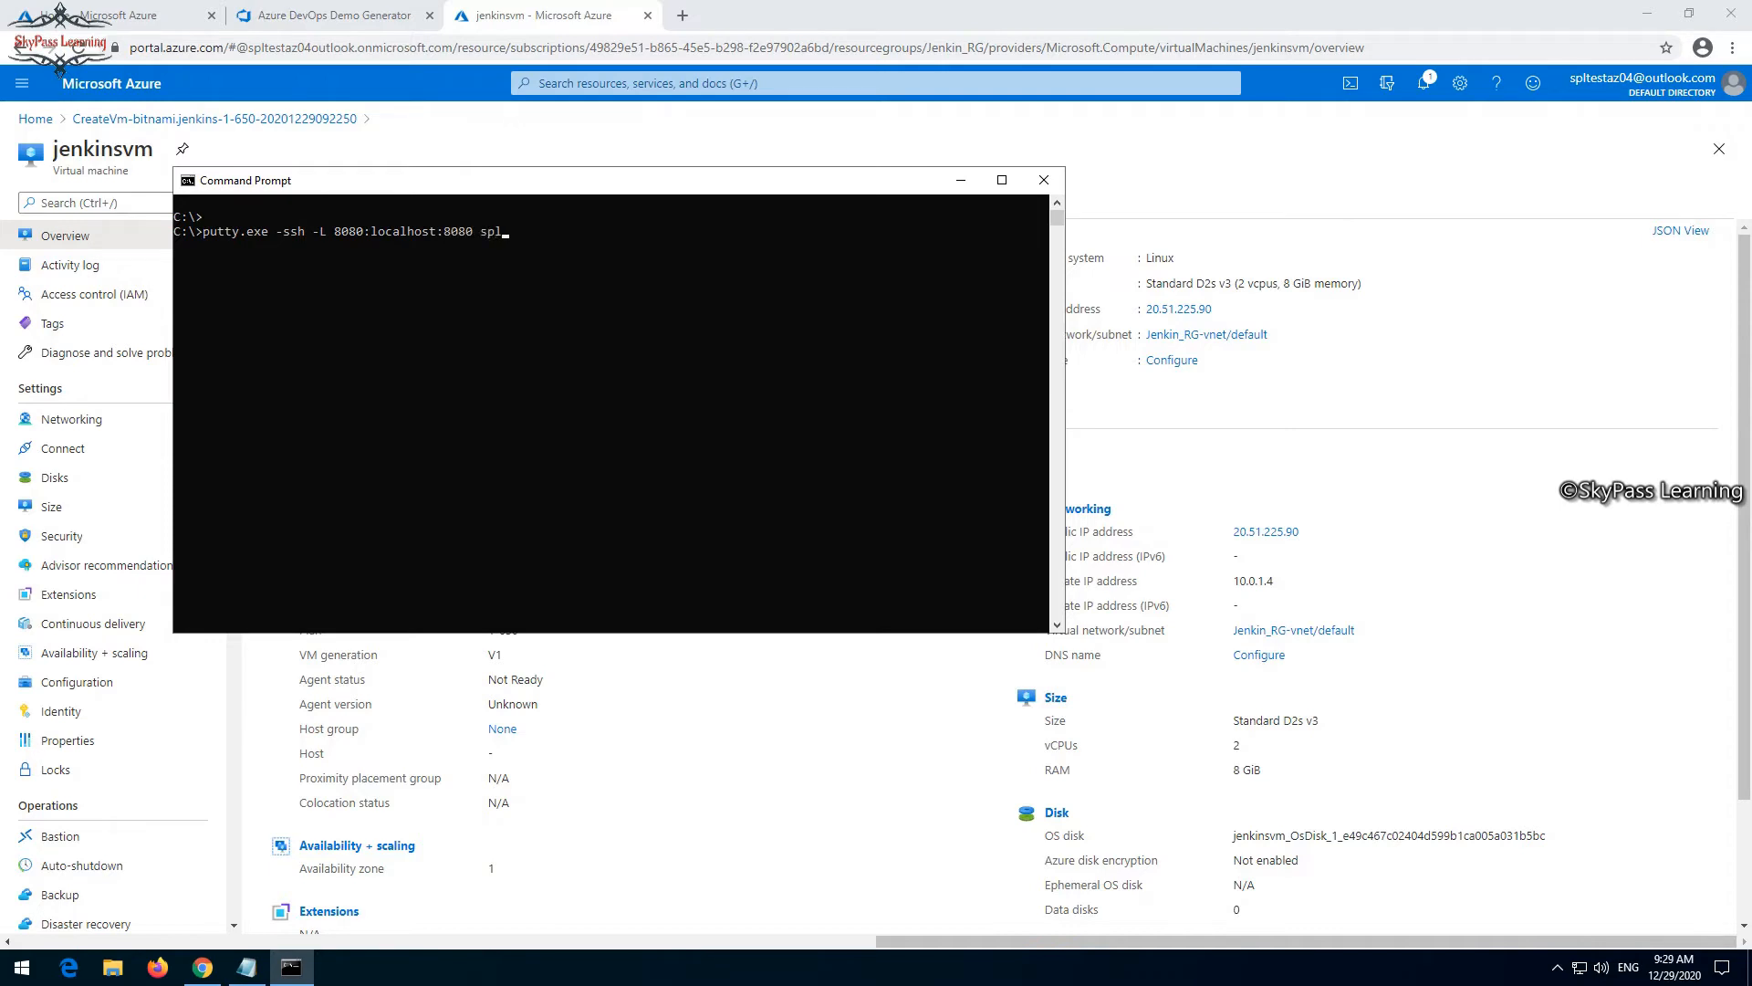
text(admin@)
key(ctrl+v)
key(Return)
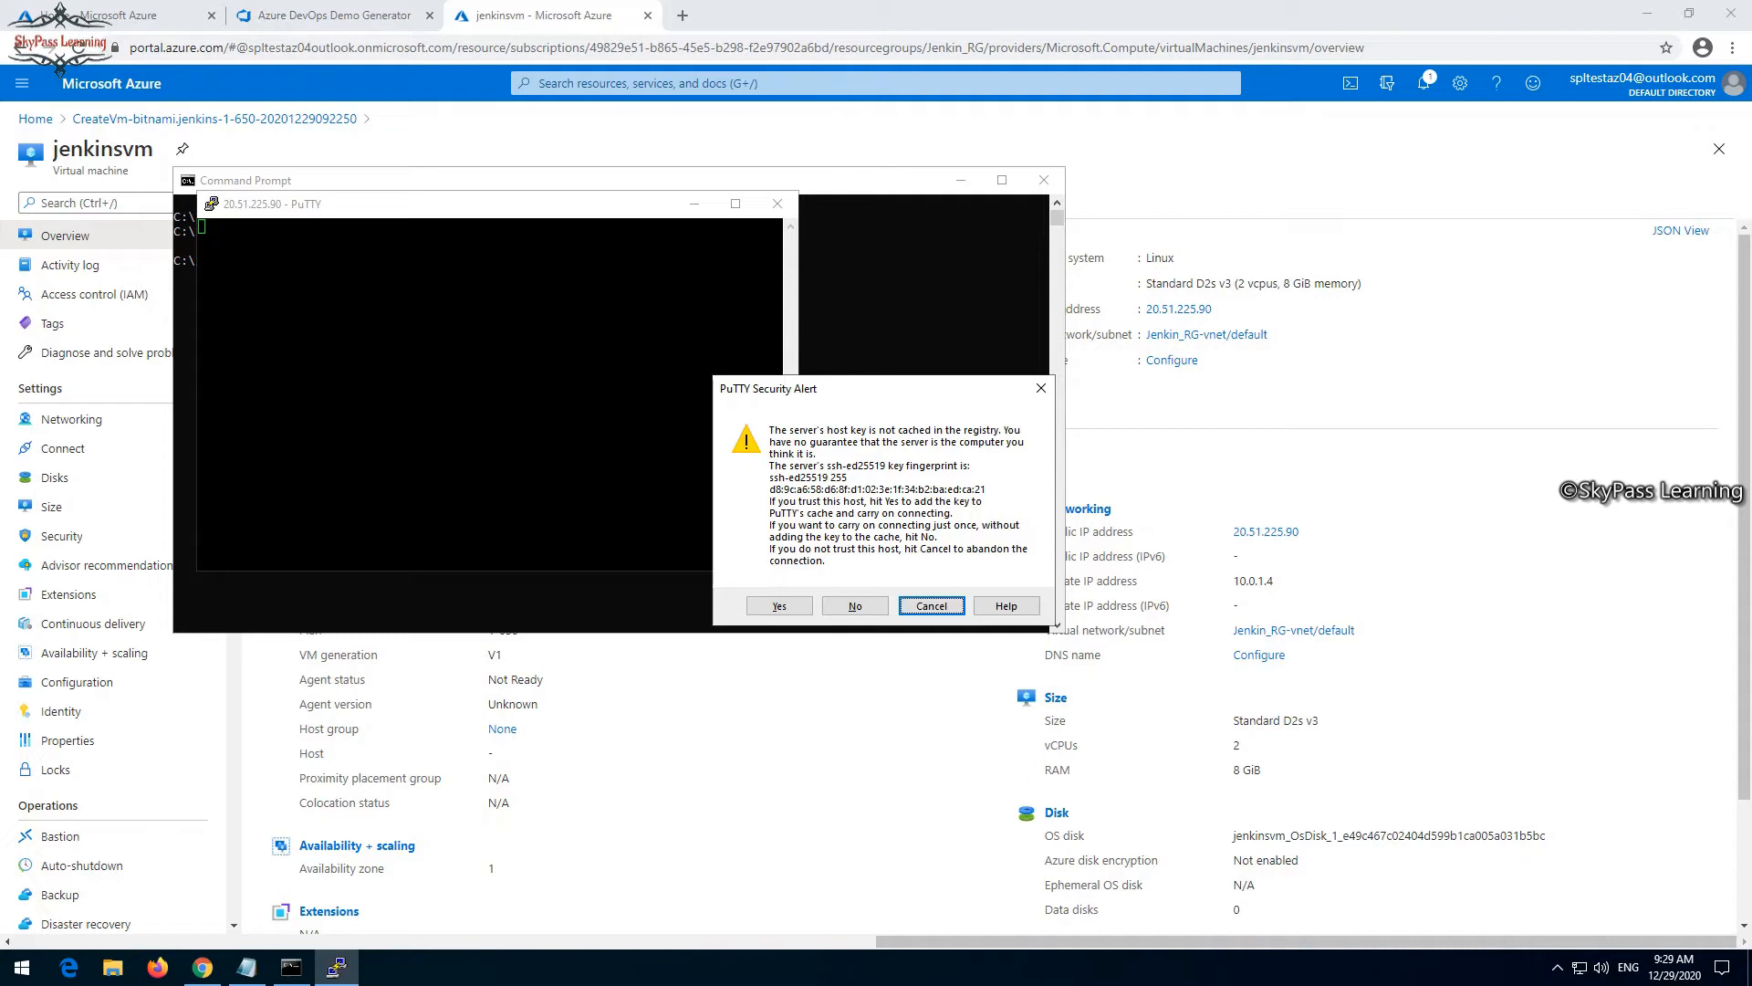
- Trust and cache the server's host key, and log in with the administrator account password
click(779, 606)
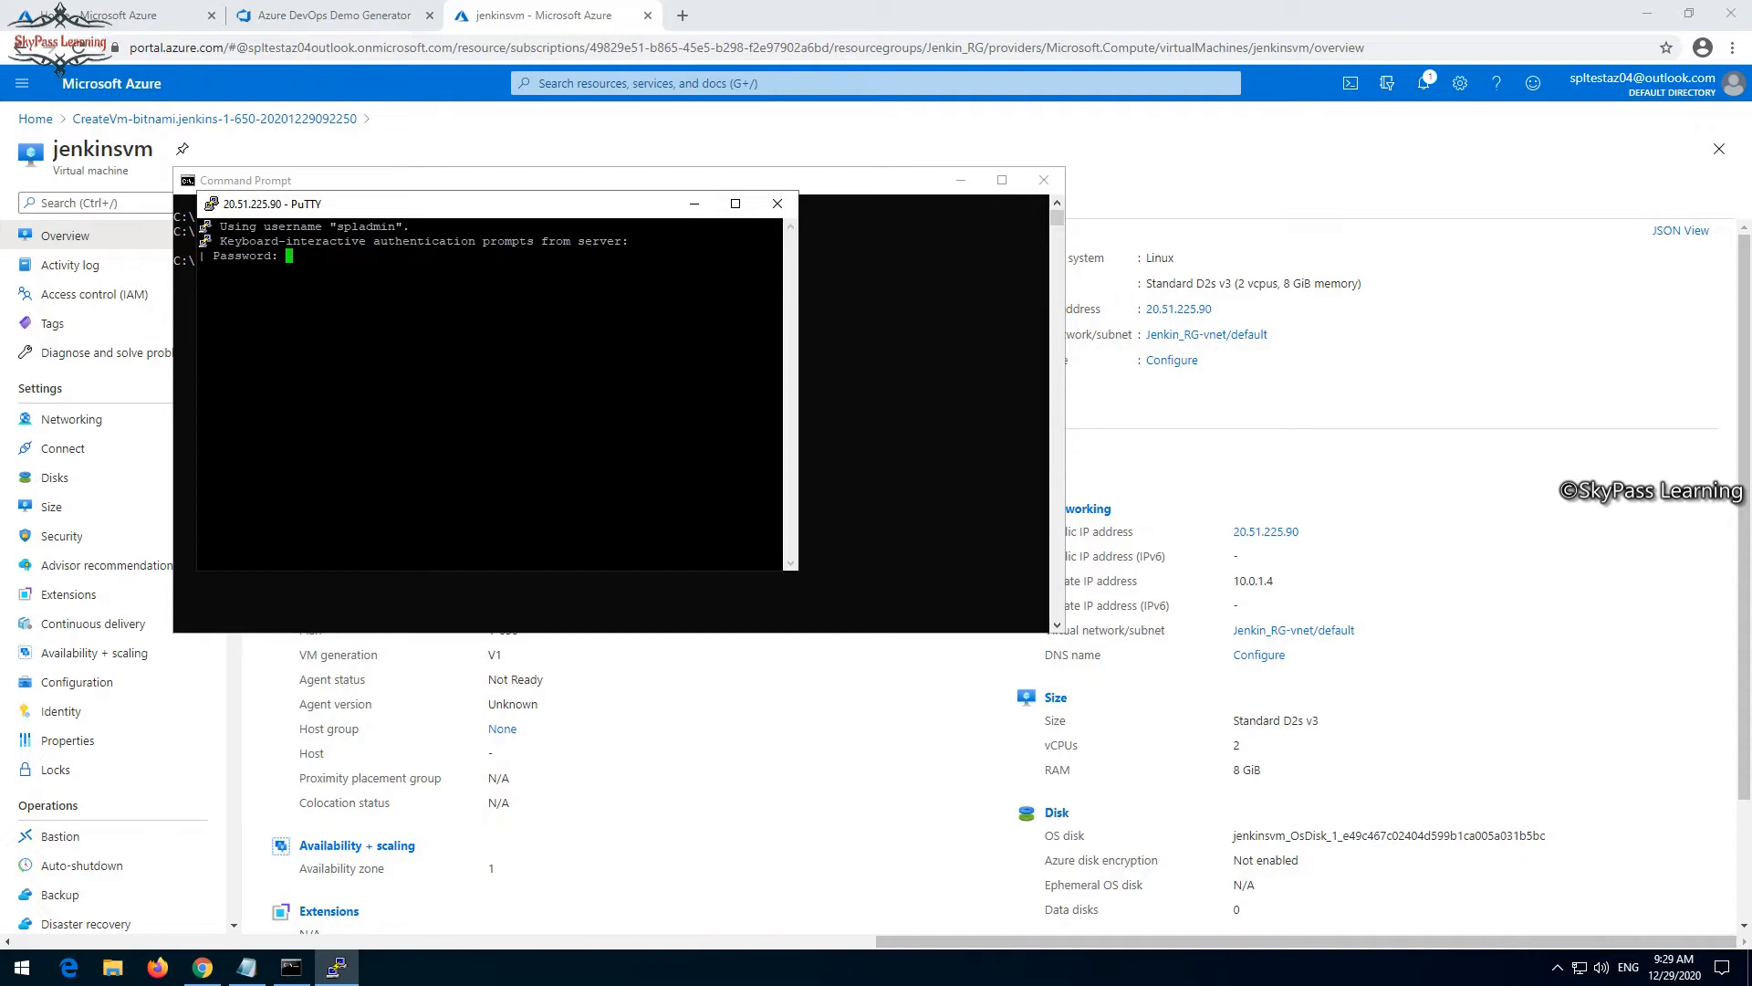
key(Return)
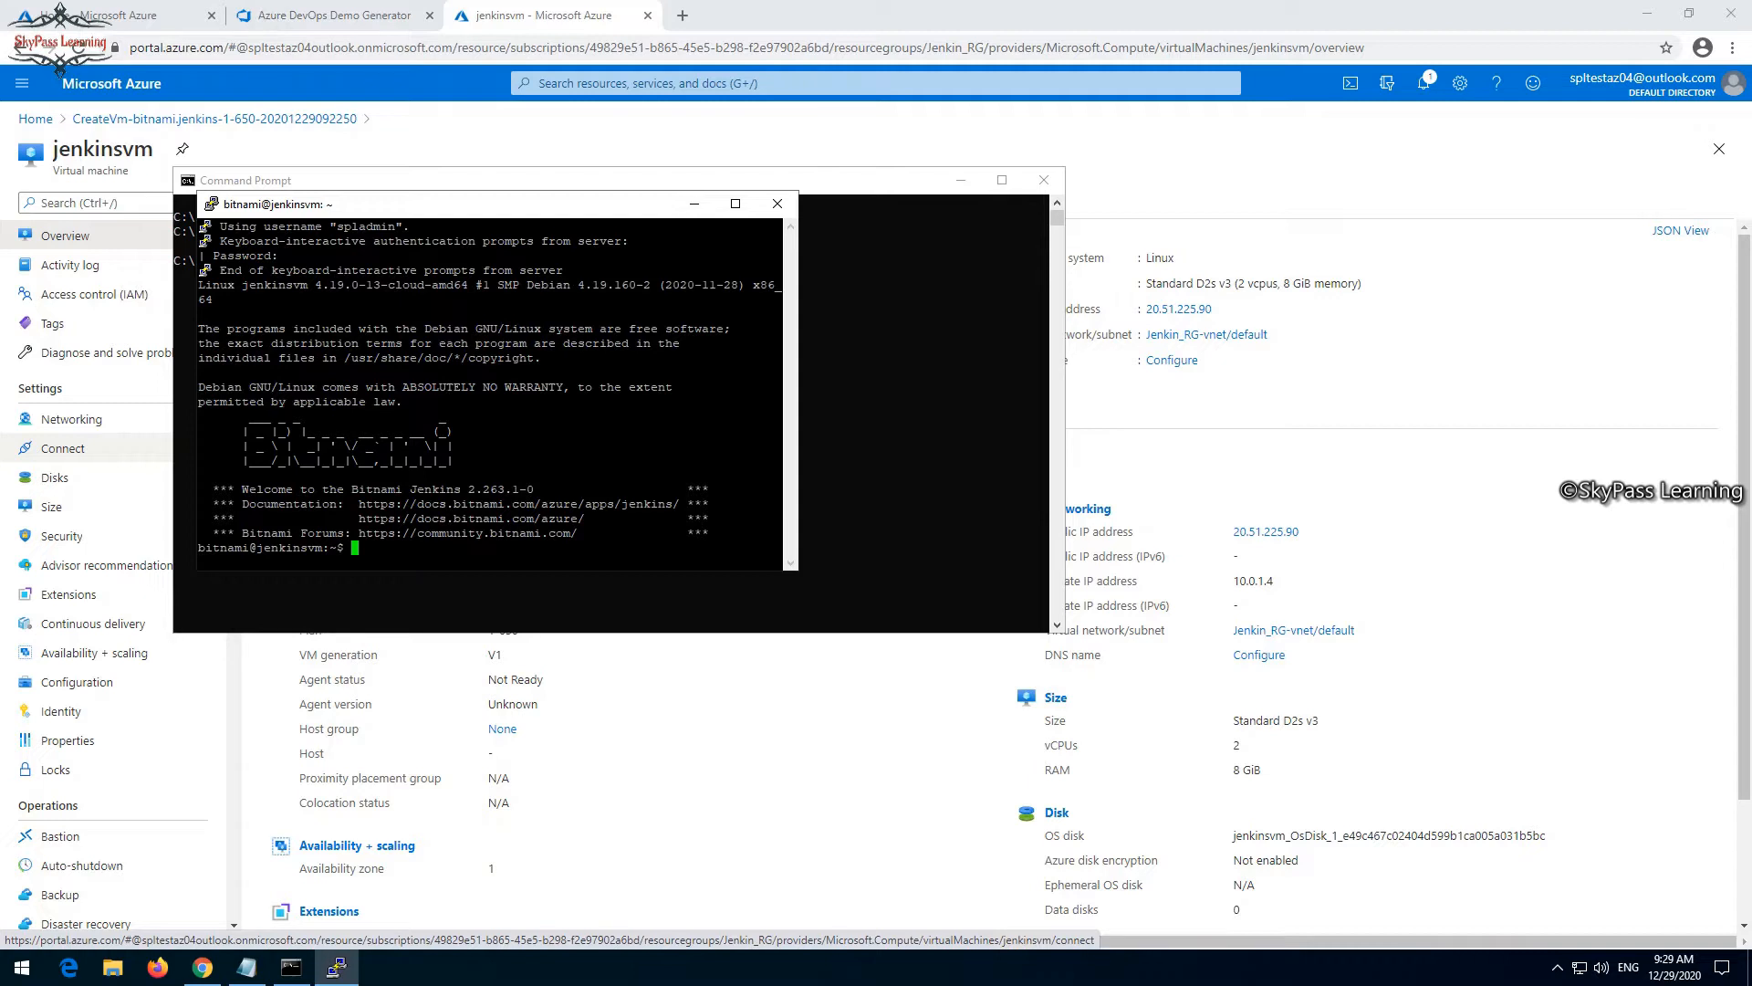
- In the Notepad notes, add the command sudo cat /home/bitnami/bitnami_credentials below the portal URL
click(247, 967)
click(875, 497)
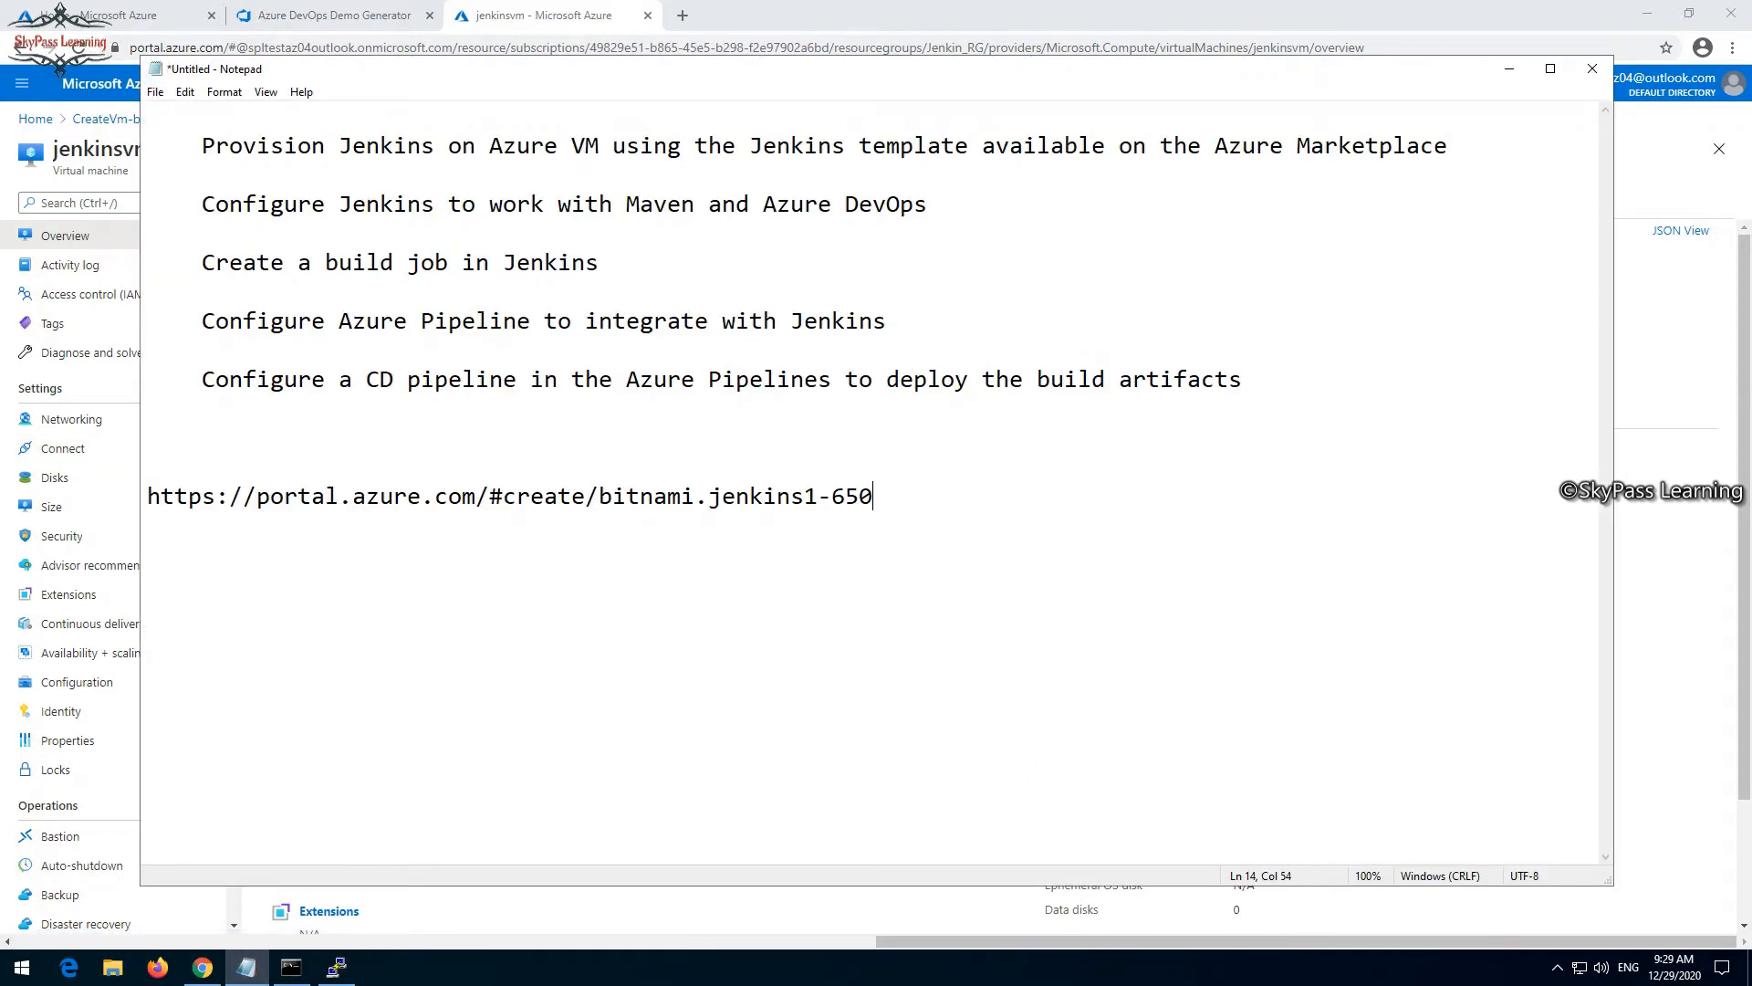
key(Return)
key(Return)
key(Return)
key(ctrl+v)
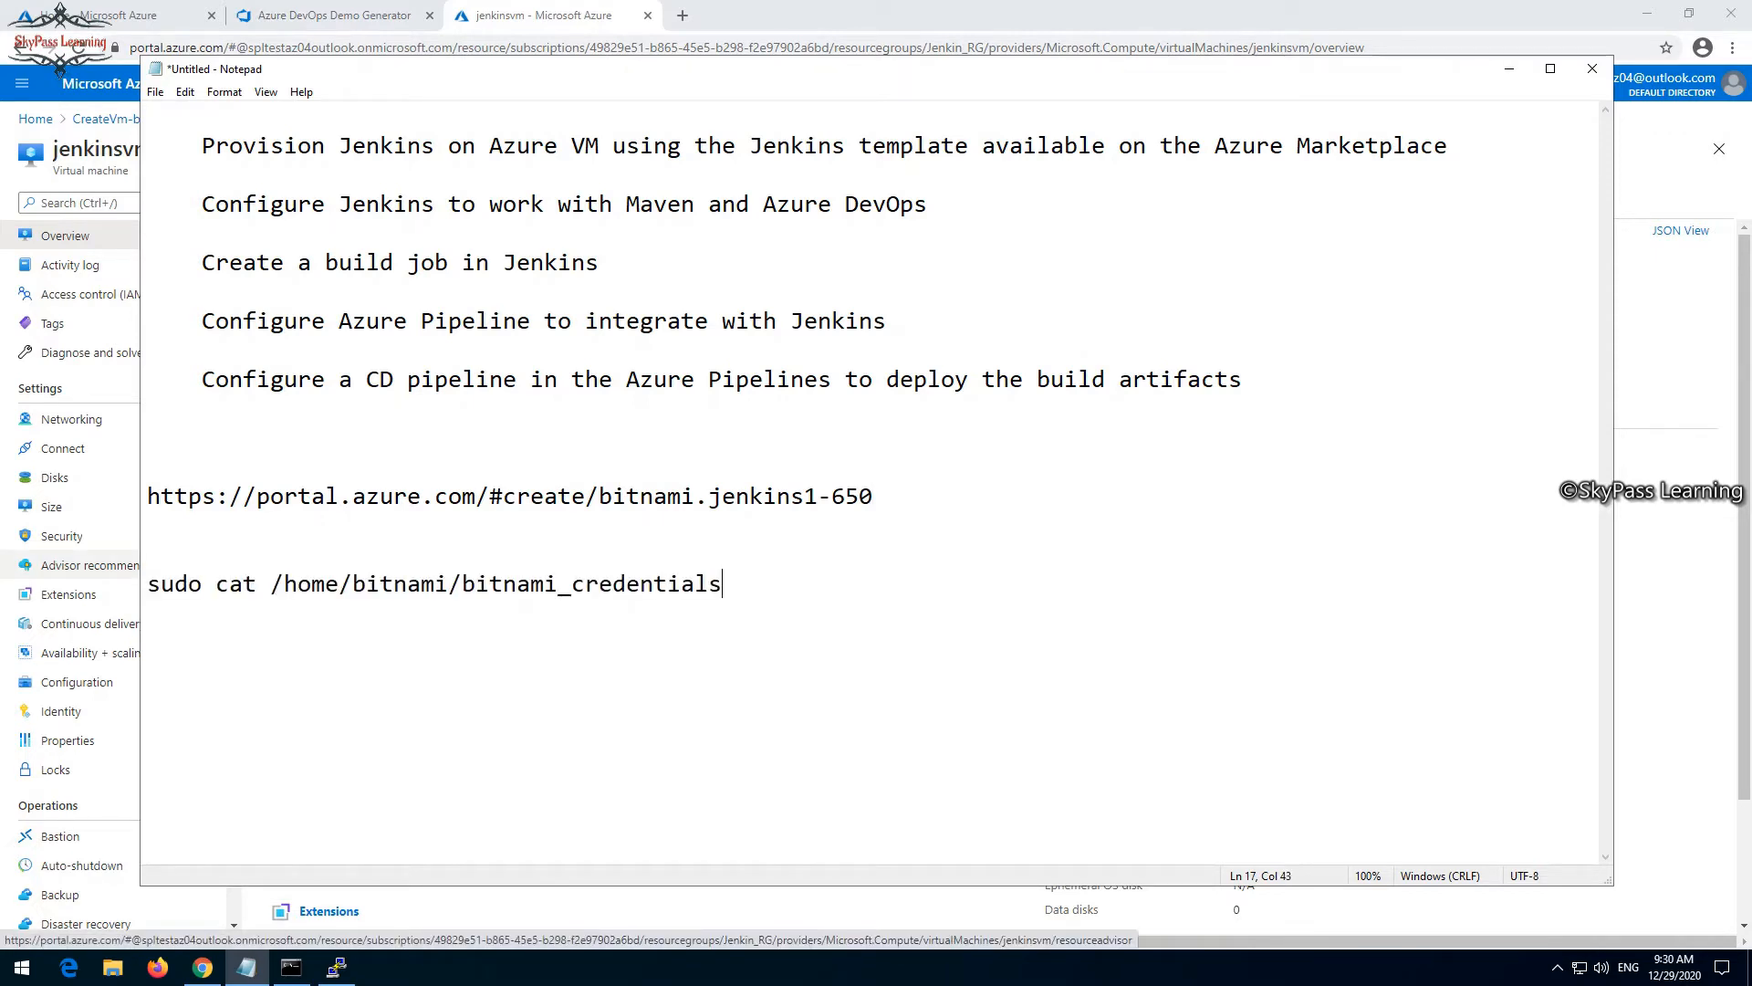
- Copy the putty.exe command from the Command Prompt into the notes between the portal URL and the sudo cat command
click(291, 966)
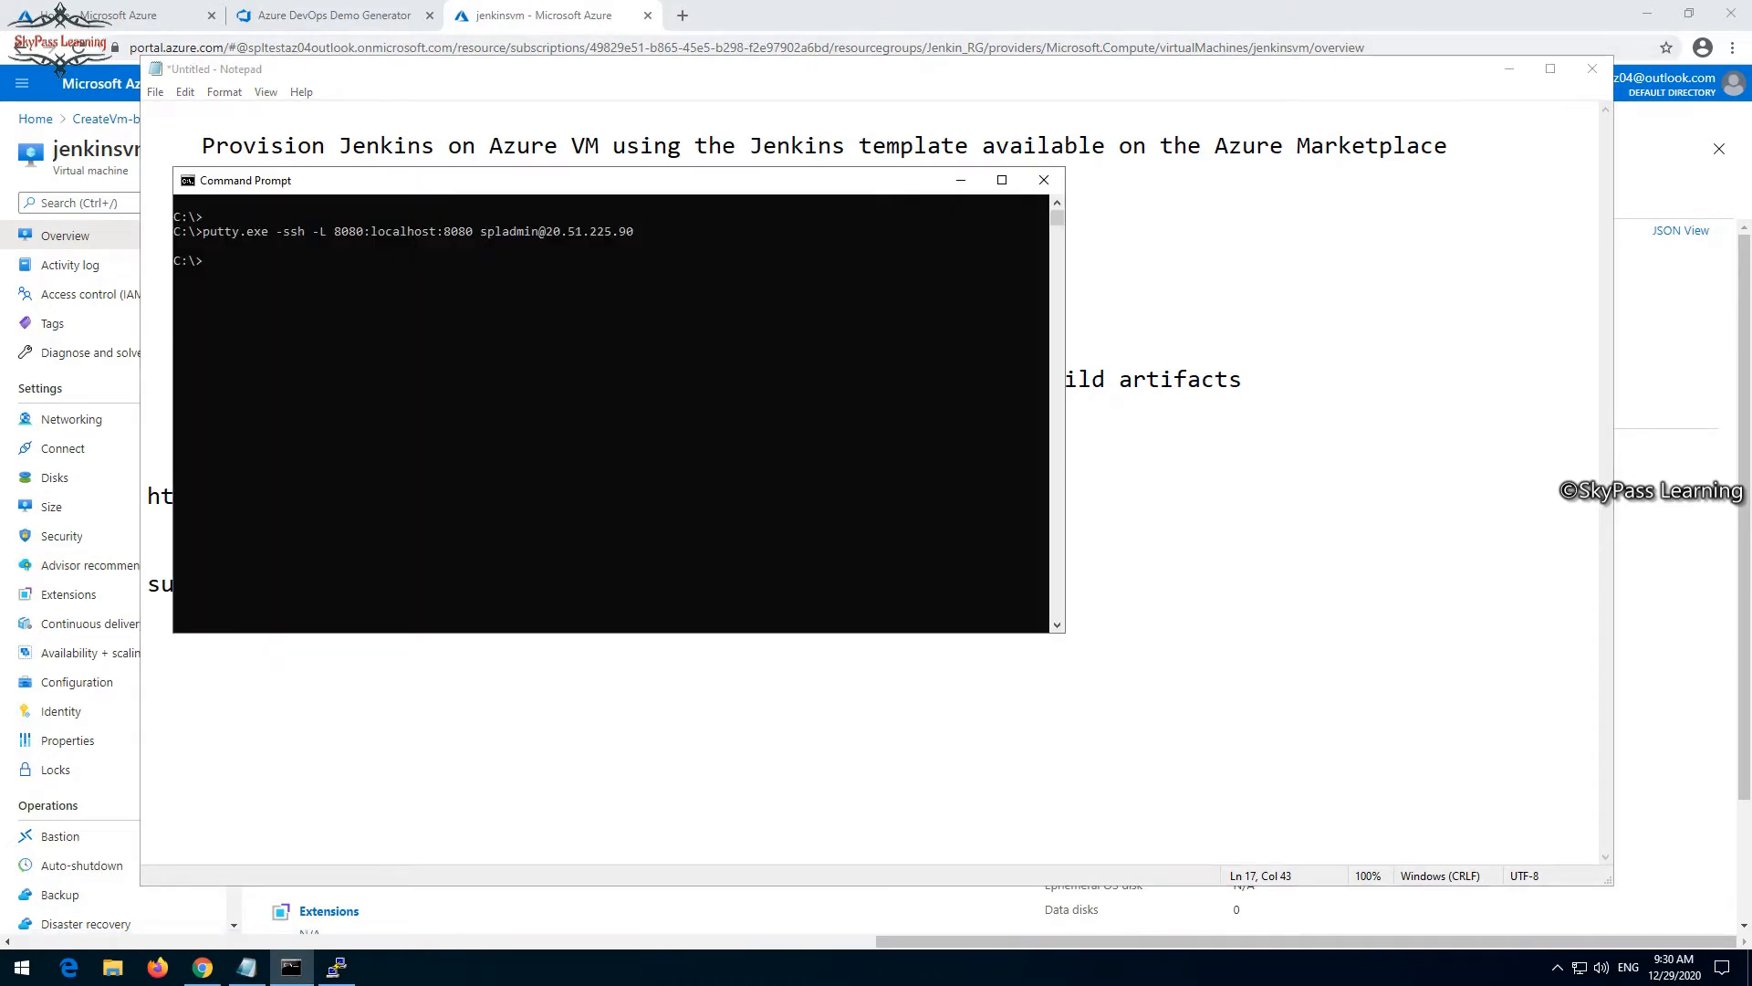
drag(648, 232, 202, 232)
key(ctrl+c)
click(284, 698)
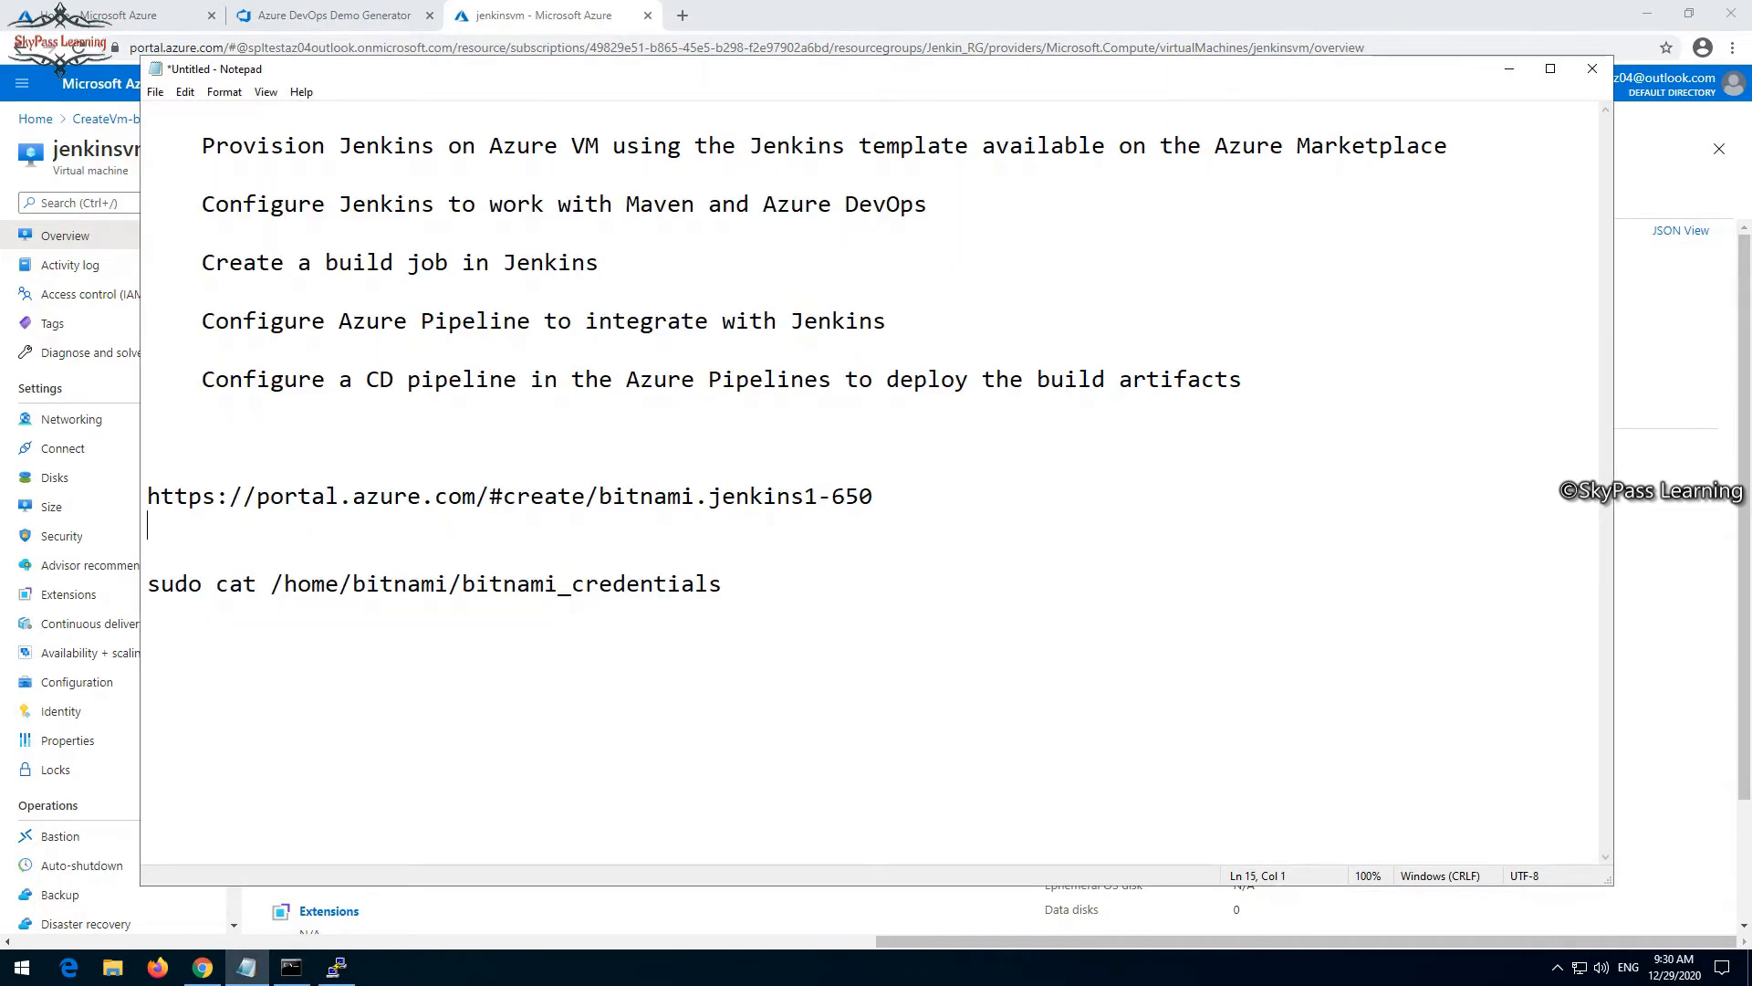
key(Return)
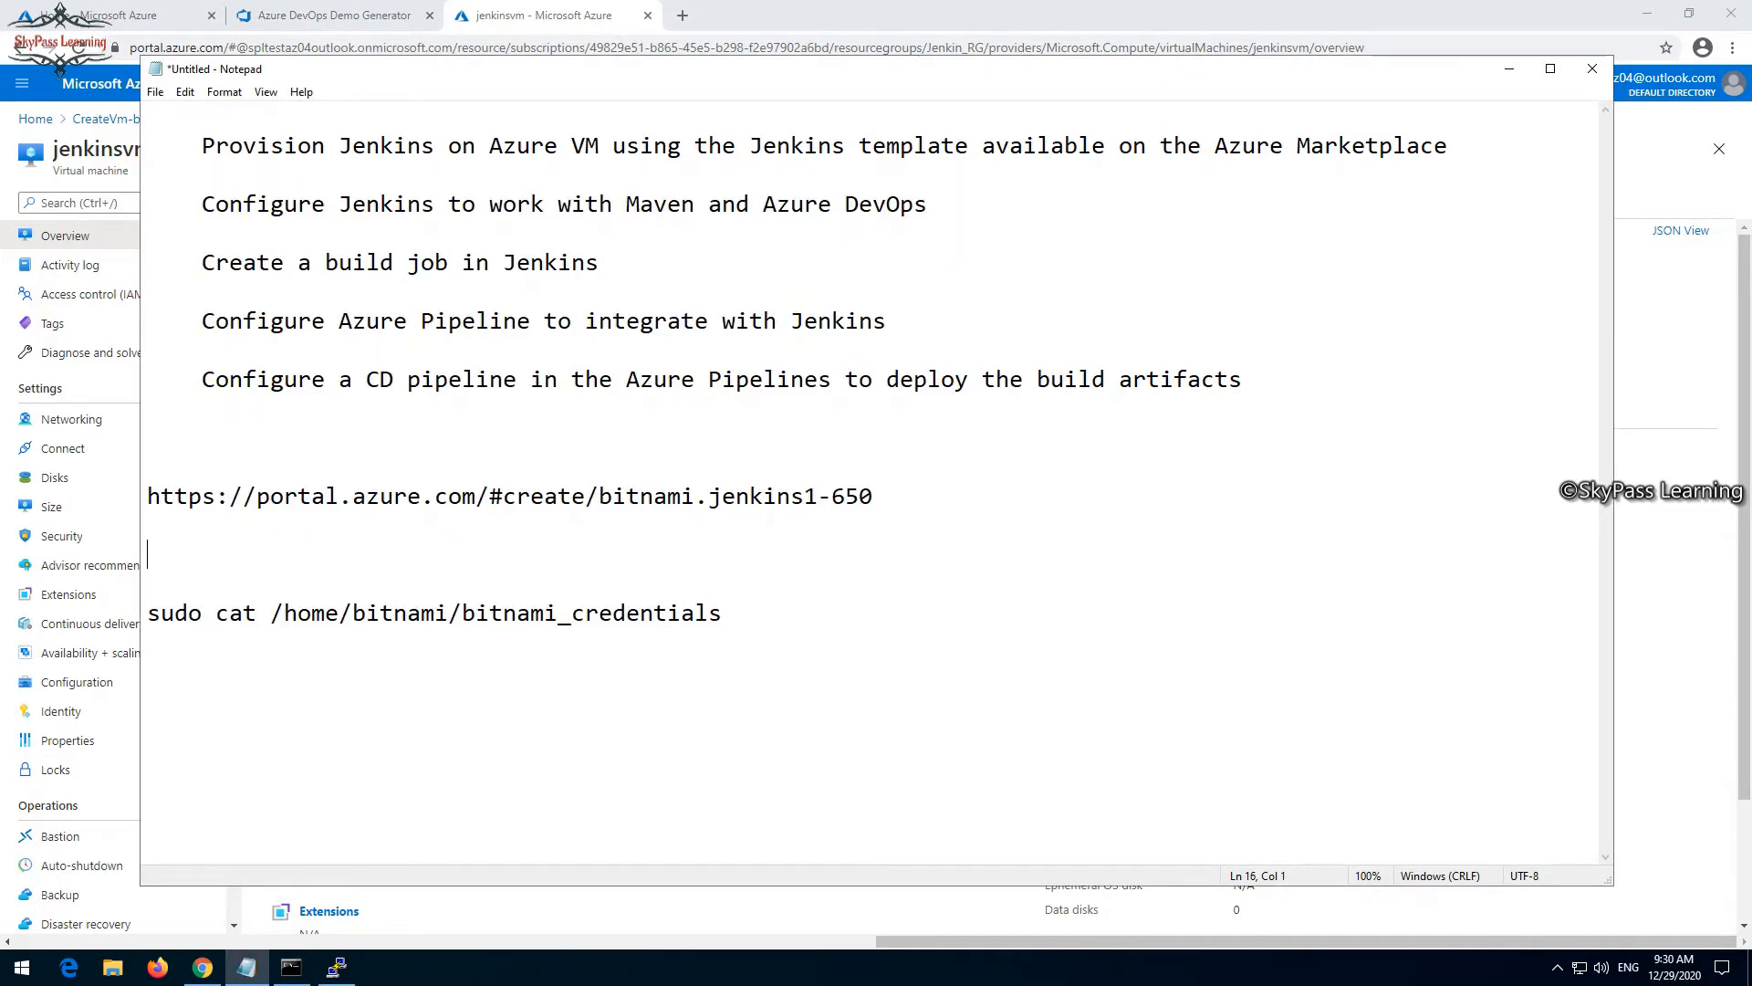
key(ctrl+v)
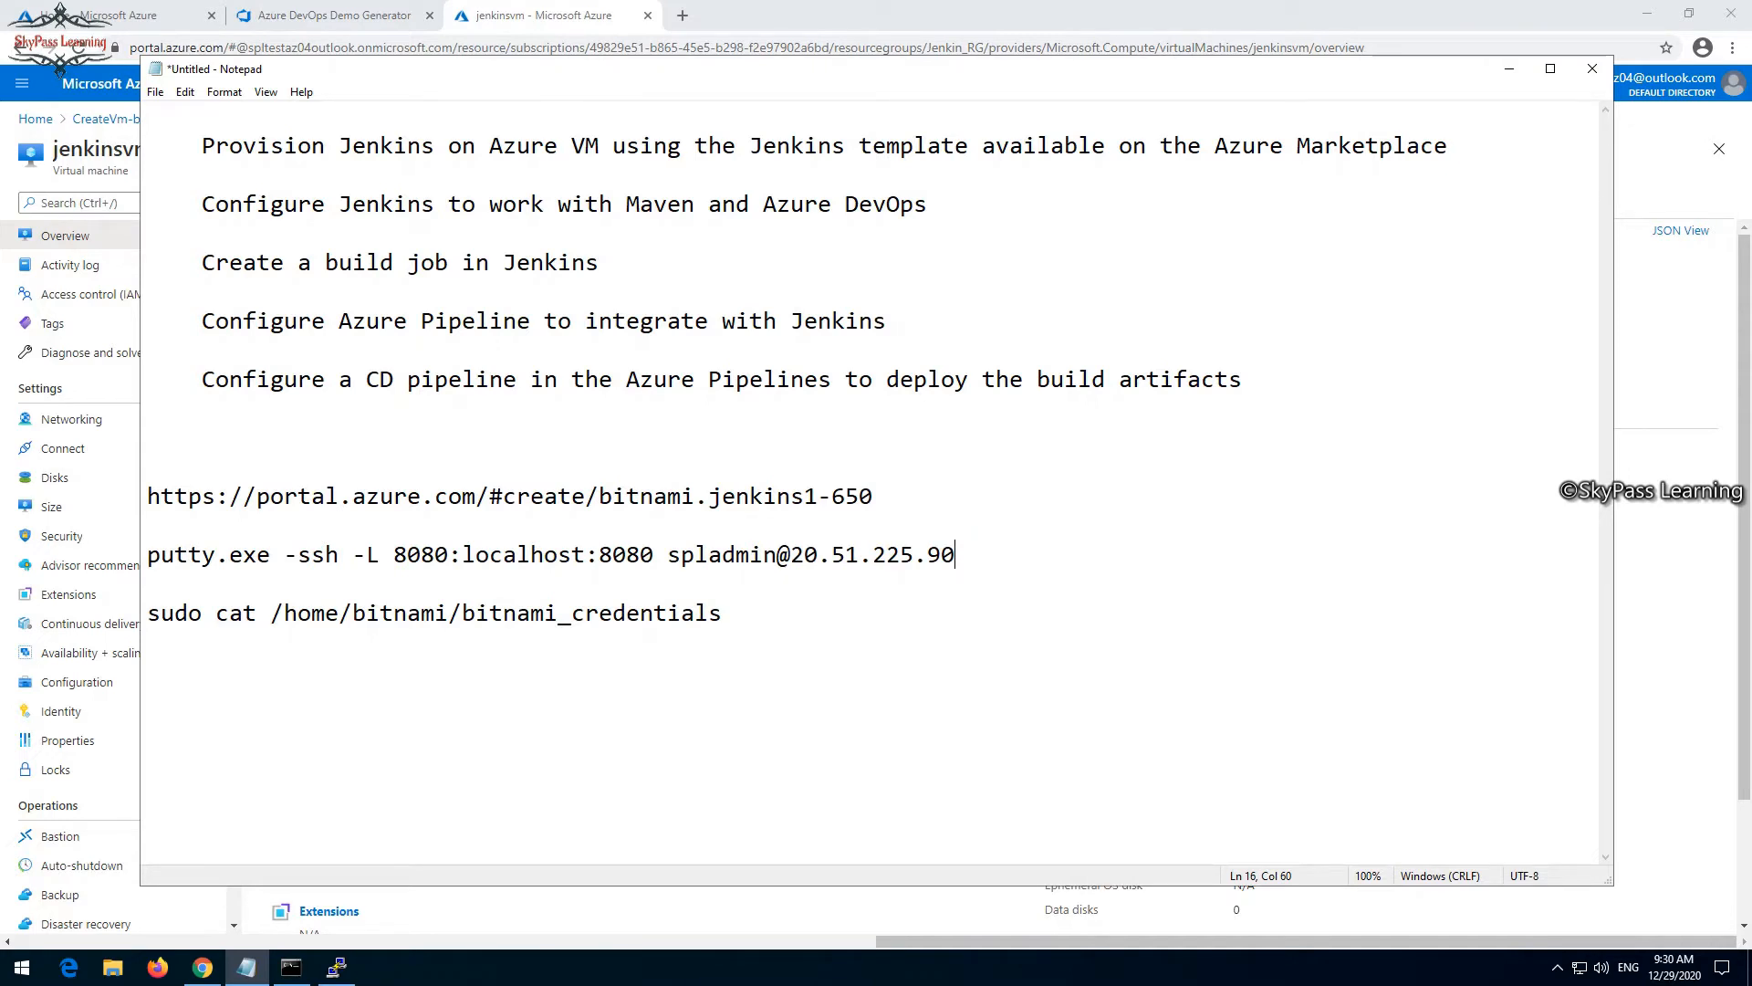
- Copy the sudo cat /home/bitnami/bitnami_credentials command from the notes and run it in the PuTTY session
drag(724, 615, 135, 623)
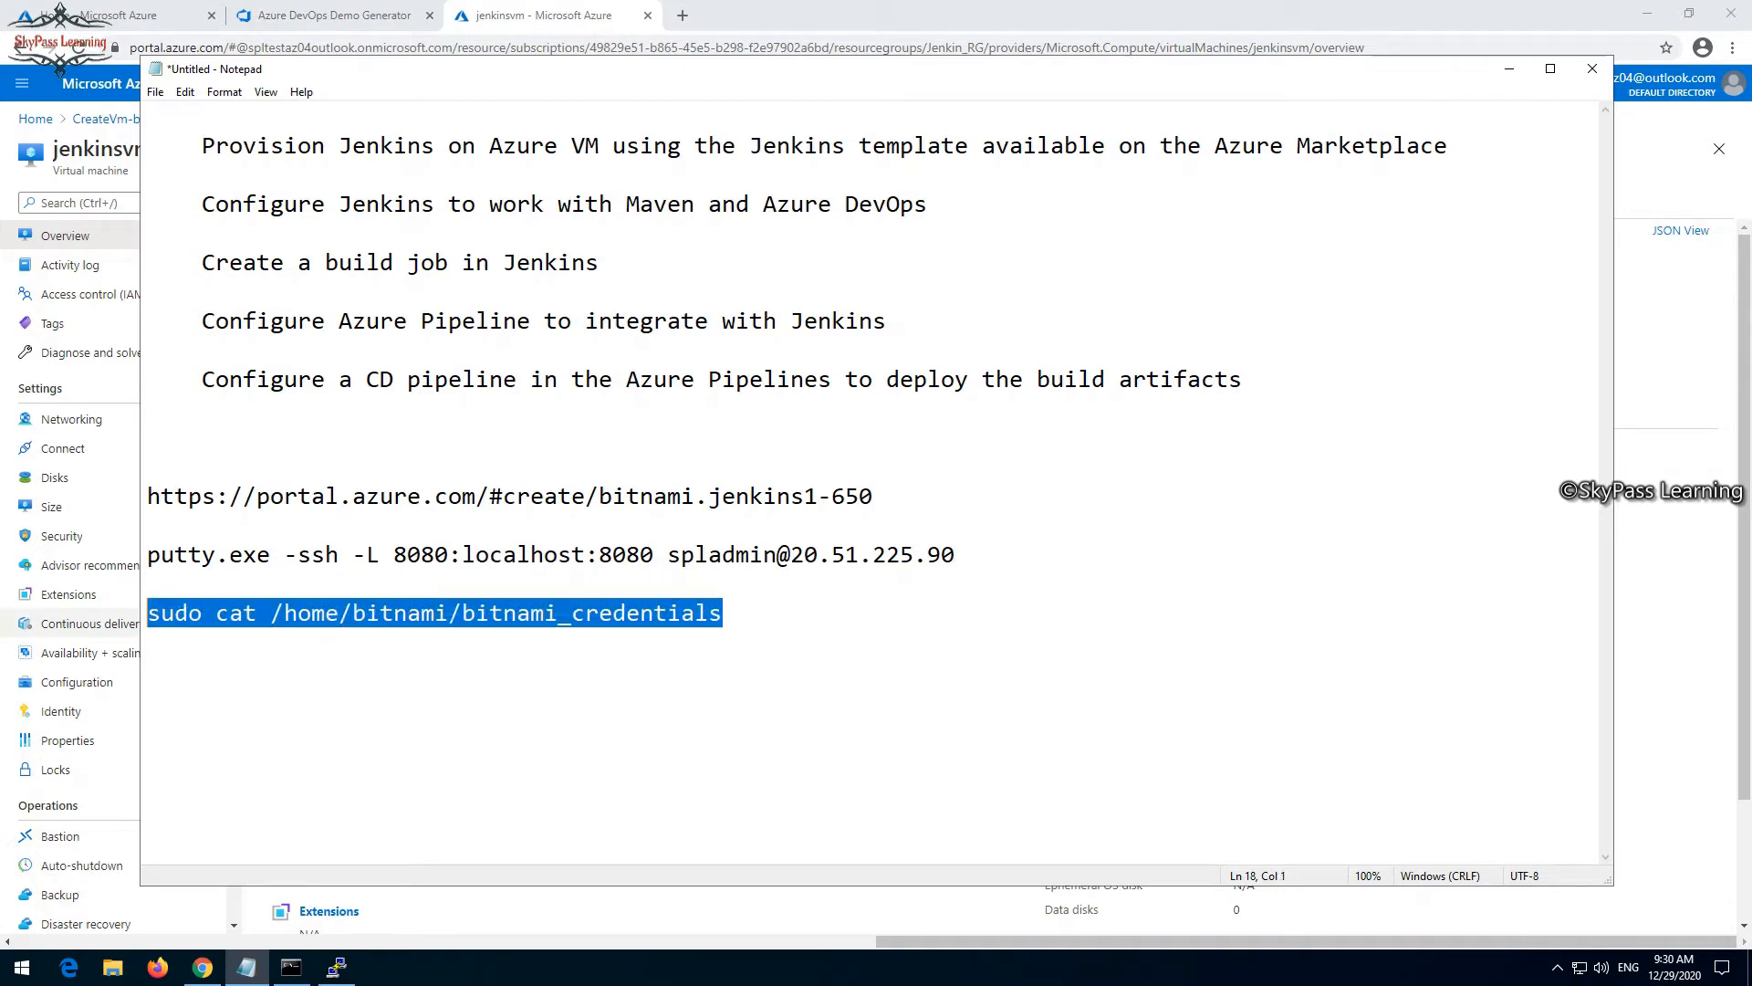
right_click(92, 615)
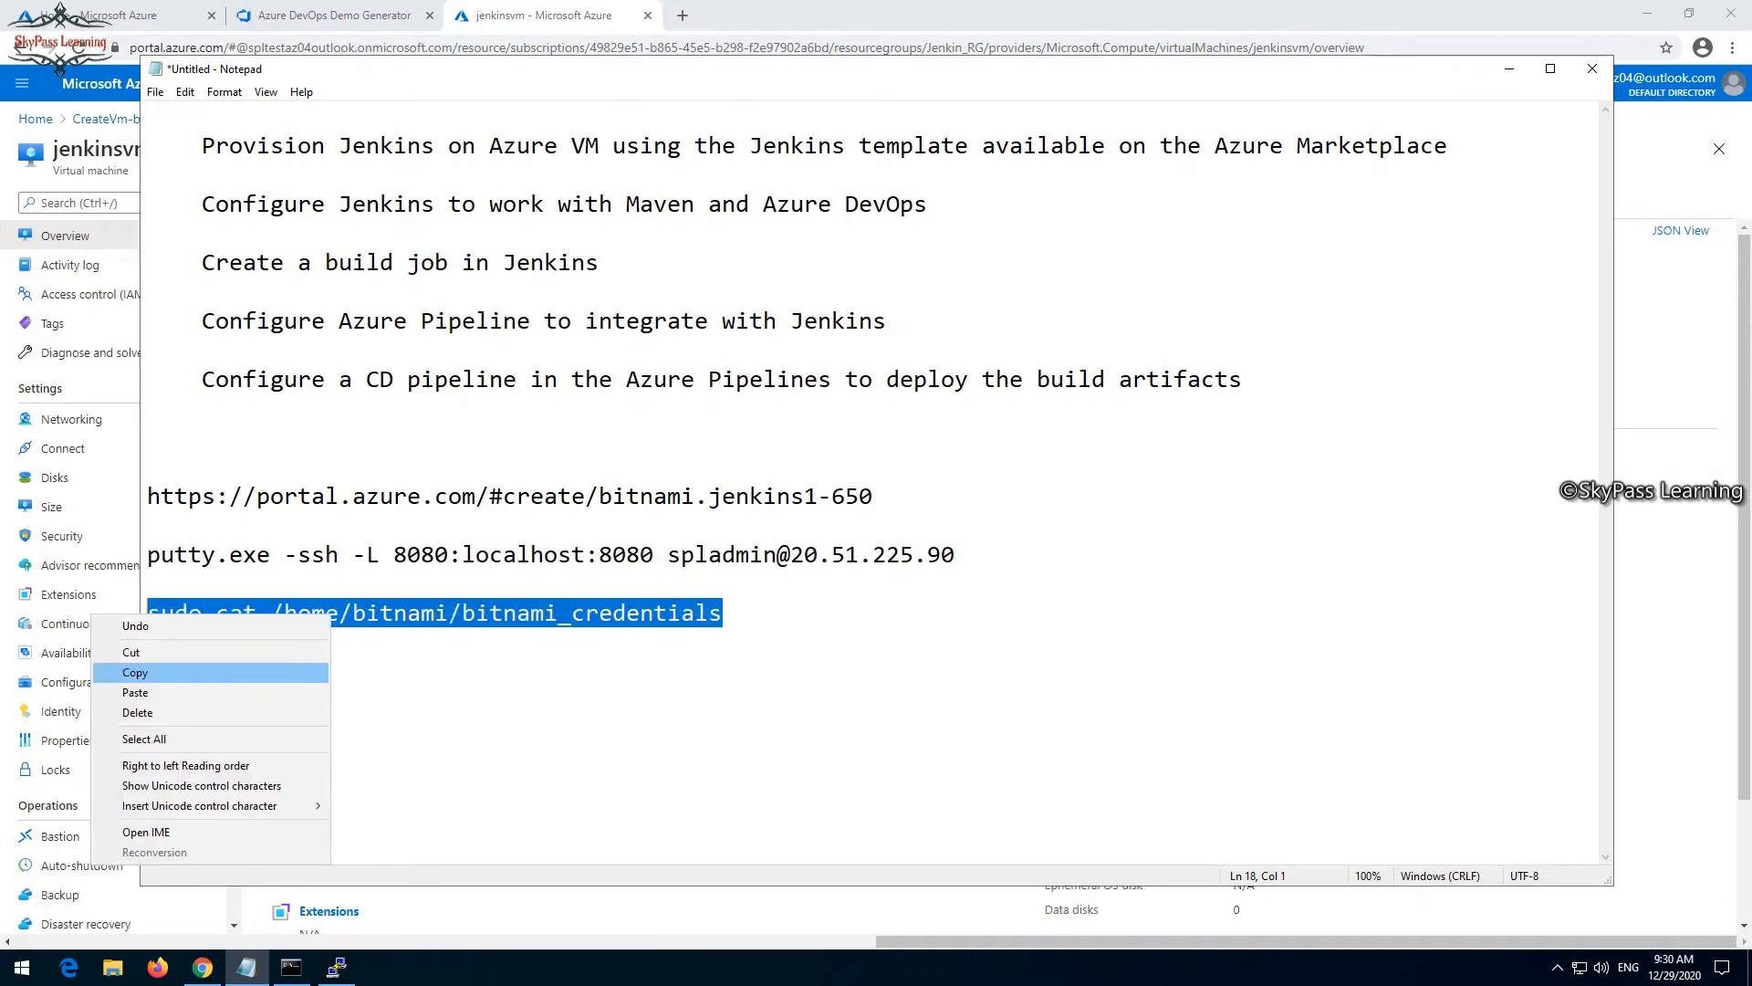
click(135, 672)
click(247, 967)
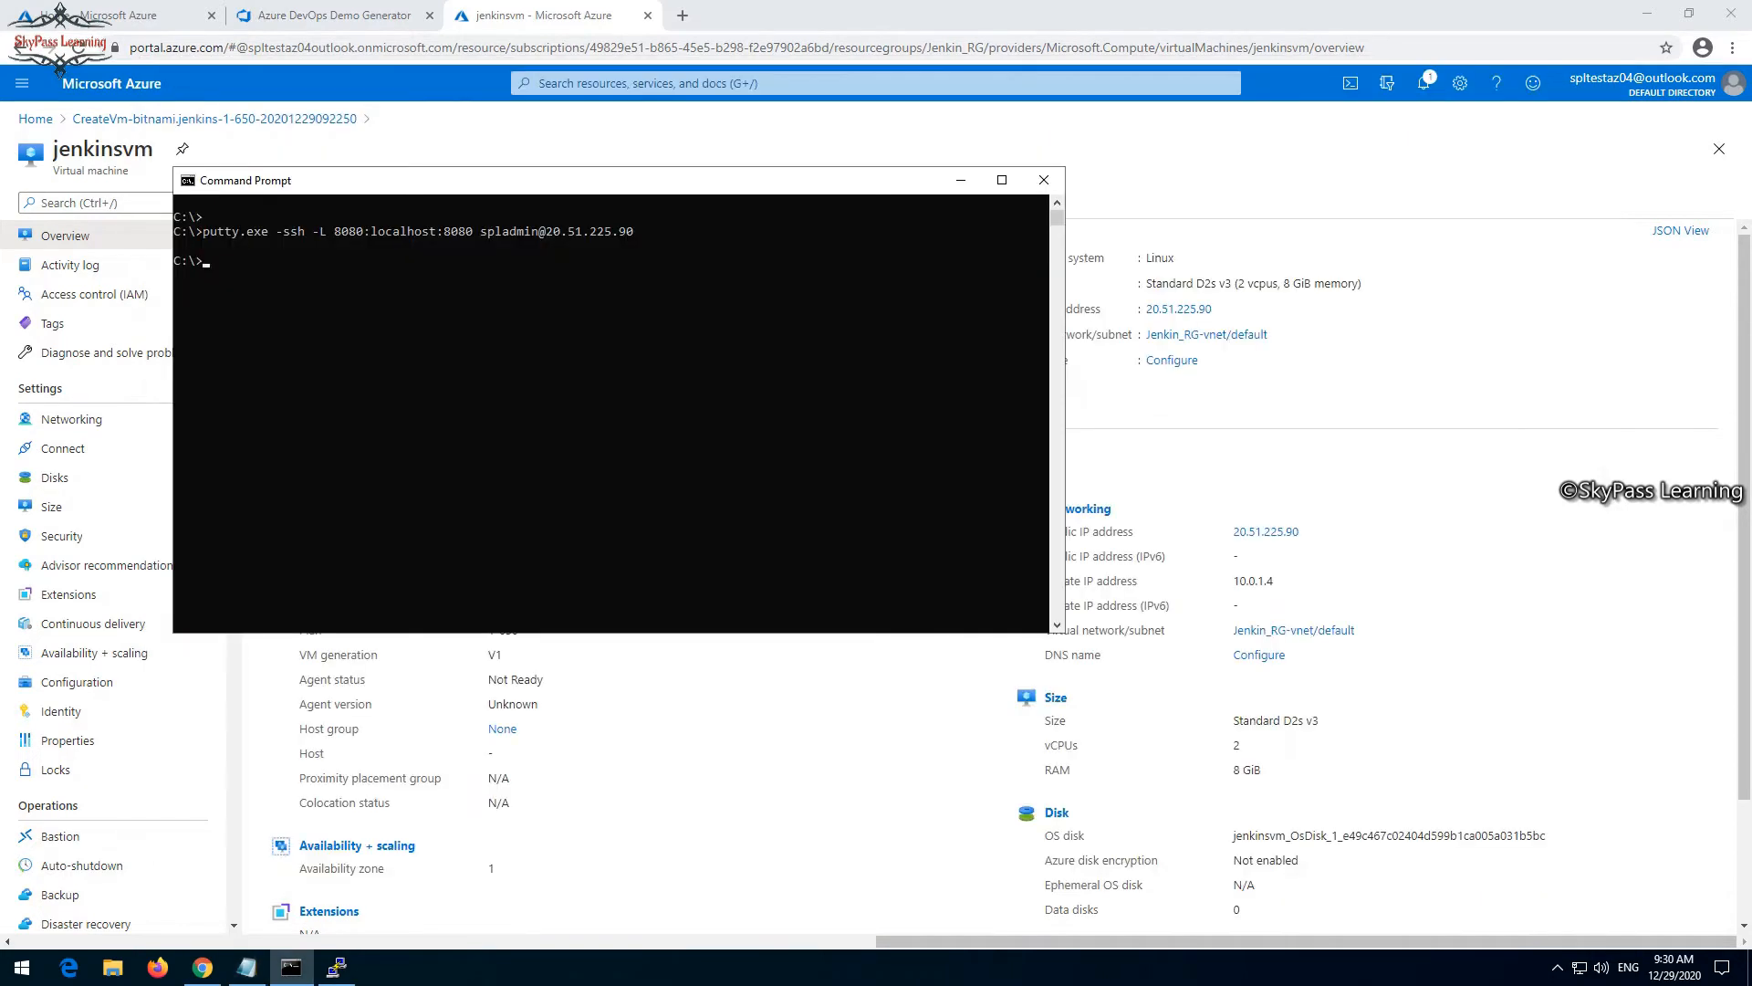
key(ctrl+v)
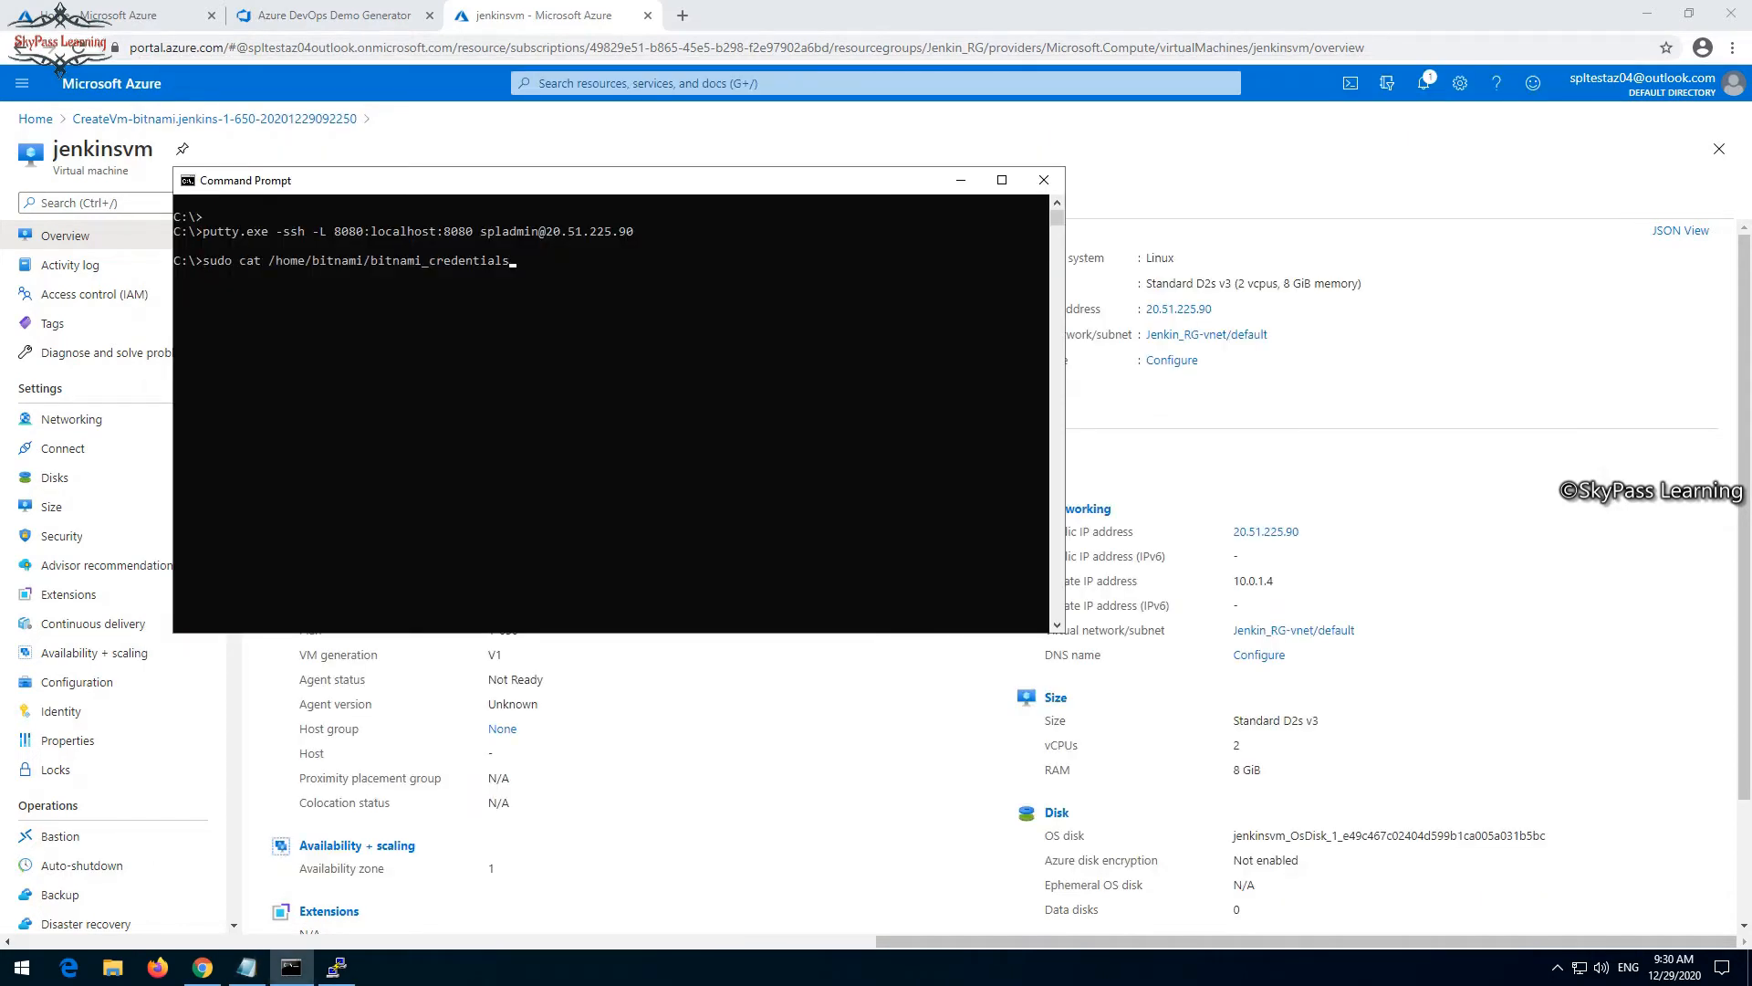
key(Escape)
click(337, 968)
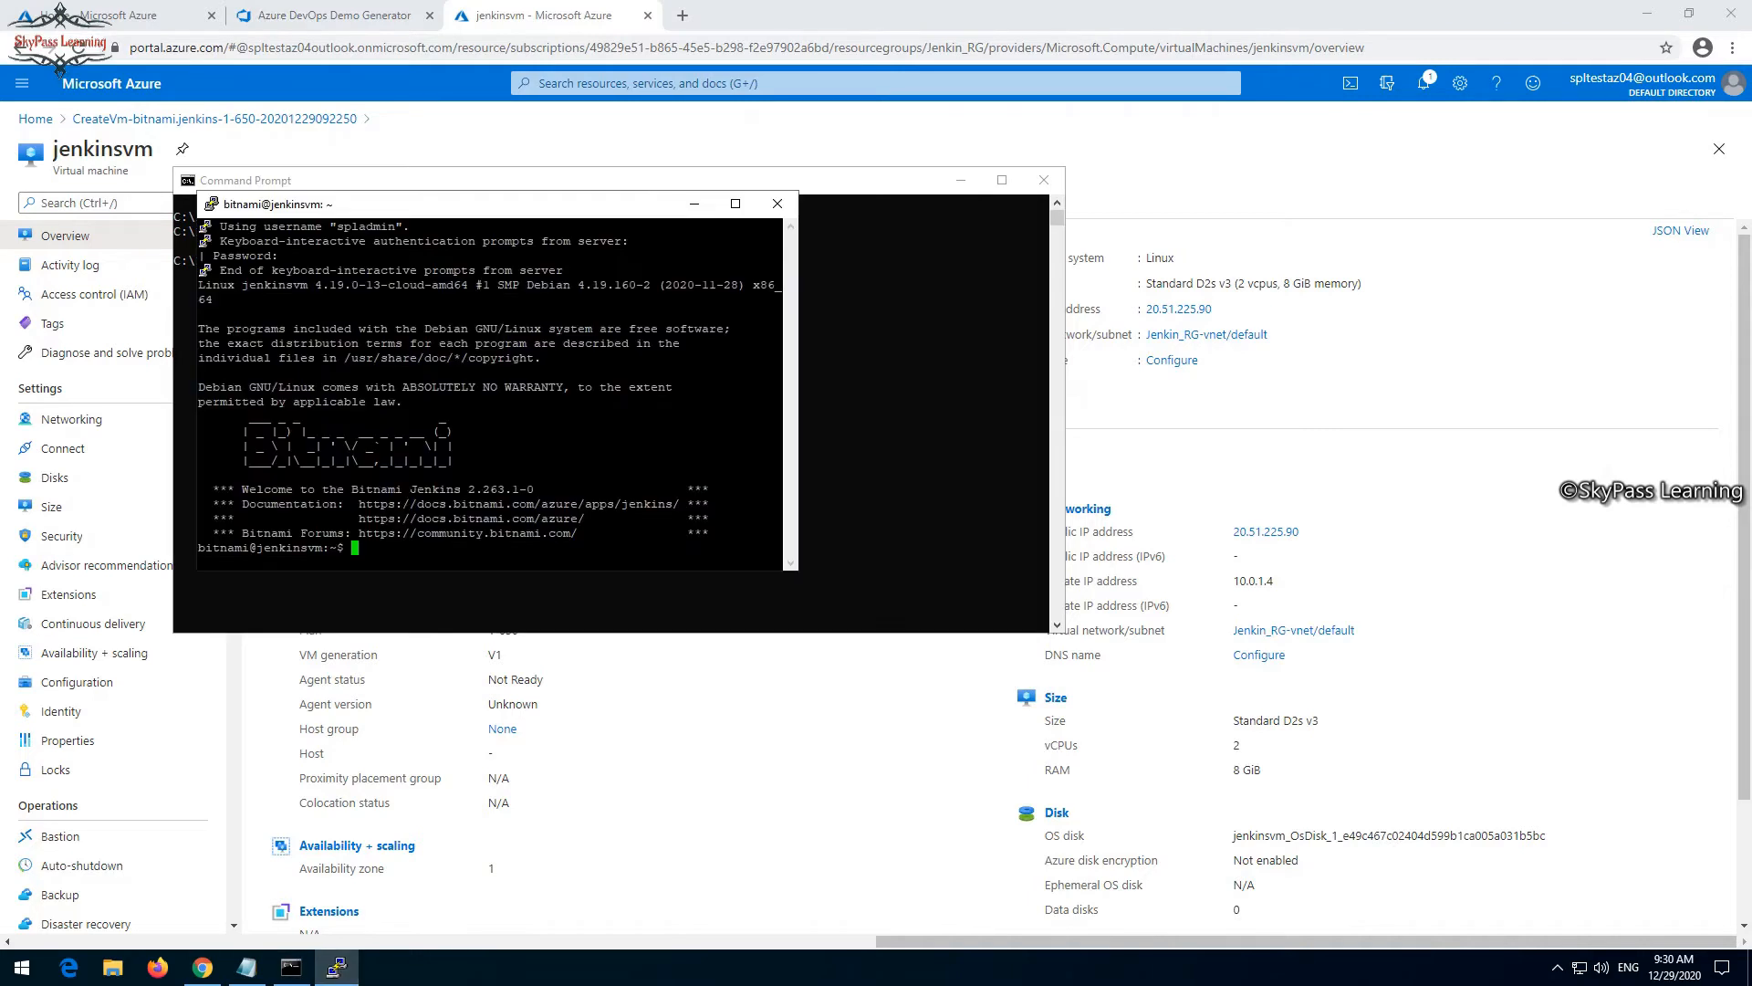
key(shift+Insert)
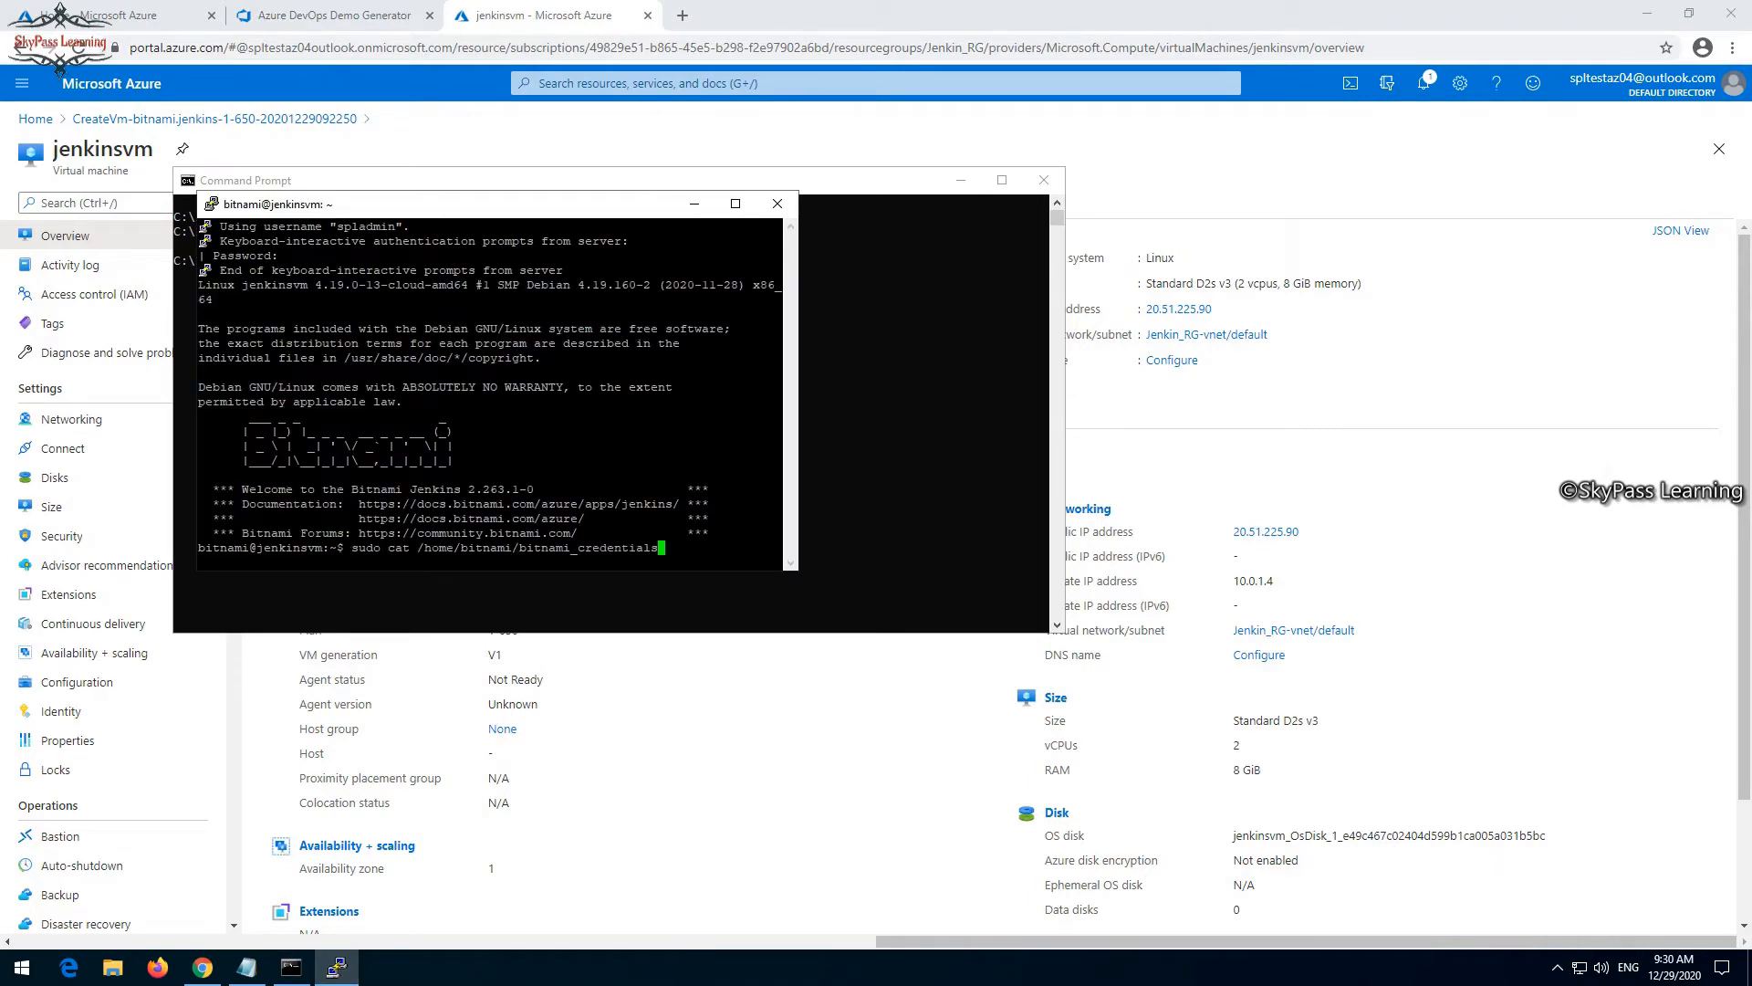
key(Return)
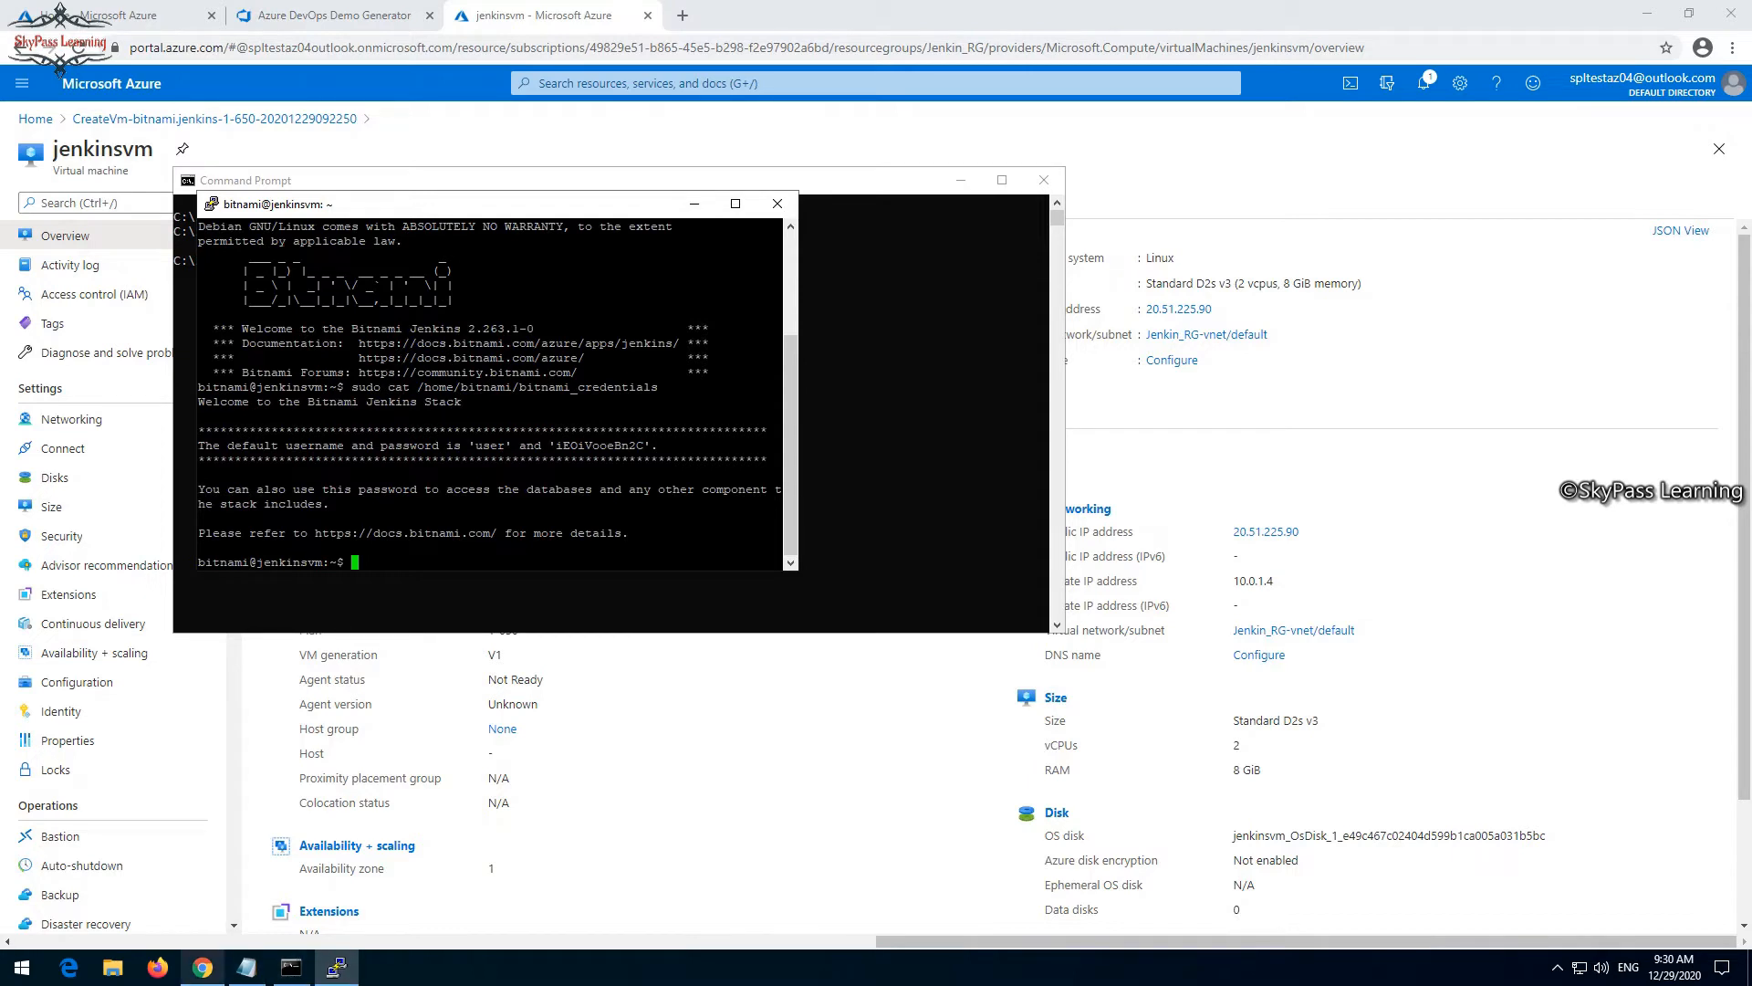
- Switch to Chrome and open a new incognito window
click(202, 966)
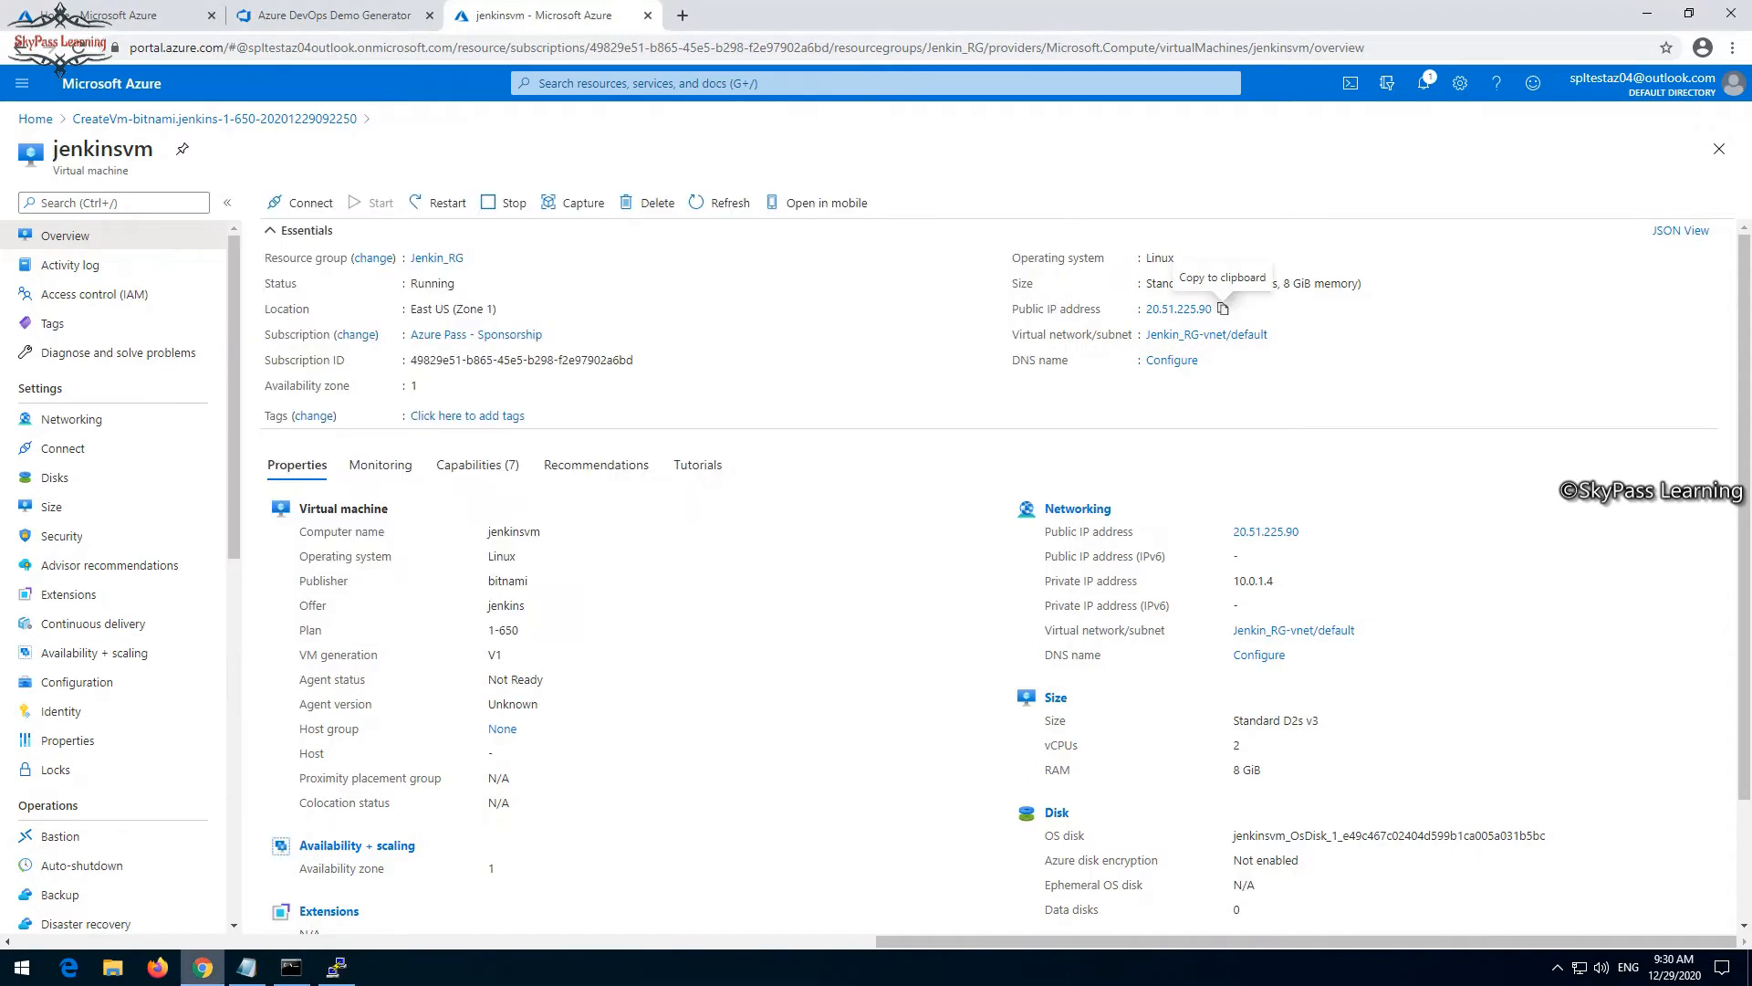
click(201, 967)
click(202, 966)
click(1732, 48)
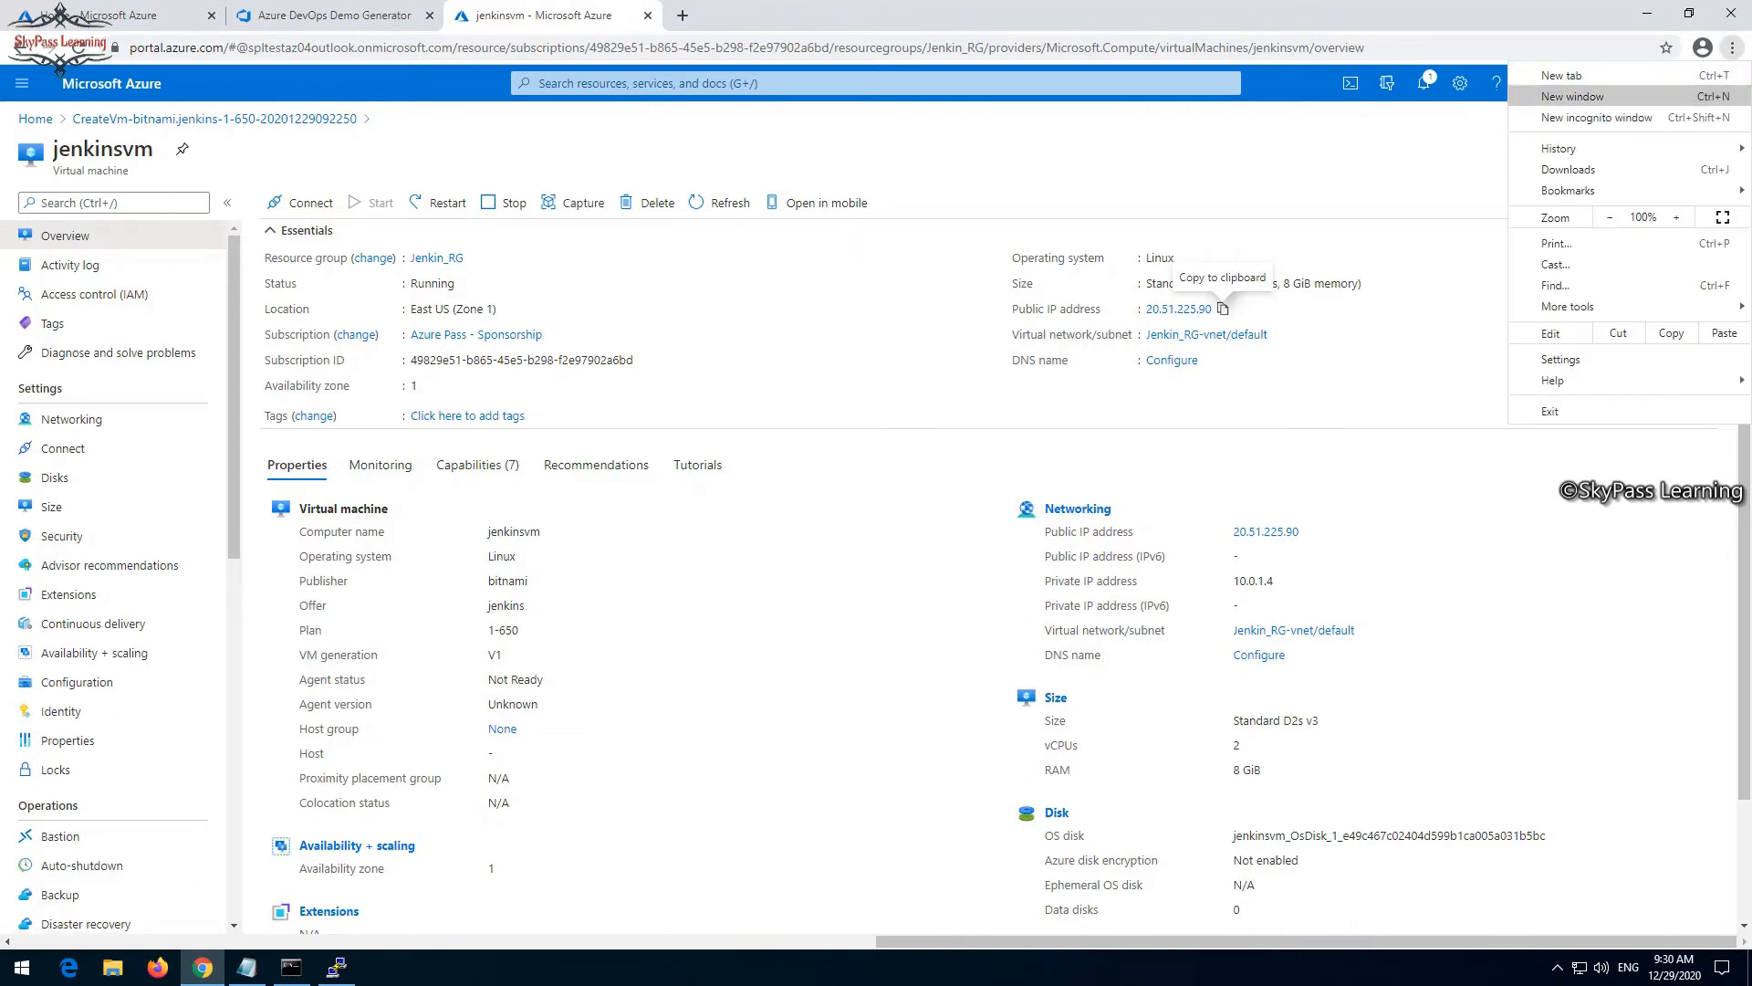
click(1597, 117)
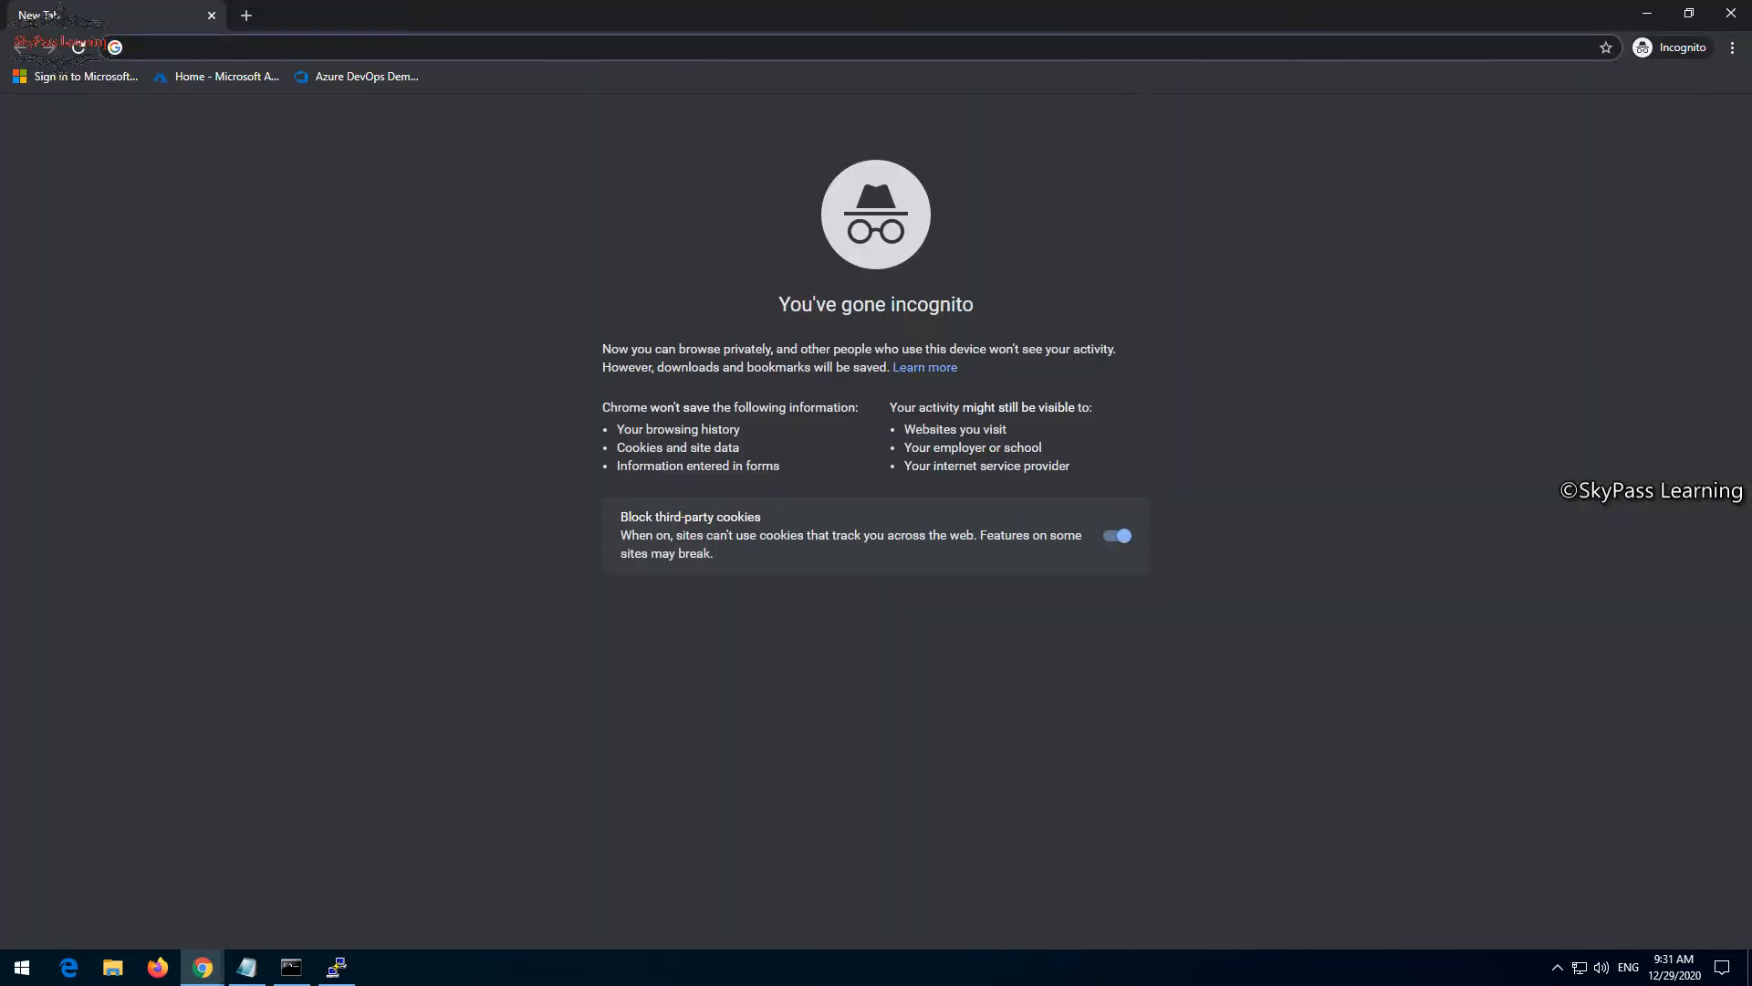
- Load the Jenkins login page at localhost:8080/login?from=%2Fmanage
text(h)
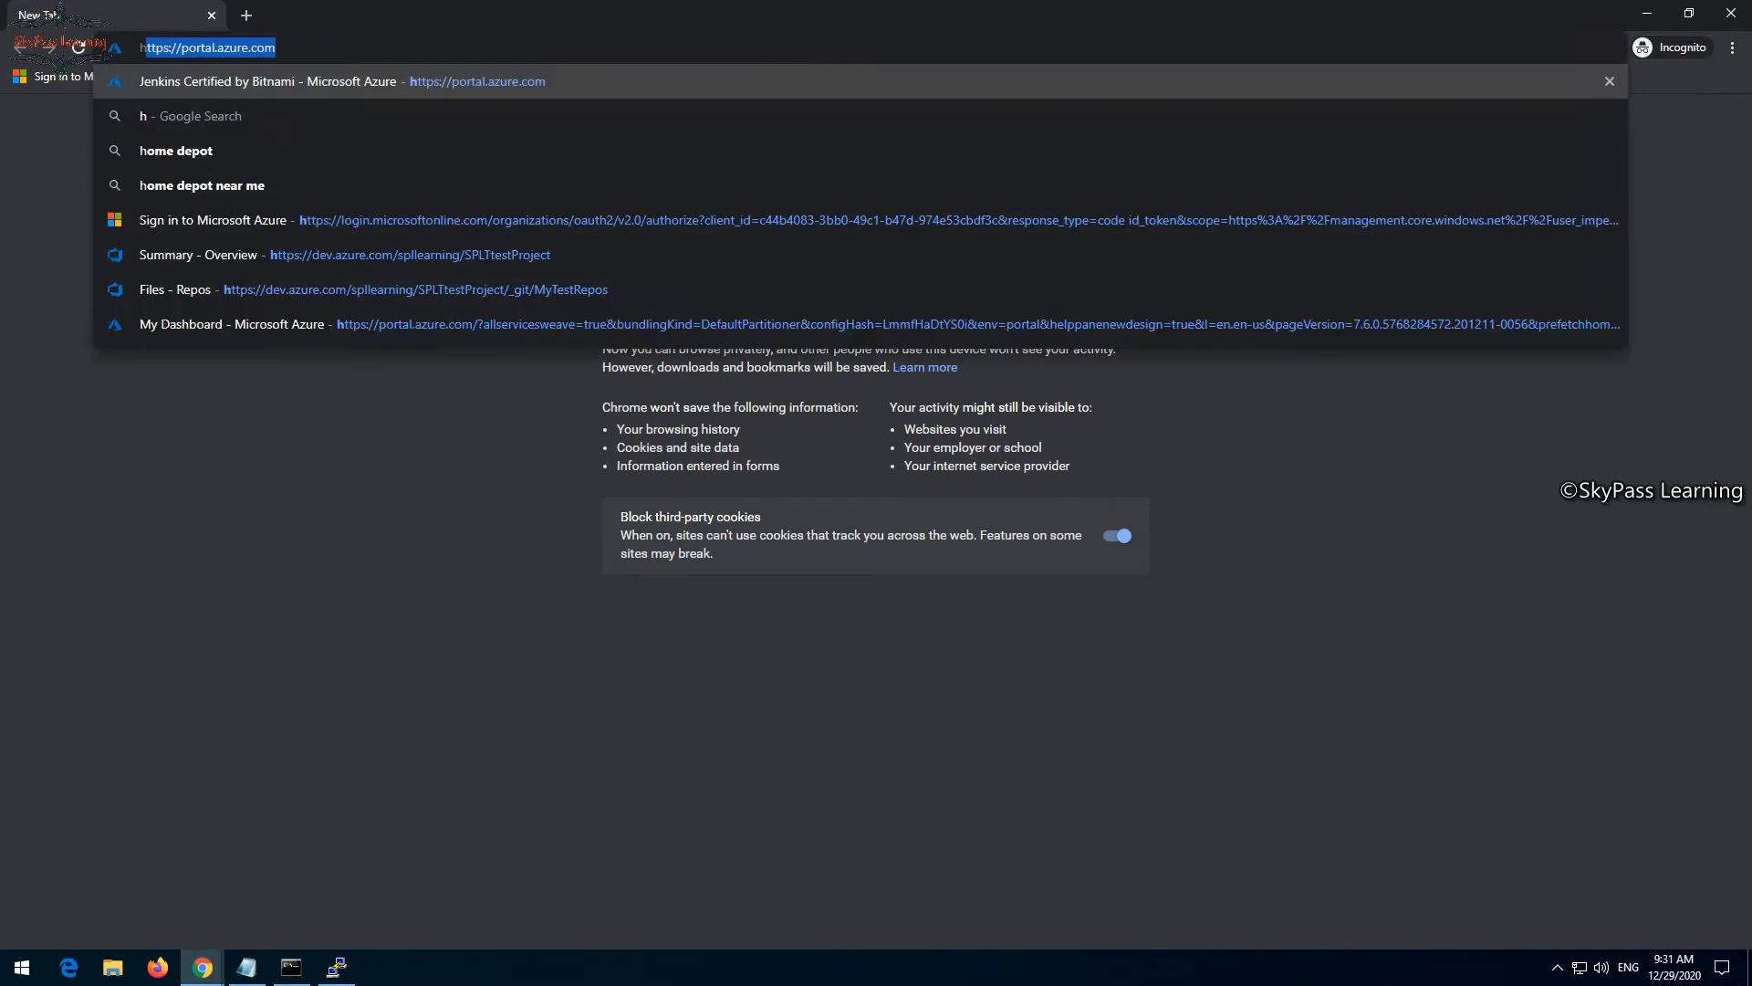
key(BackSpace)
key(BackSpace)
text(local)
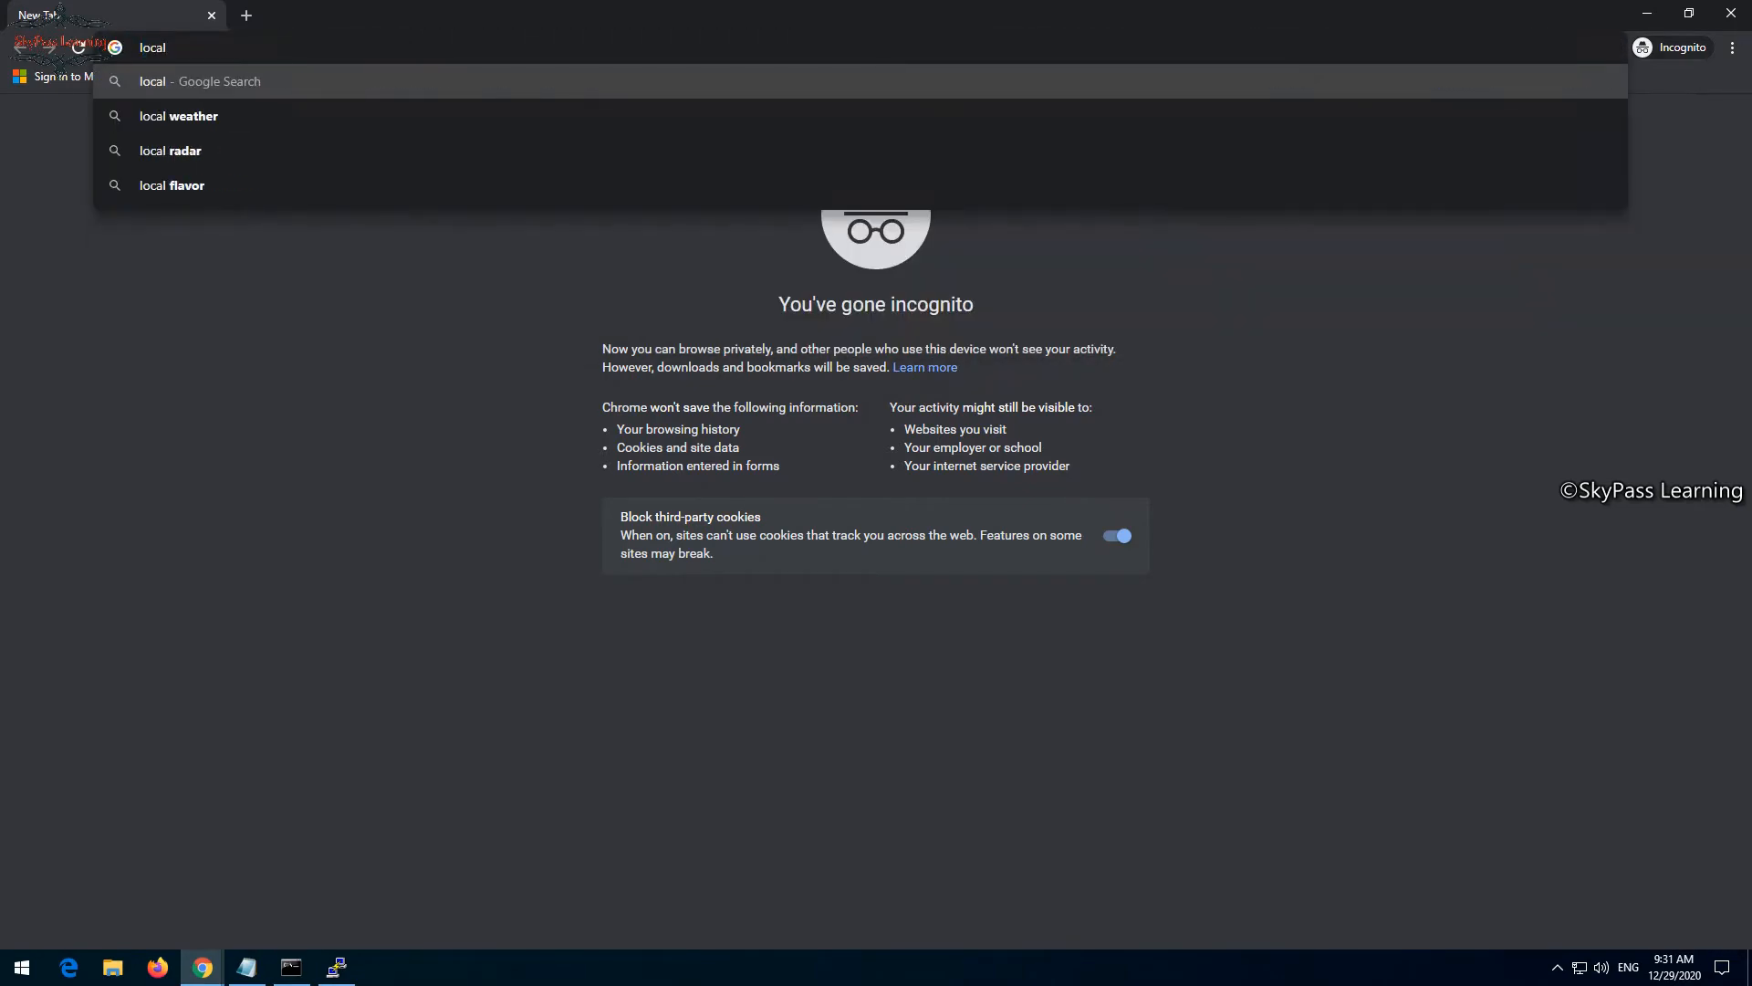
text(host)
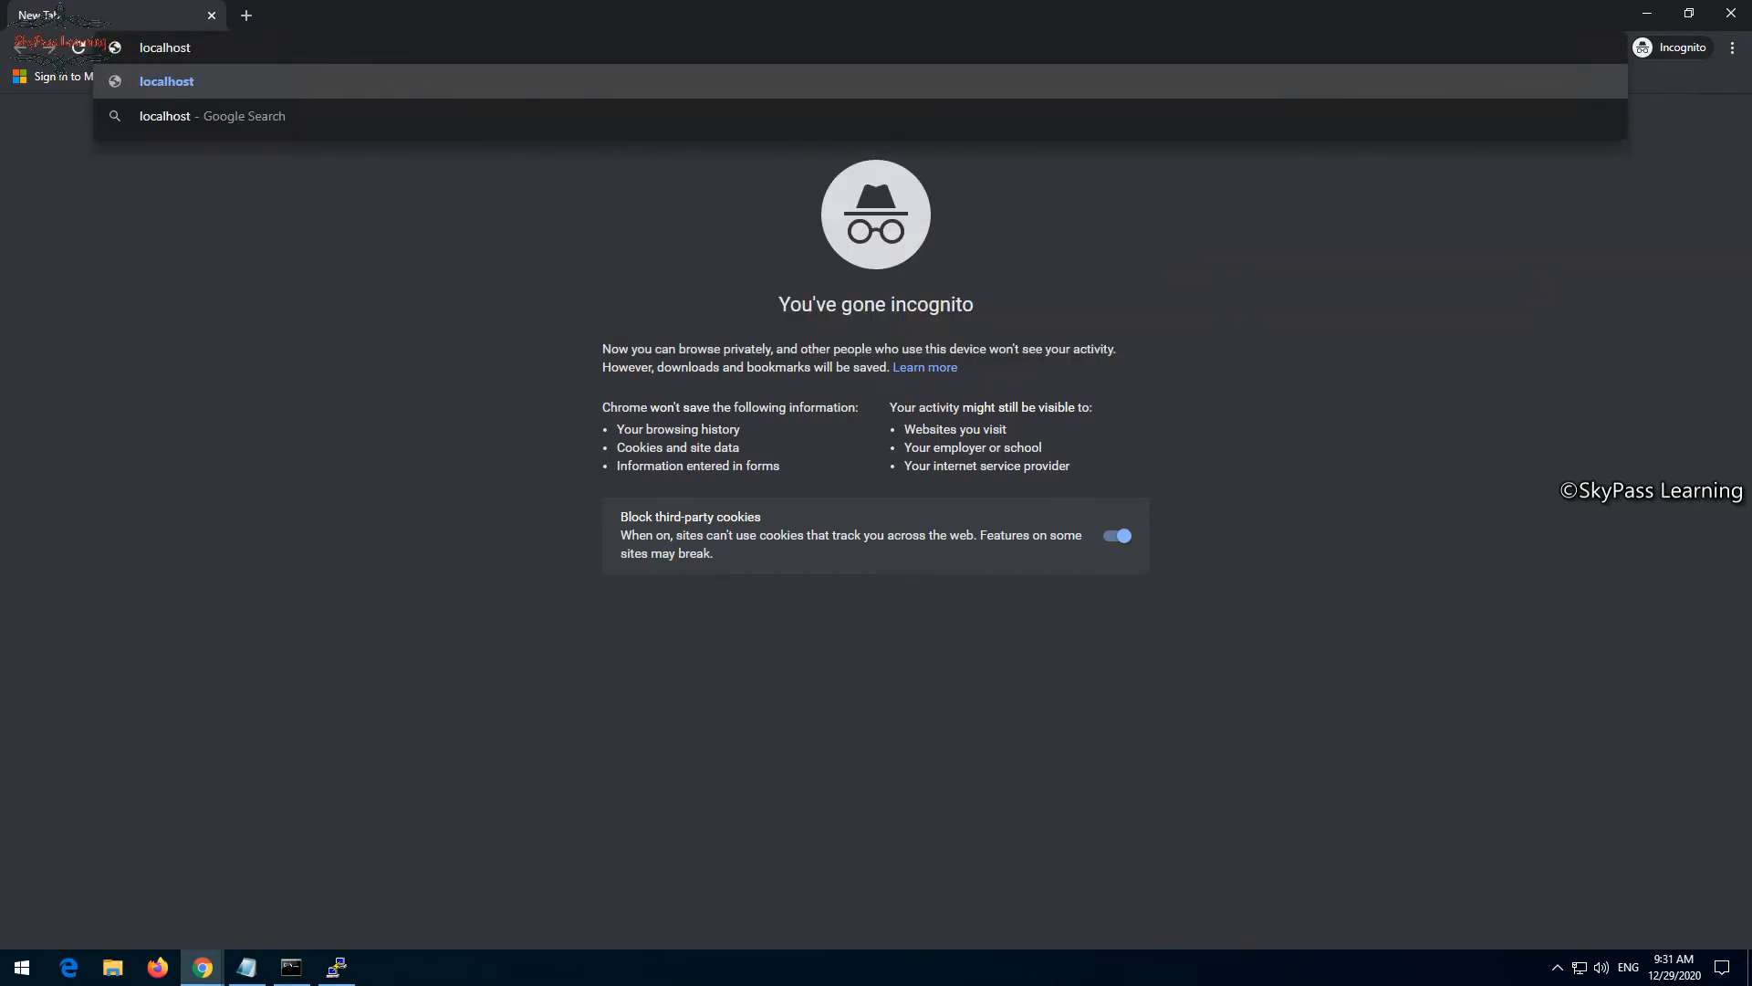
text(:8080)
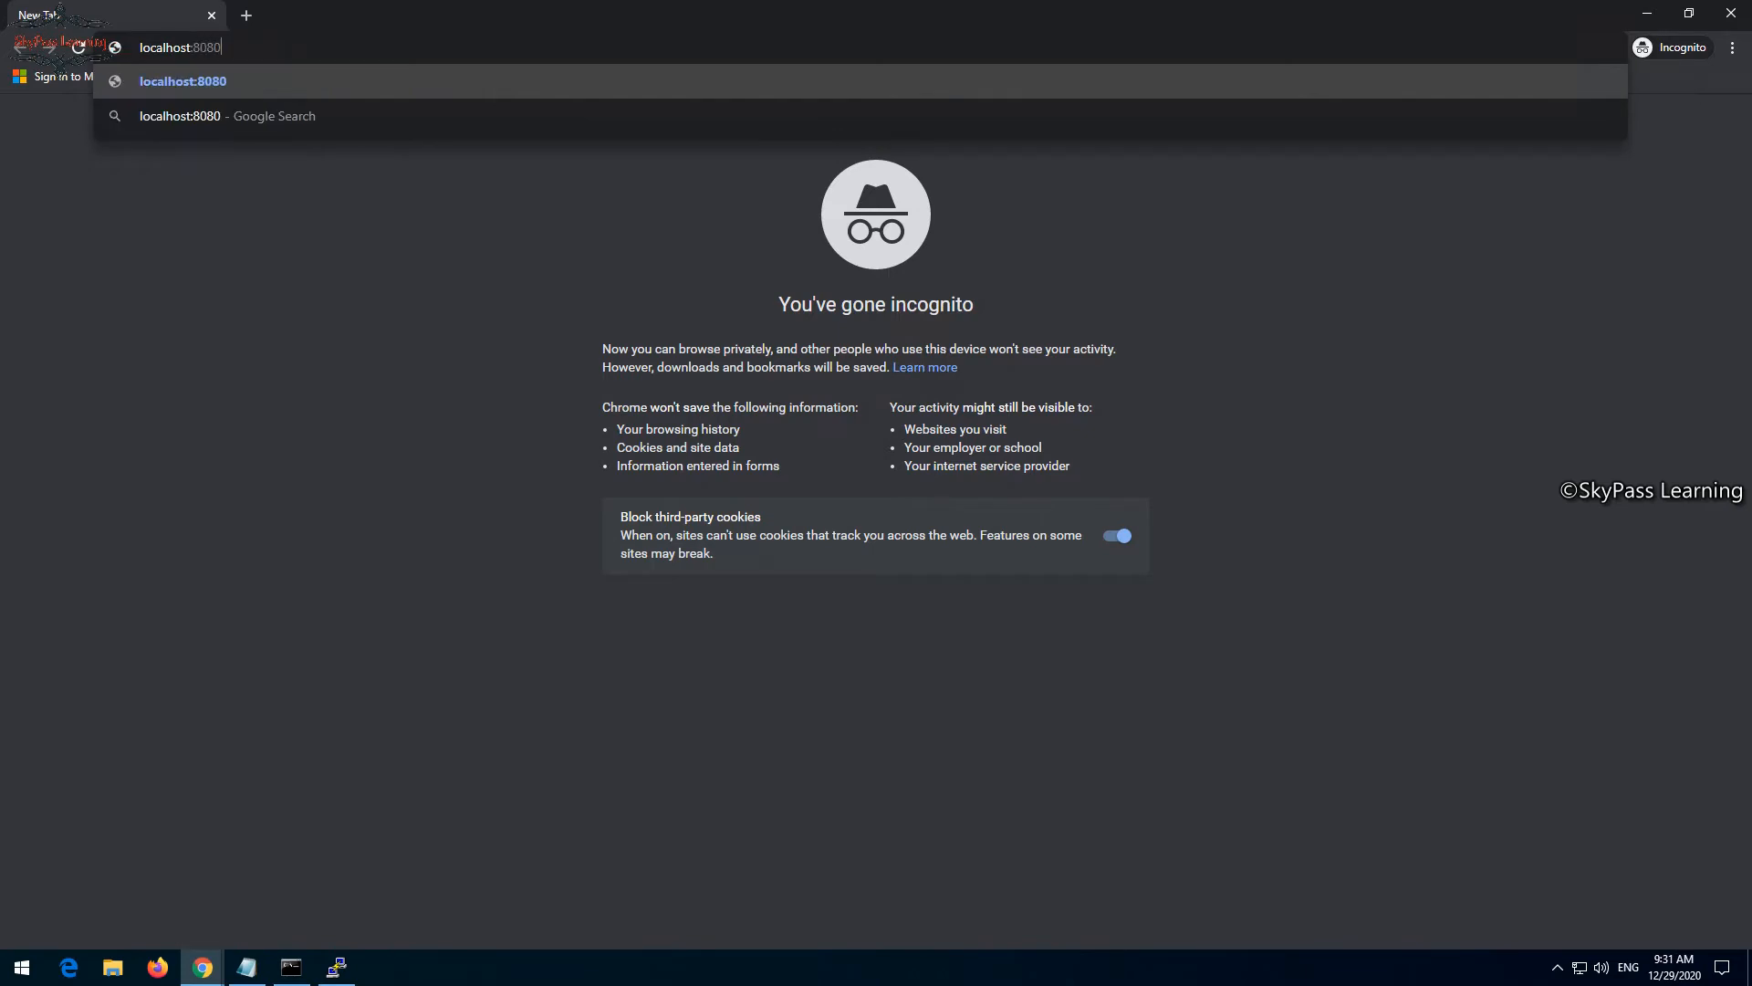
text(/login?from=%2Fmana)
text(ge)
key(Return)
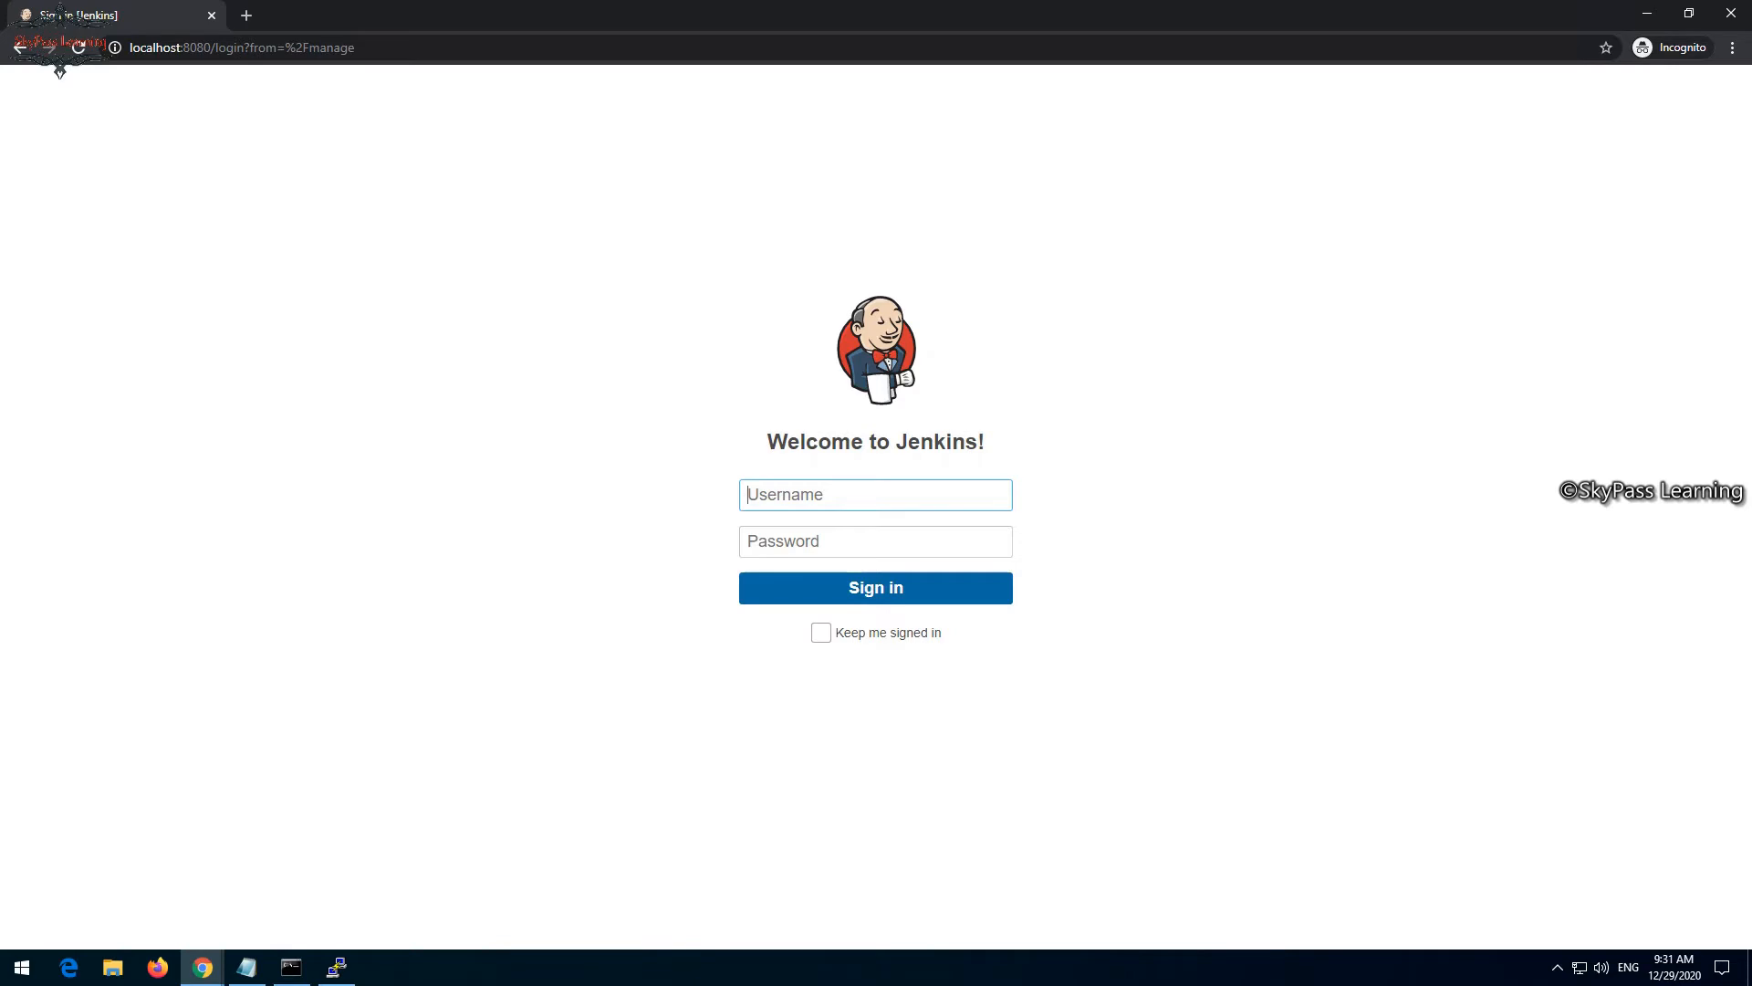
- Enter user as the Jenkins username and copy the default password from the credentials output in the PuTTY session
text(user)
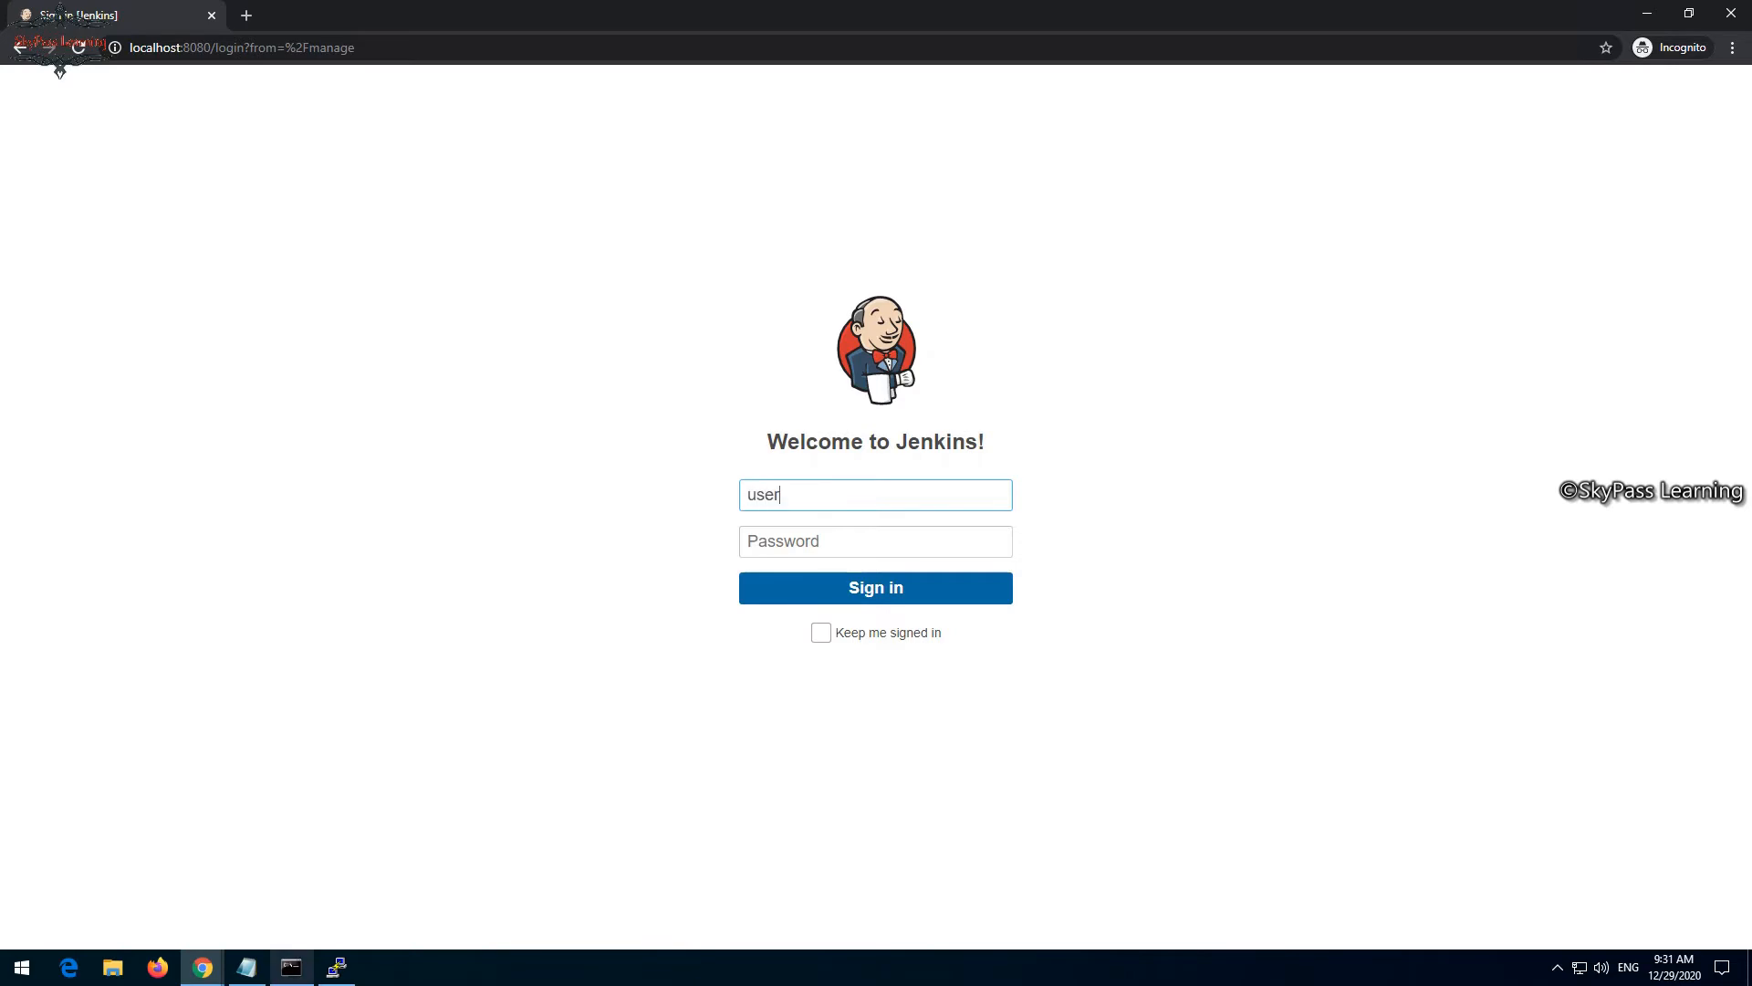
key(alt+Tab)
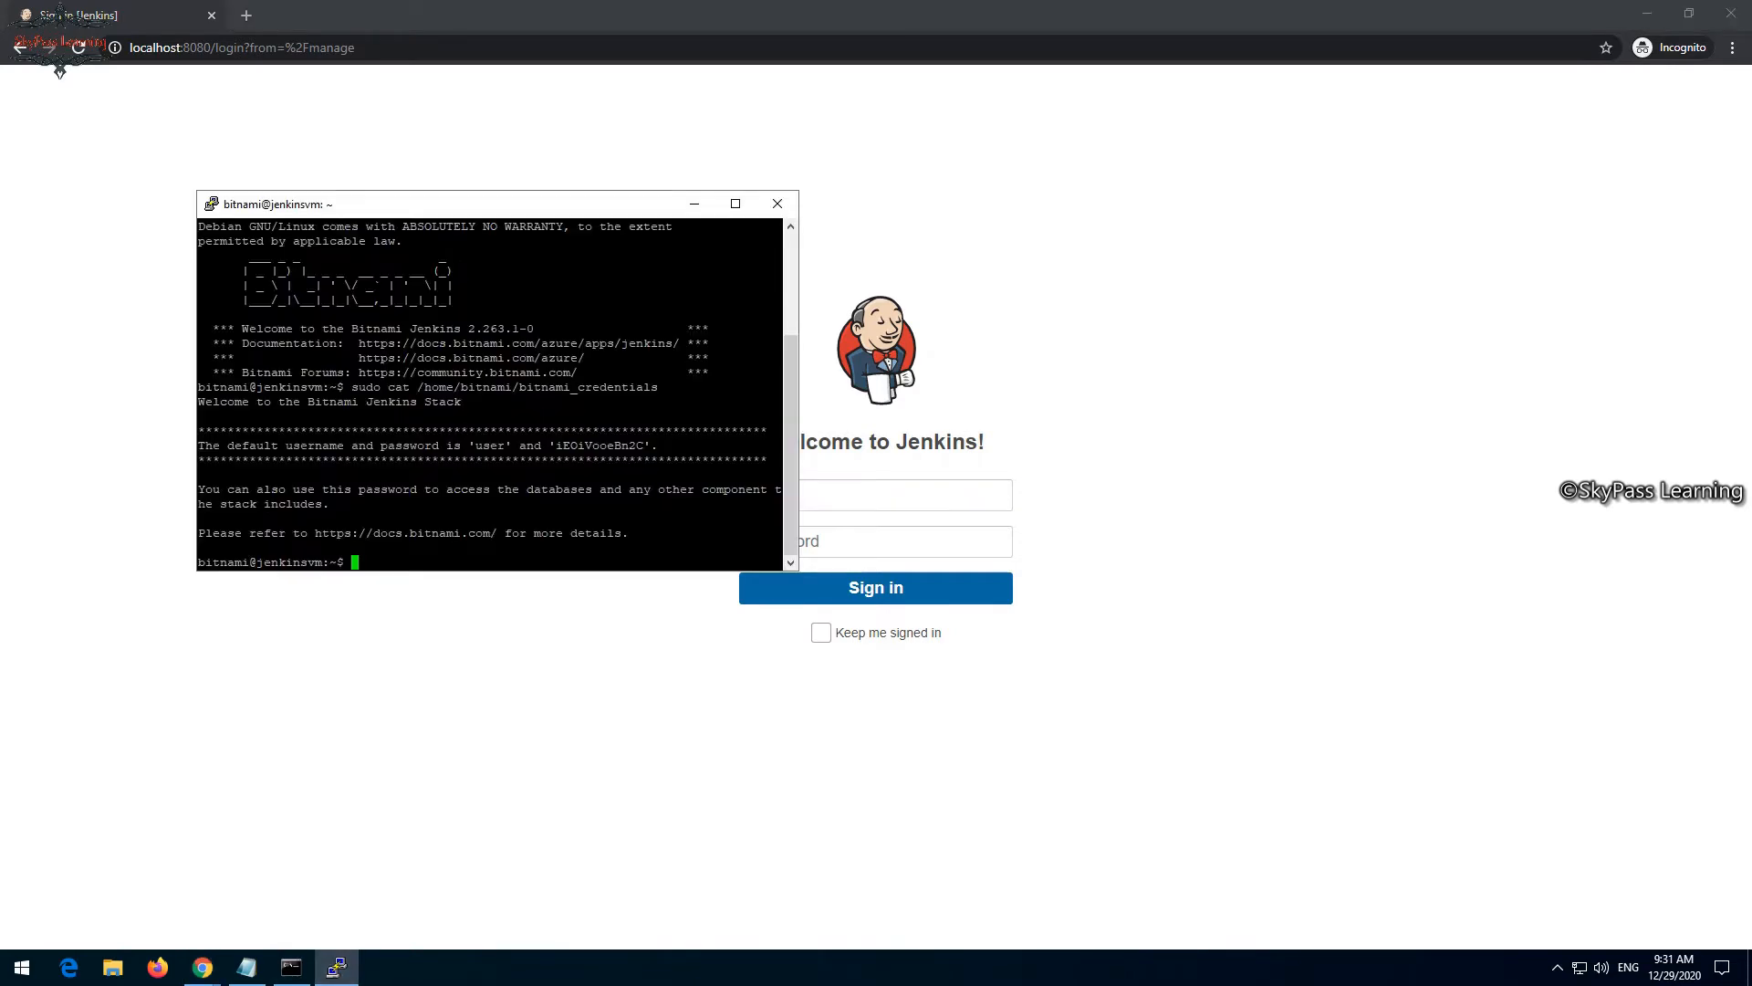
drag(652, 445, 556, 445)
drag(644, 445, 556, 445)
click(644, 445)
right_click(556, 446)
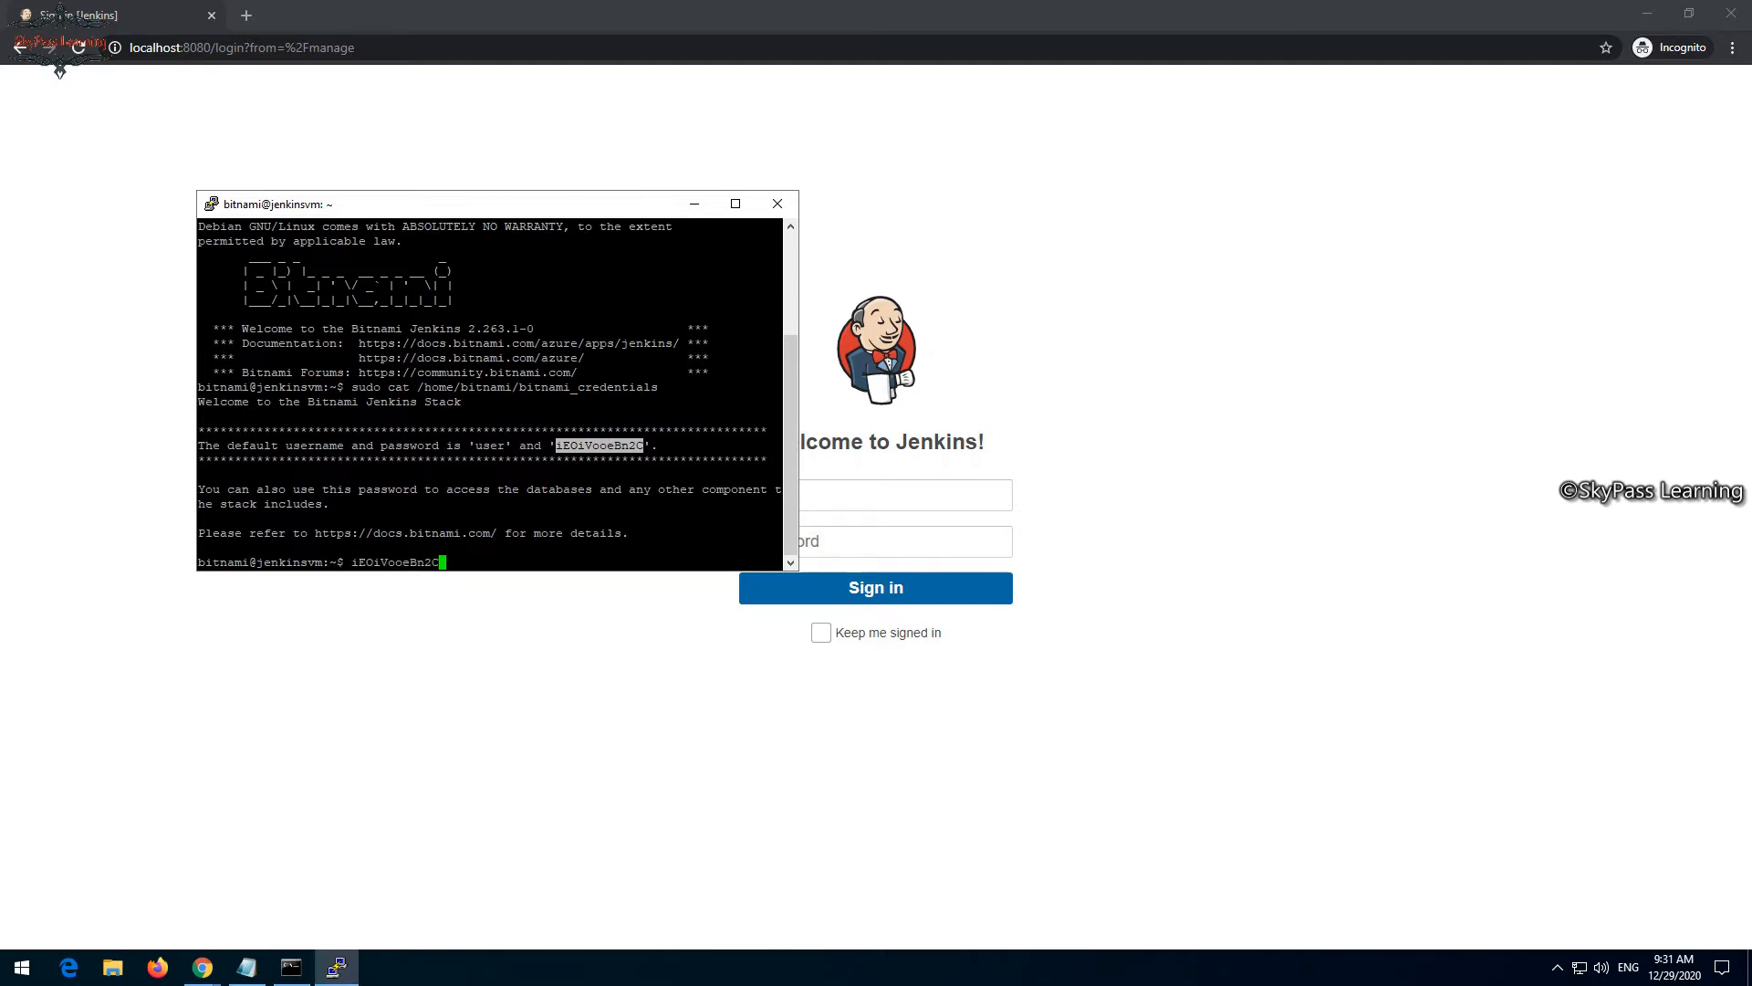
- Paste the copied password into the password field of the Jenkins login page in Chrome and sign in
click(829, 543)
right_click(829, 542)
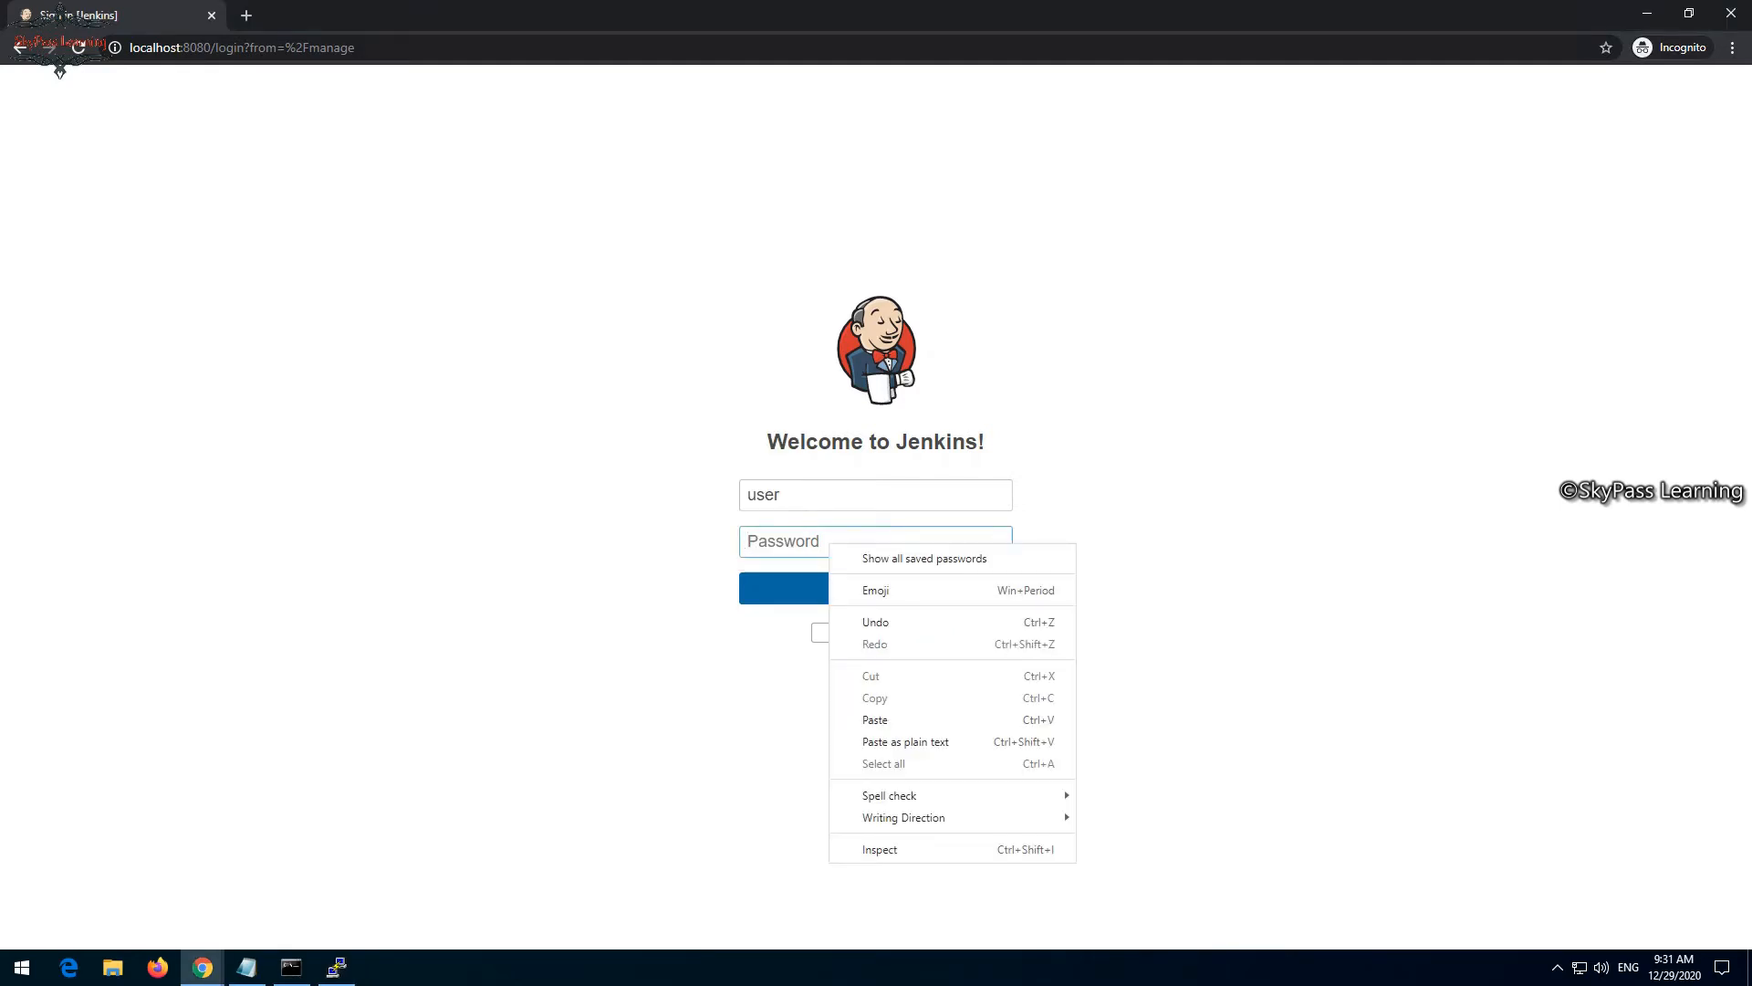
click(875, 719)
key(Return)
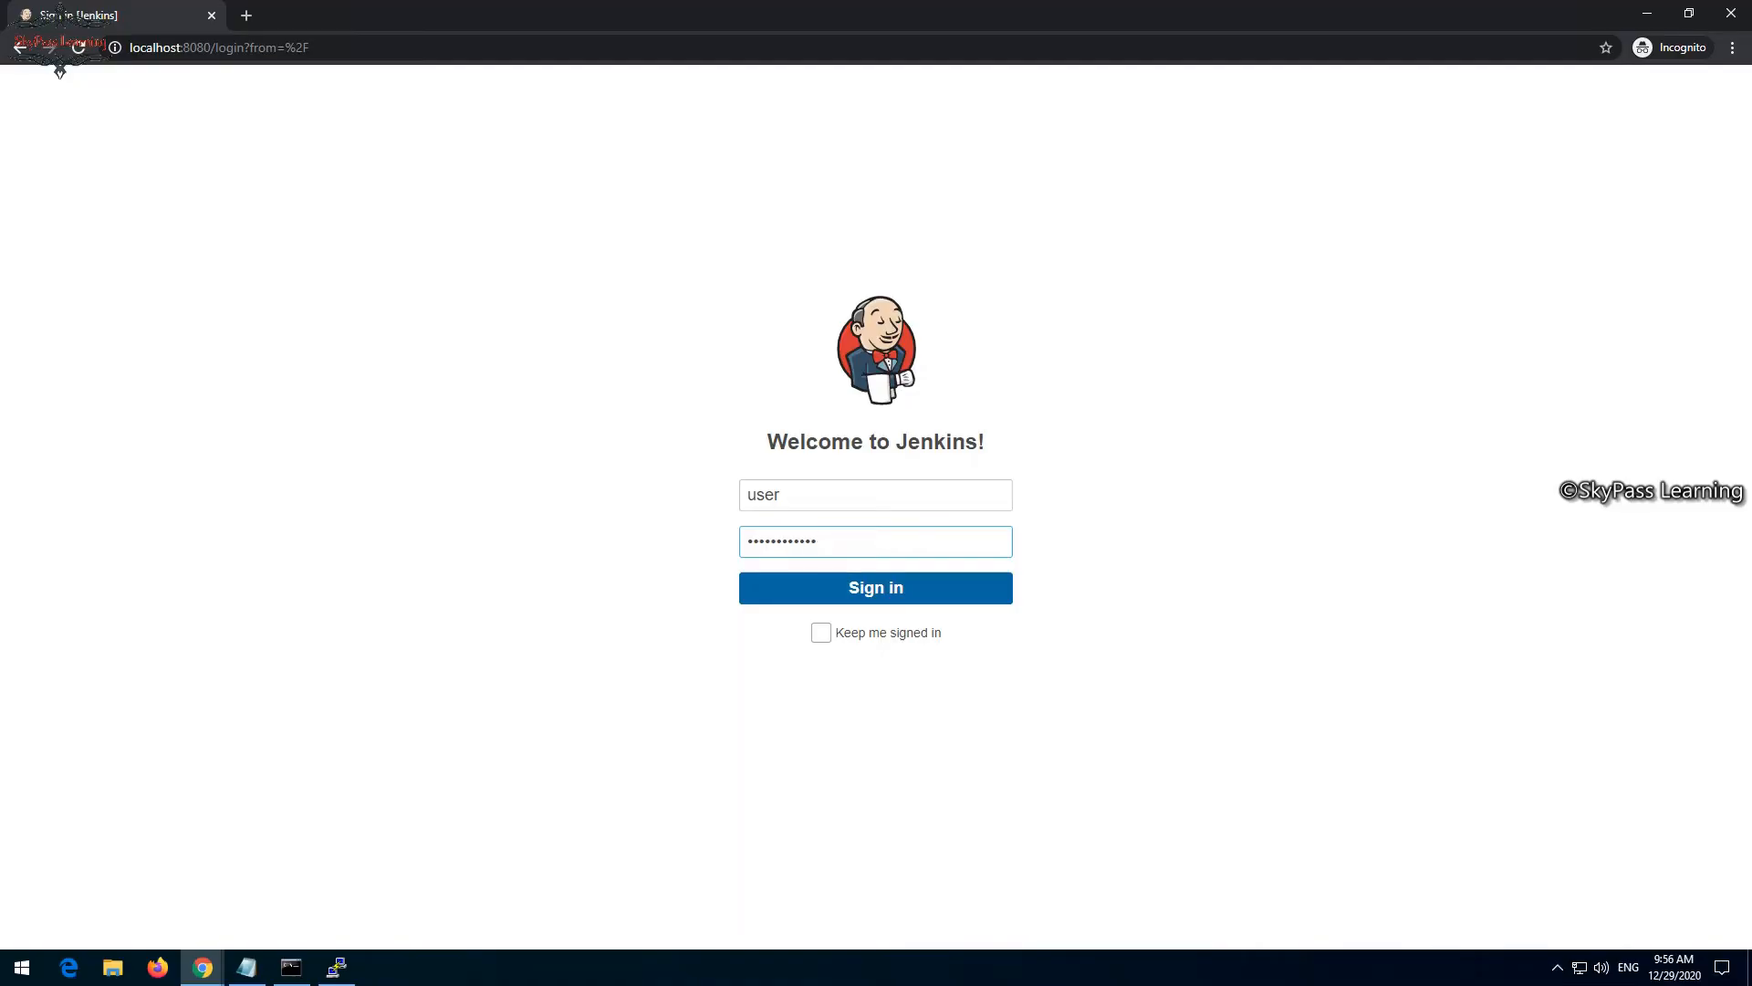
key(Return)
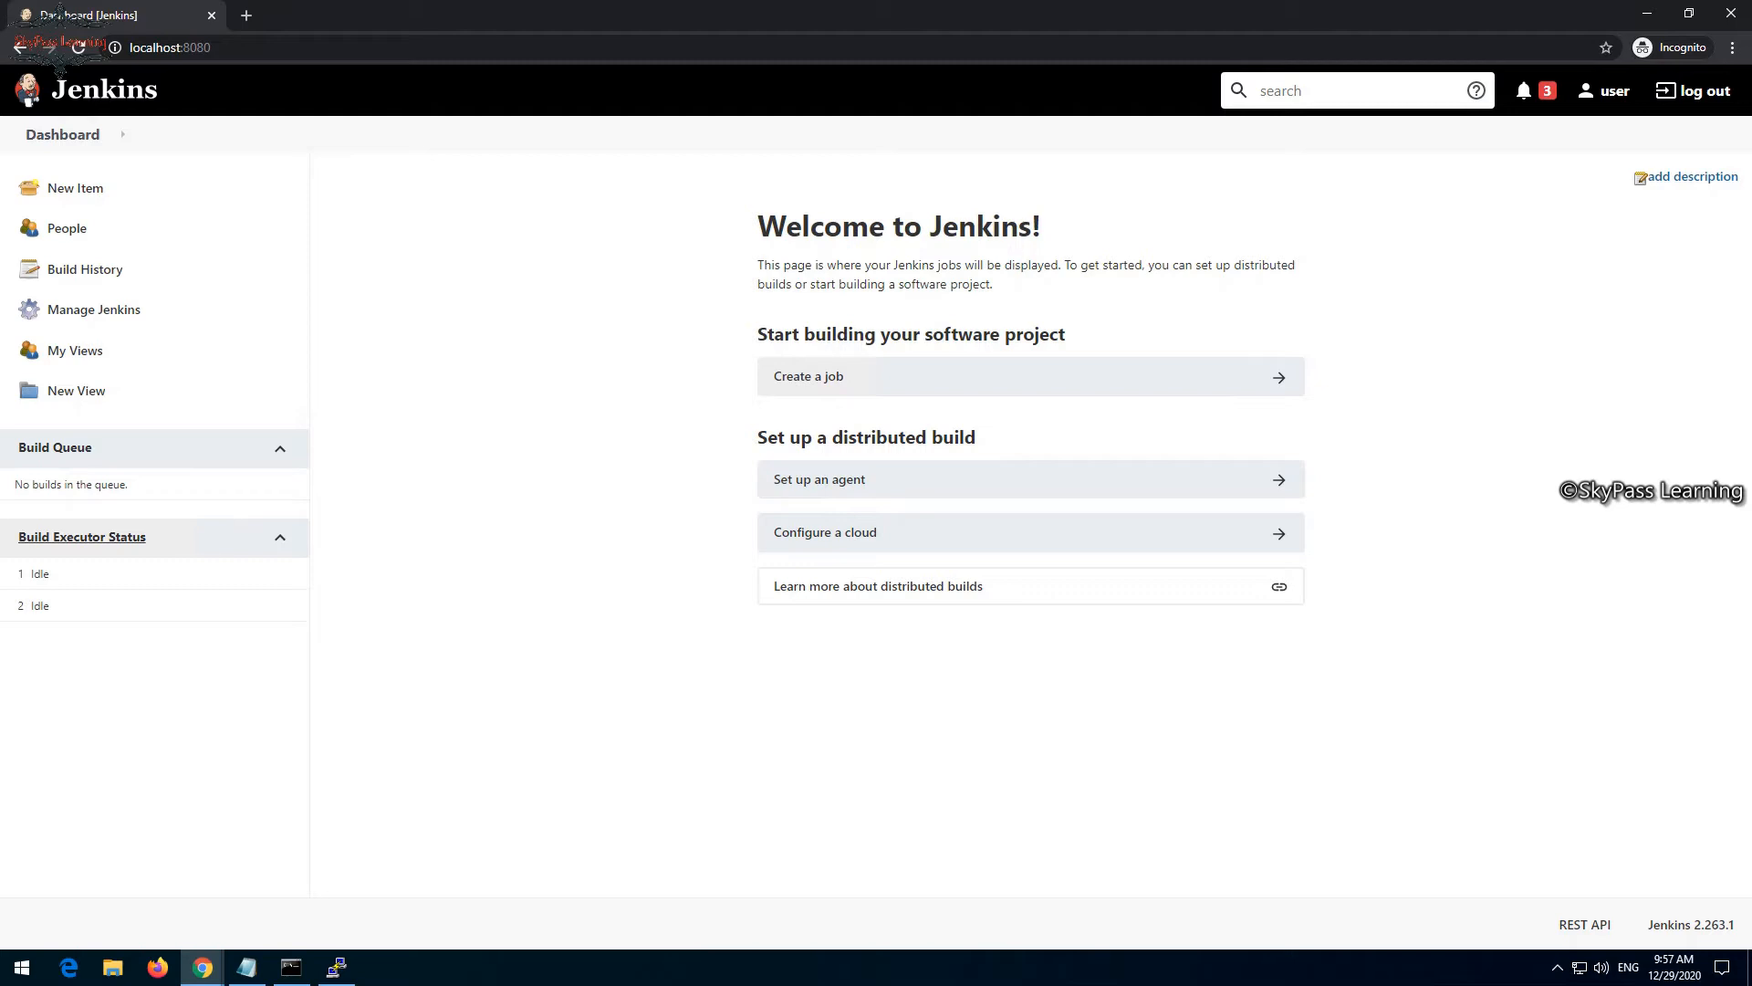
- Open the list of available plugins in the Jenkins plugin manager
click(94, 309)
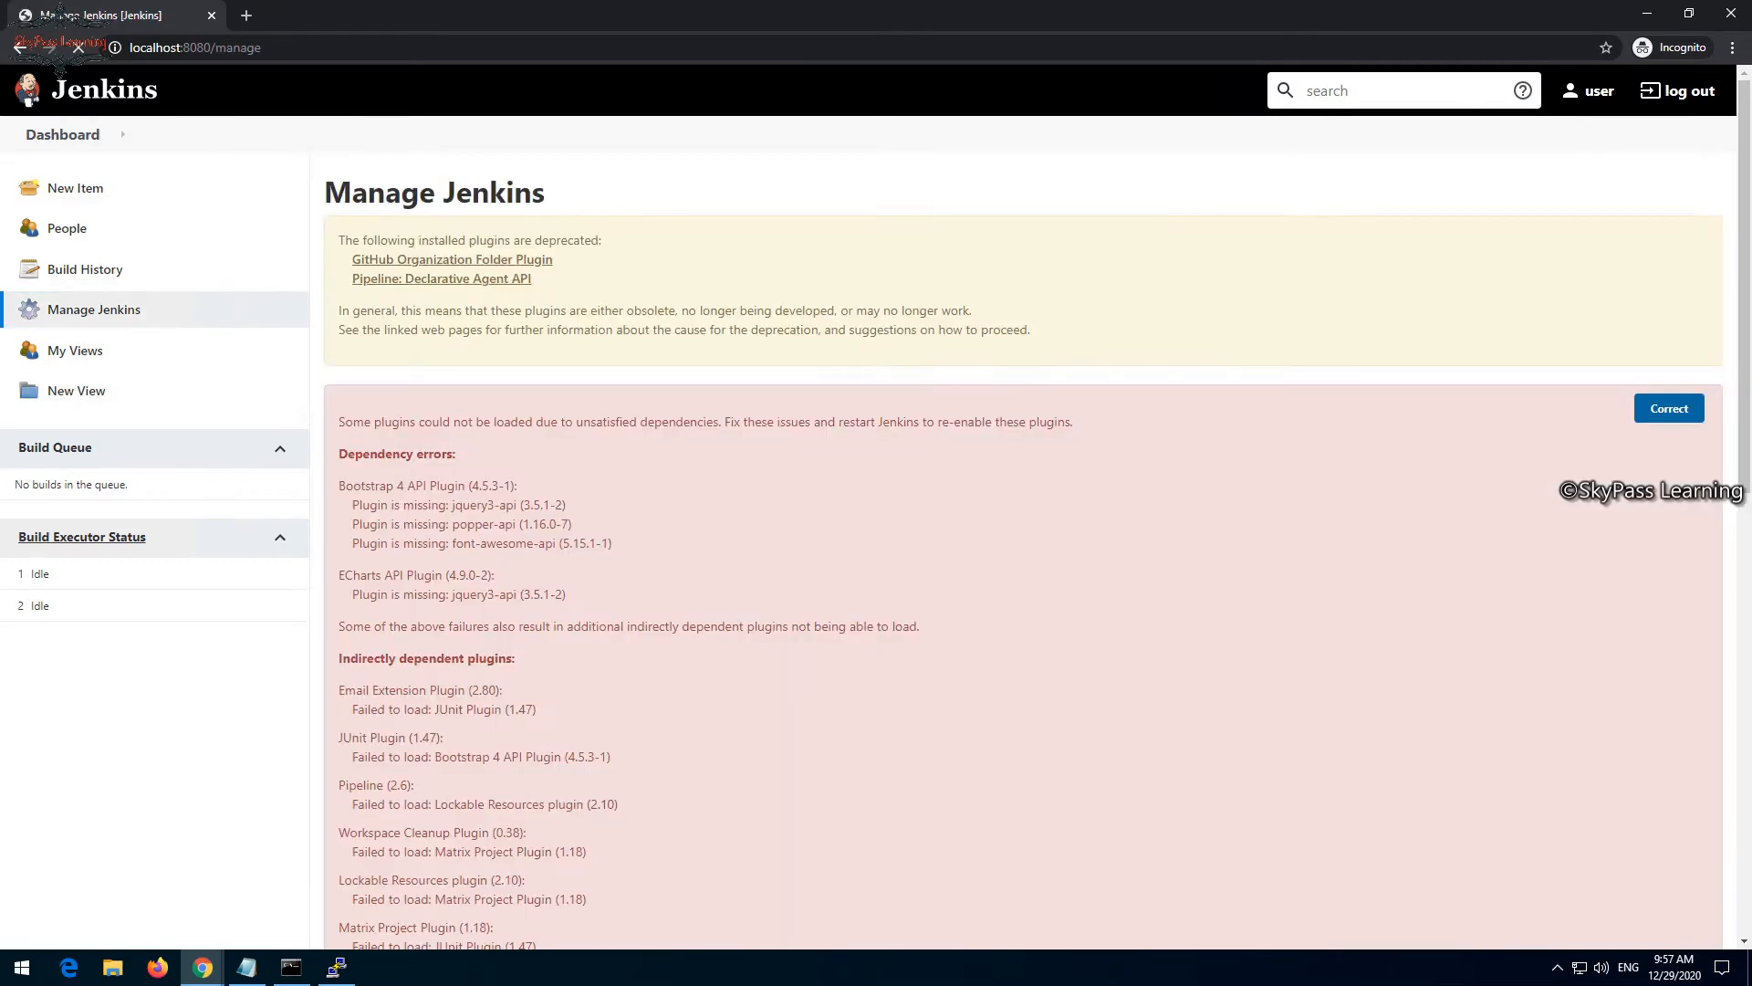
scroll(60, 70, down, 7)
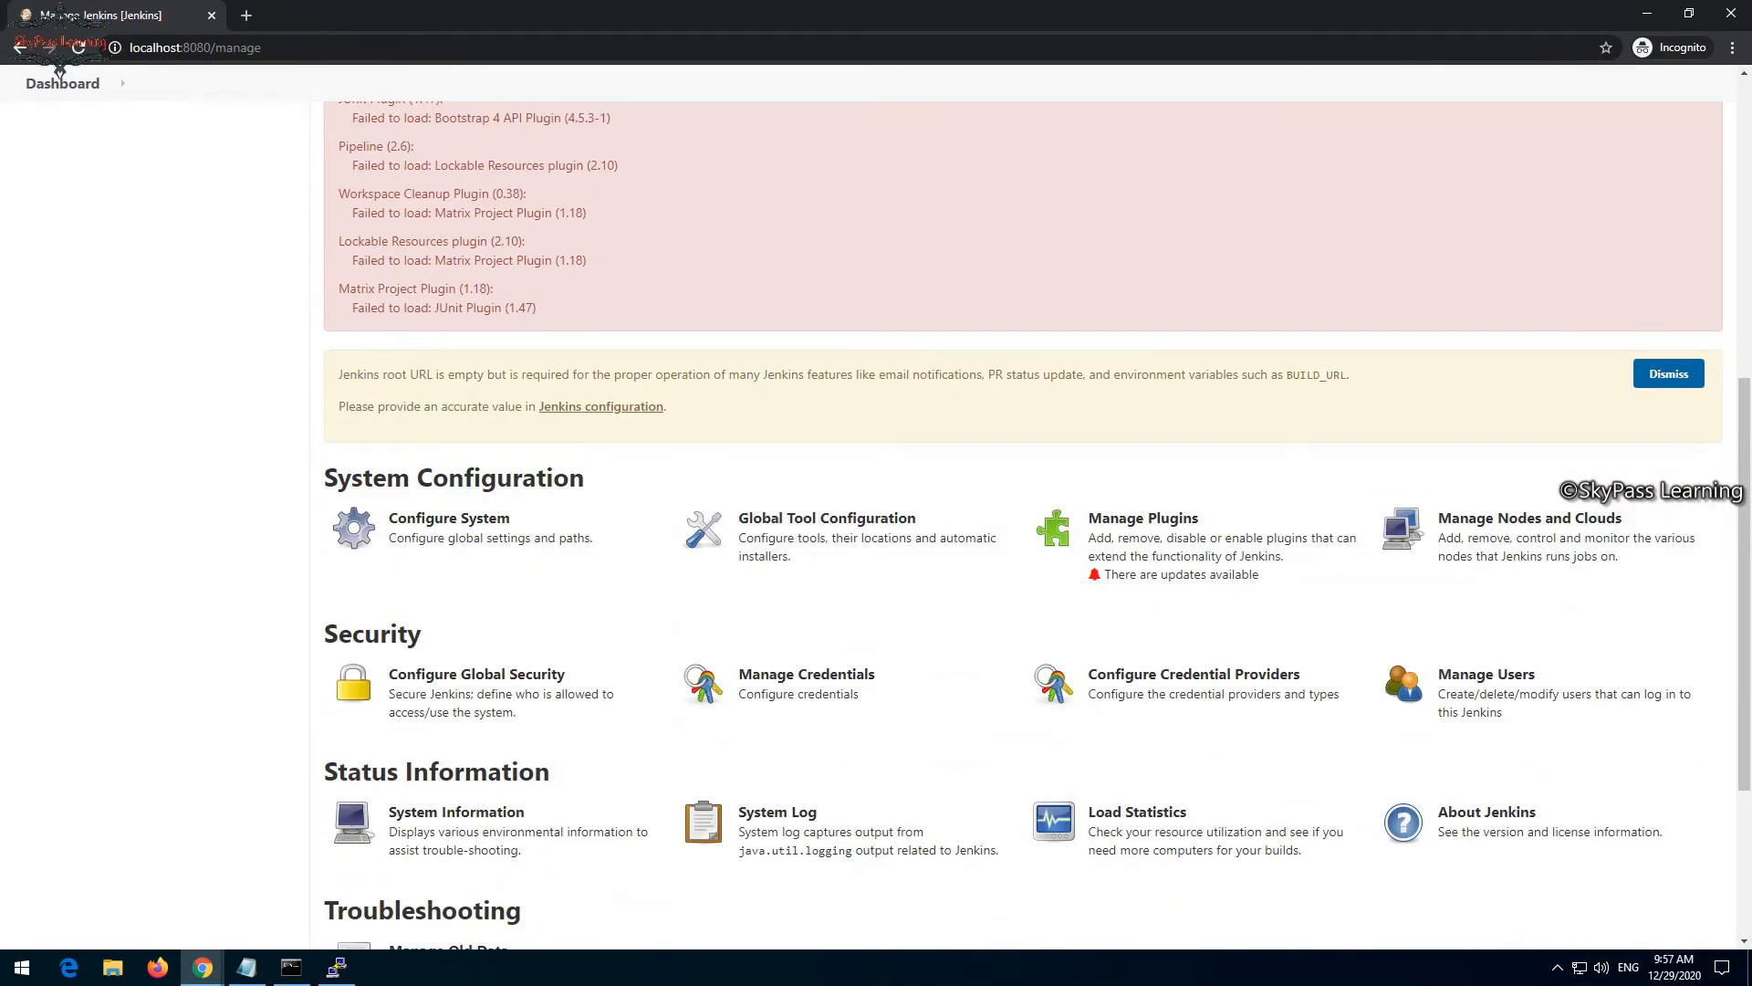
click(1143, 519)
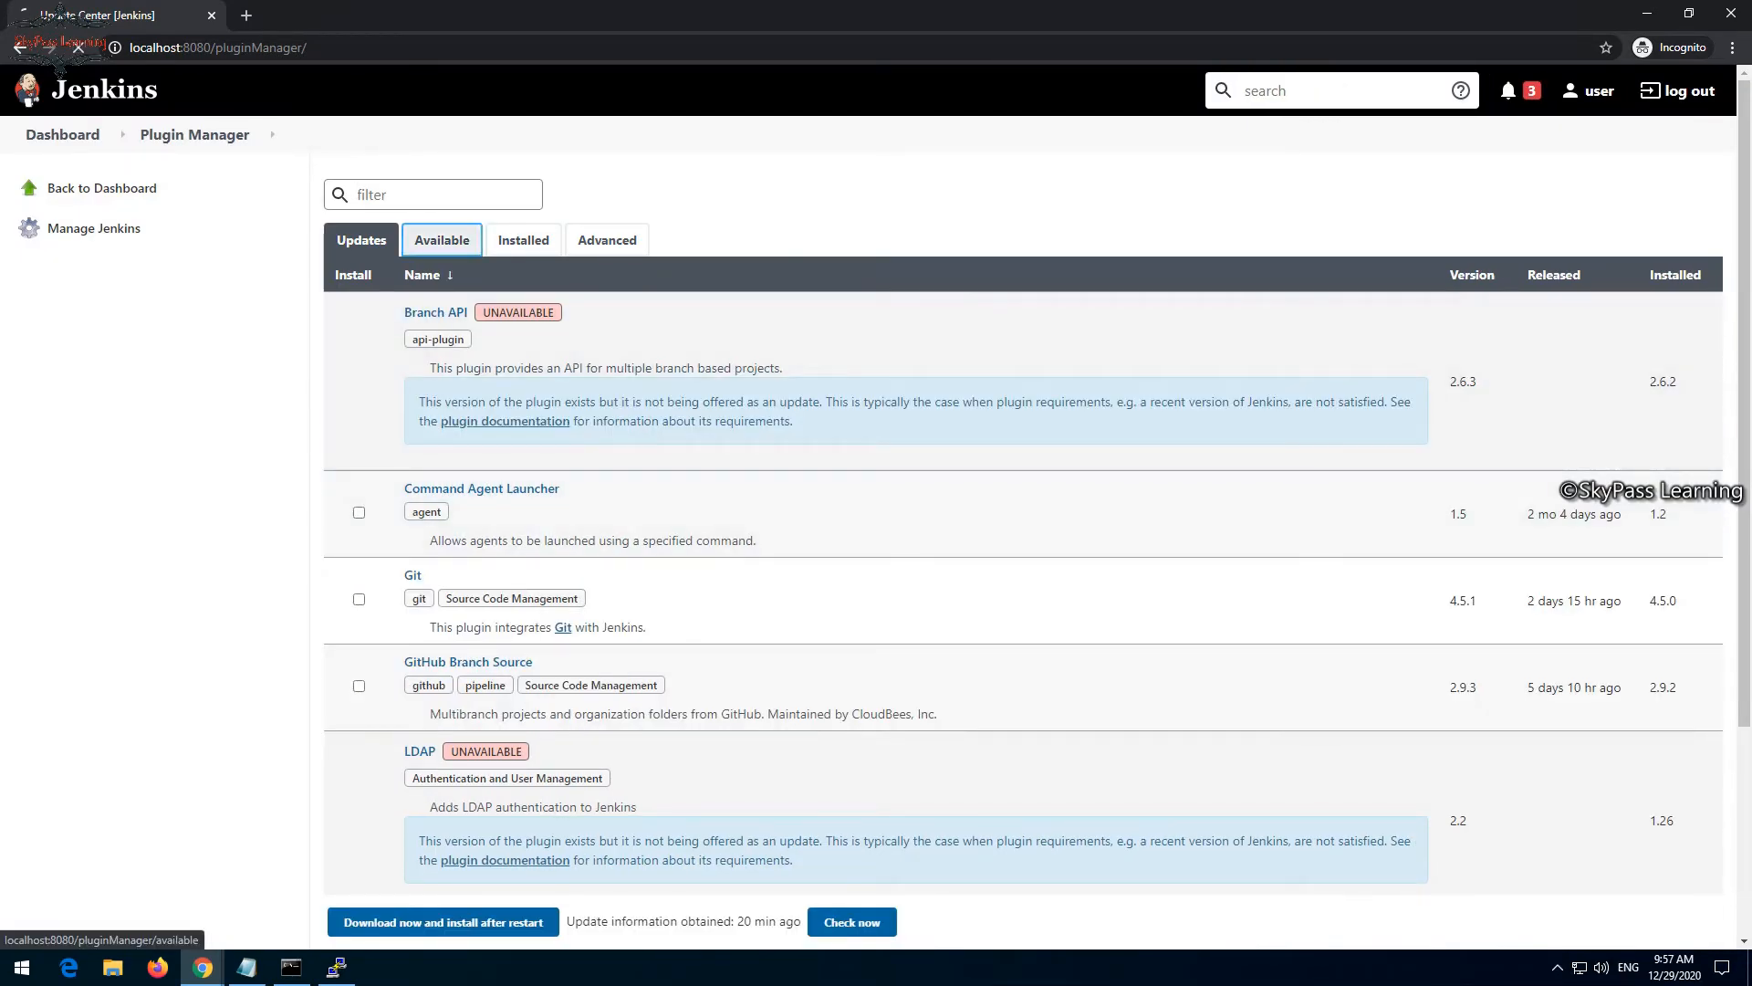
click(442, 240)
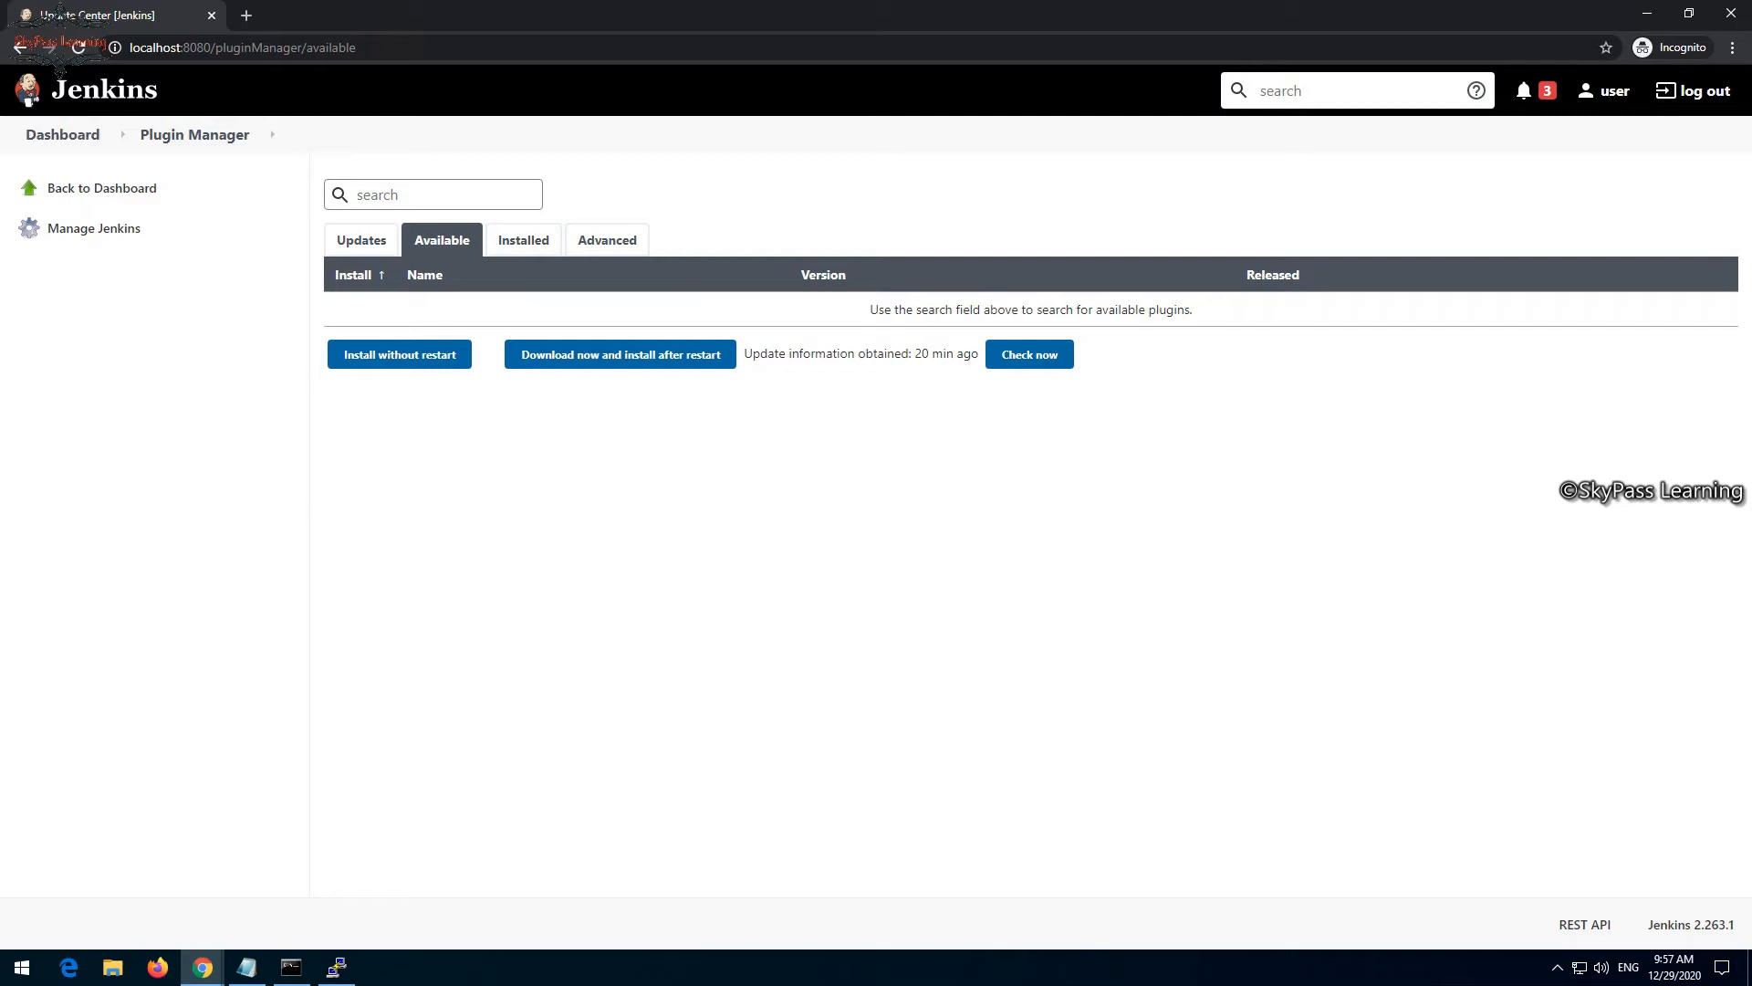
- Search the available plugins for "team servic" and install VS Team Services Continuous Deployment without a restart
text(team ser)
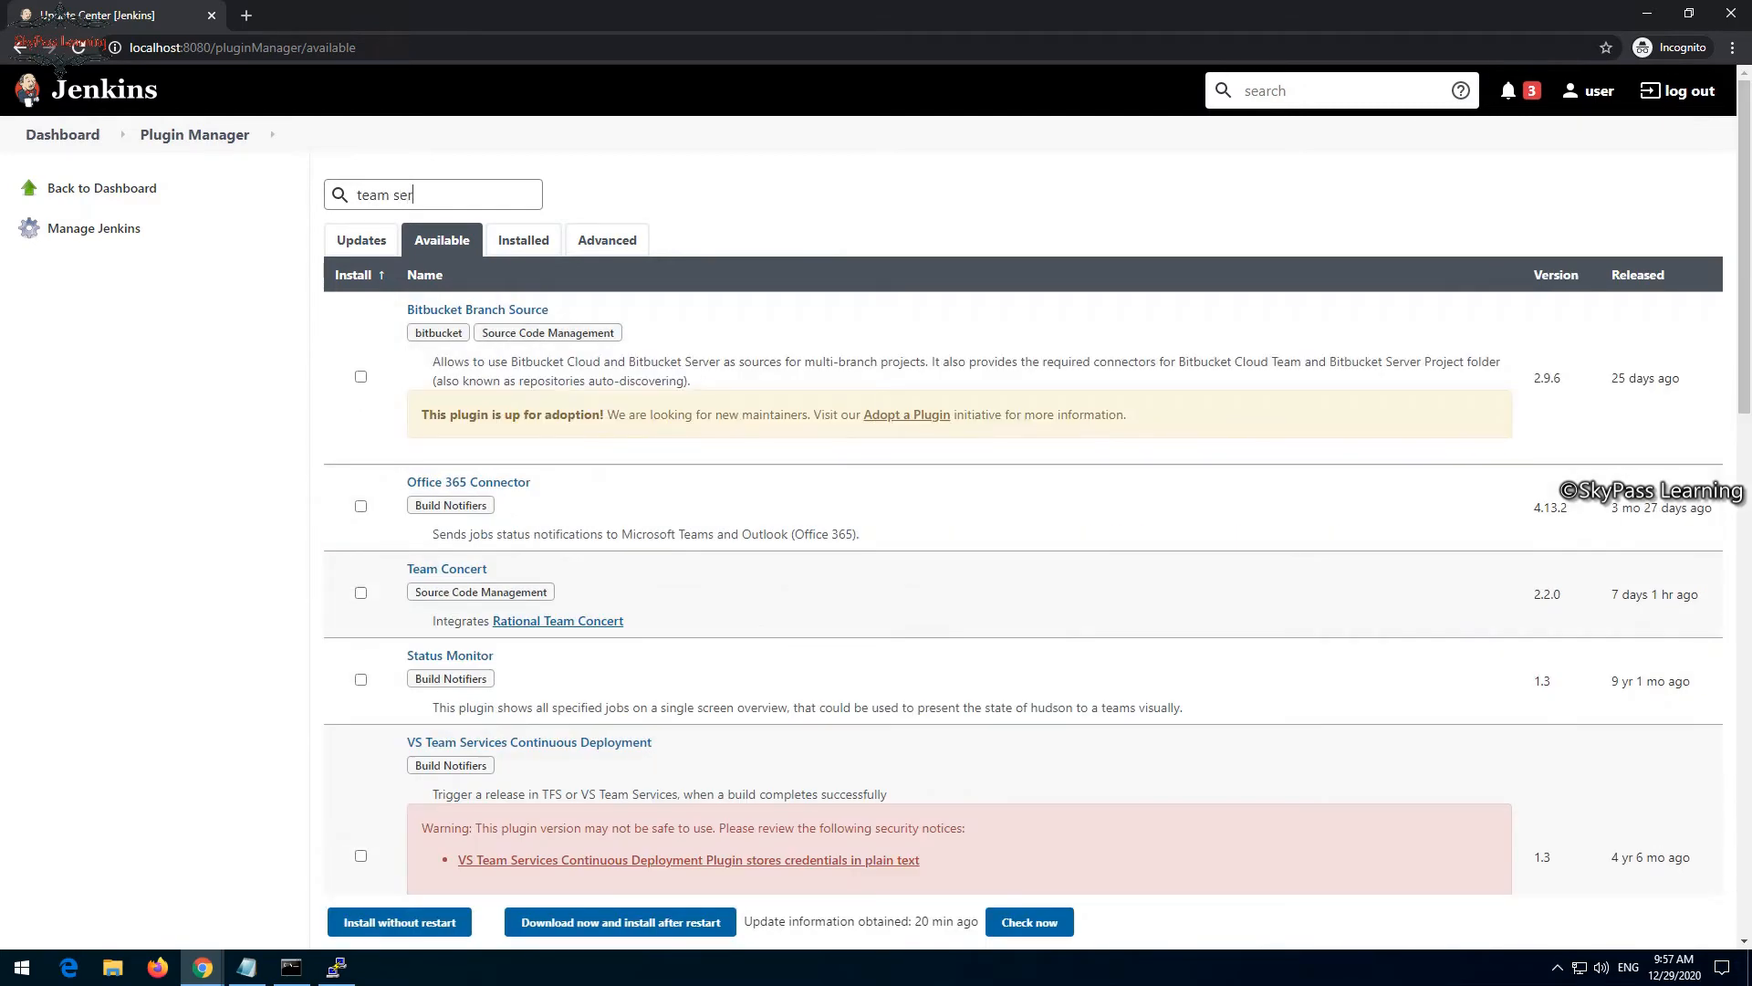
text(vic)
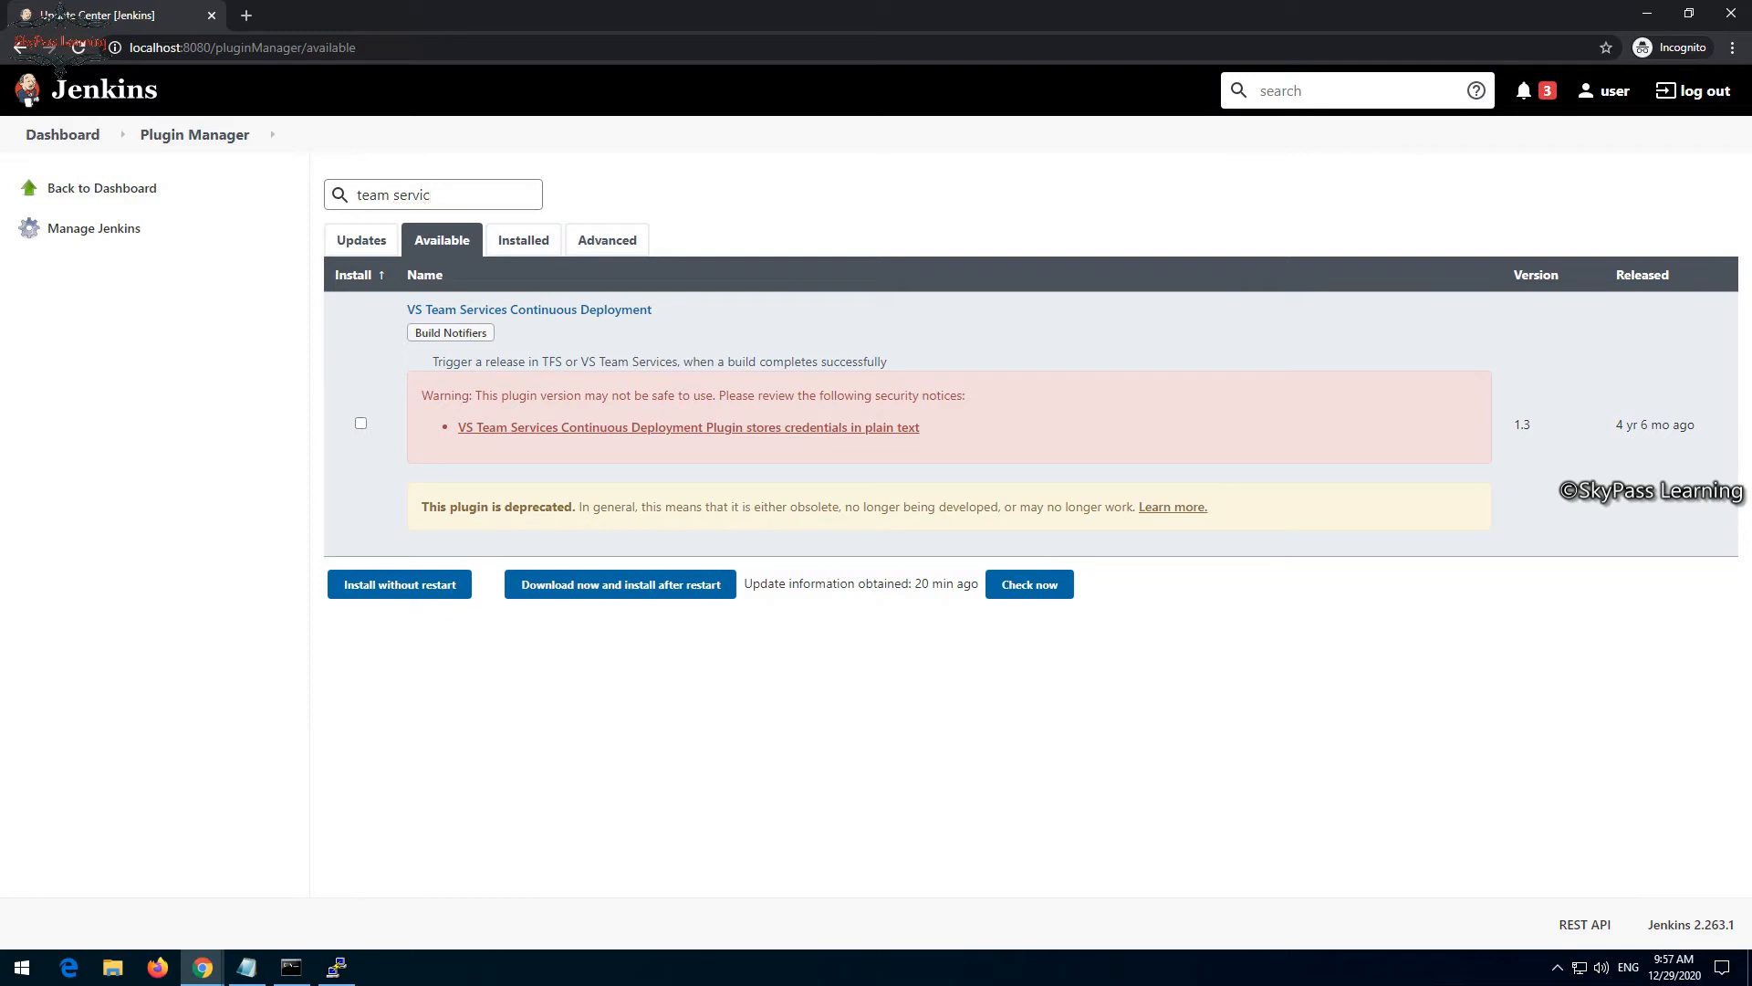
click(361, 422)
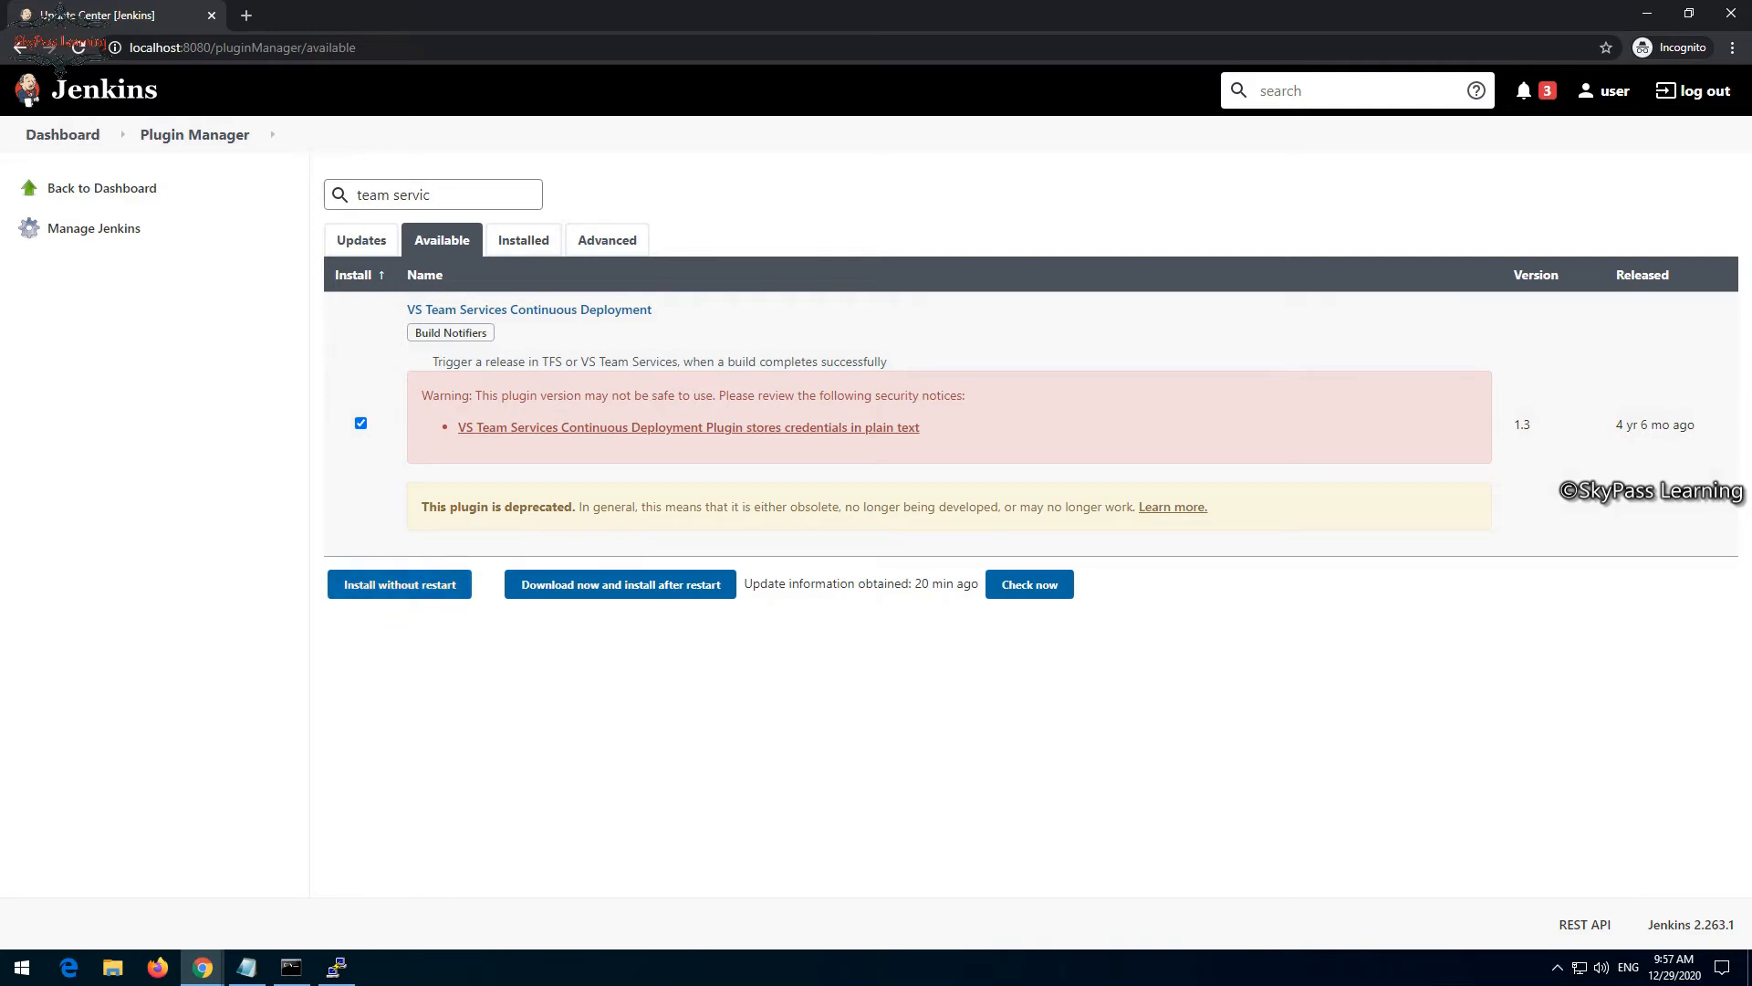
click(400, 584)
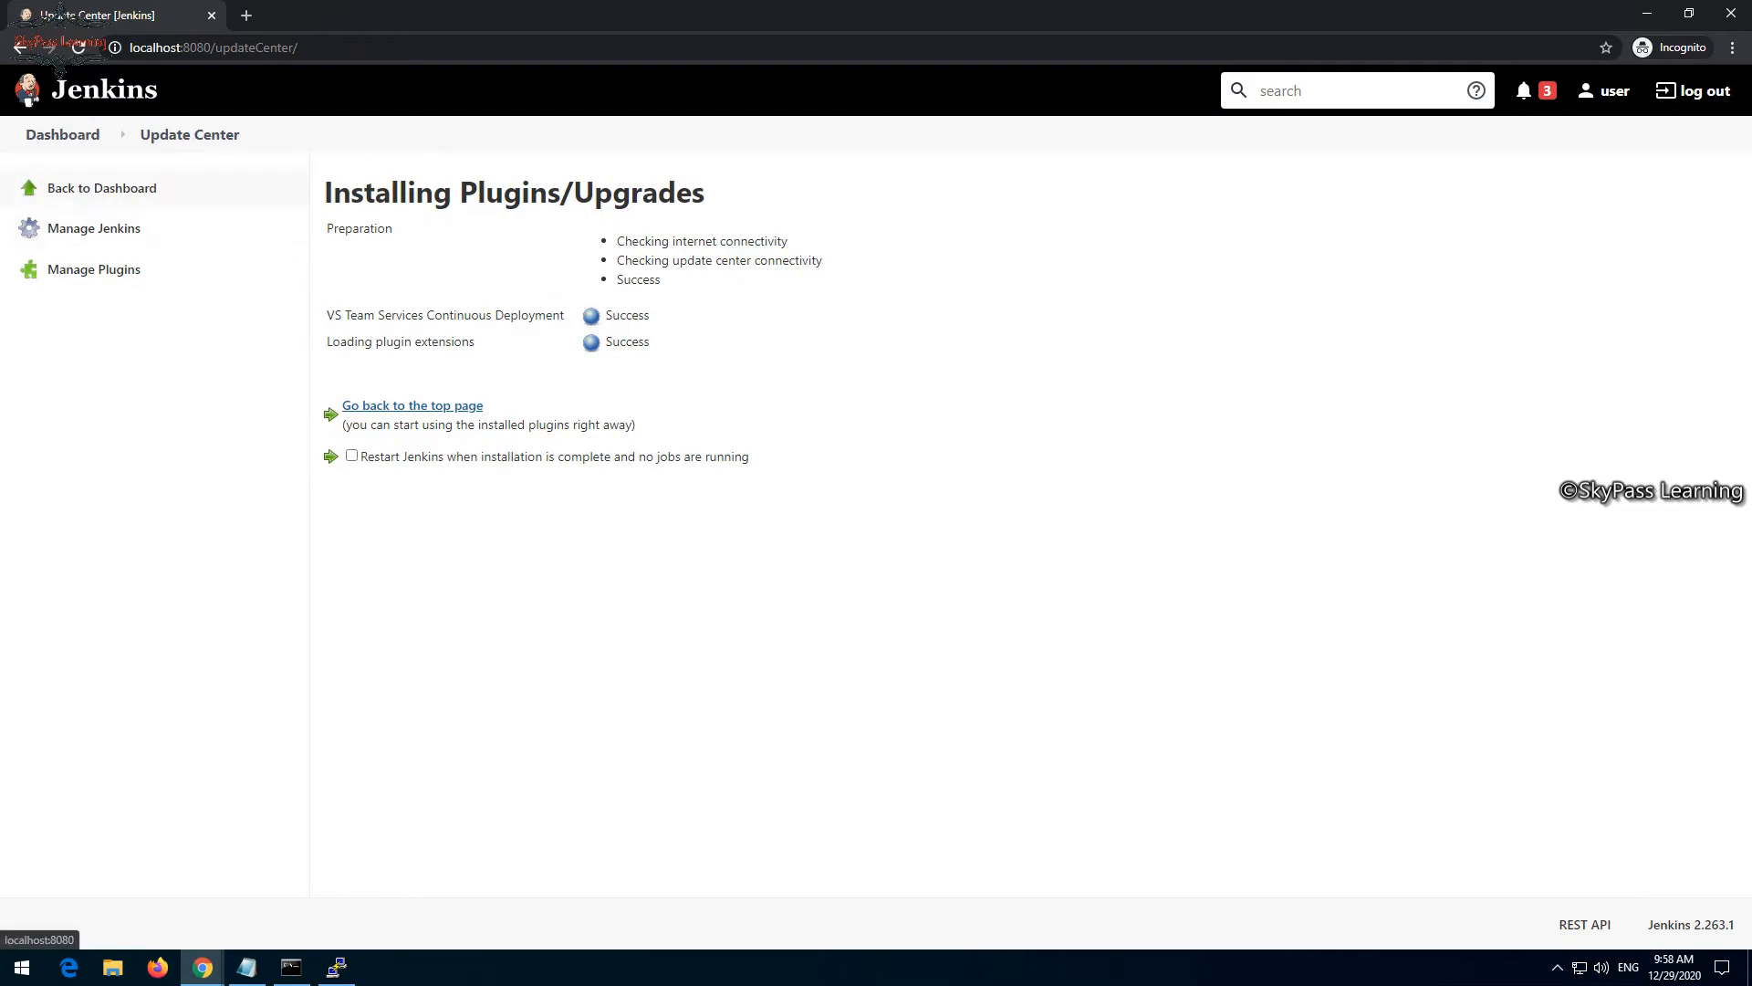
- Search the available plugins for "maven-plu" and install the Maven Integration plugin without a restart
click(94, 269)
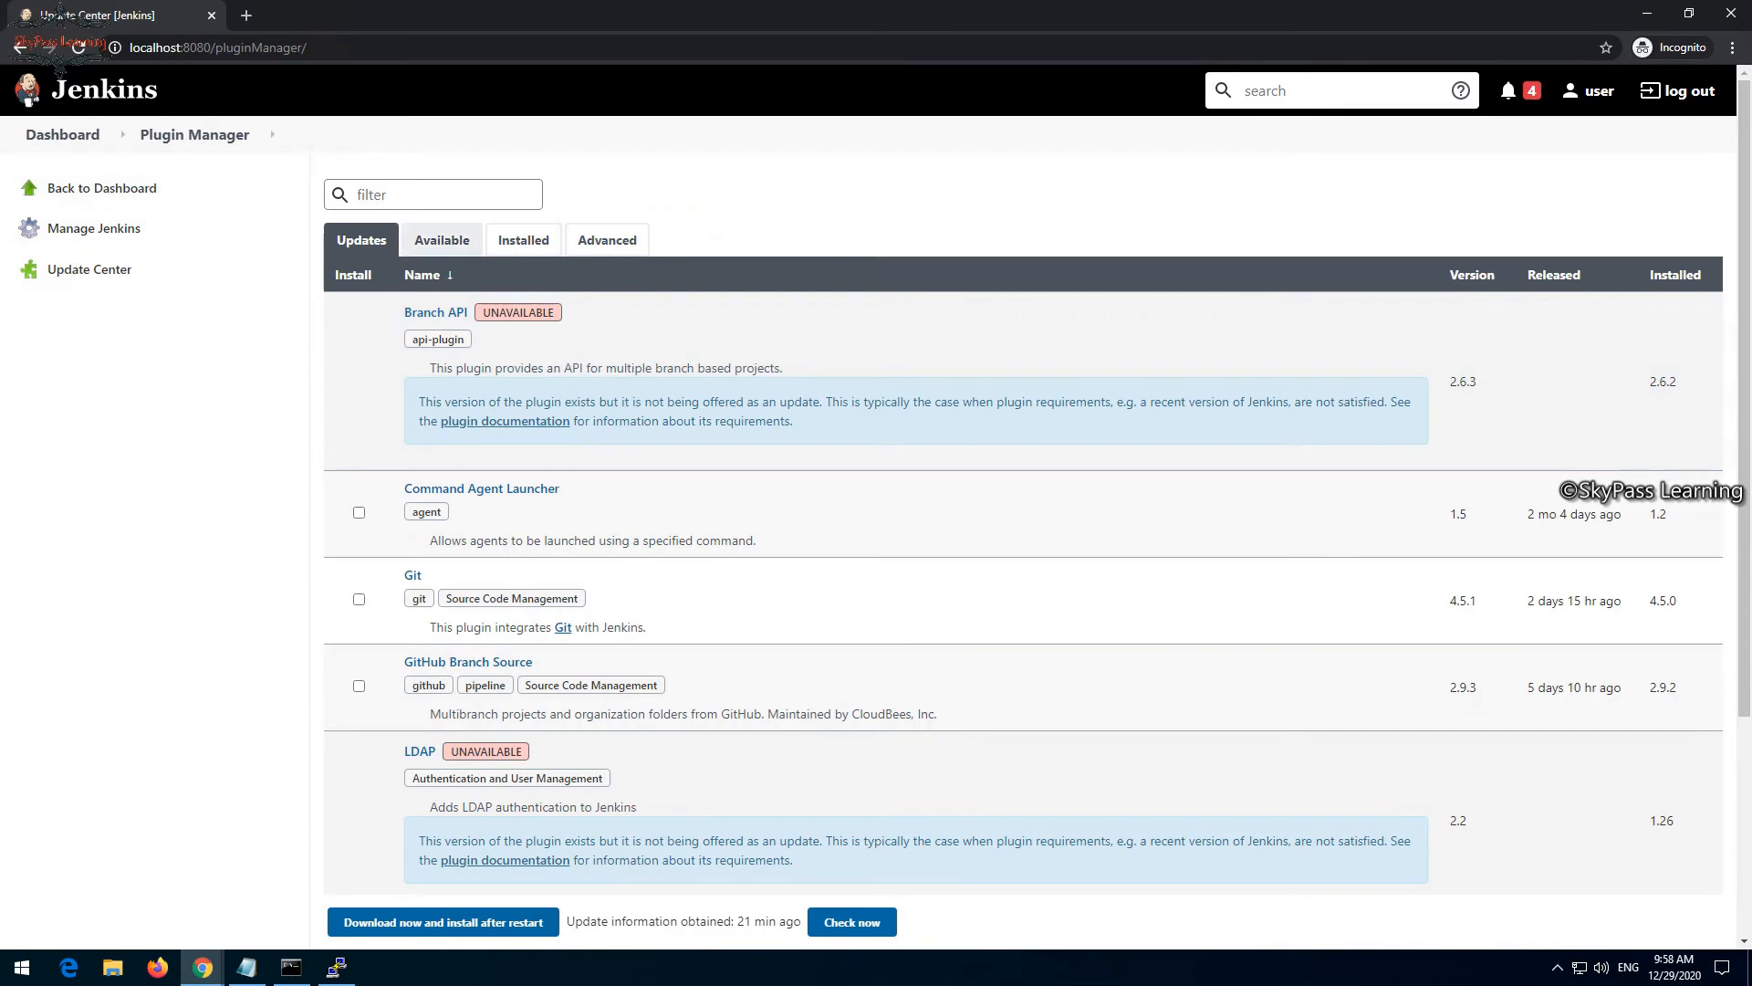
click(442, 241)
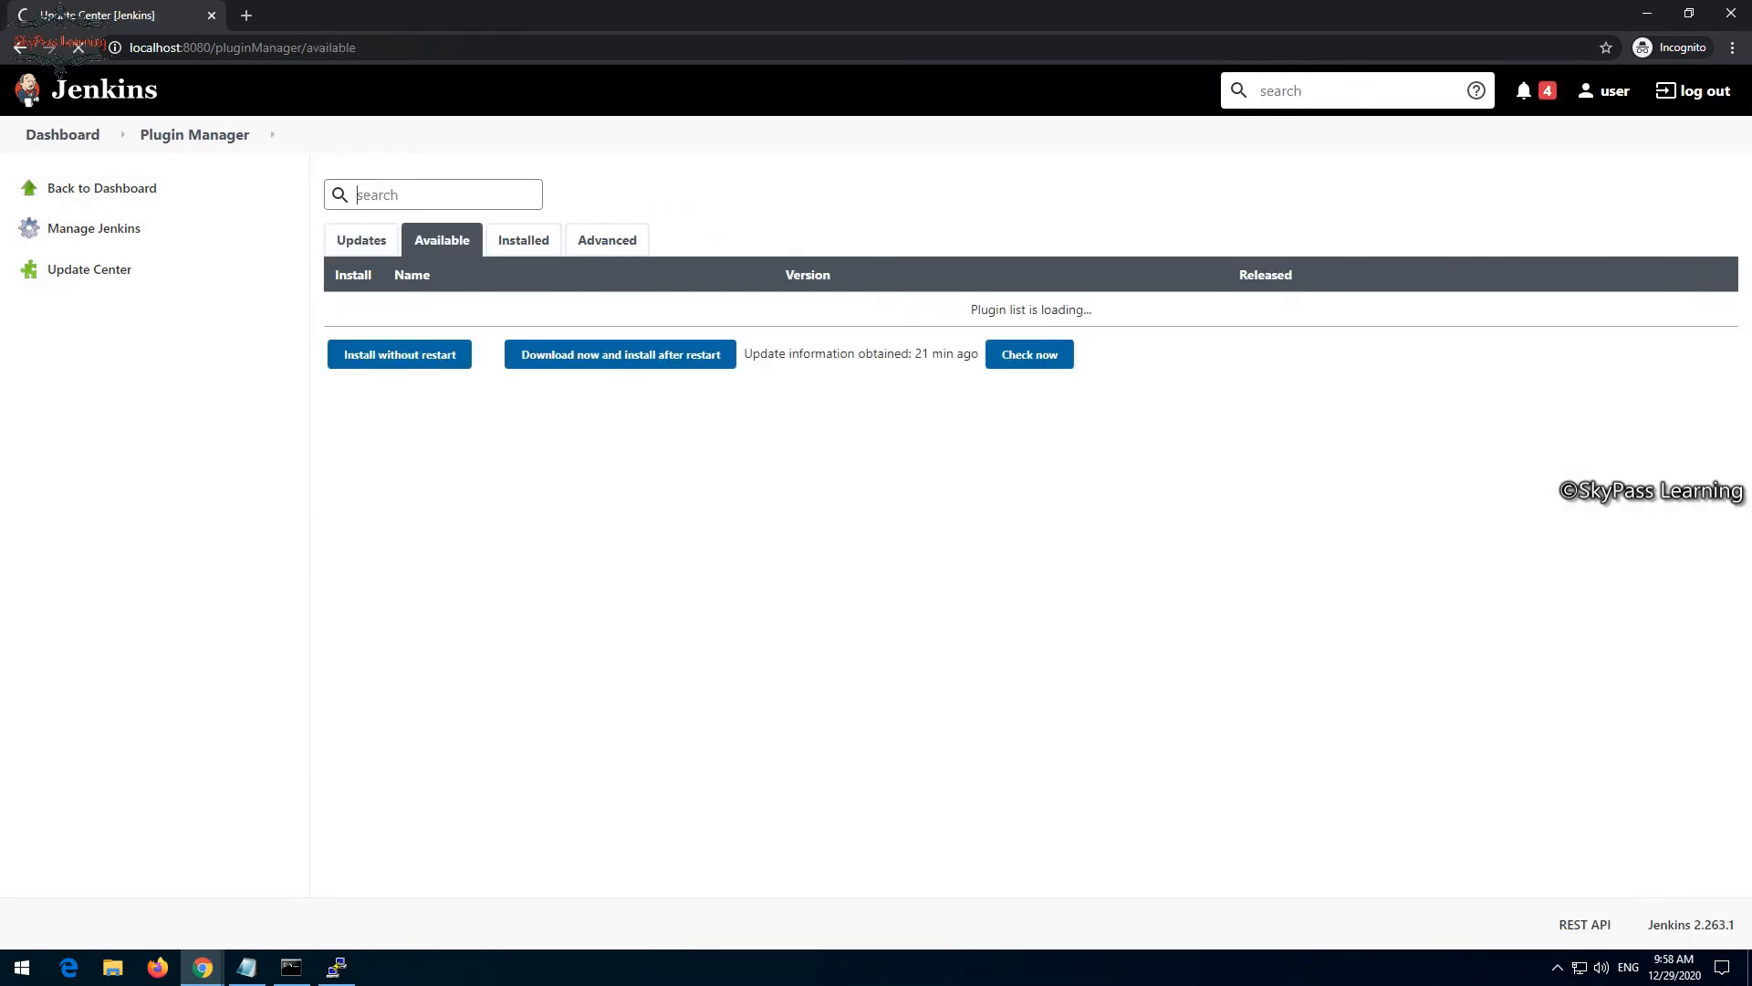
text(maven)
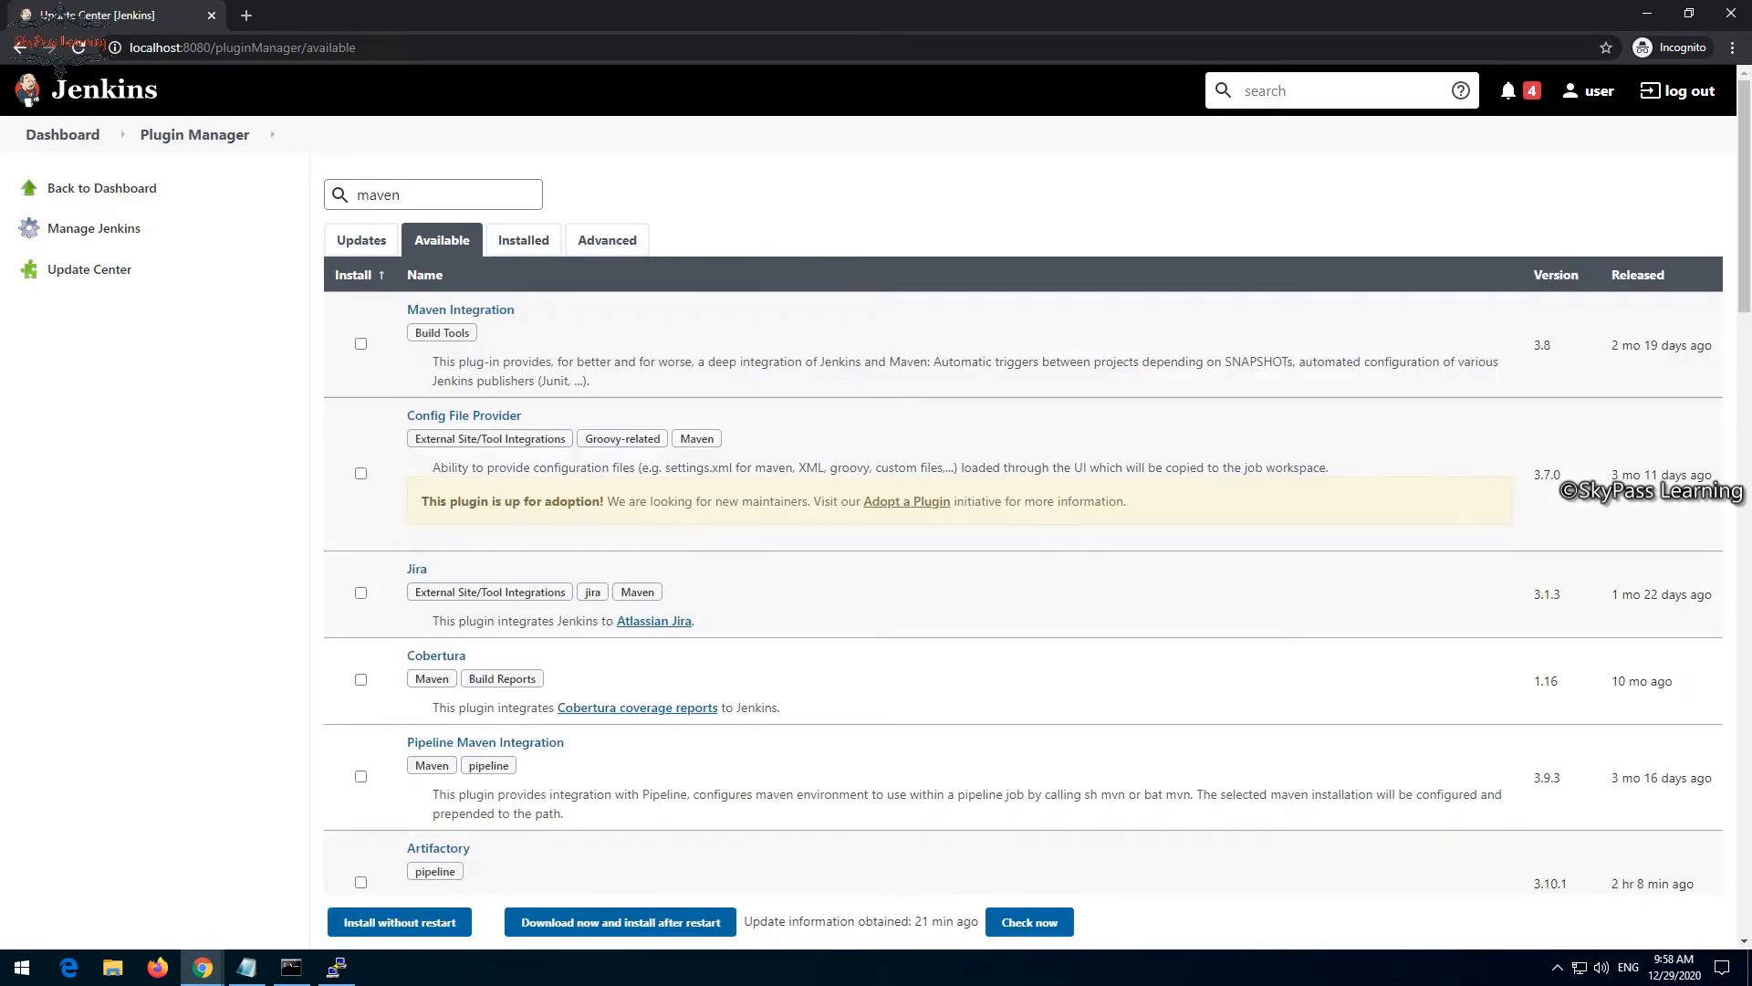
text(-)
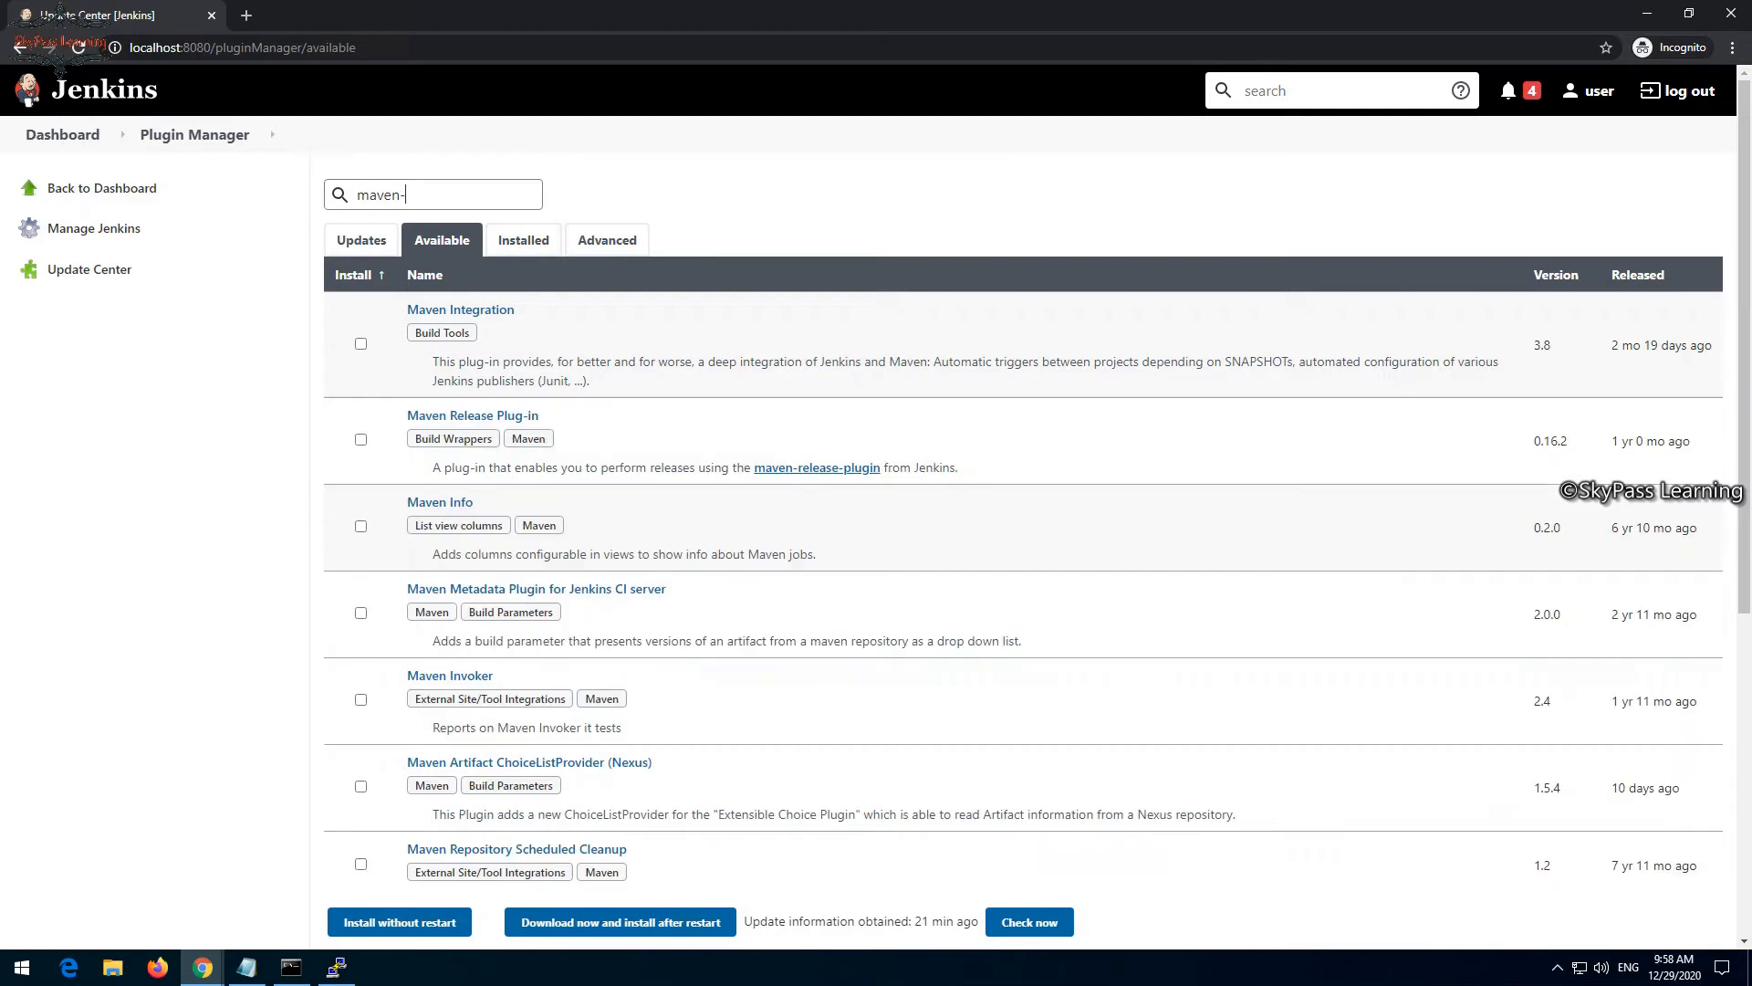
text(plu)
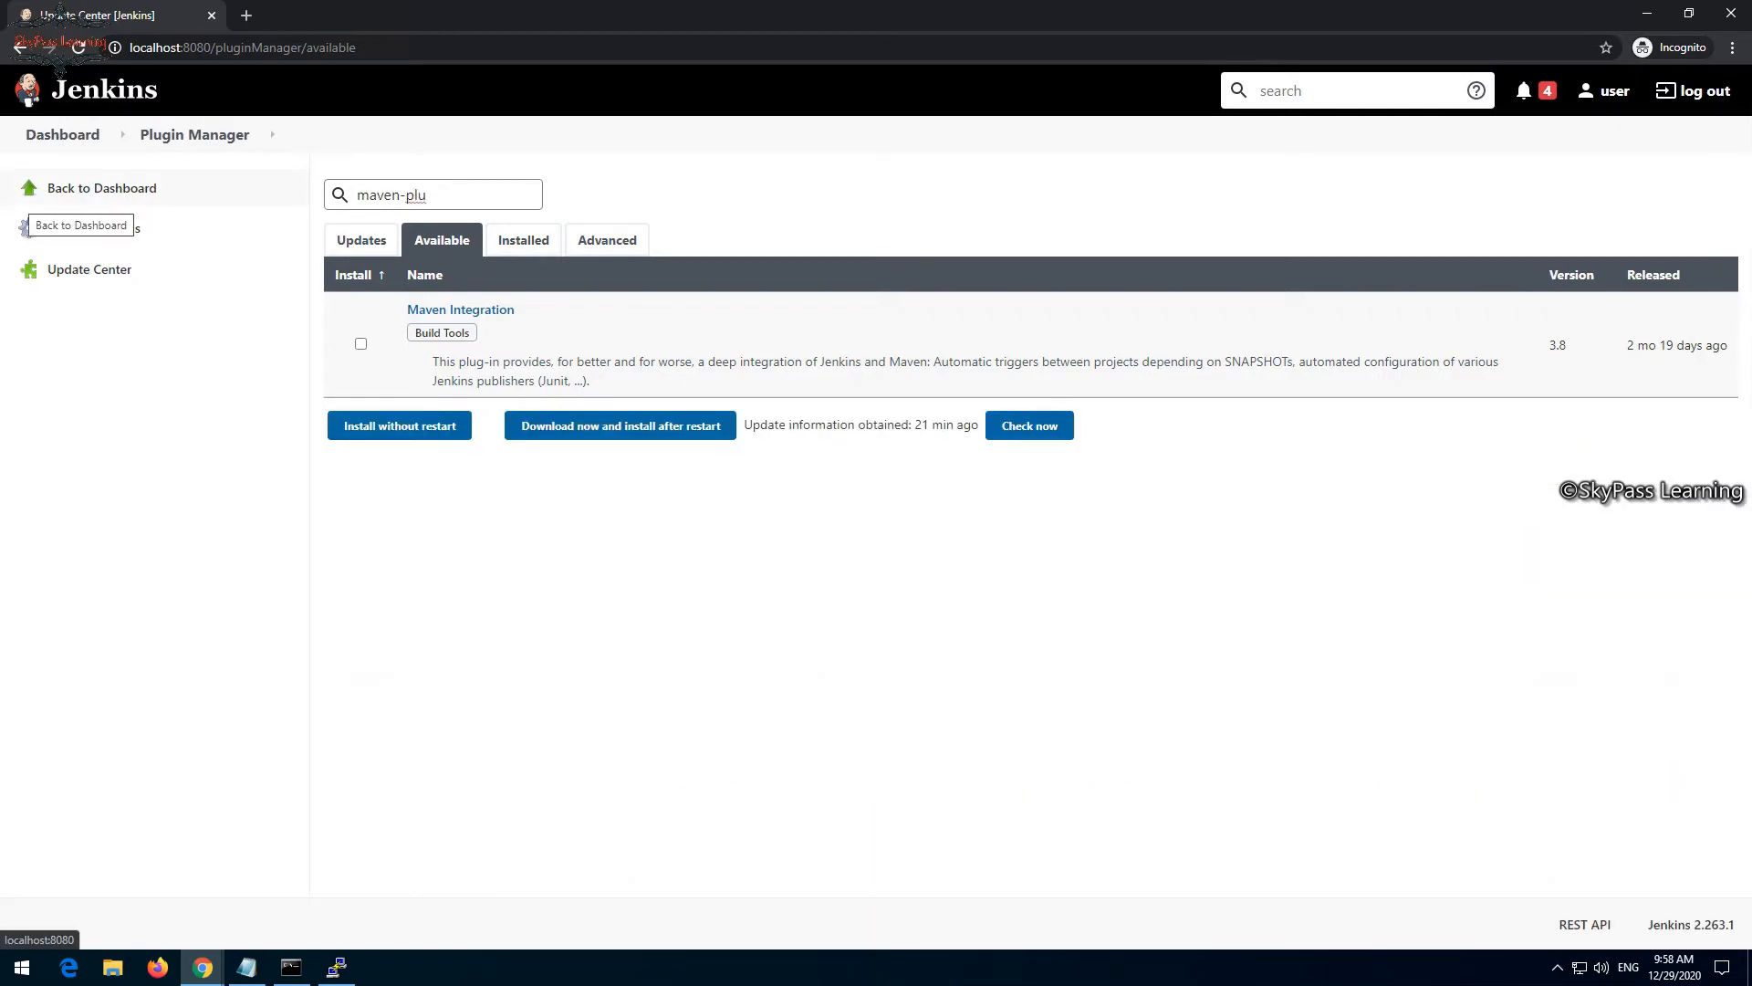
click(360, 343)
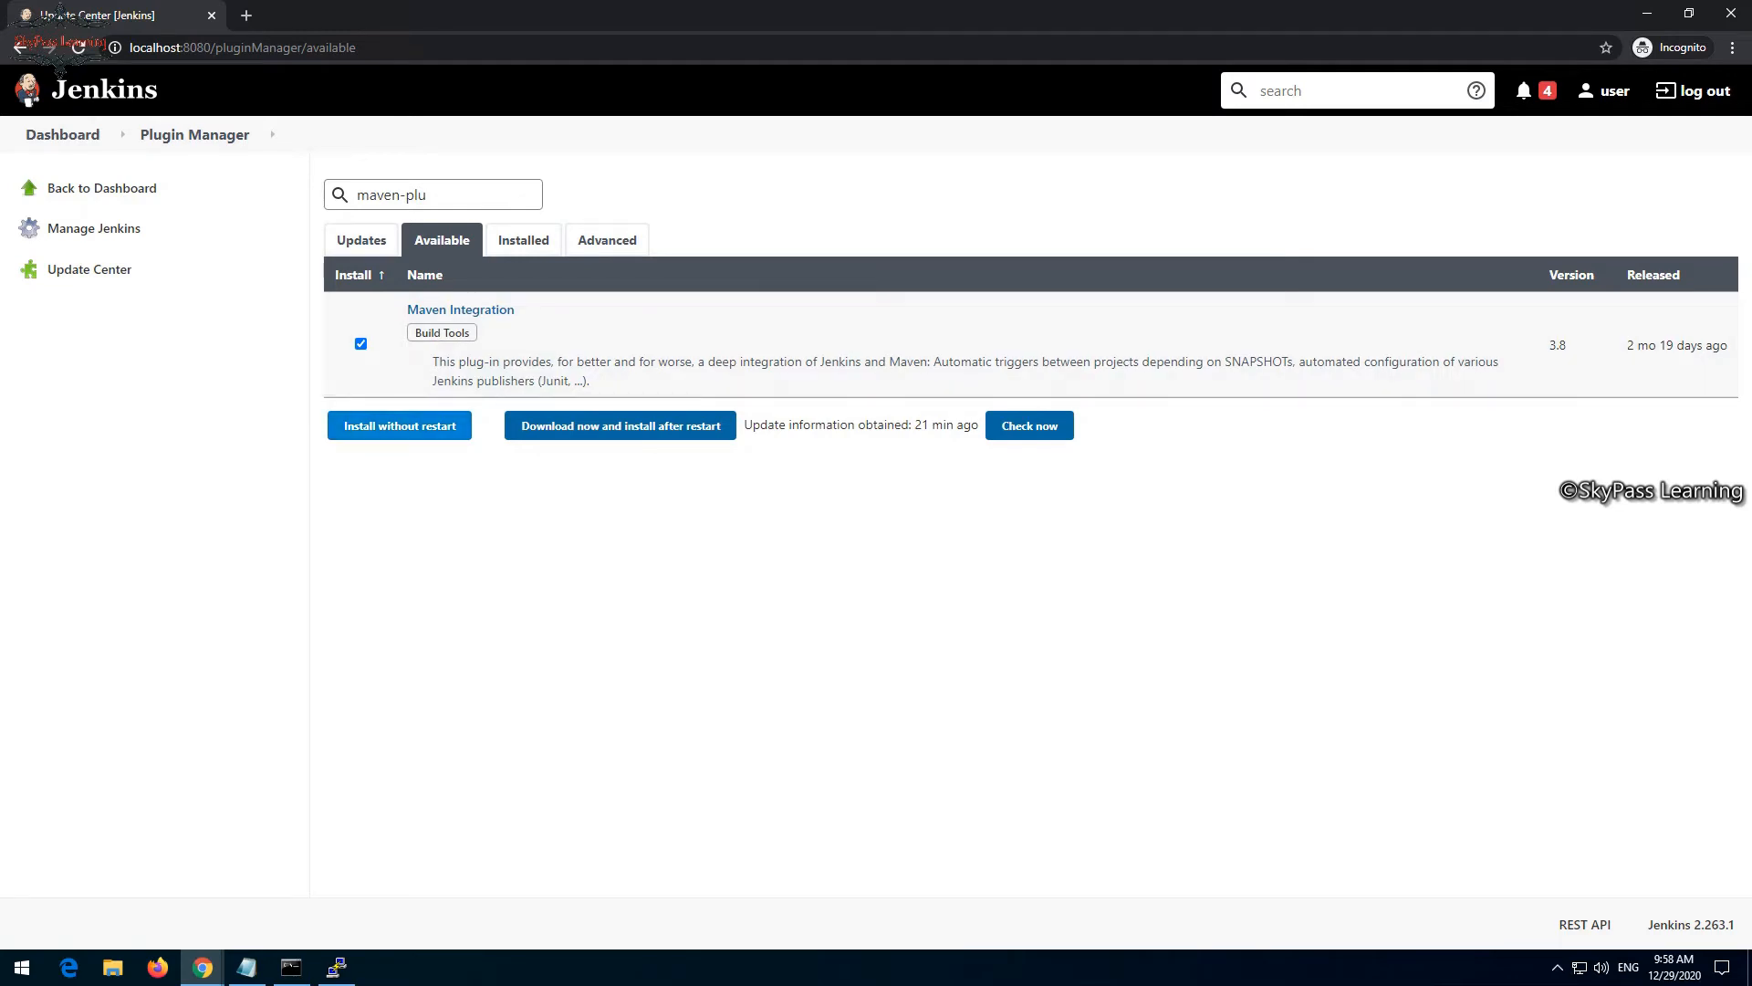
click(400, 425)
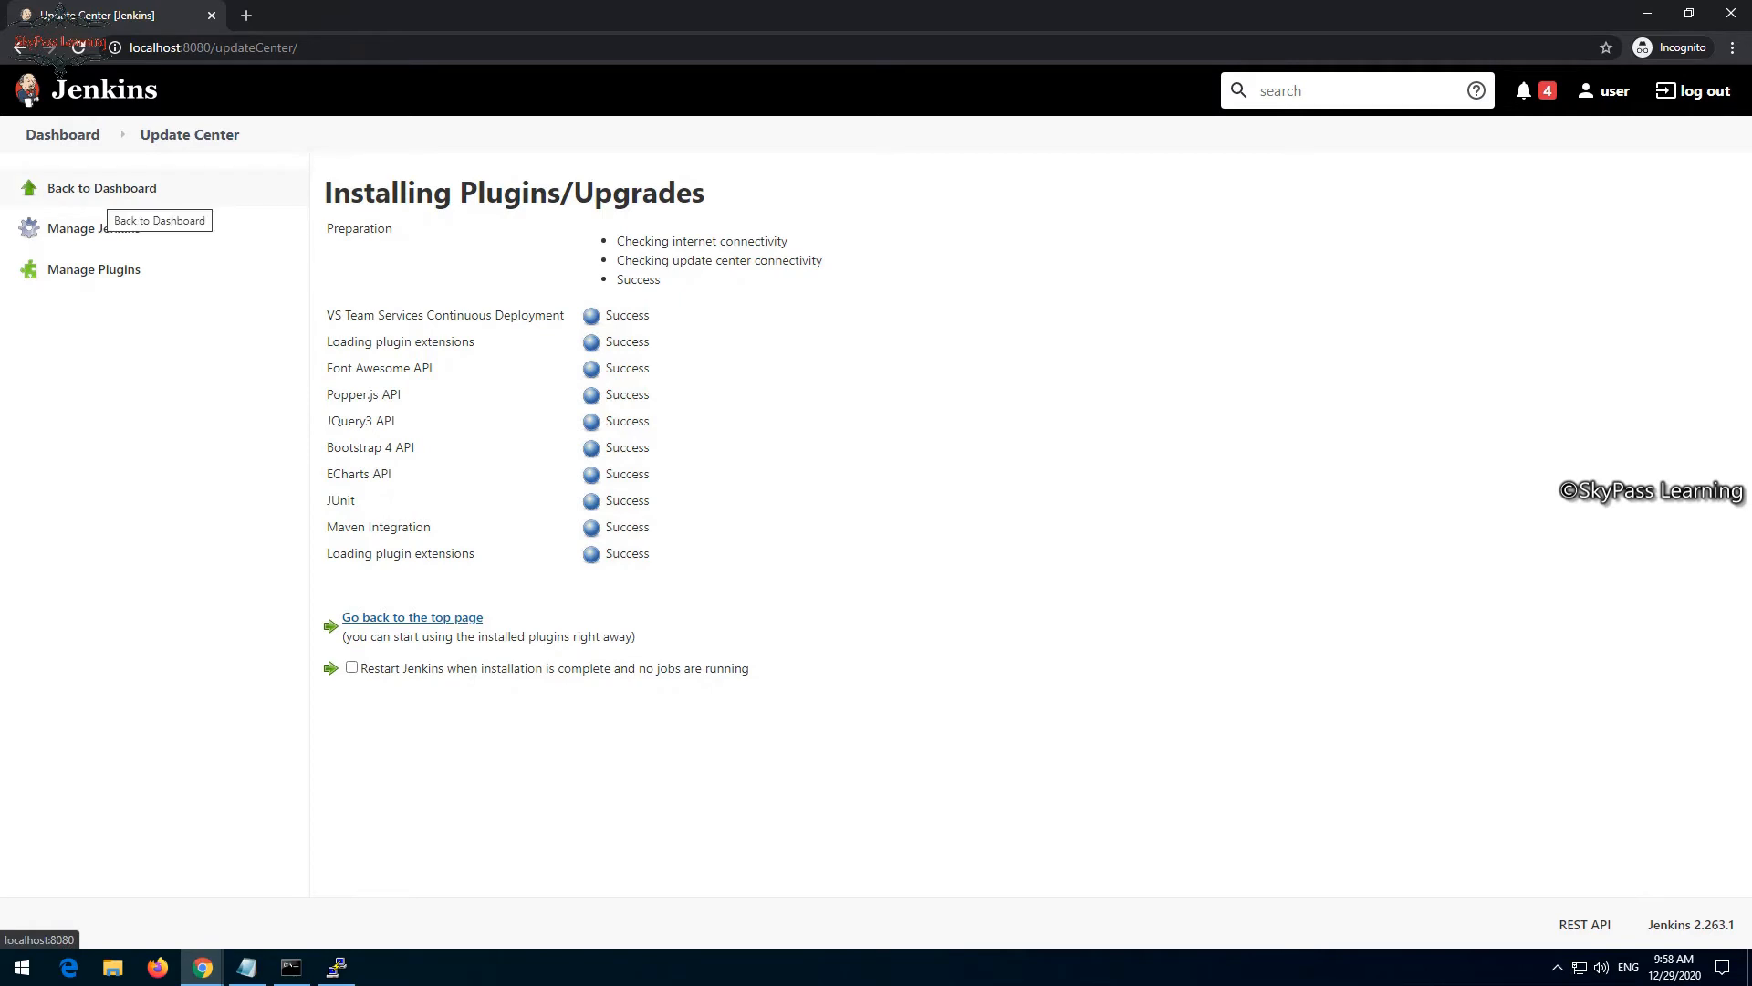
- View the Configure Global Security settings under Manage Jenkins and return to the dashboard
click(111, 192)
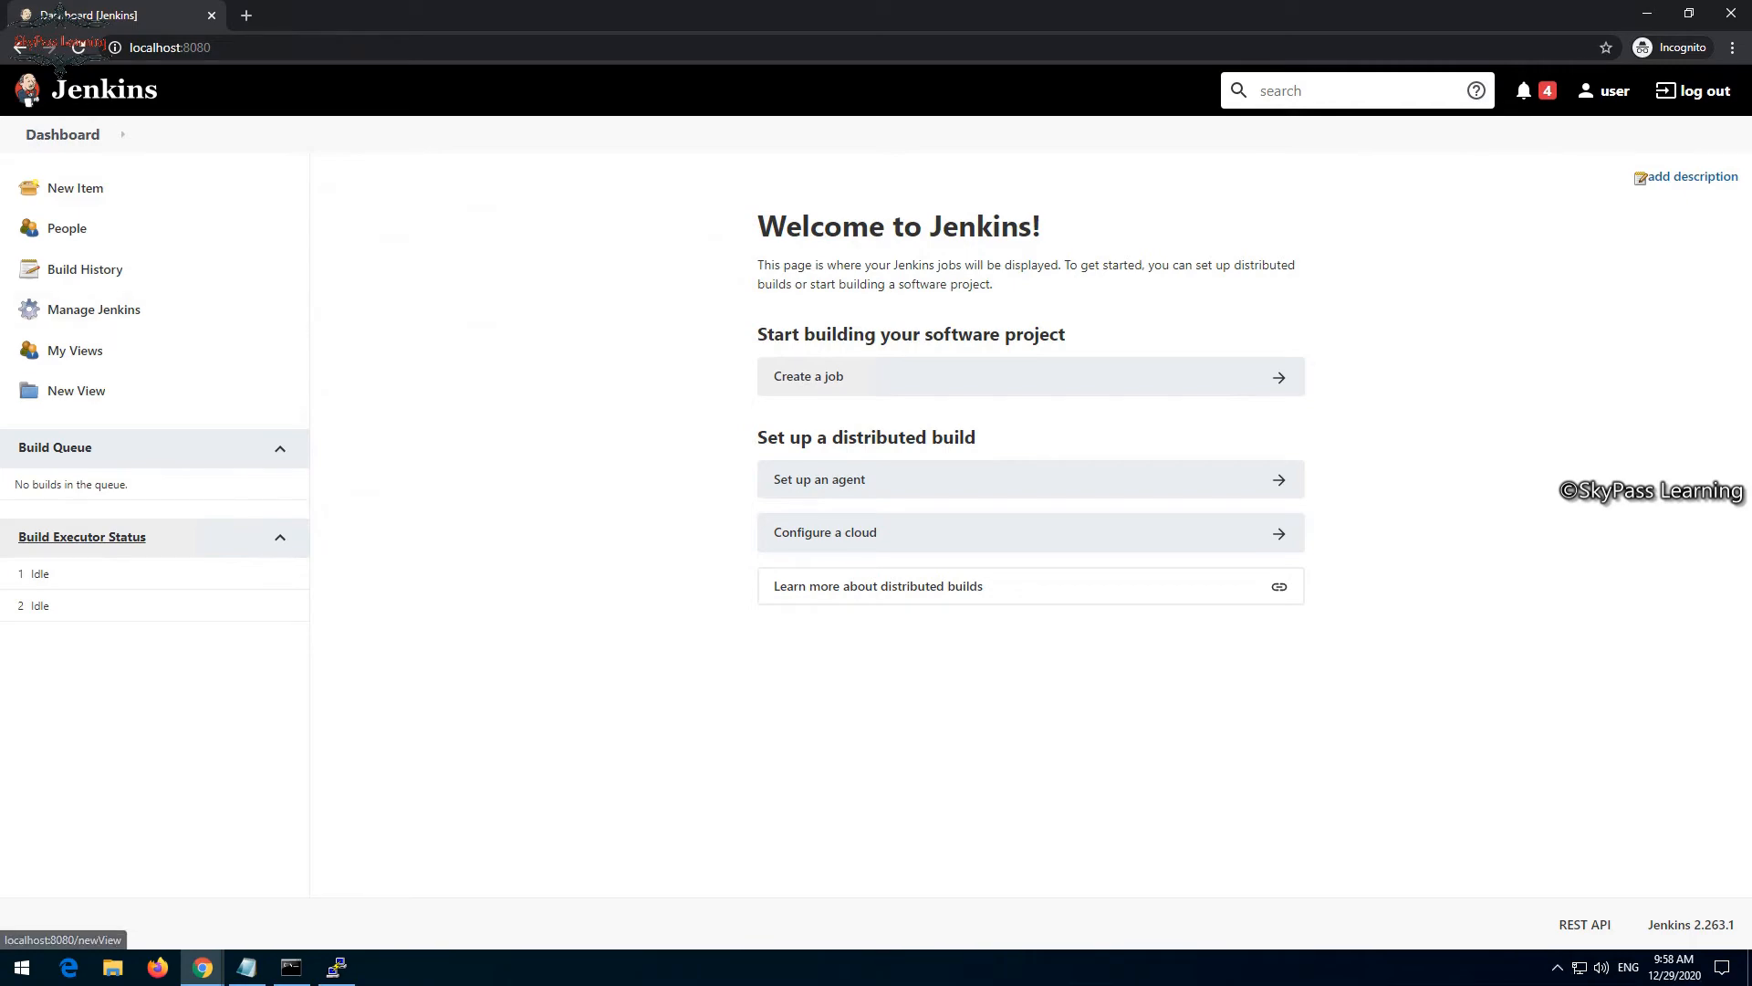
click(92, 309)
scroll(1022, 548, down, 12)
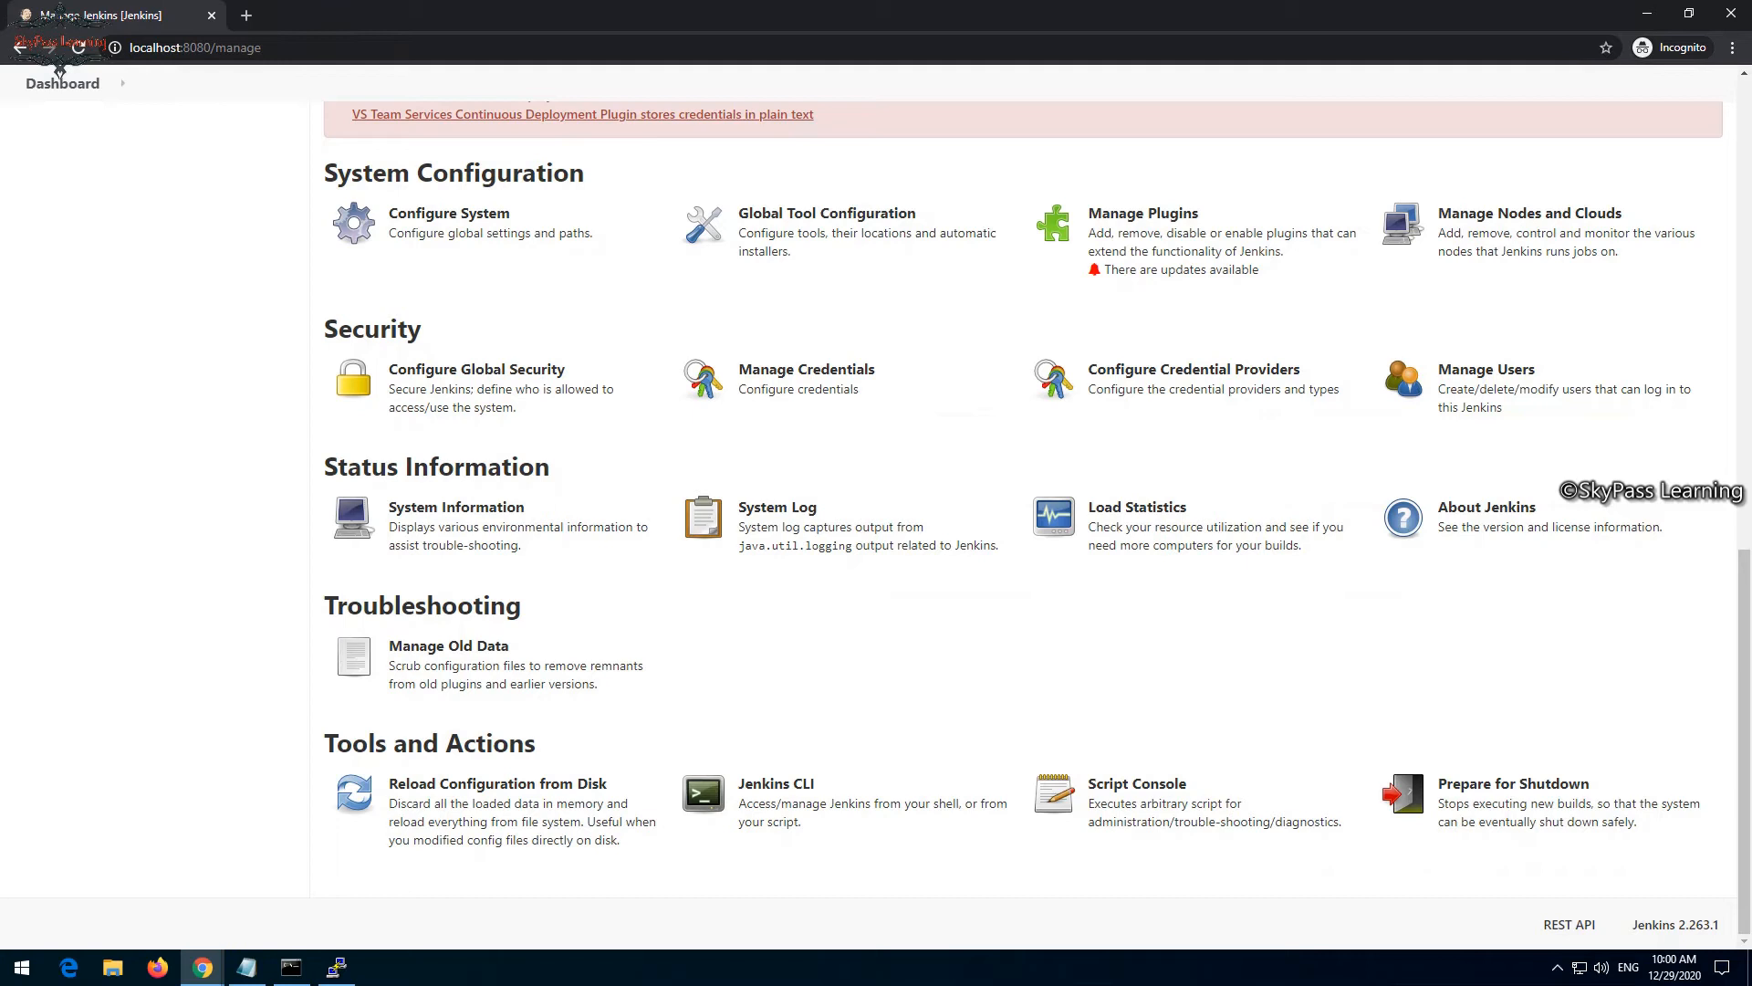
click(477, 369)
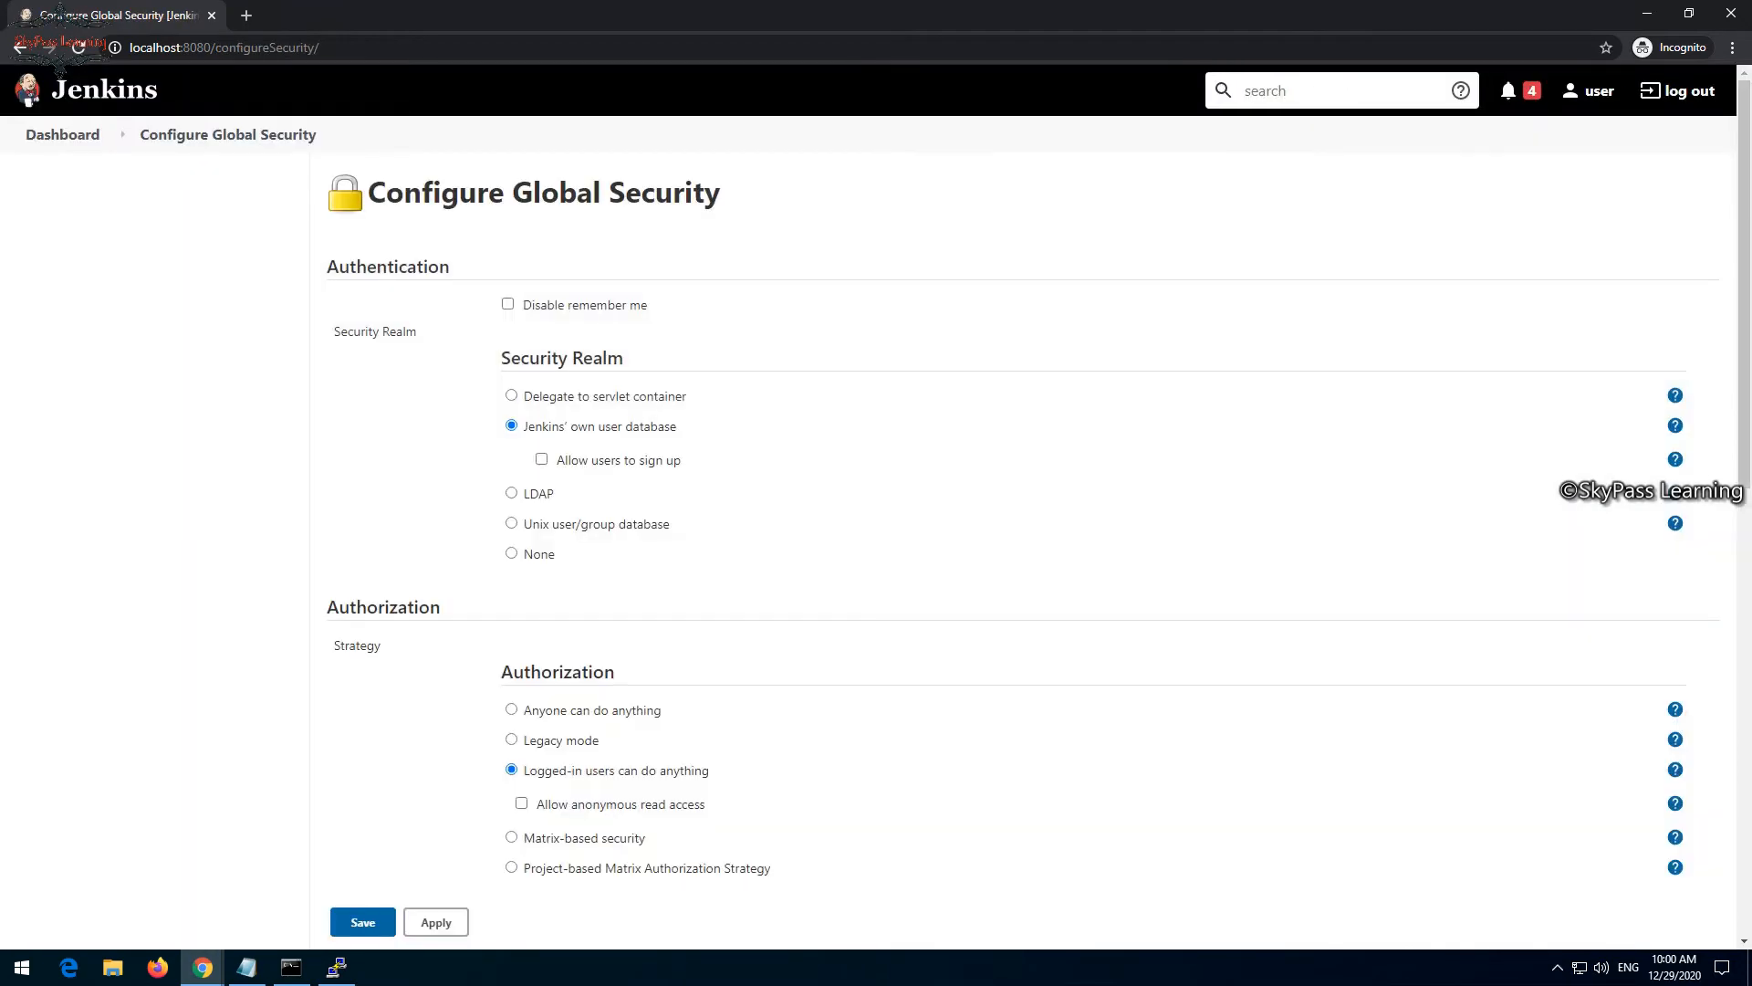
click(62, 134)
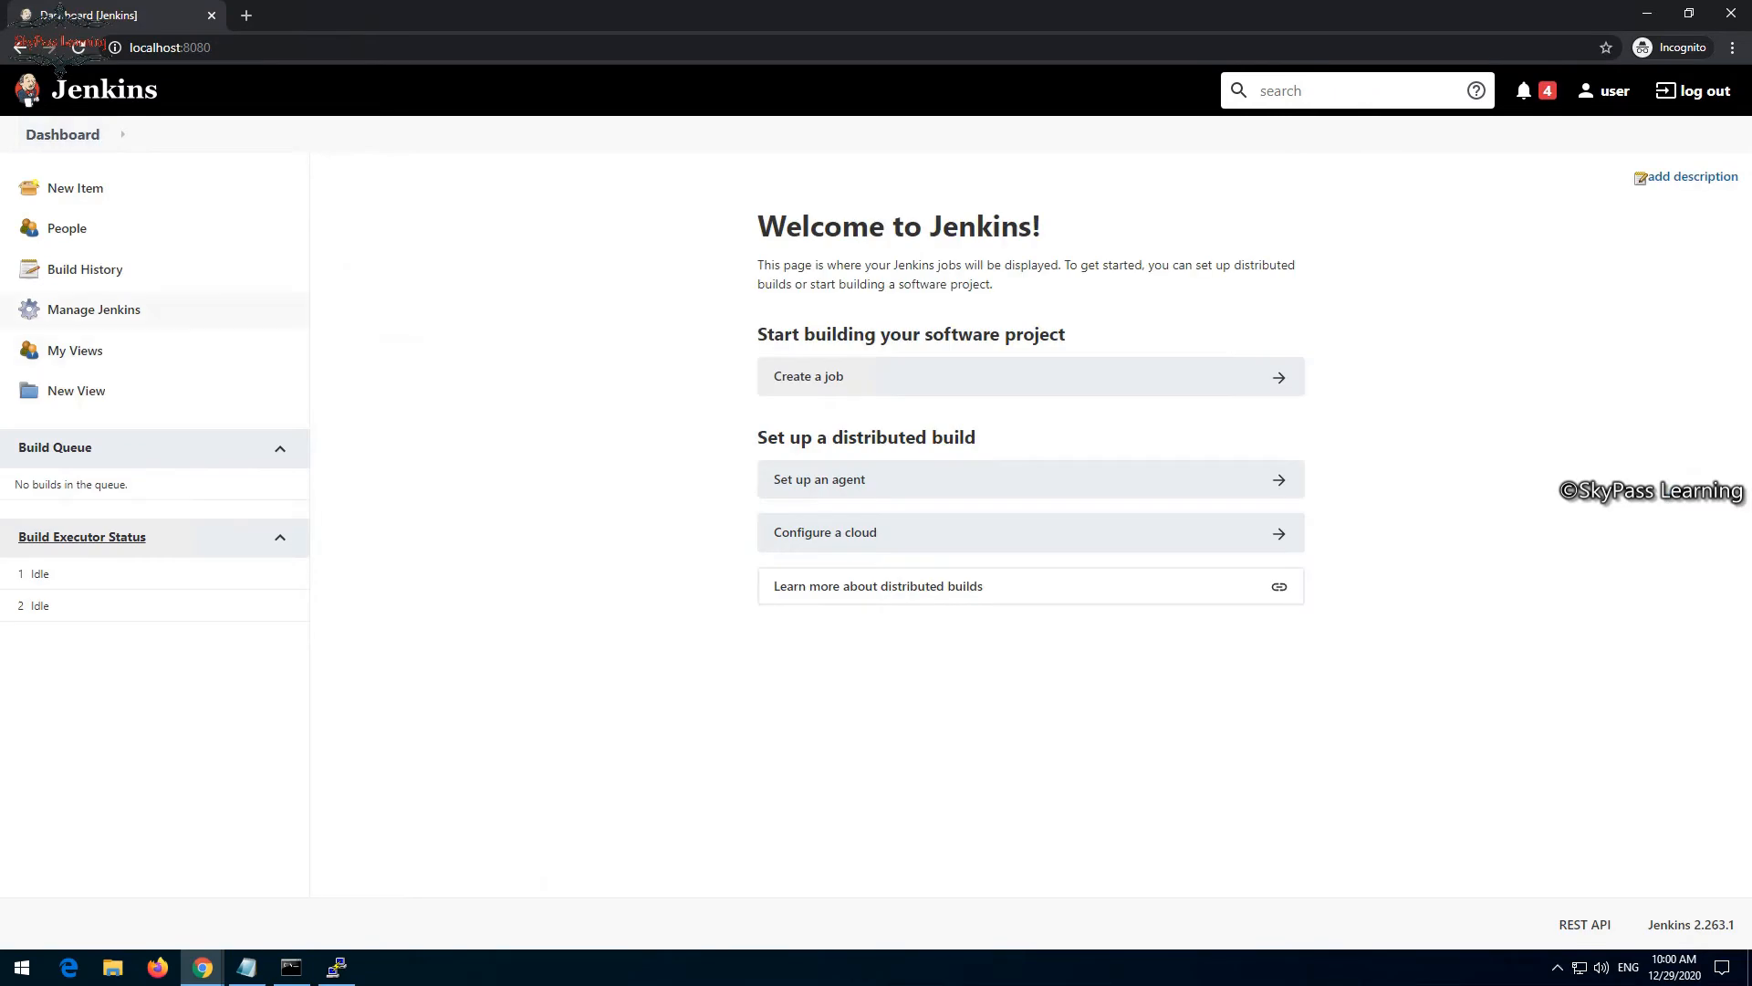
- Open Global Tool Configuration under Manage Jenkins and add a Maven installation
click(93, 309)
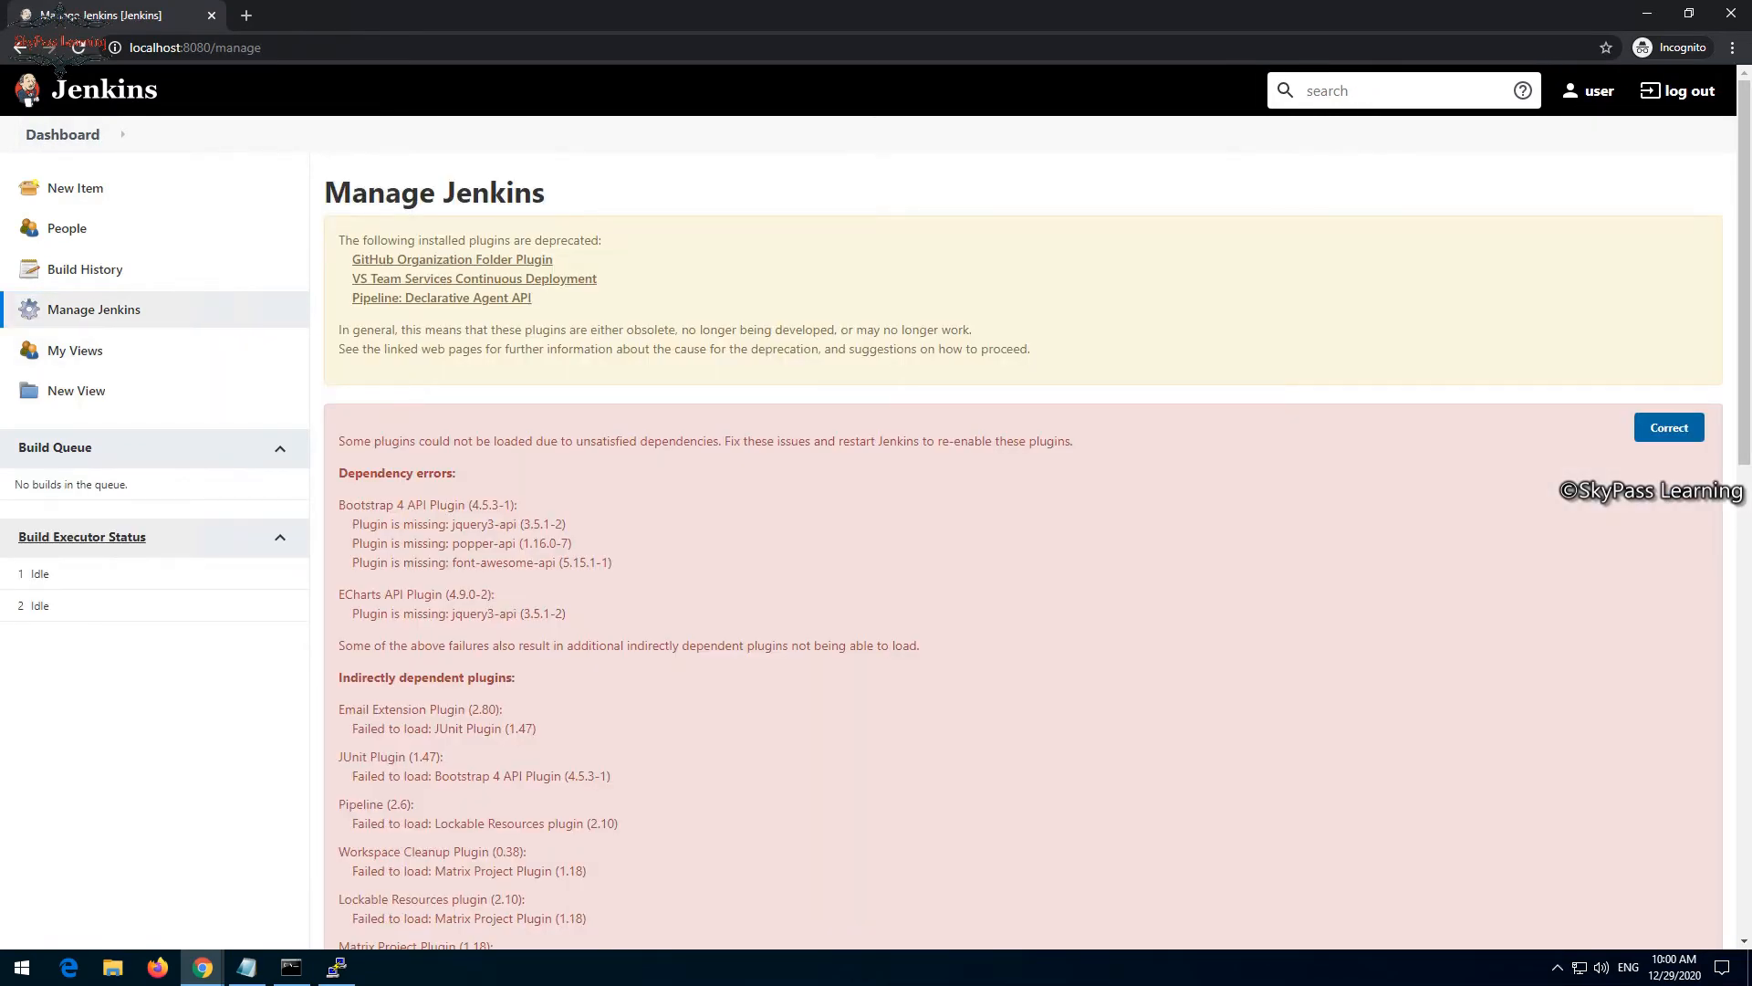
scroll(499, 525, down, 10)
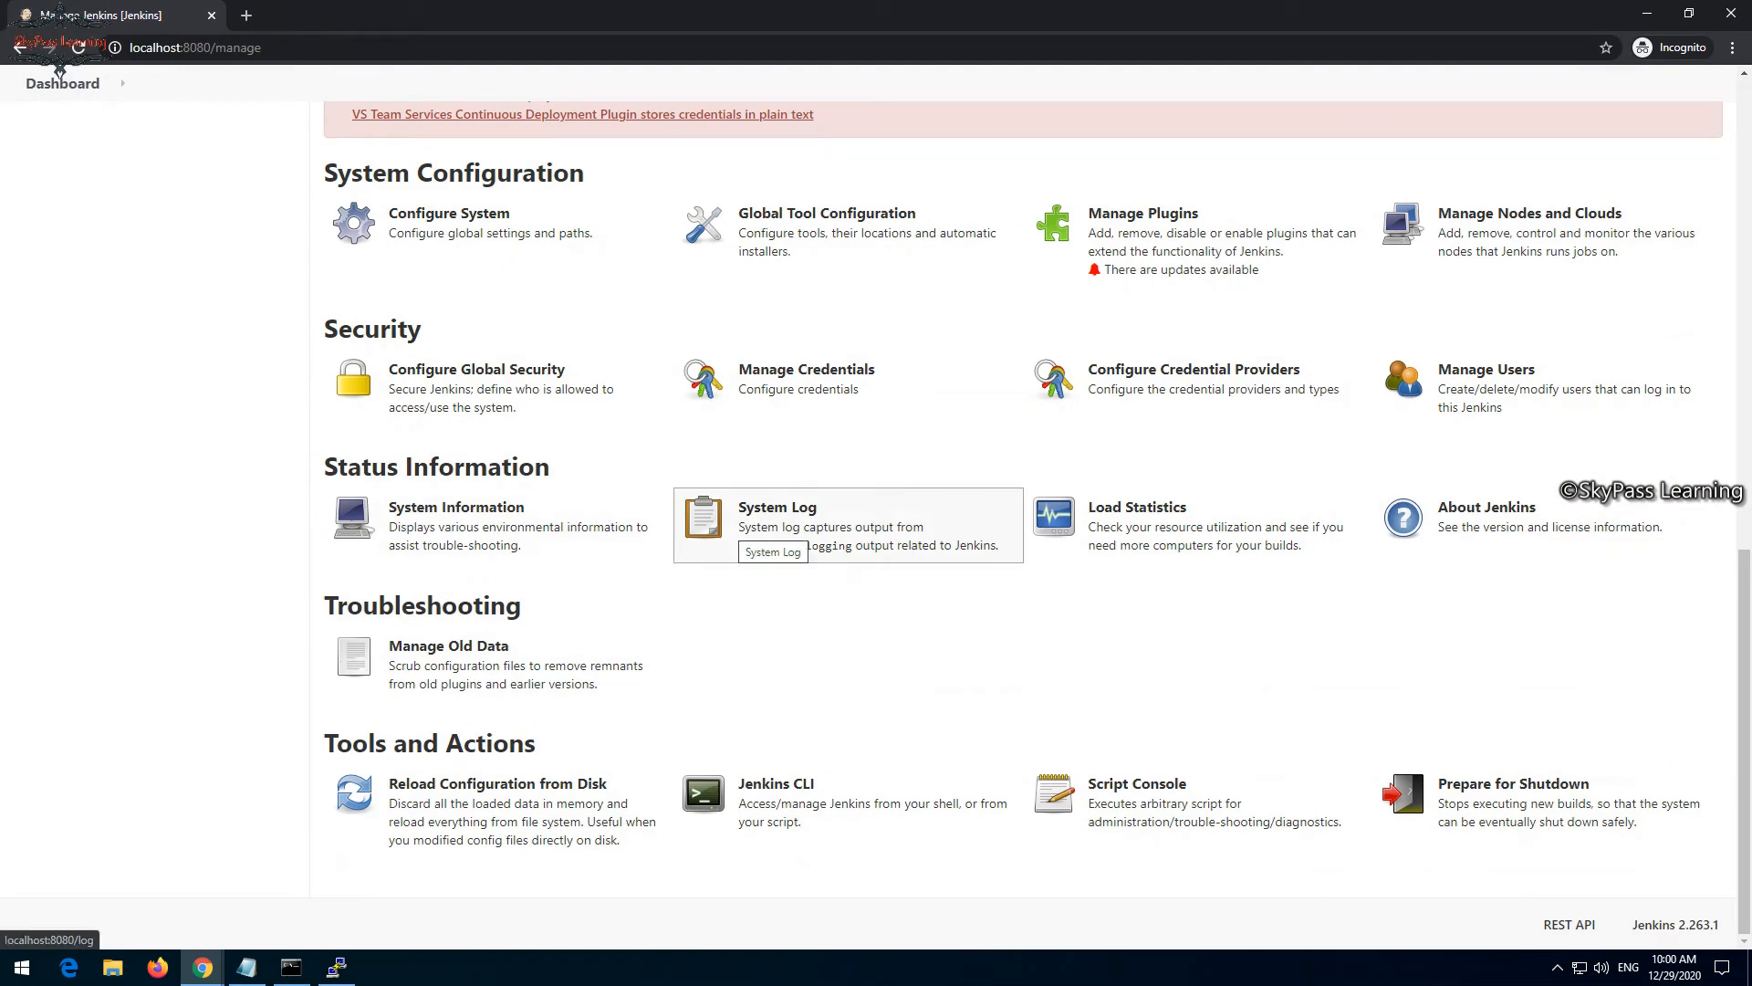
click(826, 223)
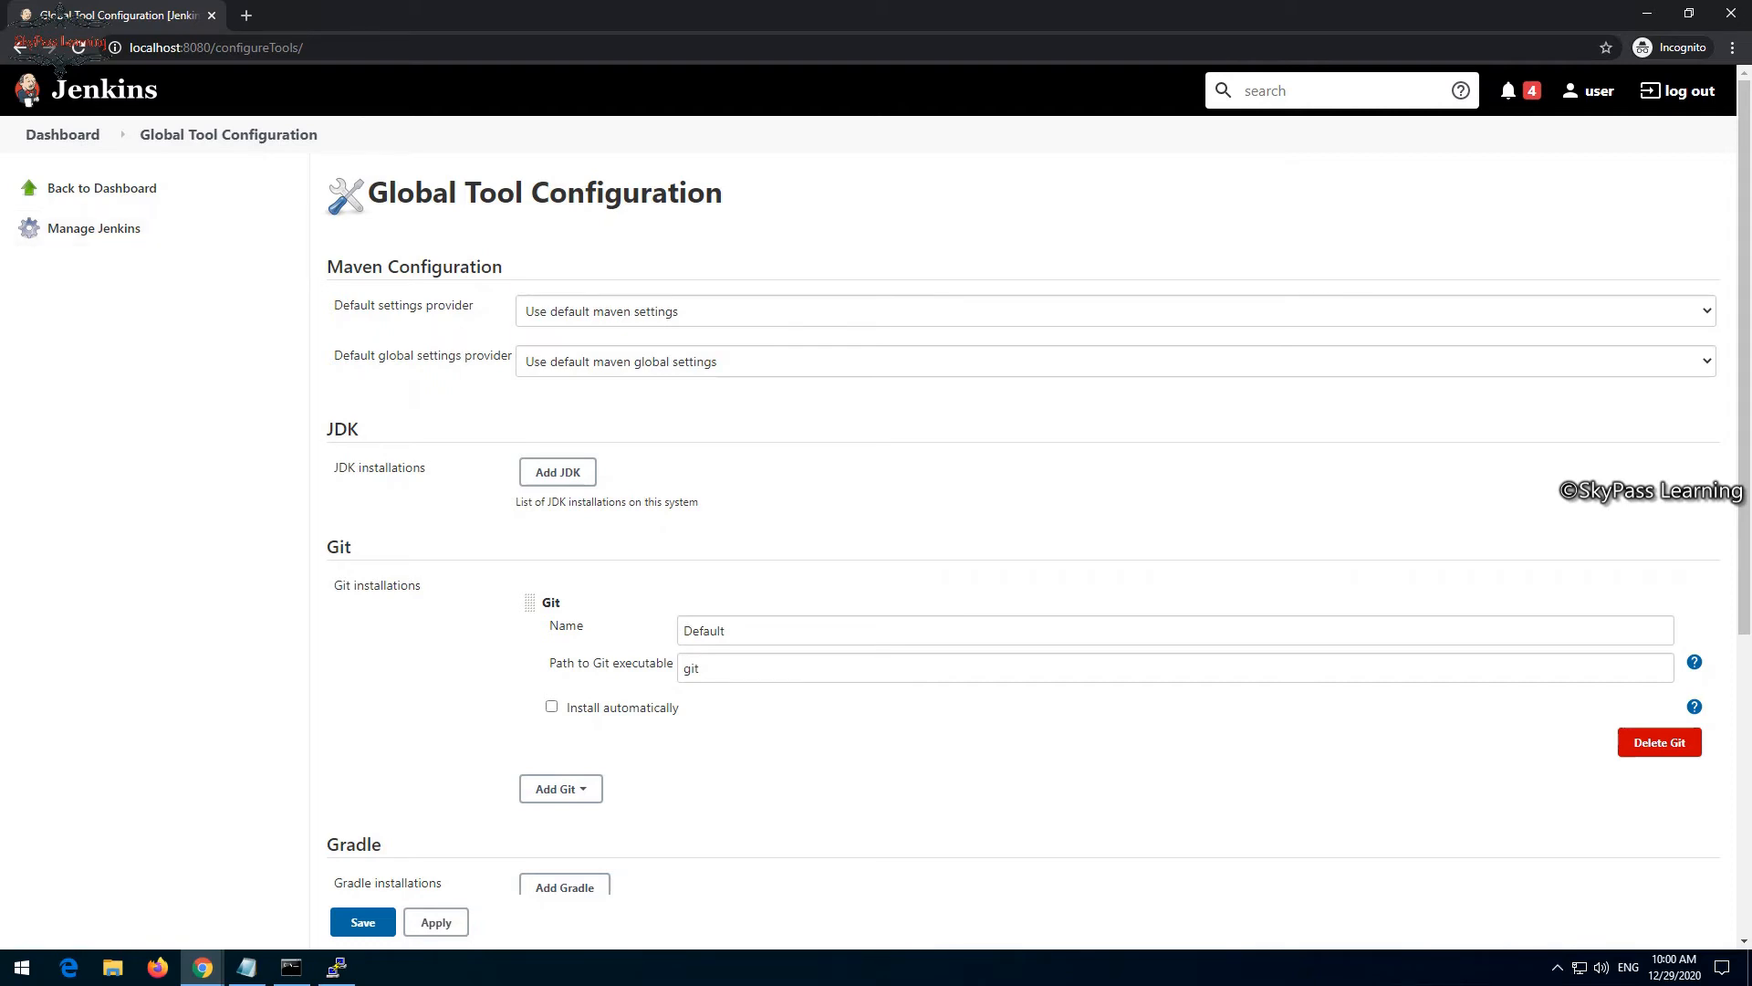
scroll(60, 68, down, 3)
scroll(60, 69, down, 3)
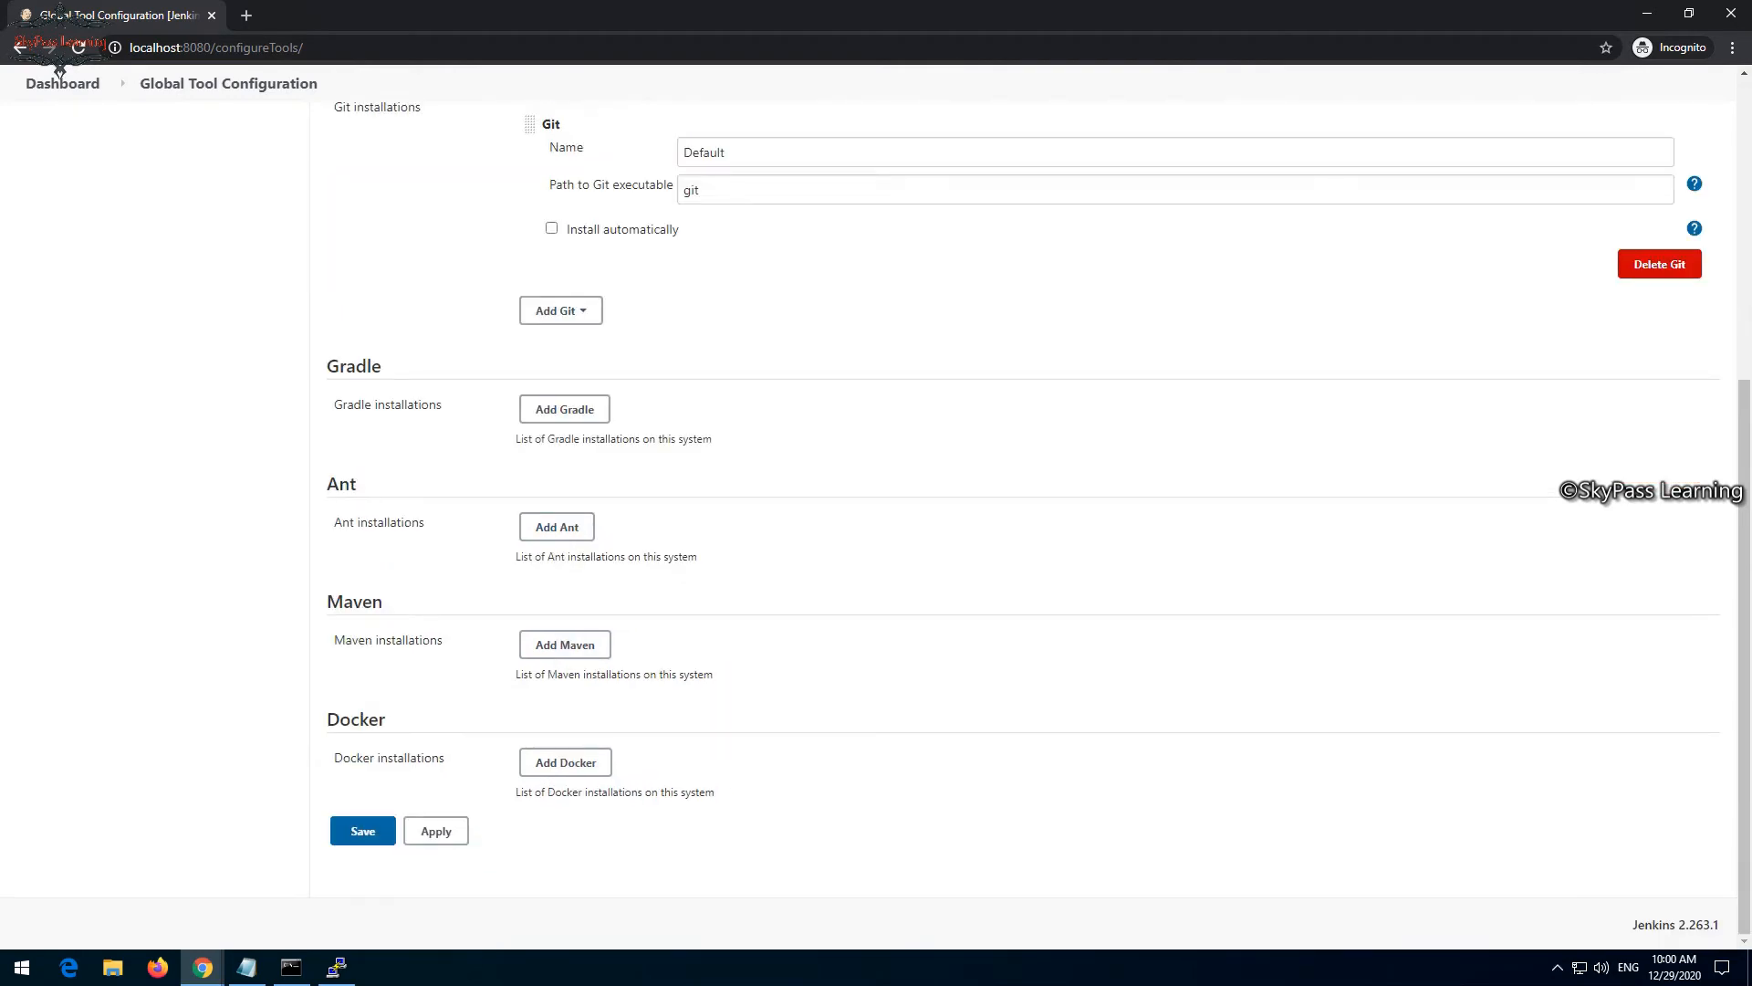
click(565, 645)
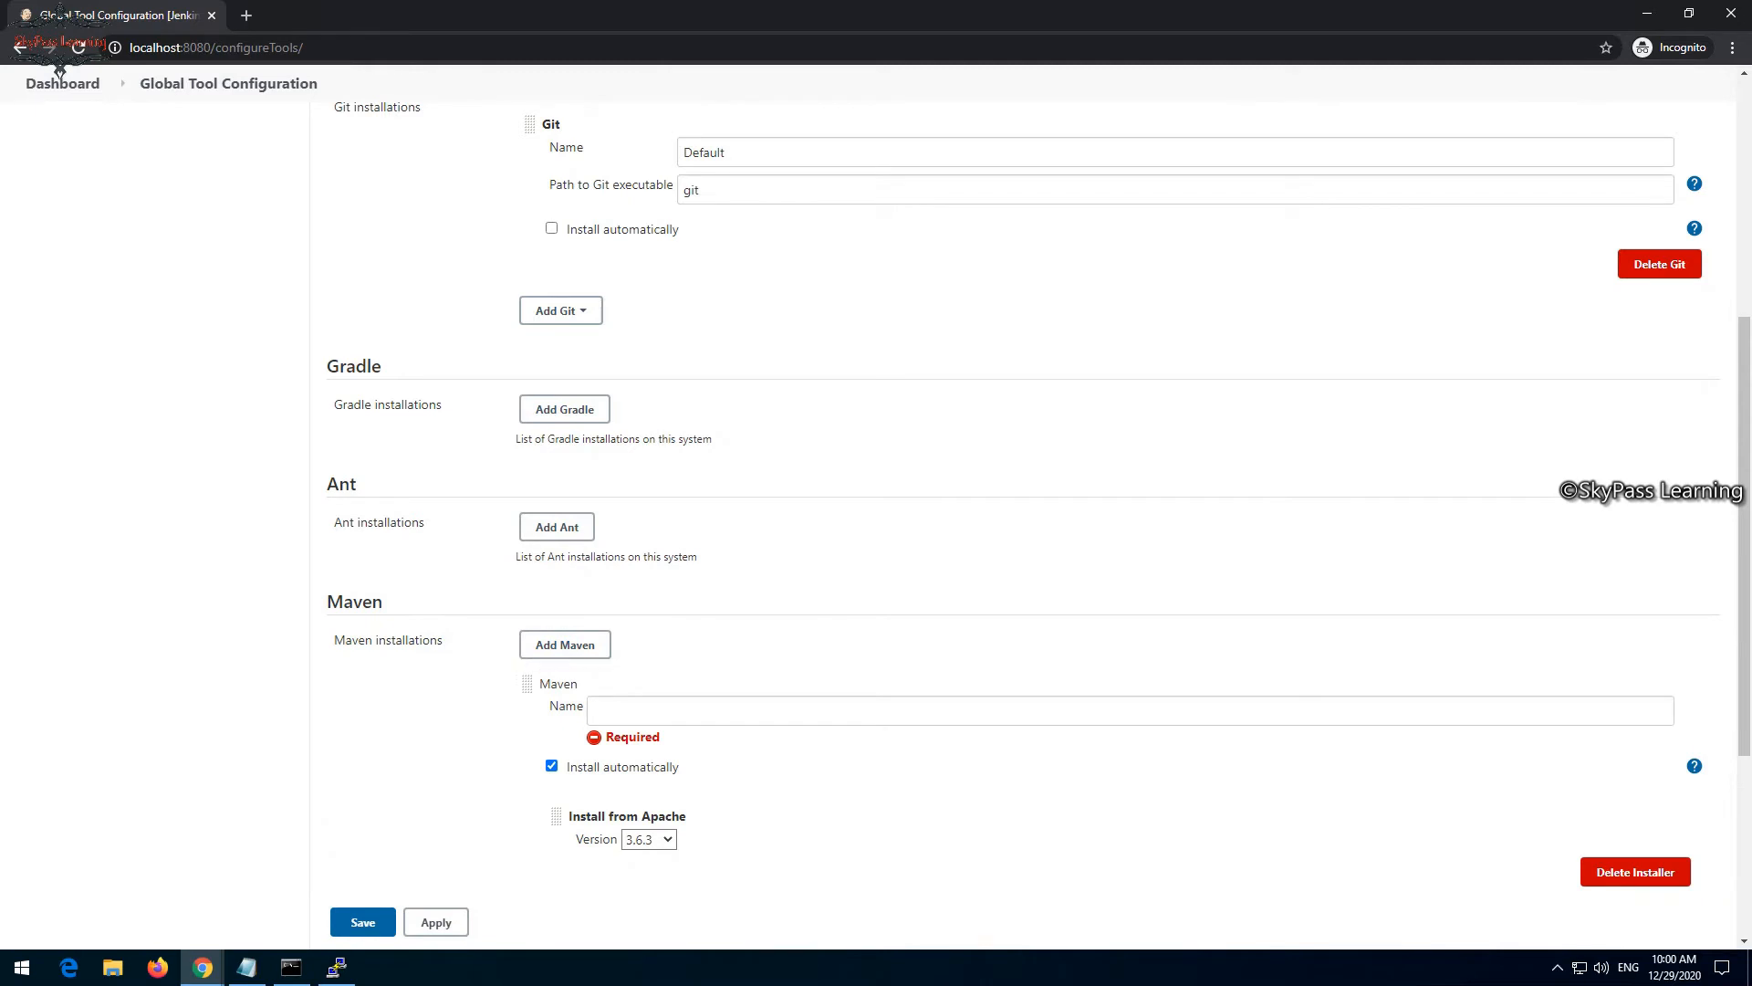
- Name the new Maven installation maven363, using version 3.6.3 installed from Apache, and save the tool configuration
scroll(59, 68, down, 2)
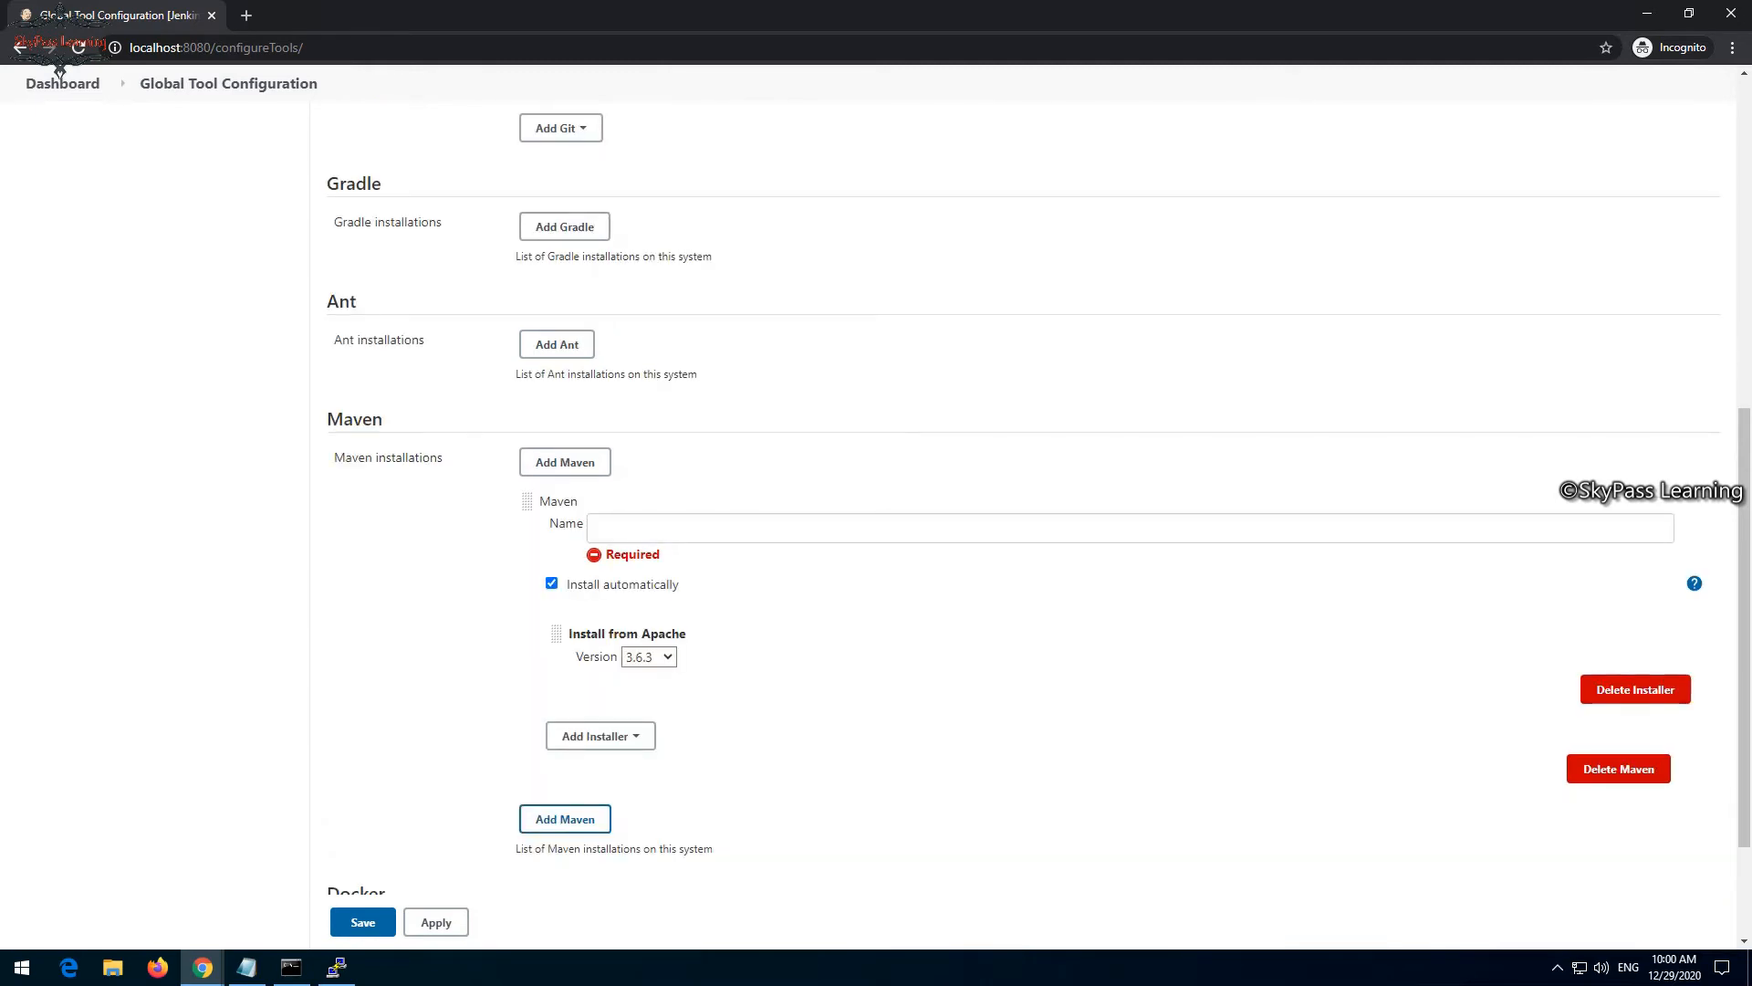
click(1130, 529)
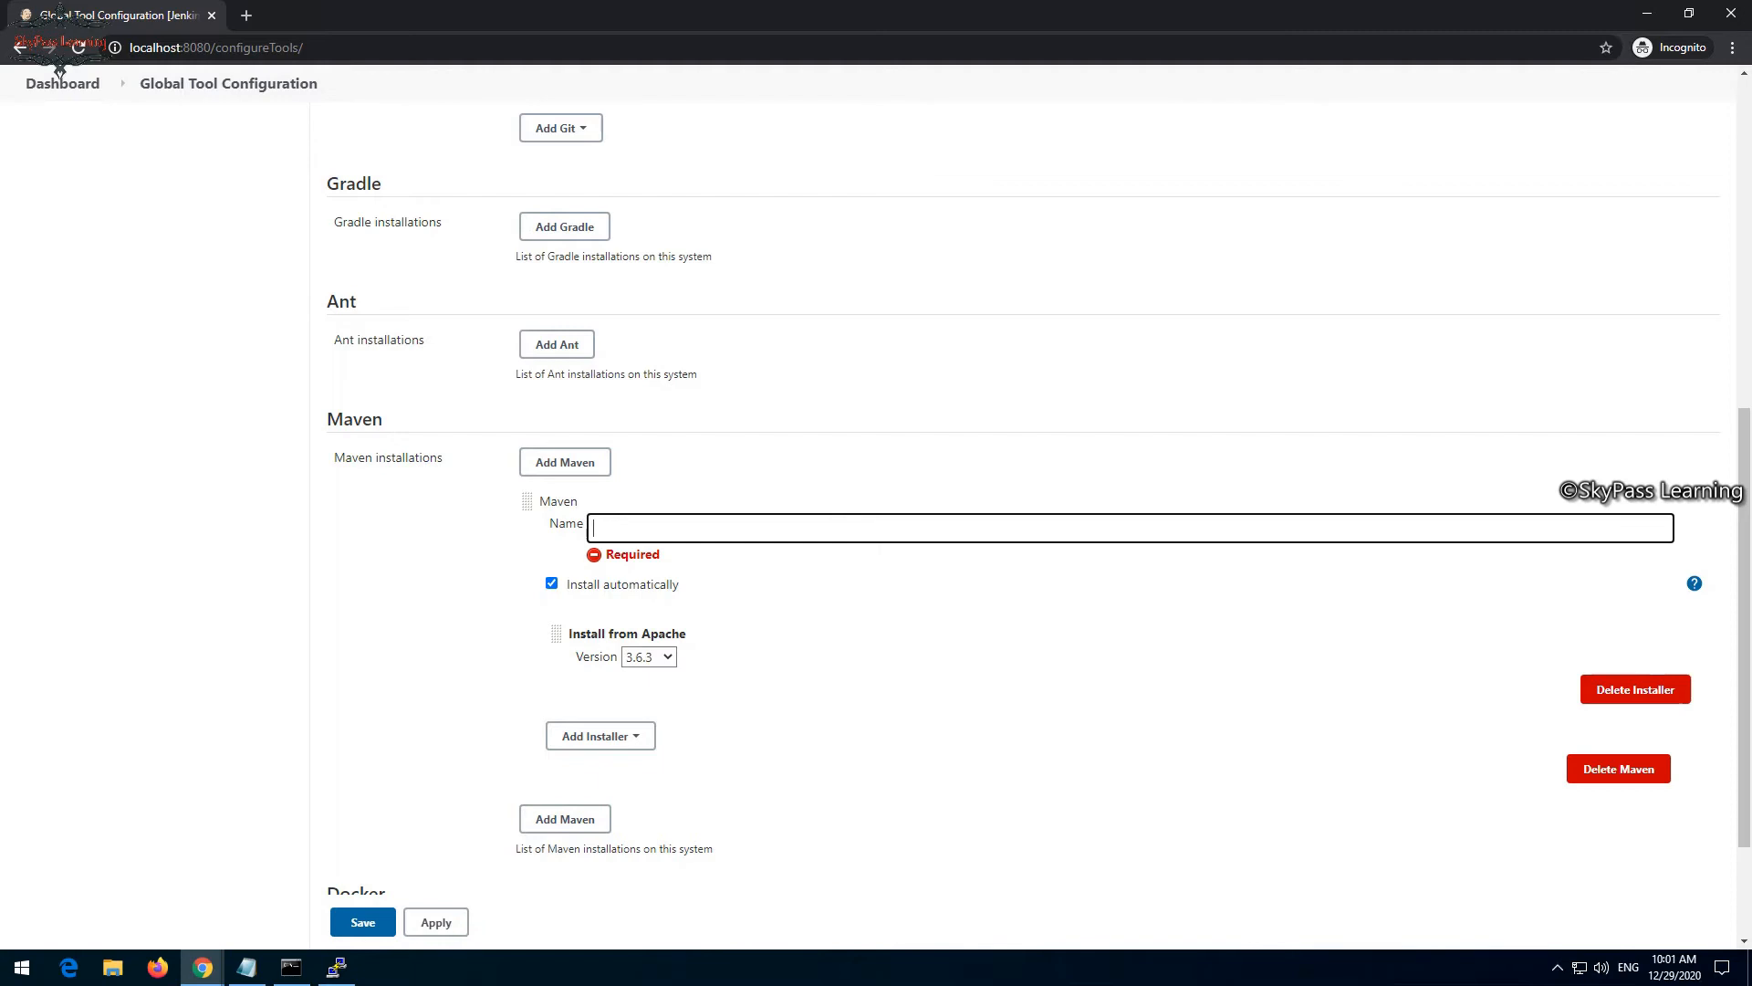
click(649, 657)
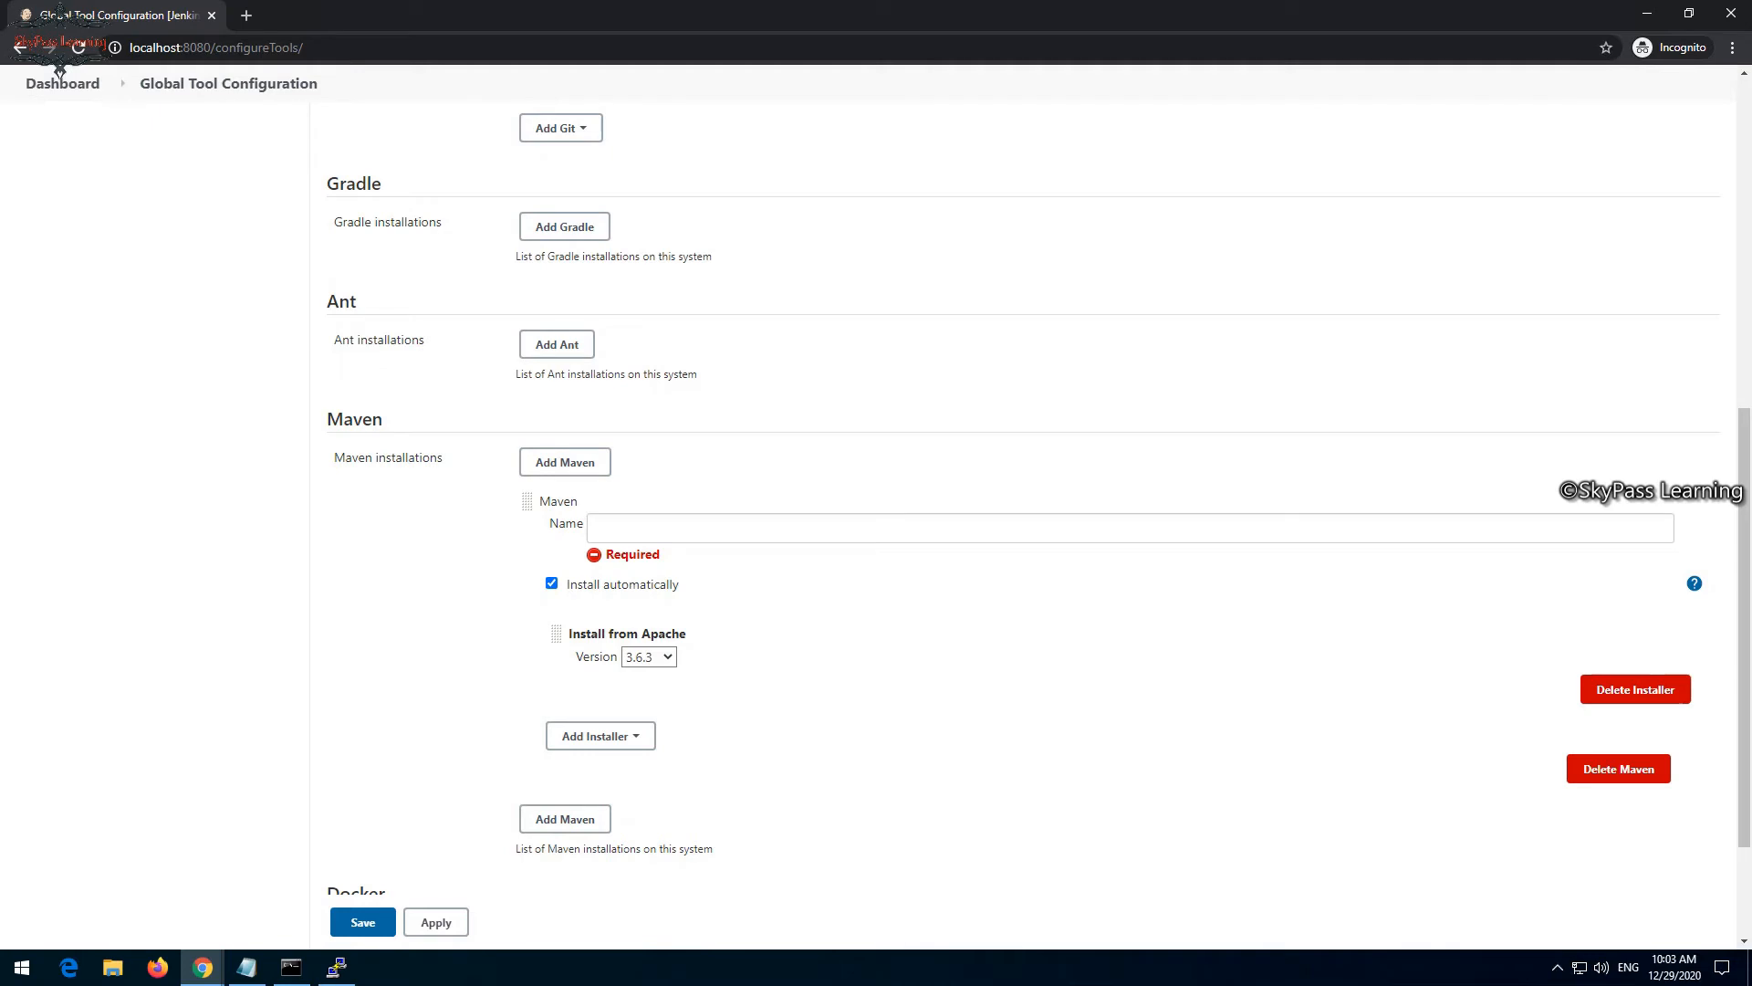
click(1130, 528)
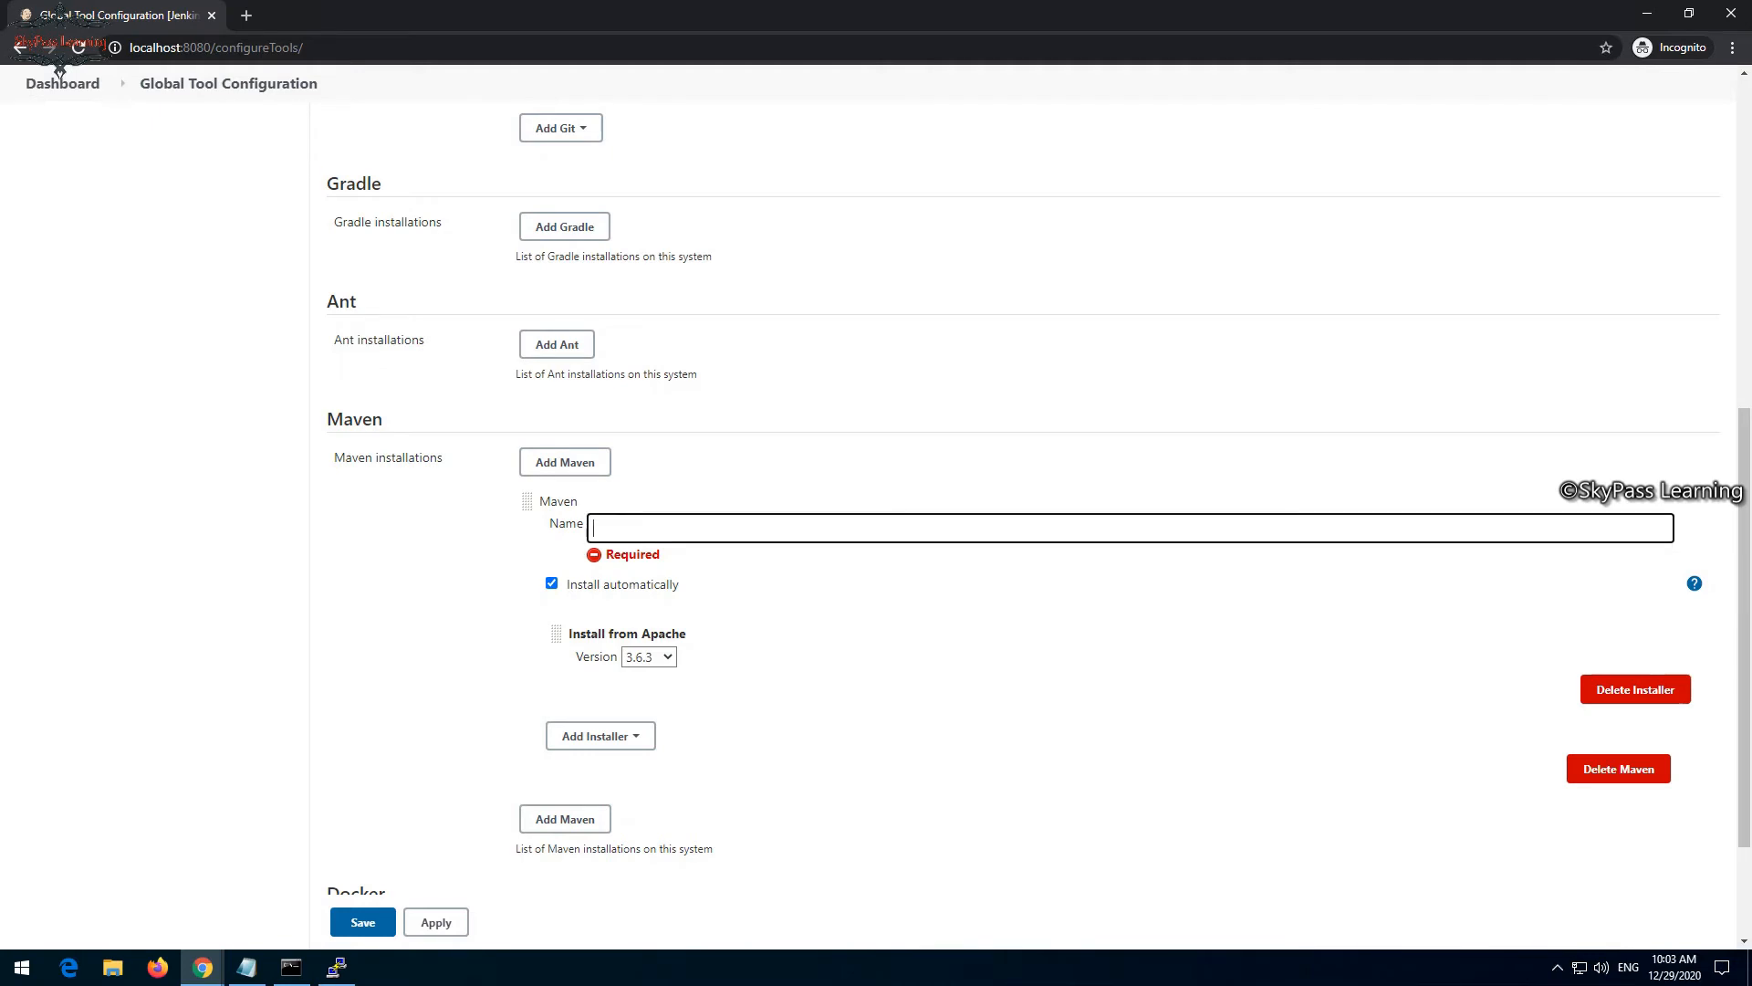
text(maven363)
click(363, 921)
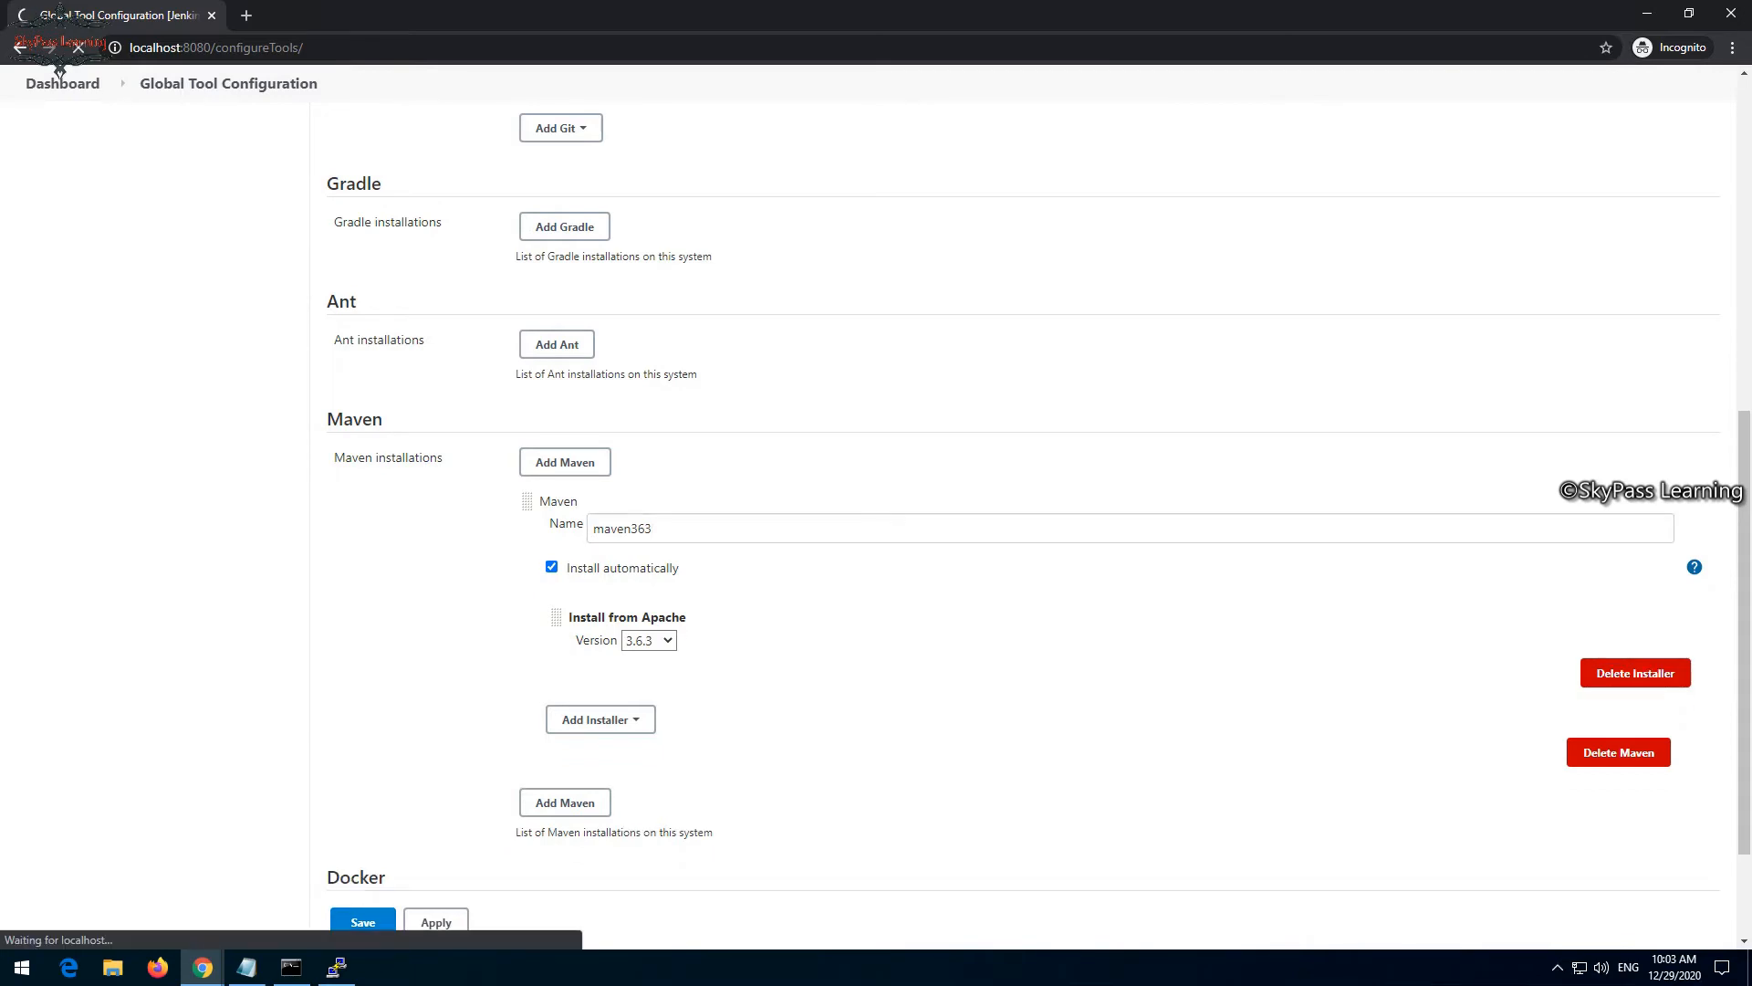
- Create a new Maven project item named MyShuttle
scroll(876, 525, down, 6)
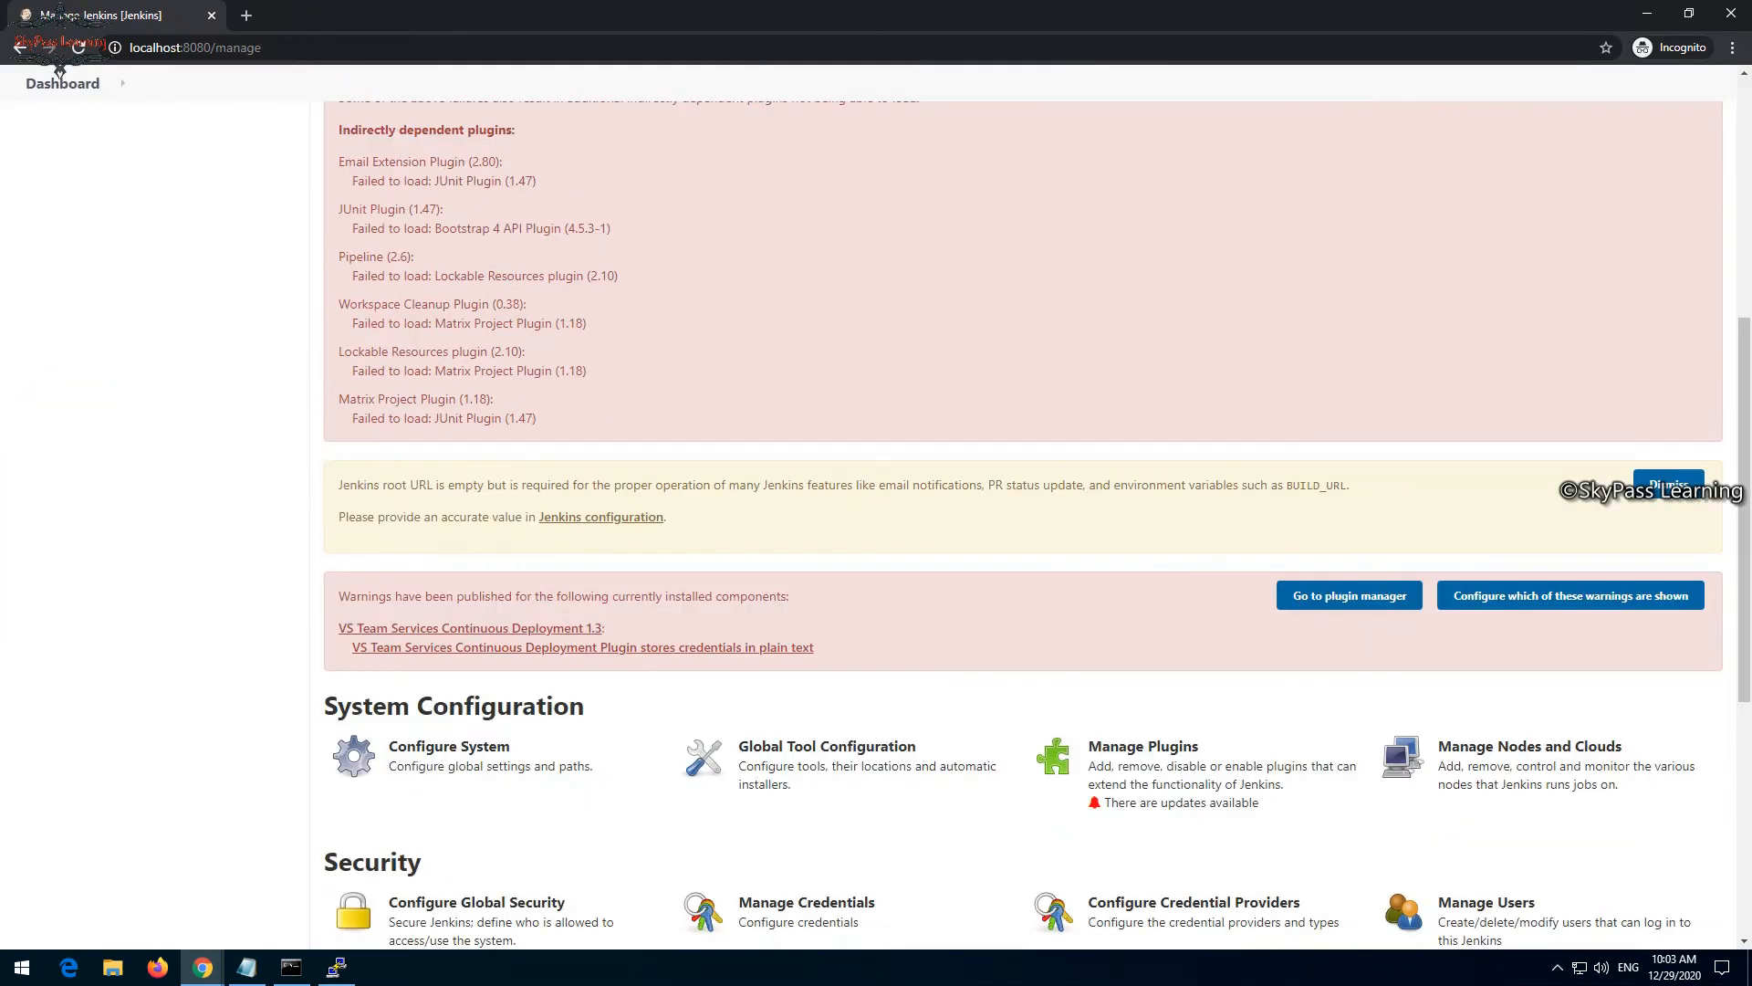
scroll(60, 71, down, 4)
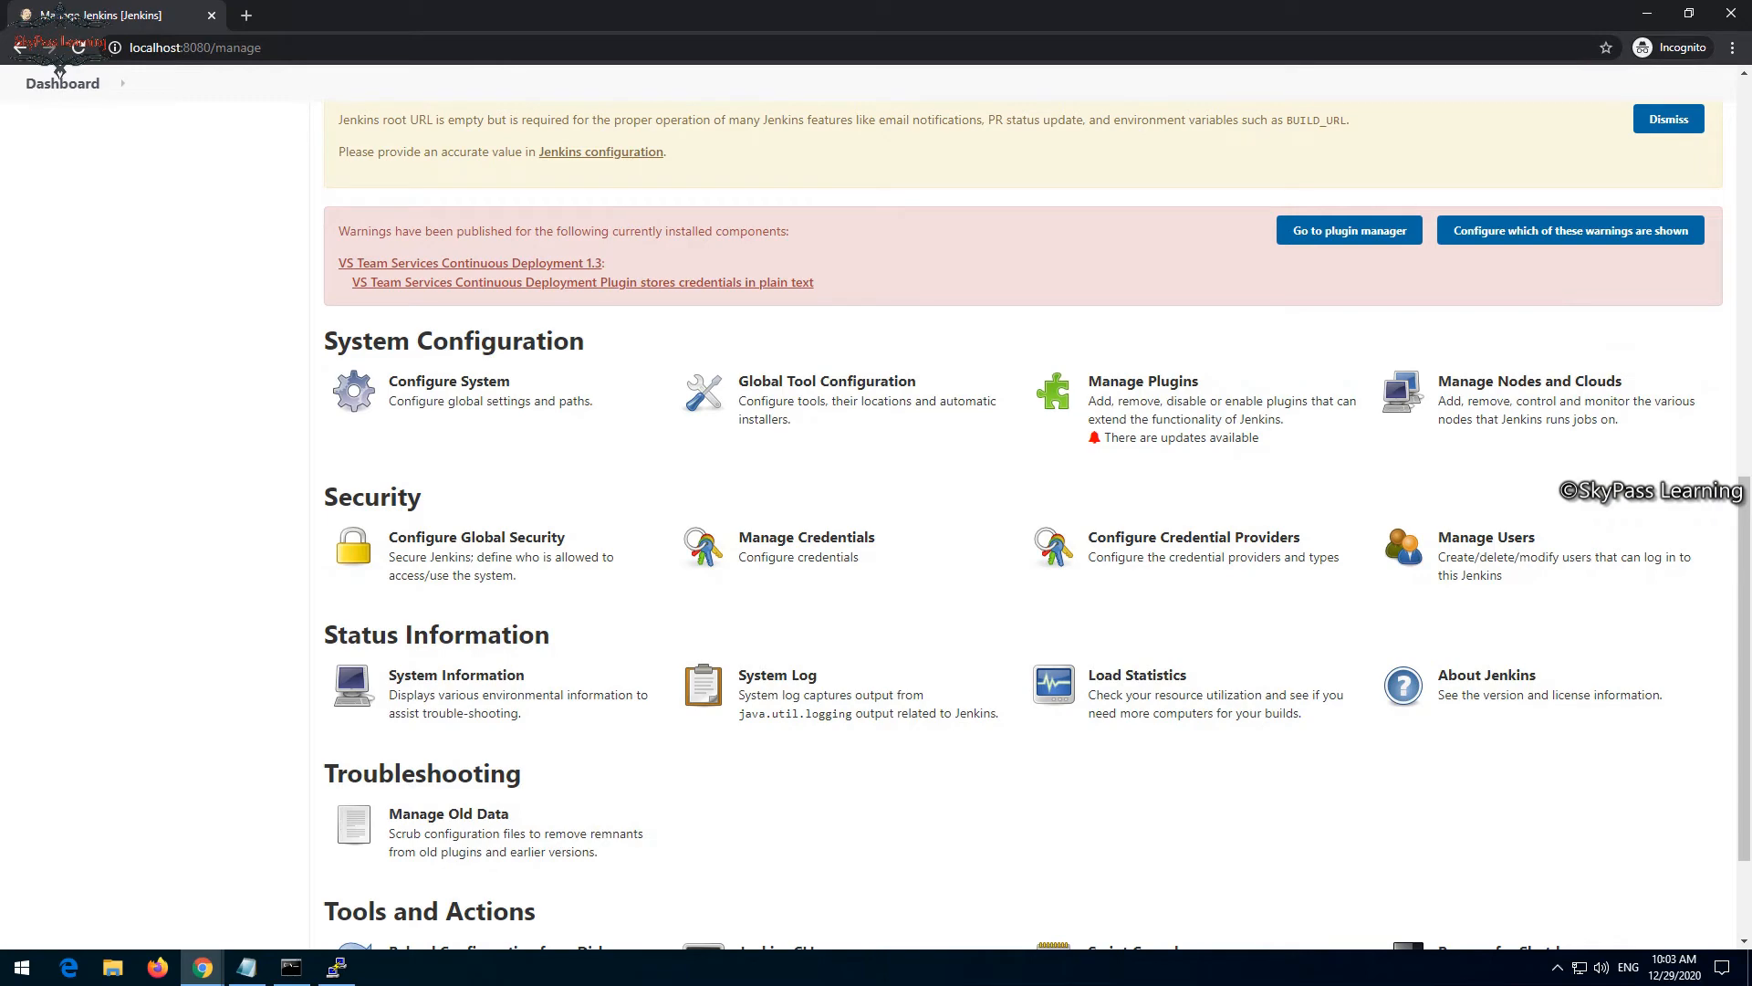
scroll(60, 71, up, 10)
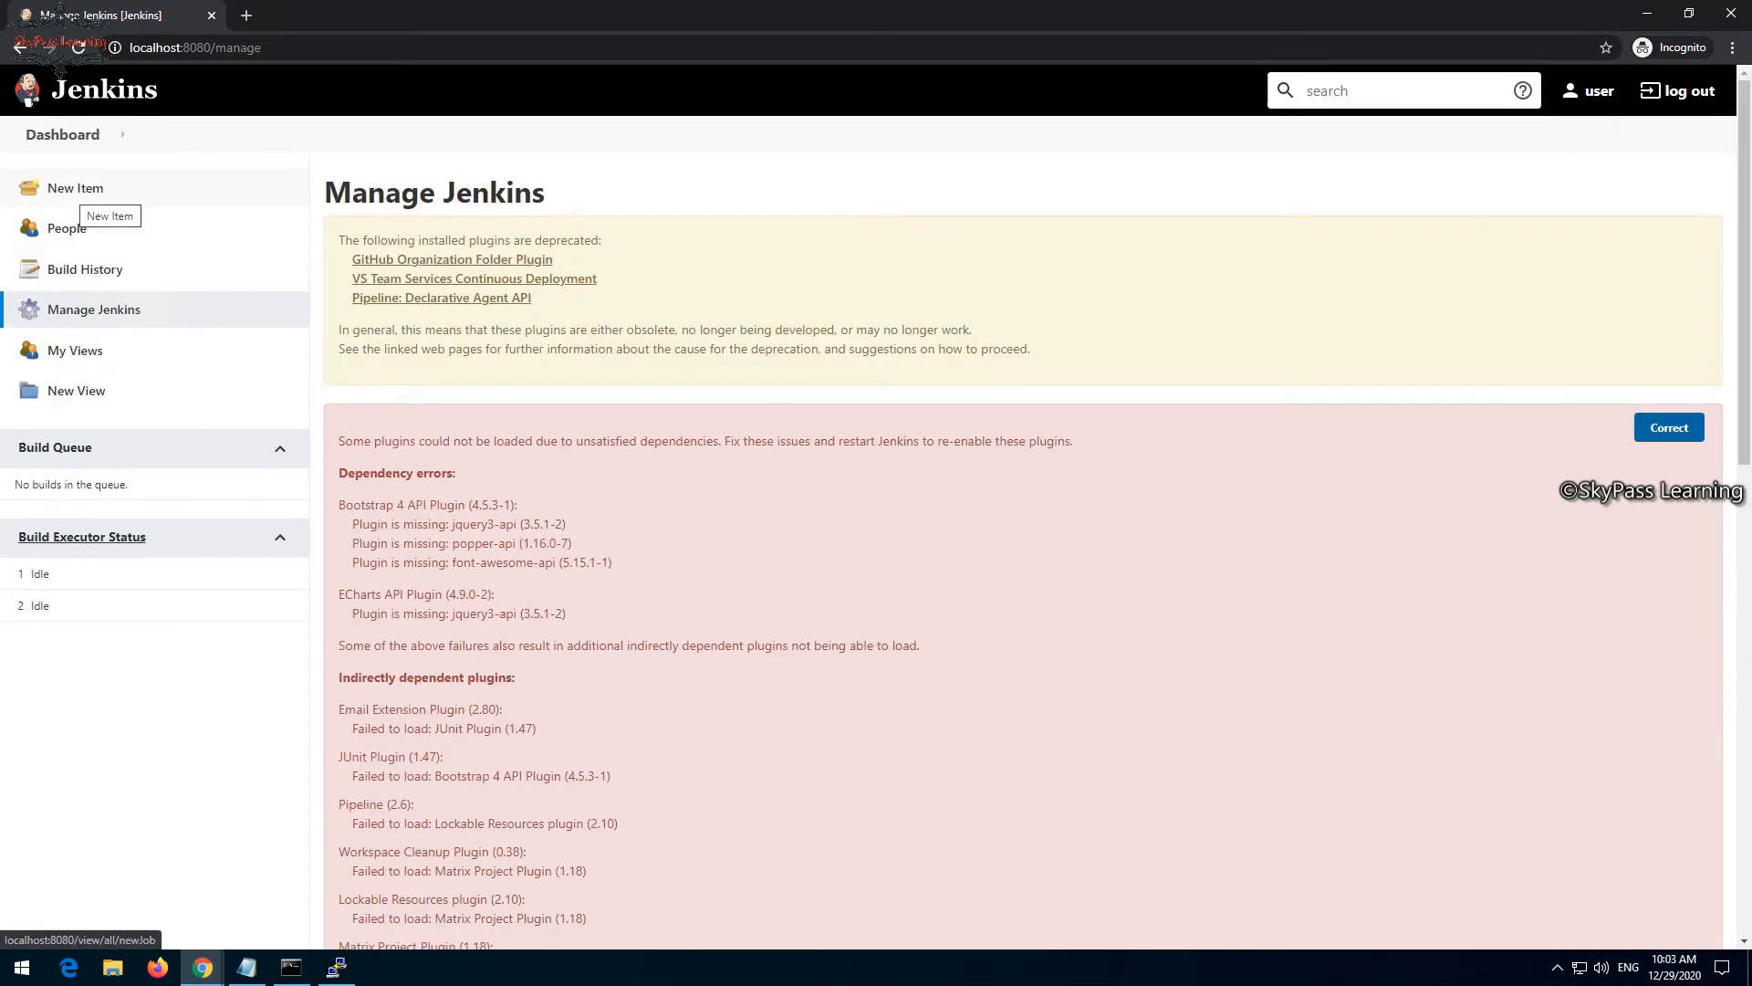
click(91, 190)
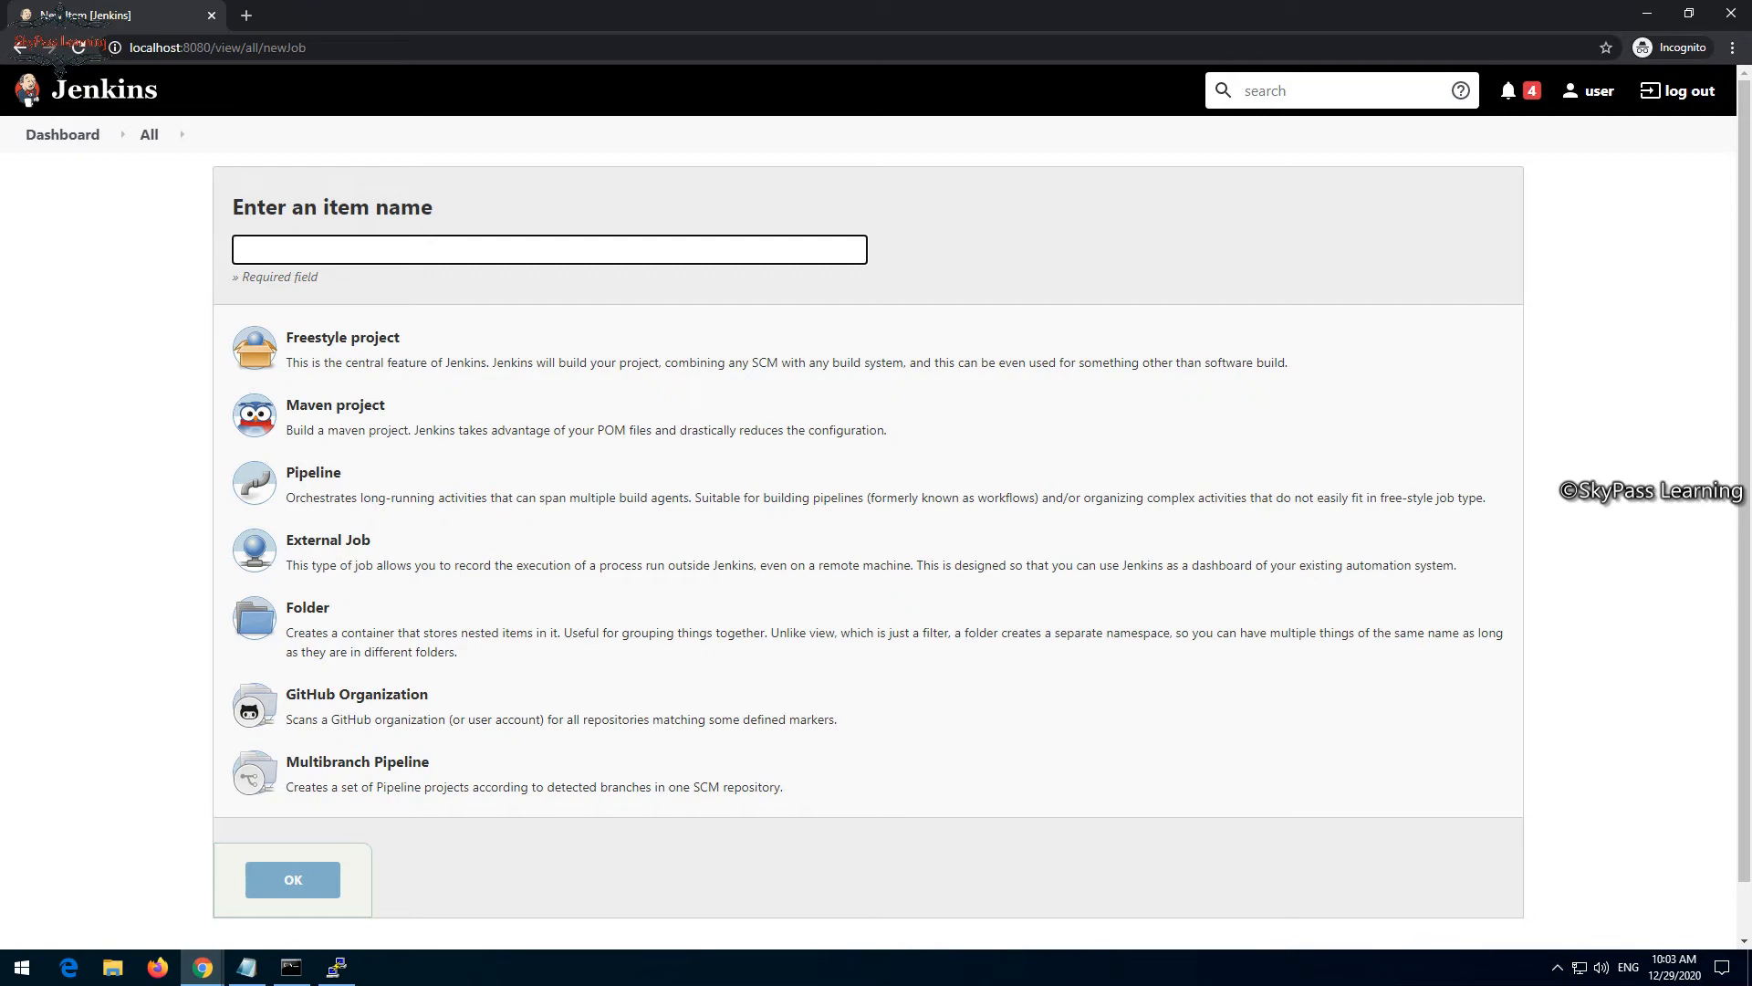
text(MyShuttle)
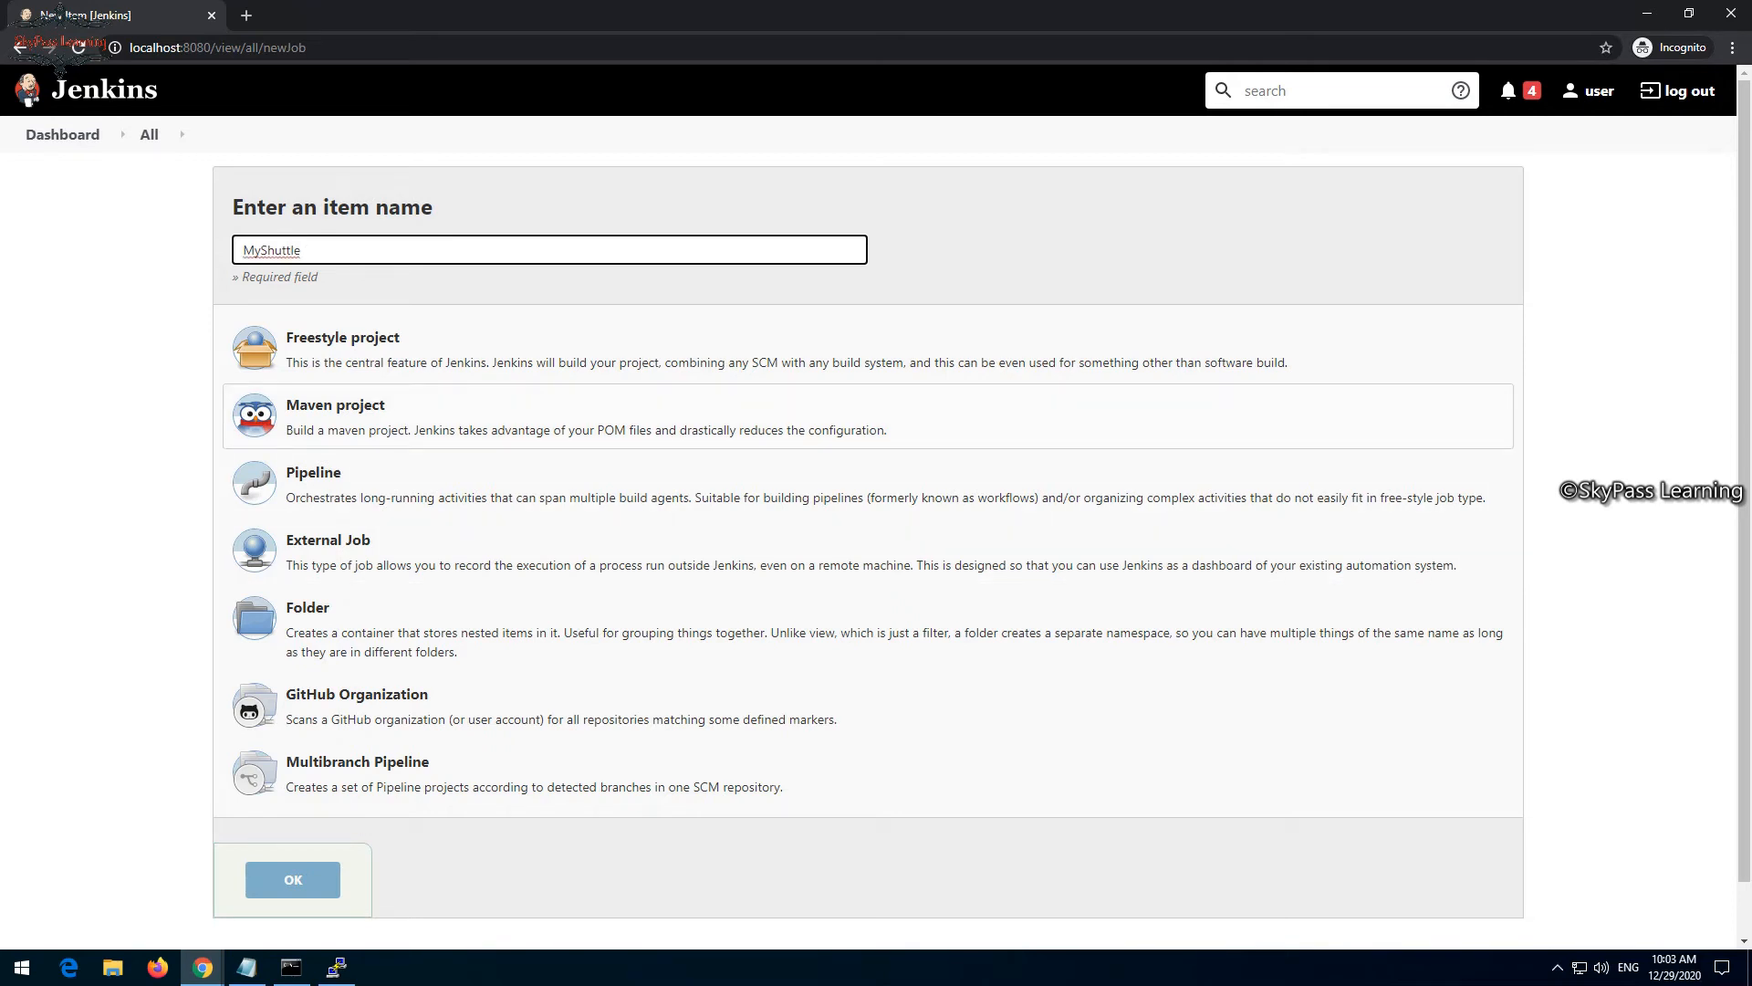
click(336, 409)
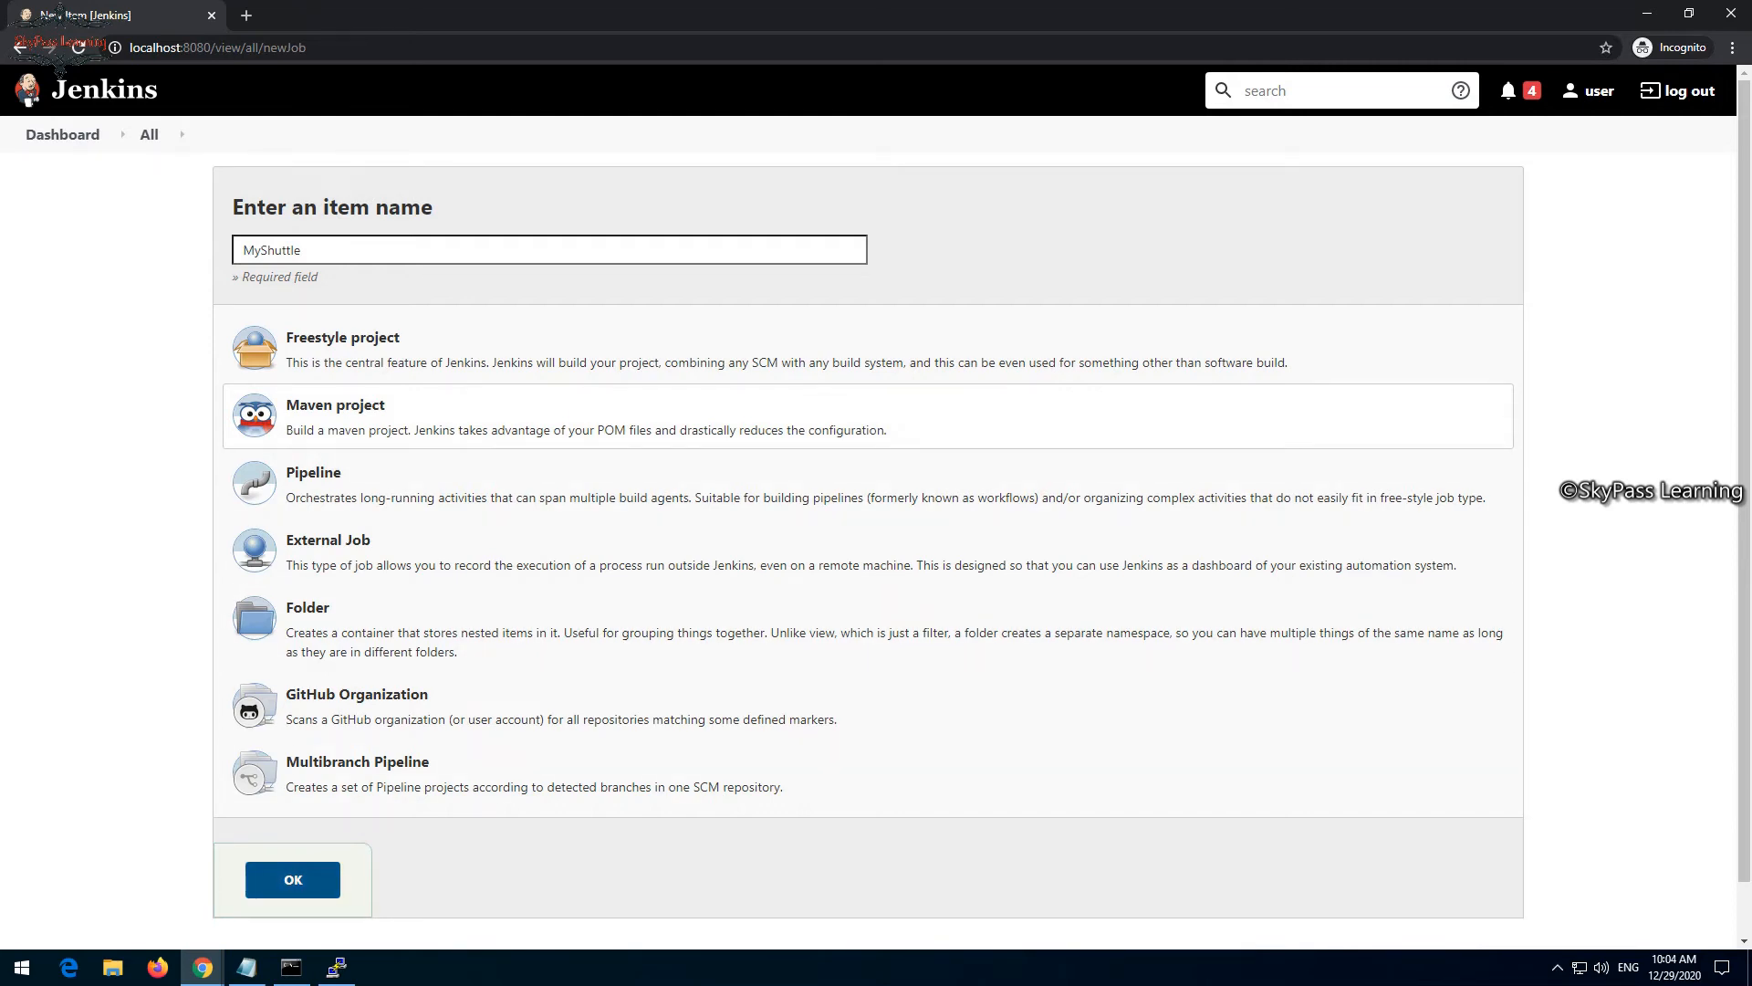
click(292, 879)
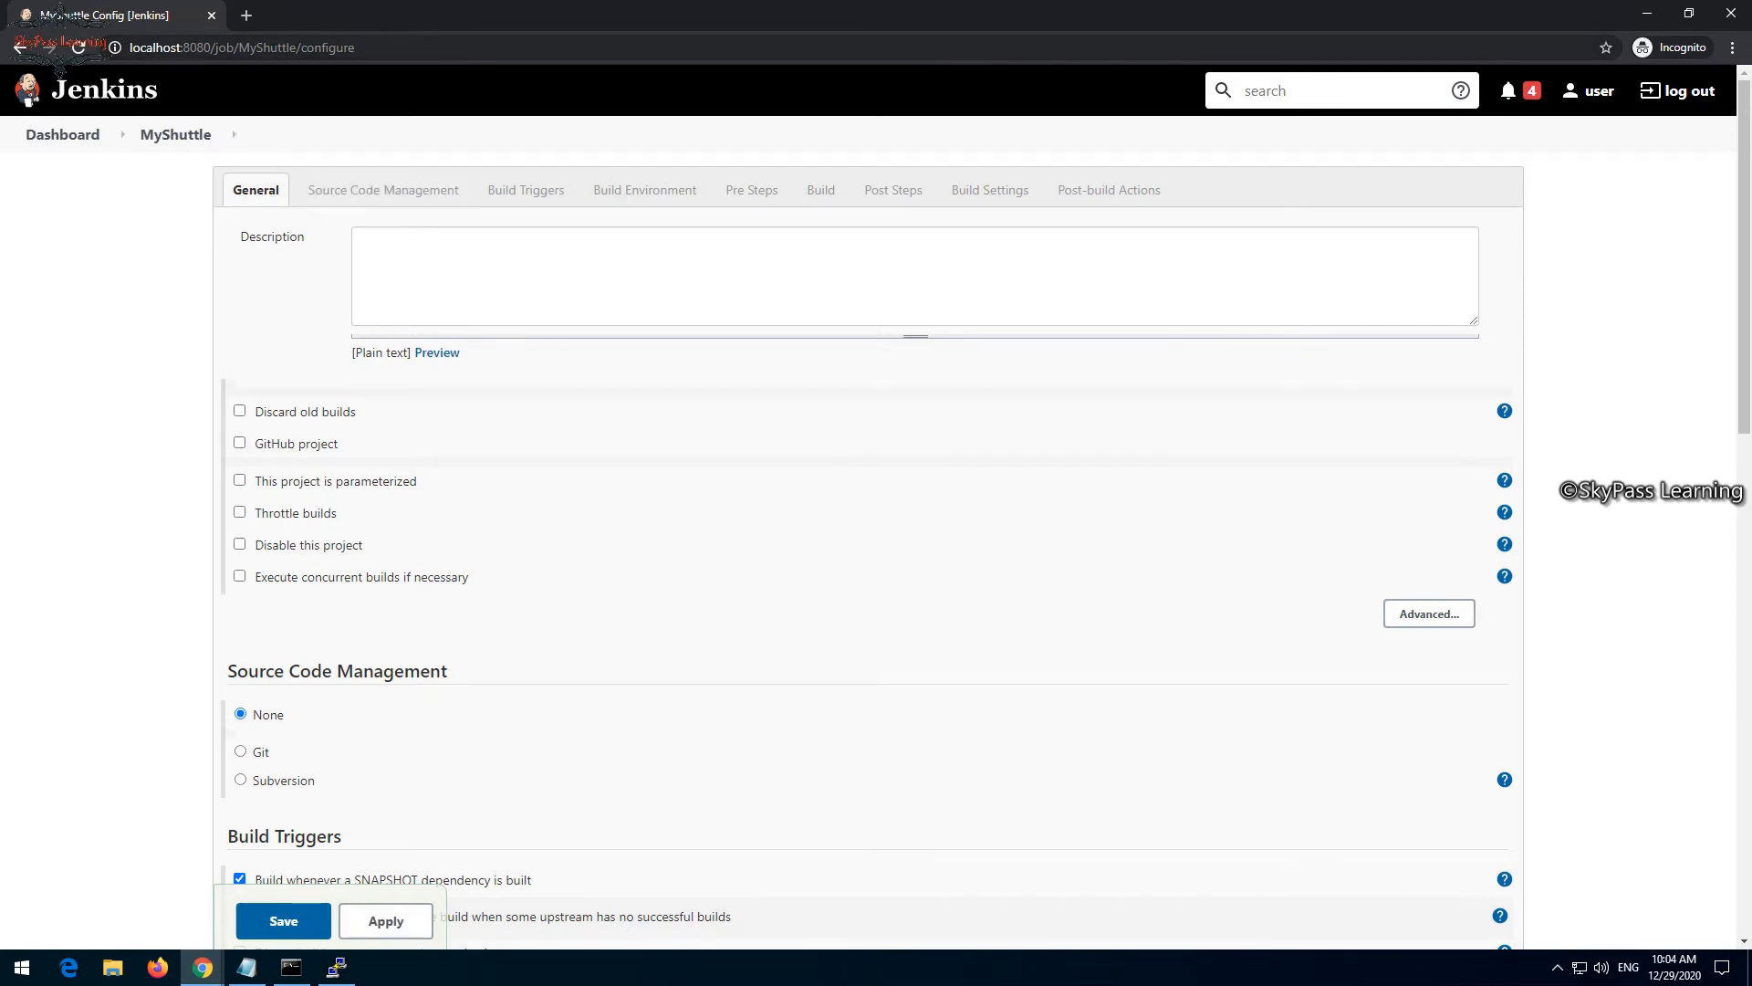
- Select Git as the source code management for the MyShuttle job and make its repository URL ready for entry
drag(308, 47, 129, 47)
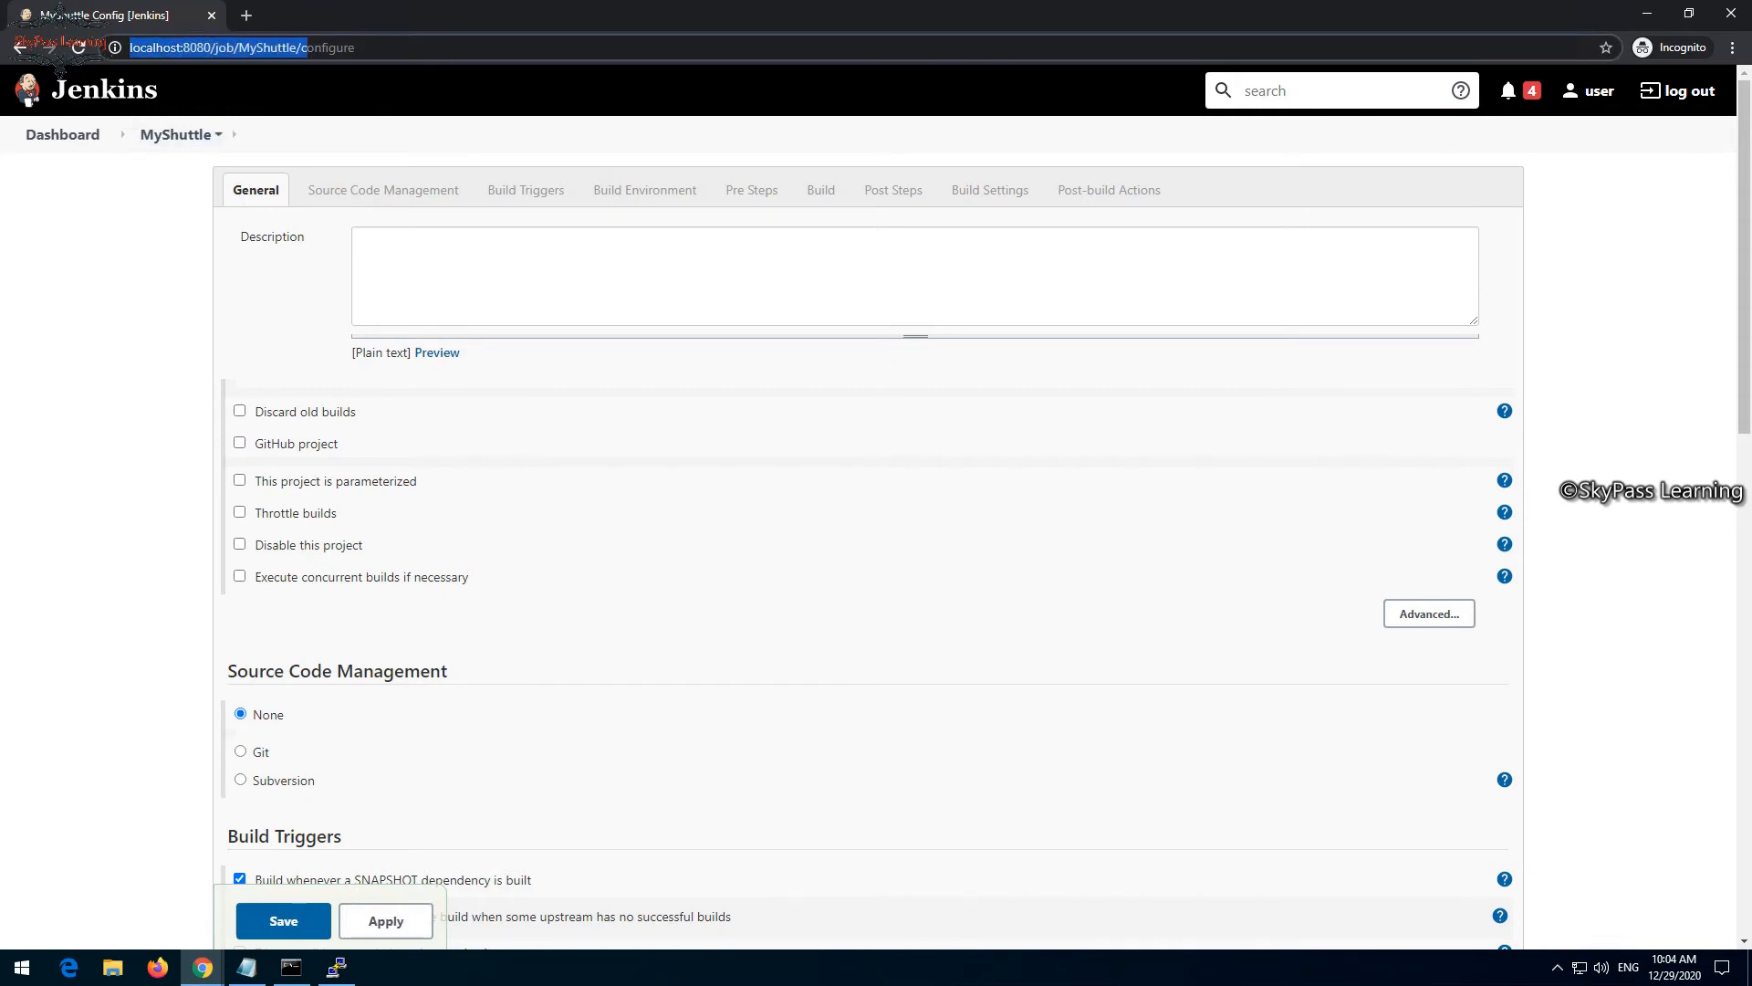
click(383, 190)
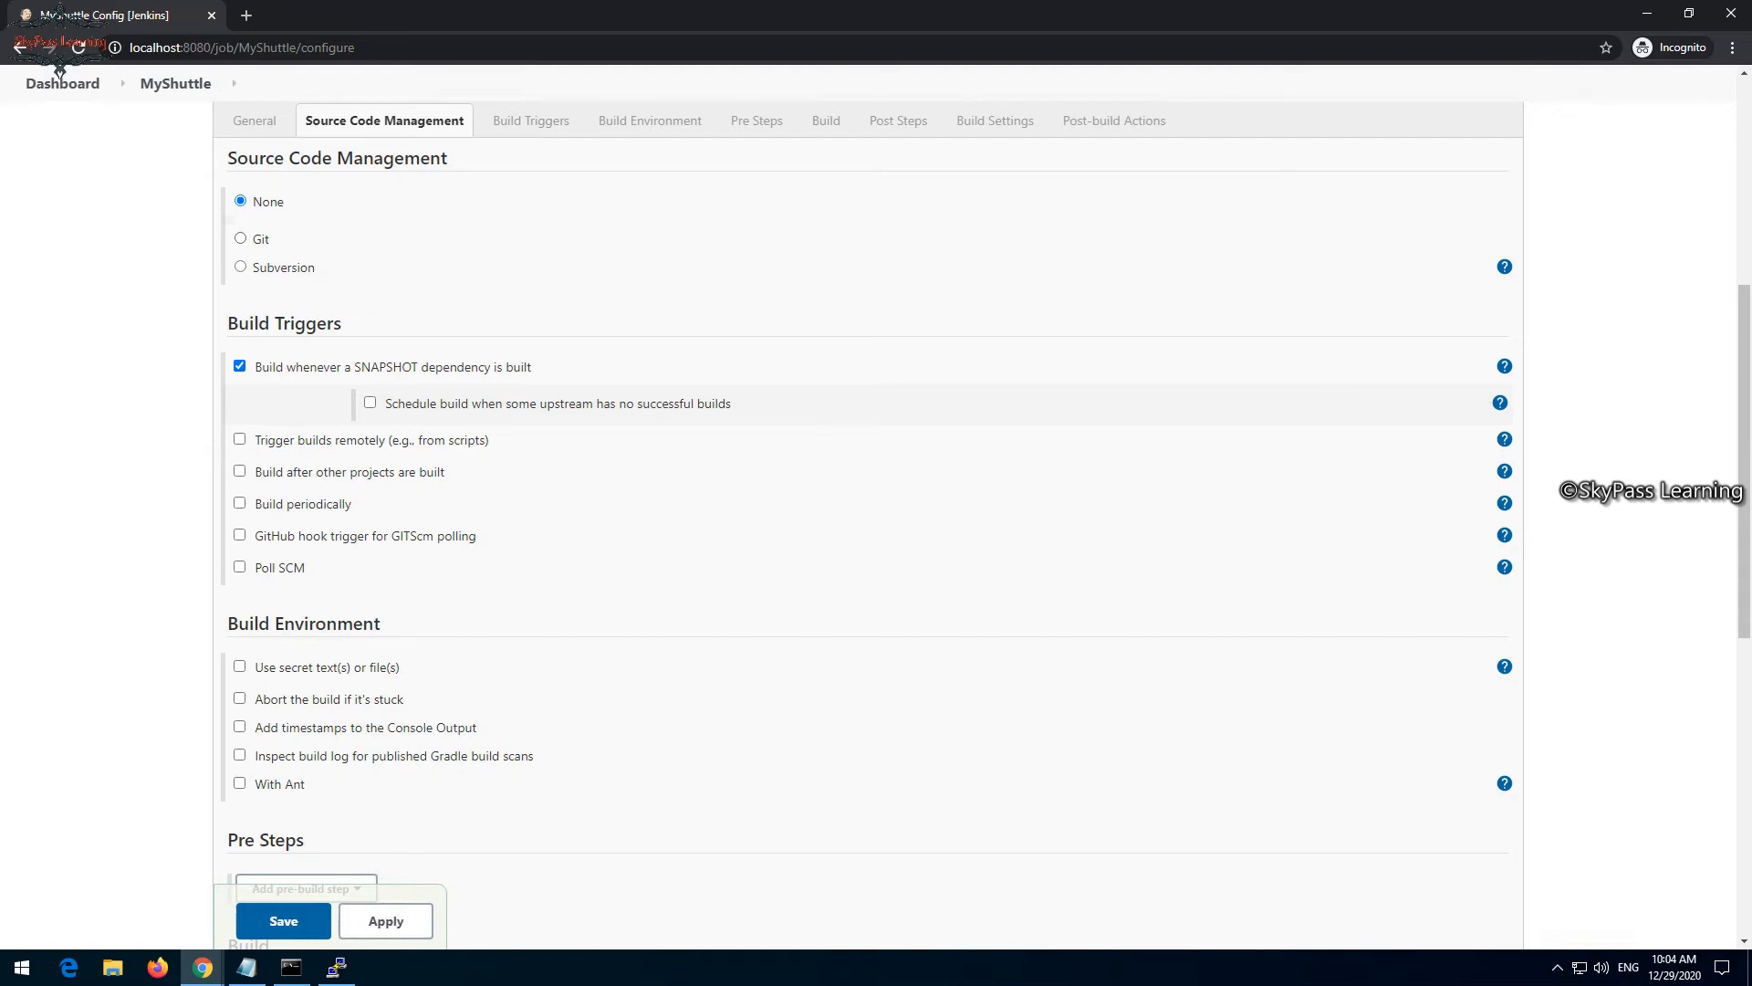
click(240, 238)
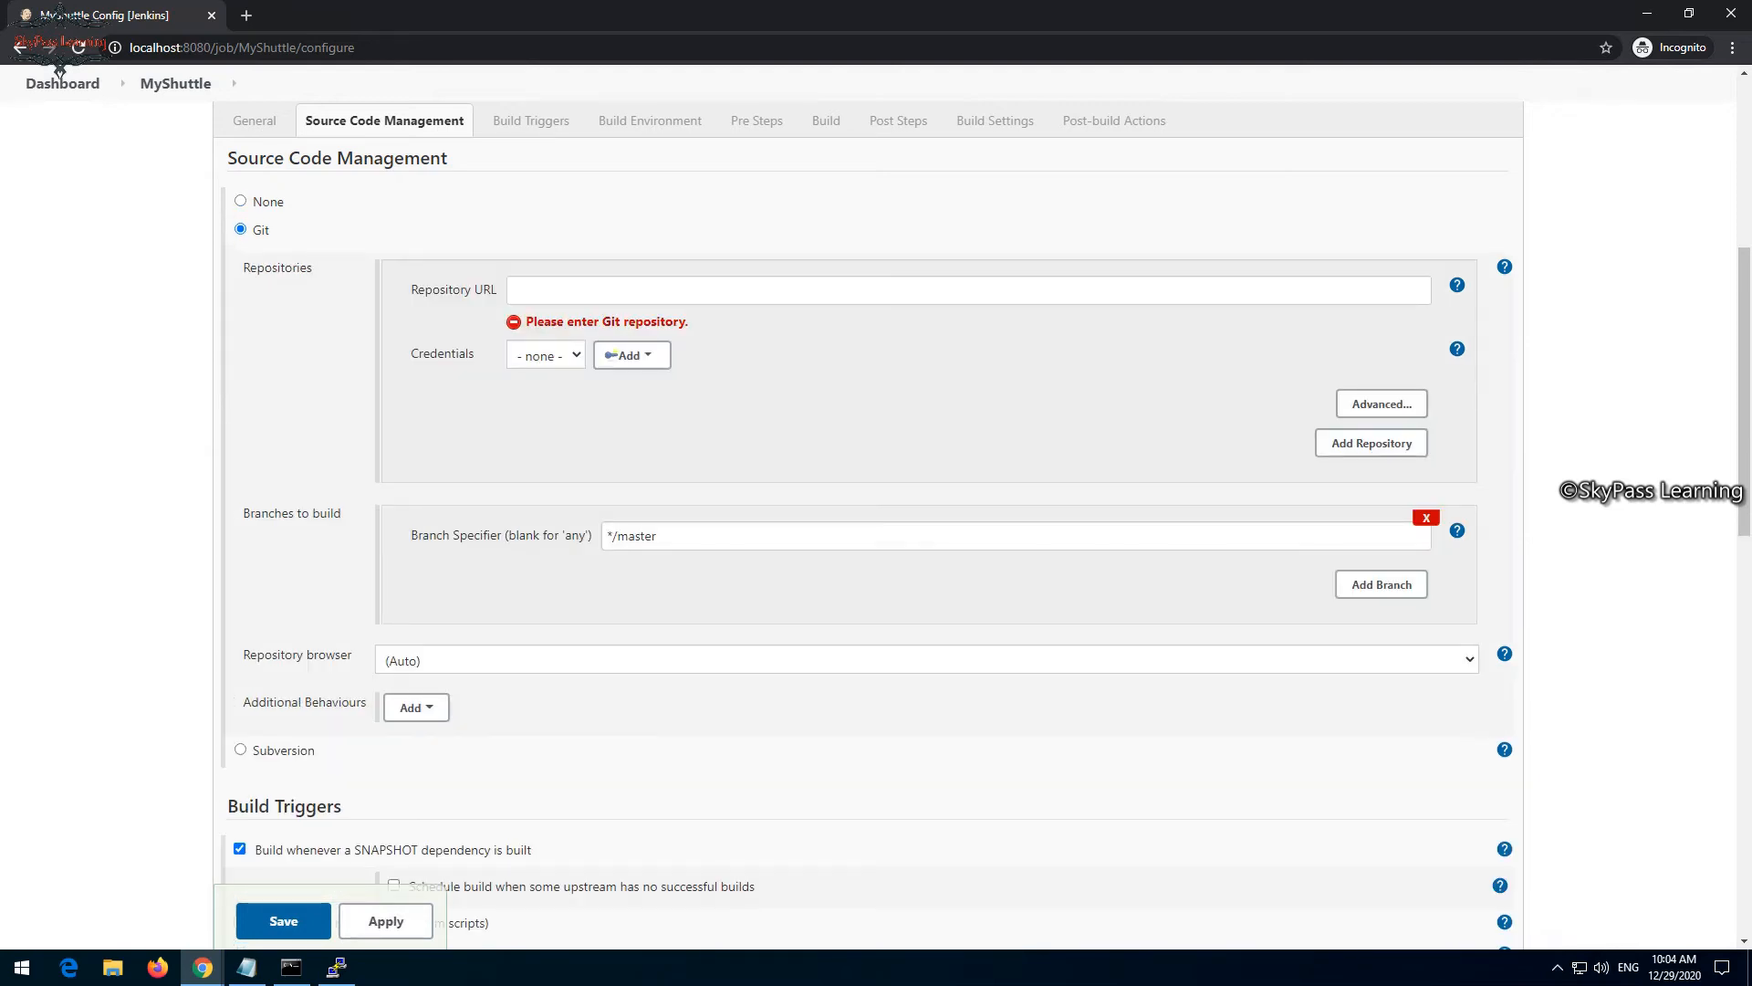
click(776, 291)
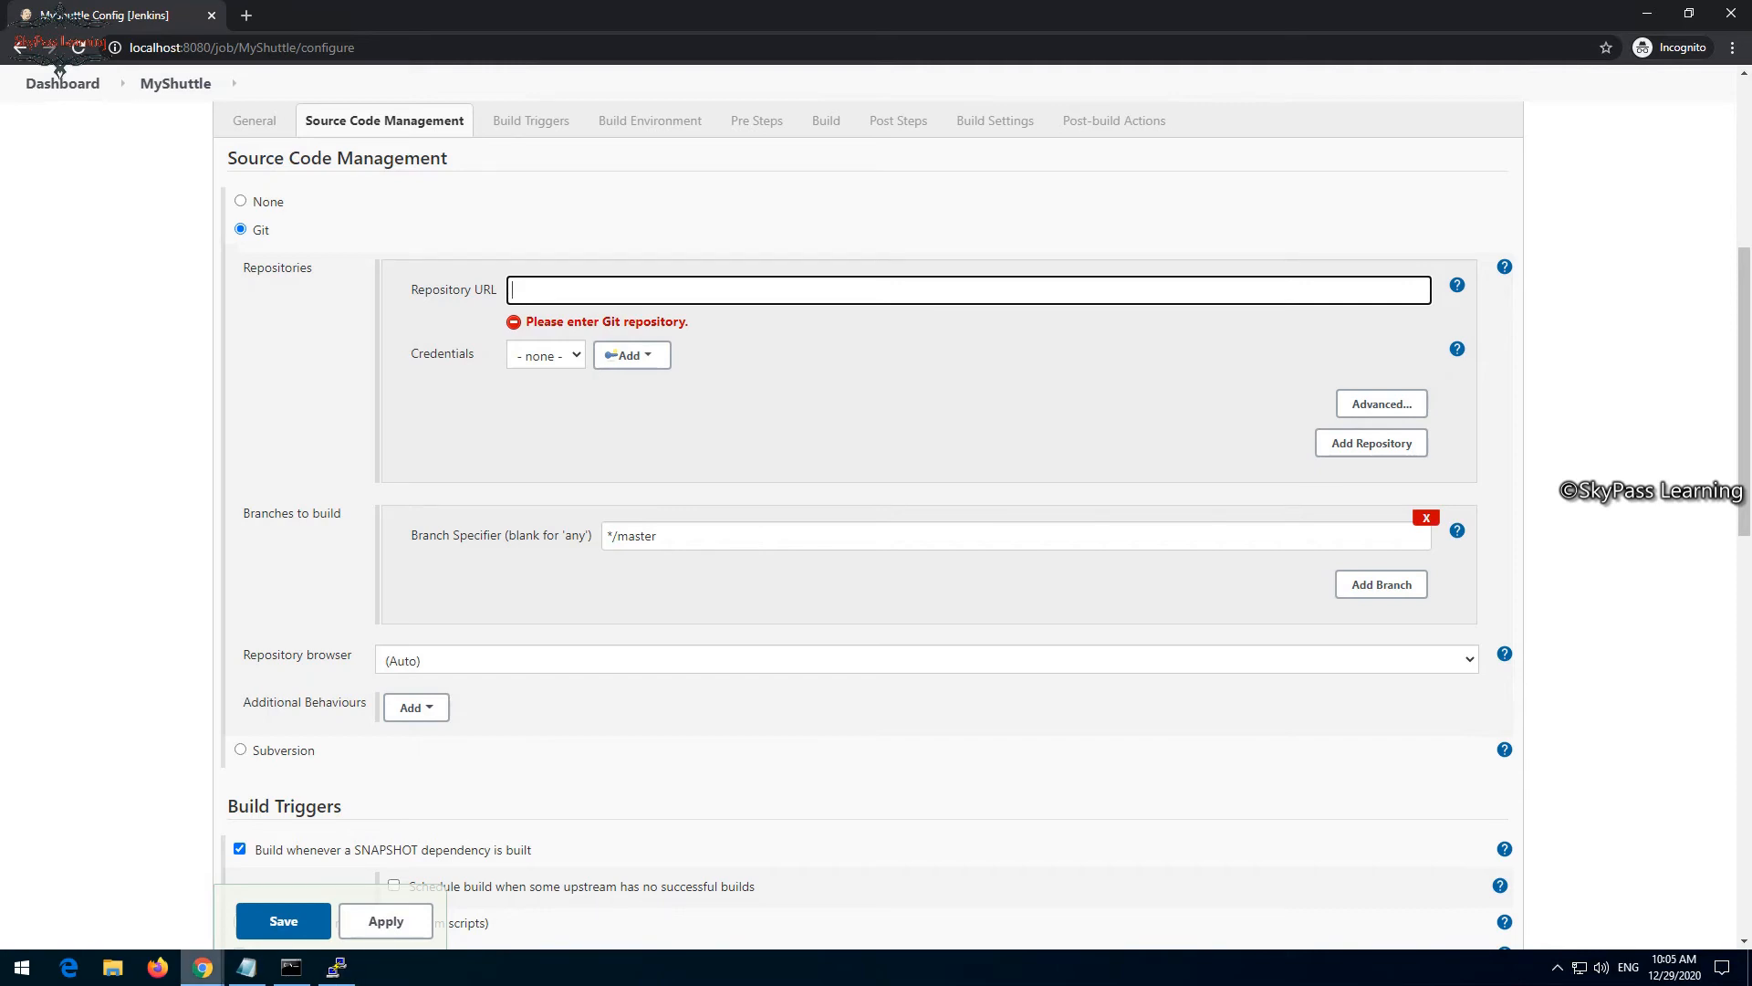
- Switch to the Azure DevOps Demo Generator in the other browser window and sign in
click(202, 967)
click(103, 889)
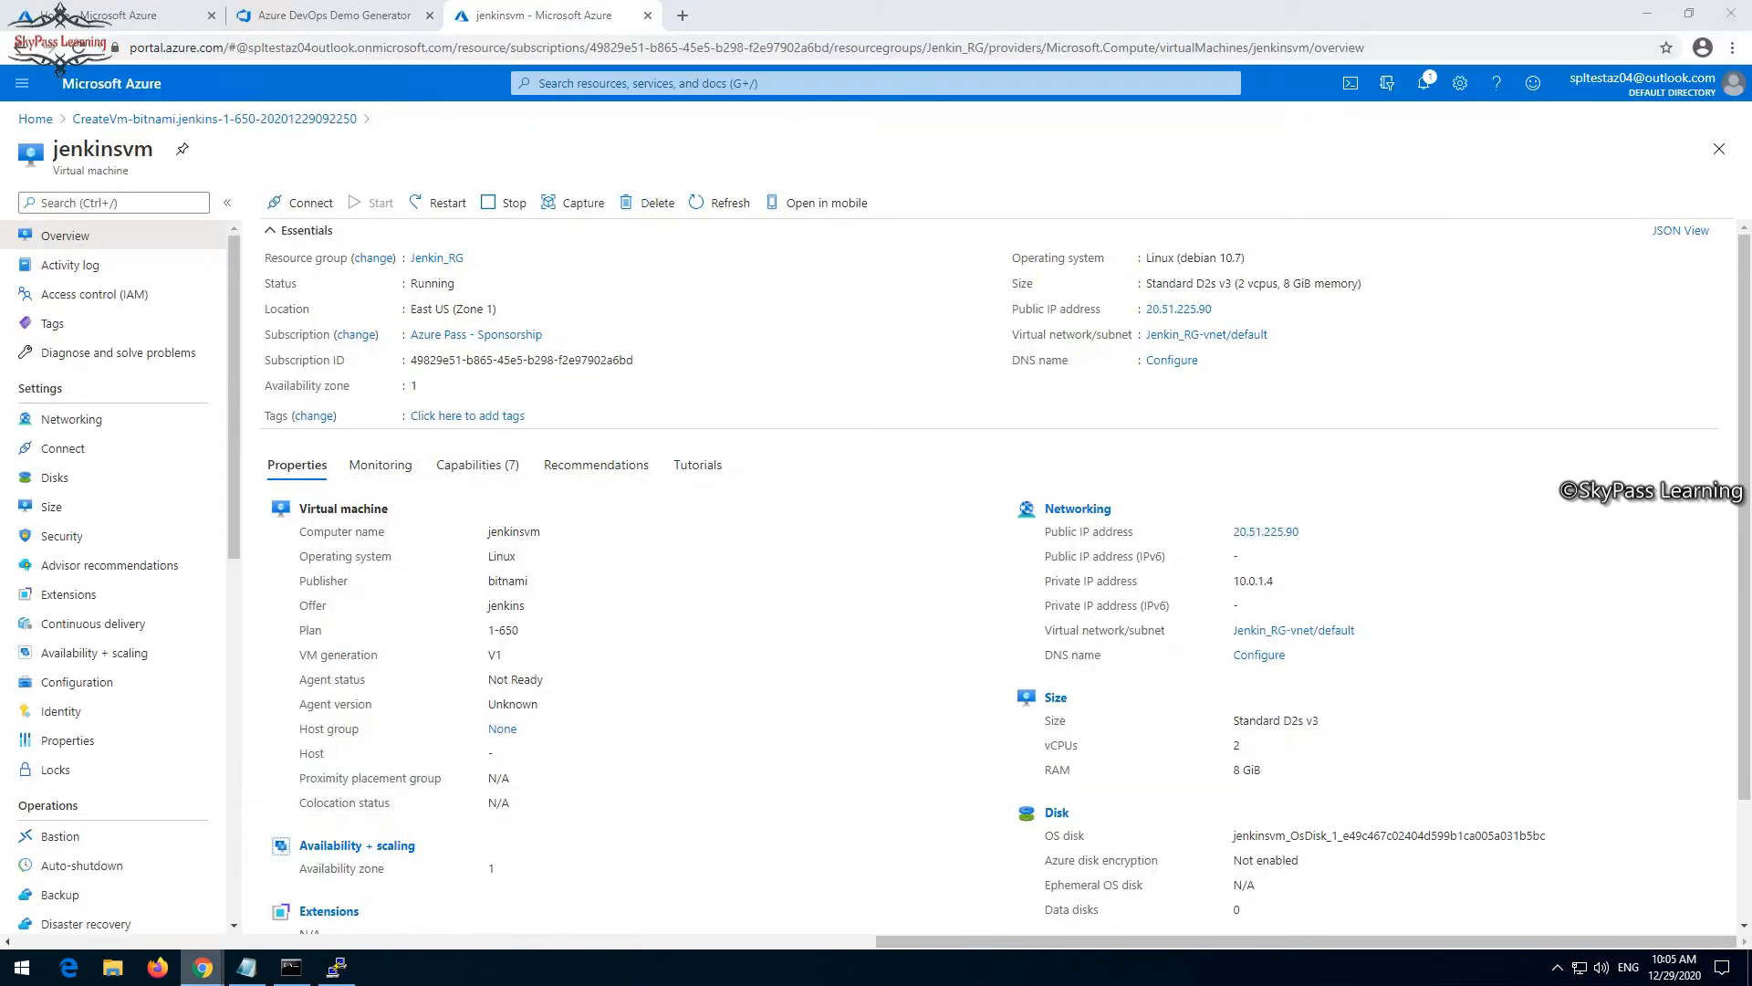
click(334, 15)
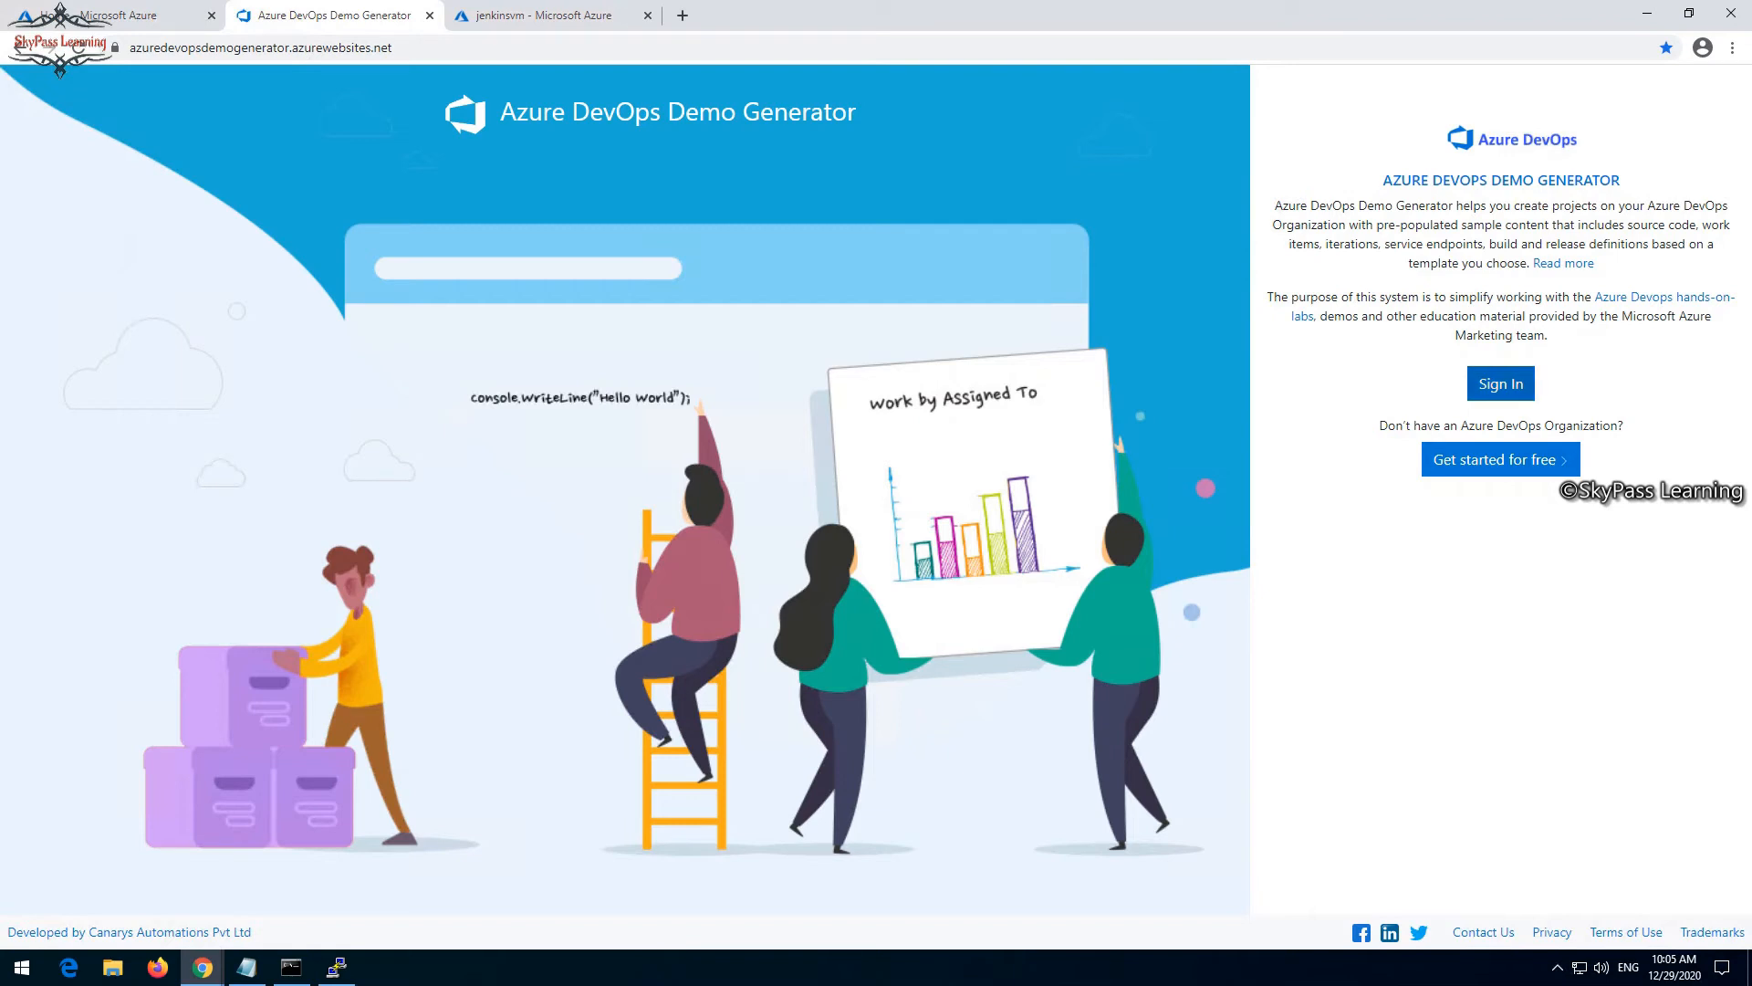
click(1501, 384)
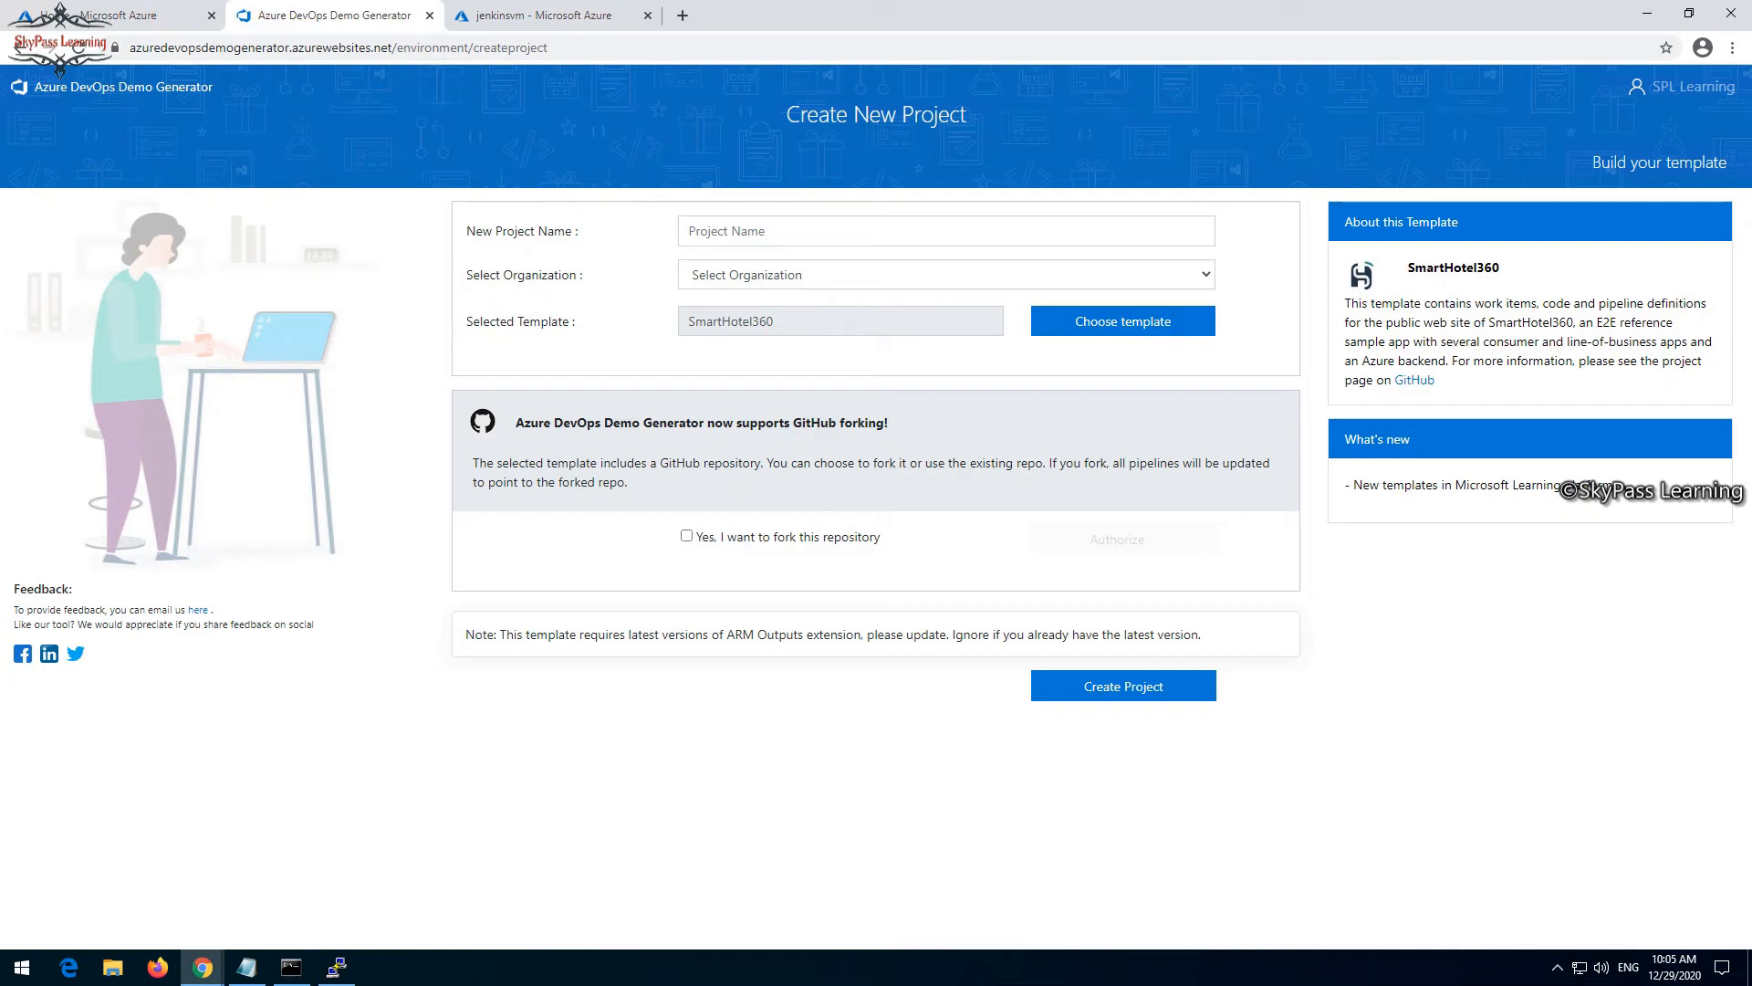
- Name the new demo project MYShuttle and select the spllearning organization
click(913, 231)
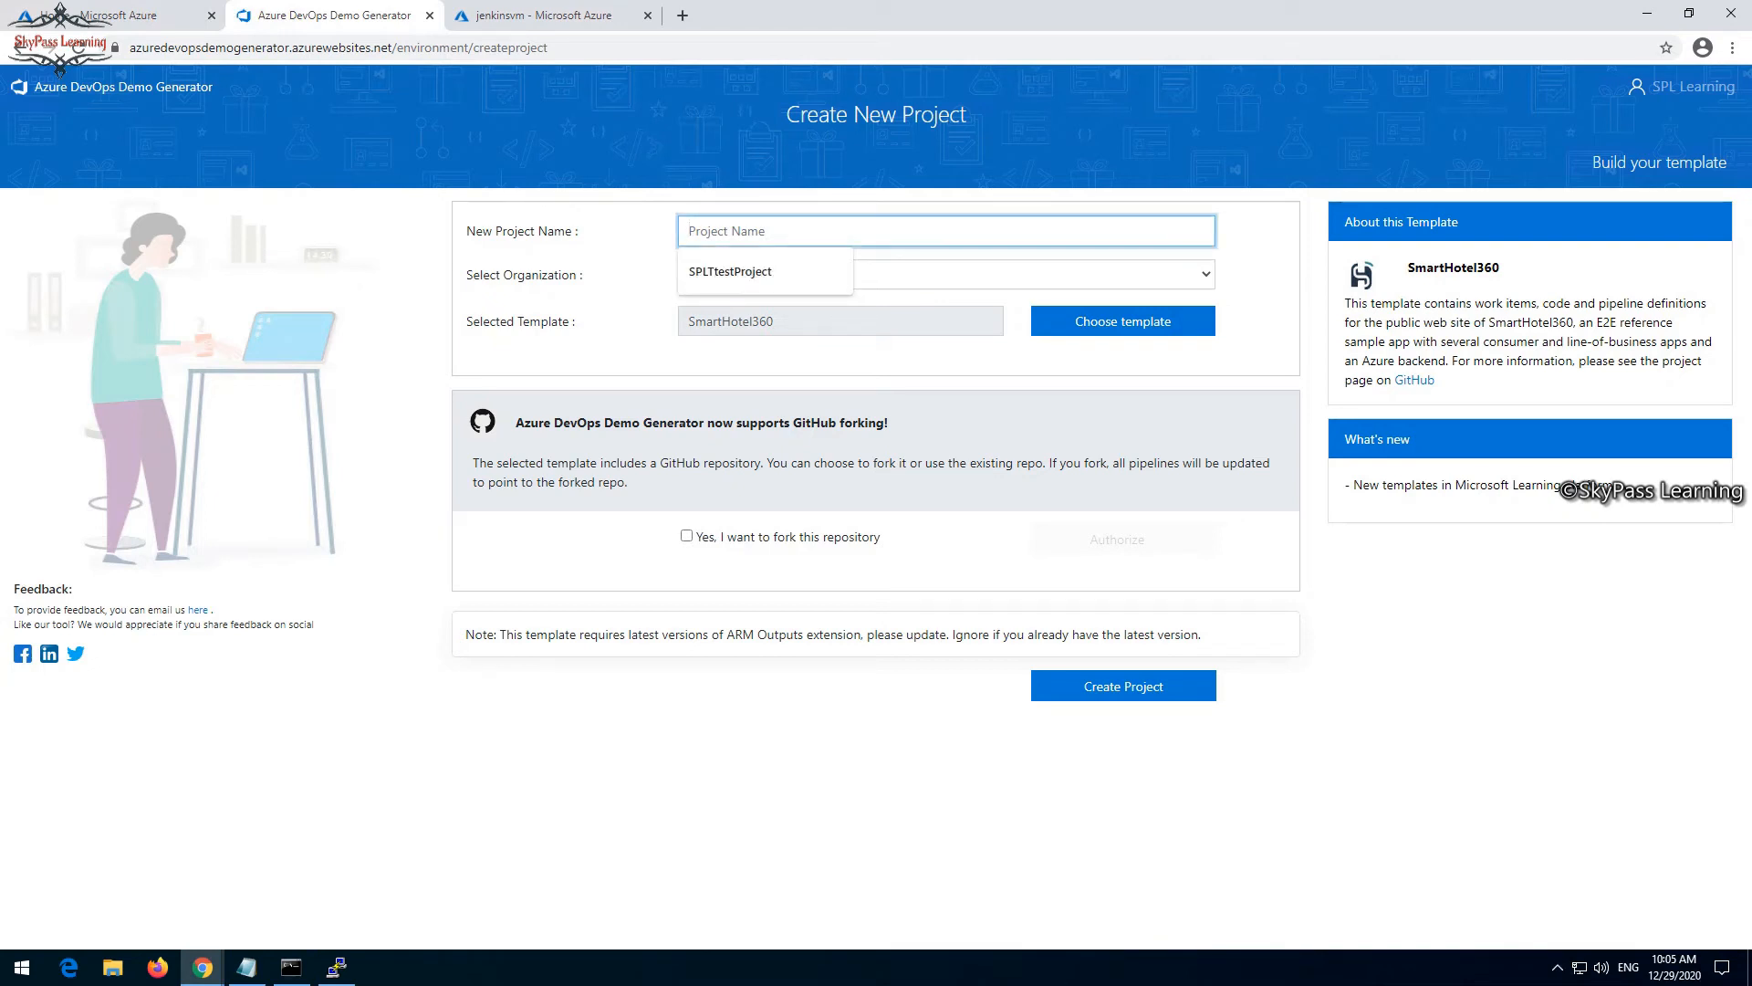
text(MYS)
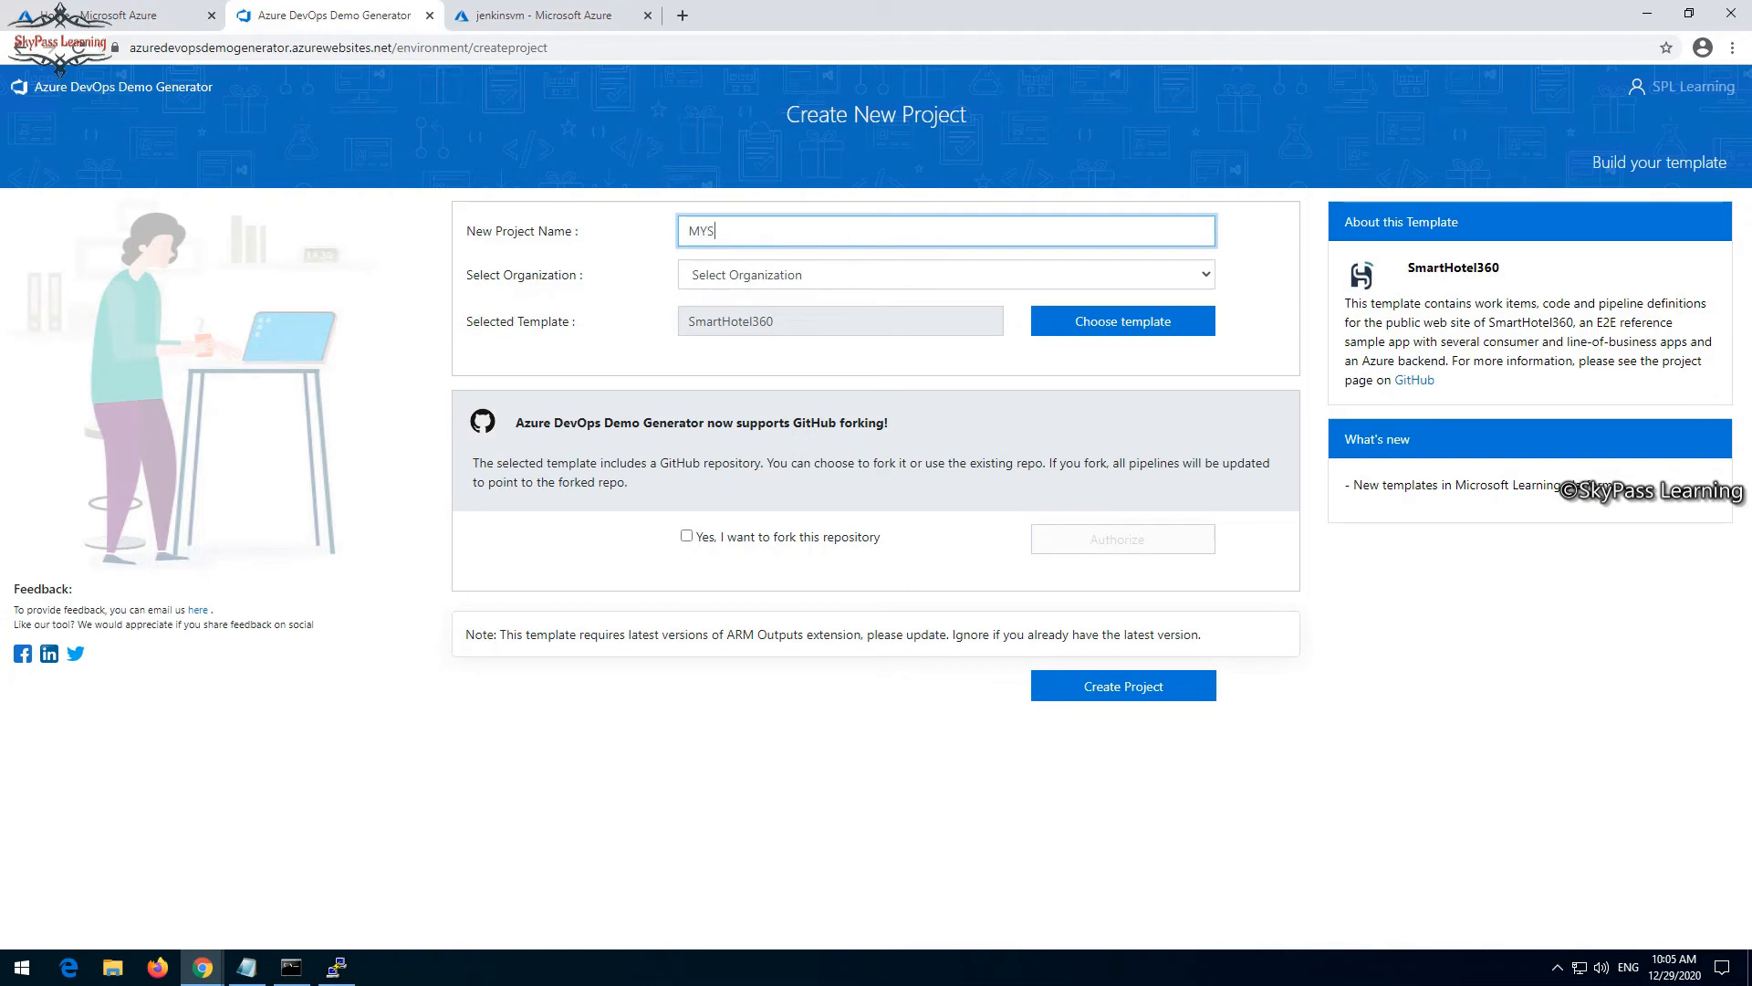
text(huttle)
click(947, 275)
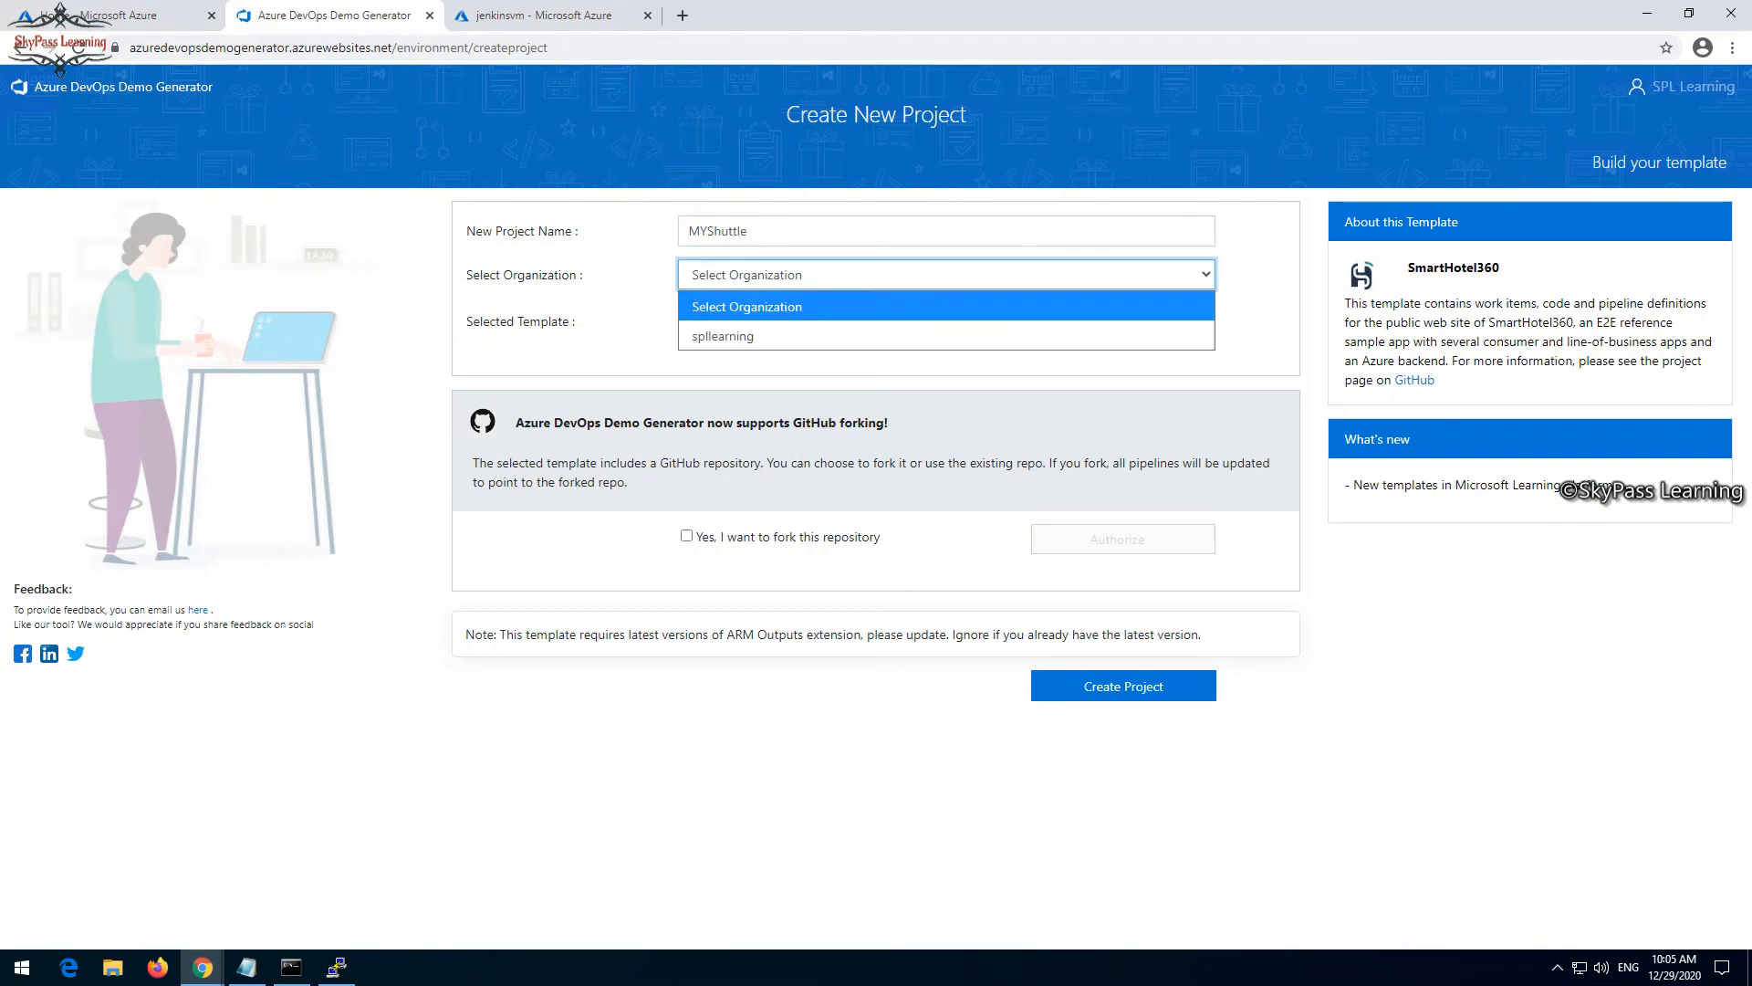
click(947, 336)
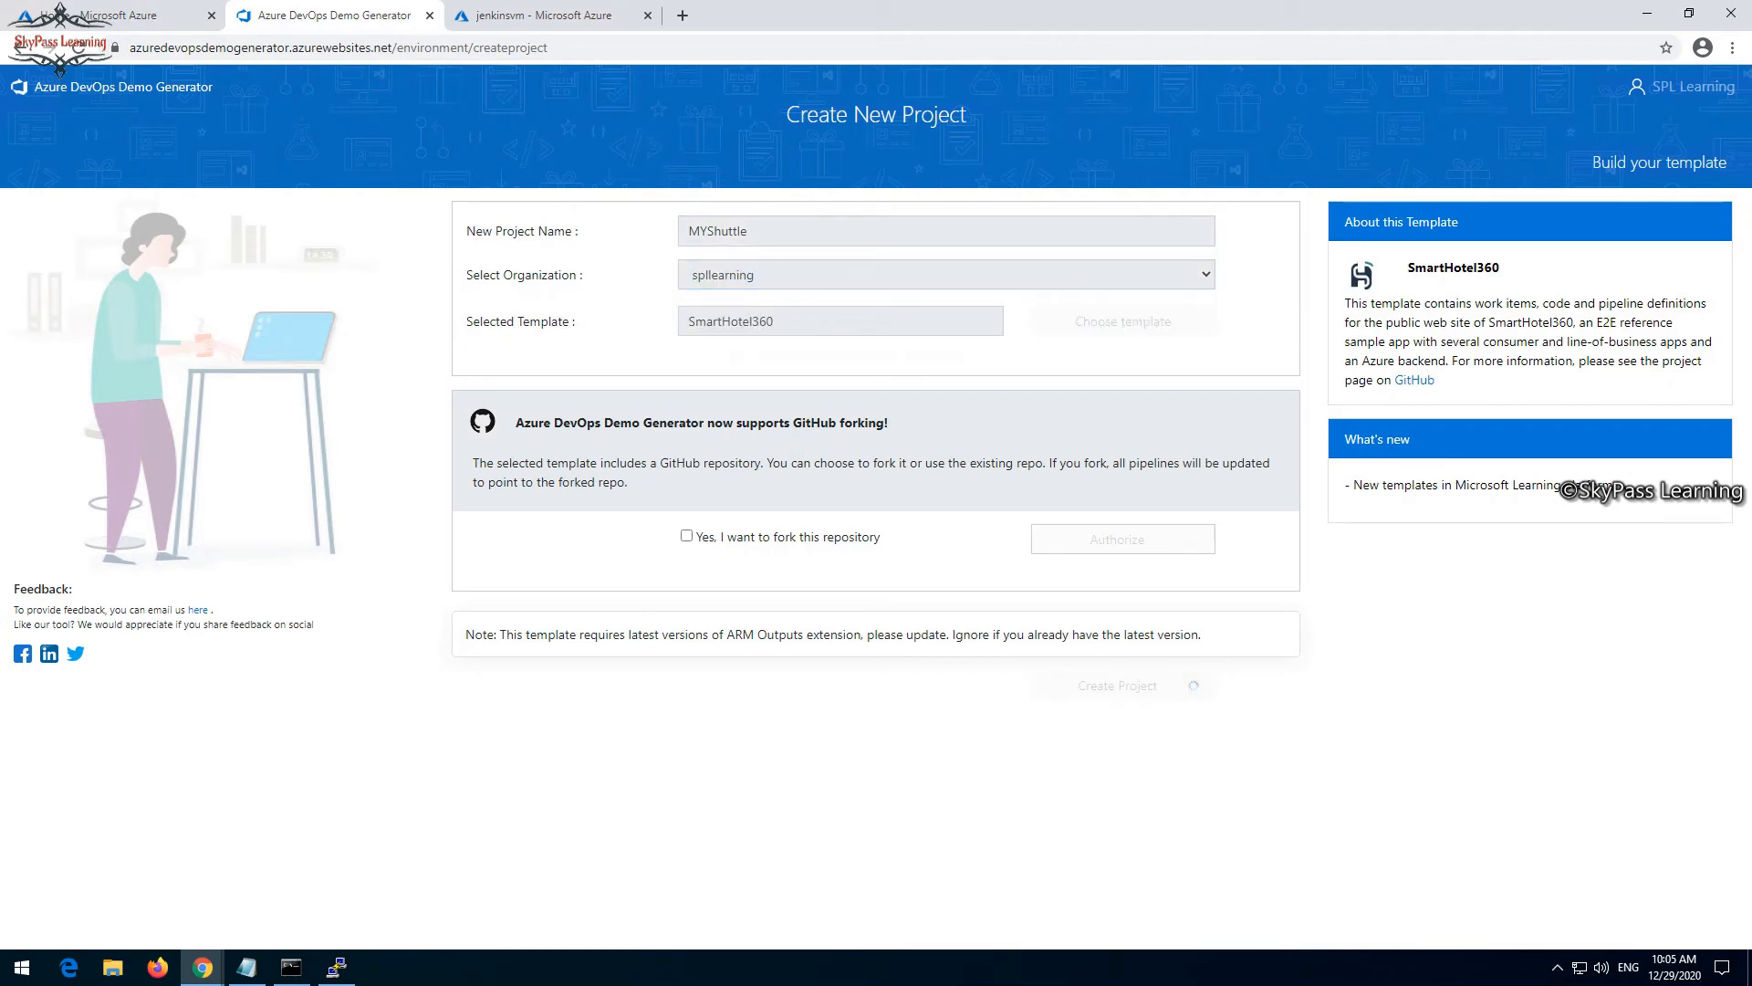
- Choose the MyShuttle template from the General group and create the project
click(1122, 321)
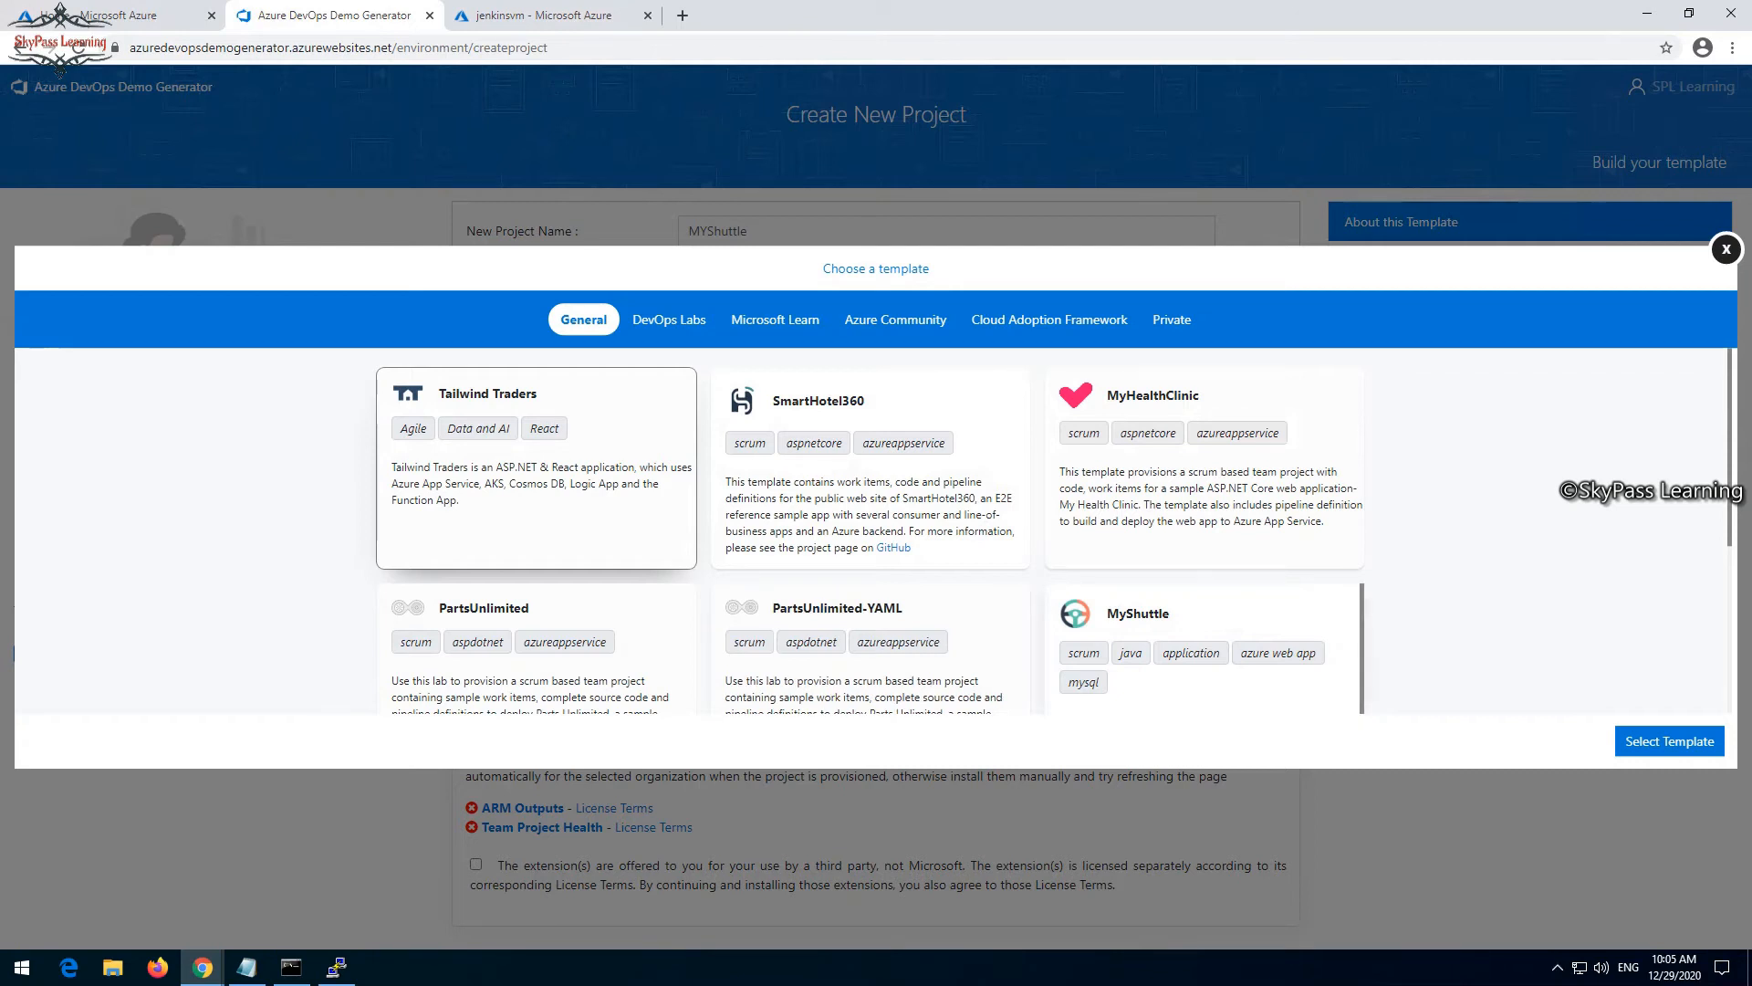
click(1204, 648)
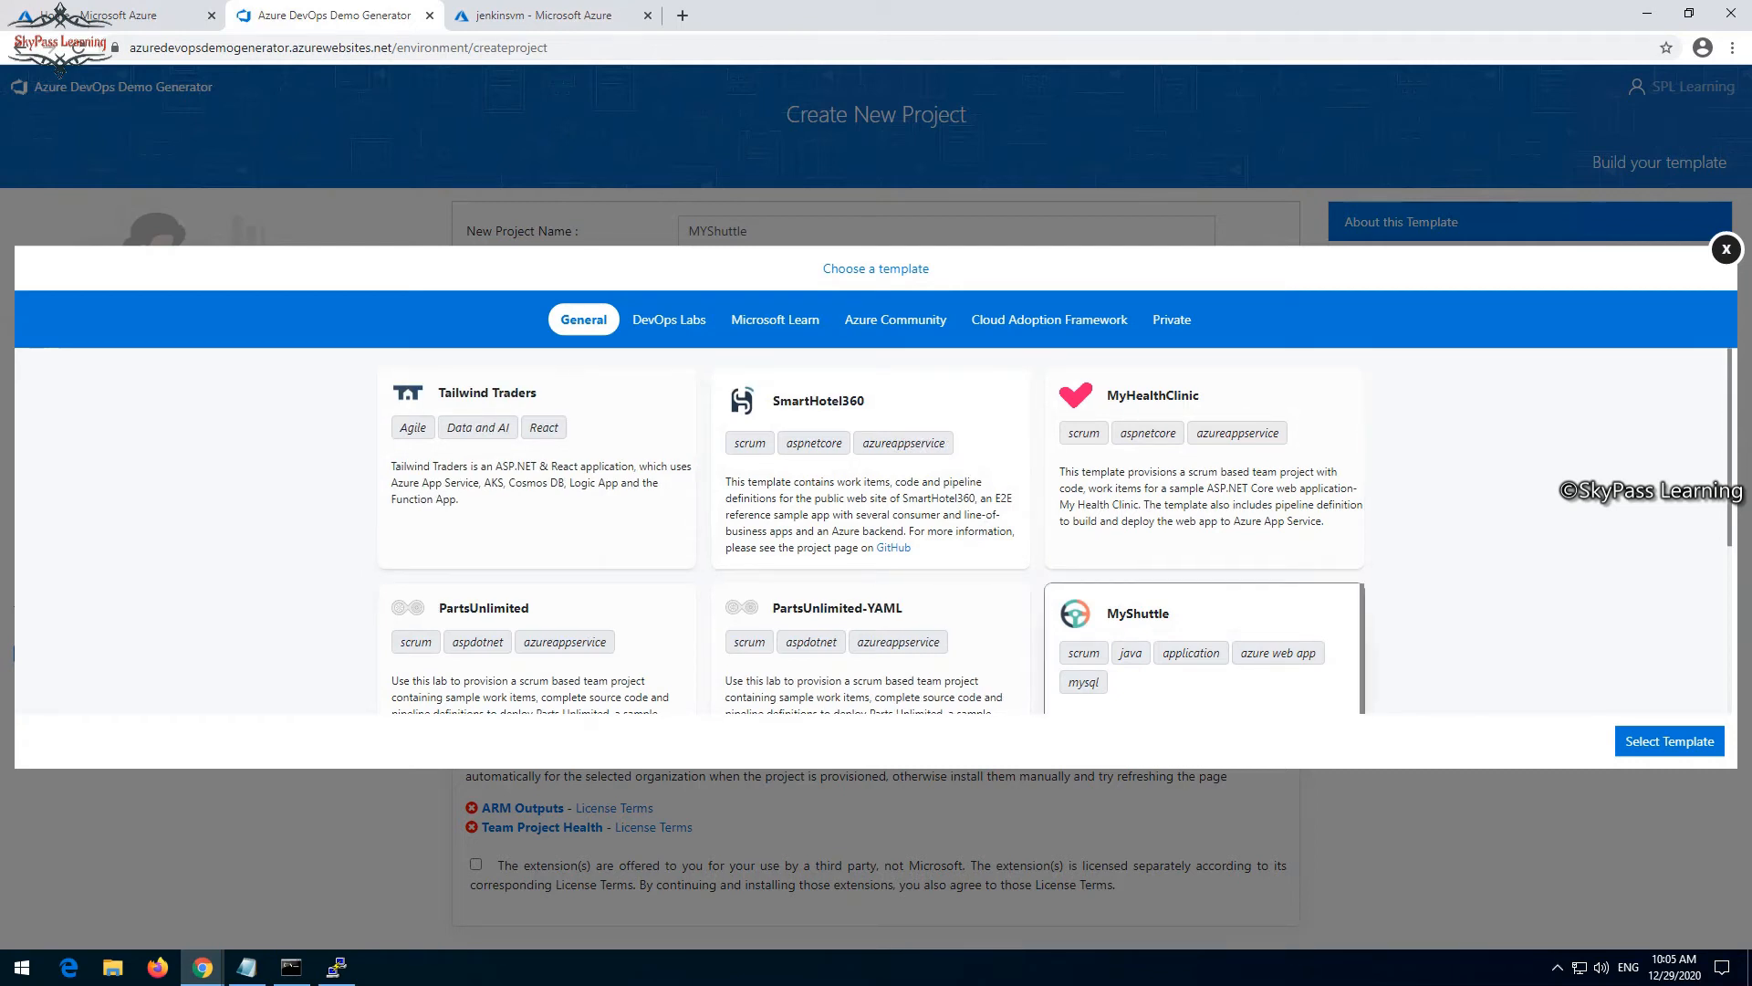
click(1669, 741)
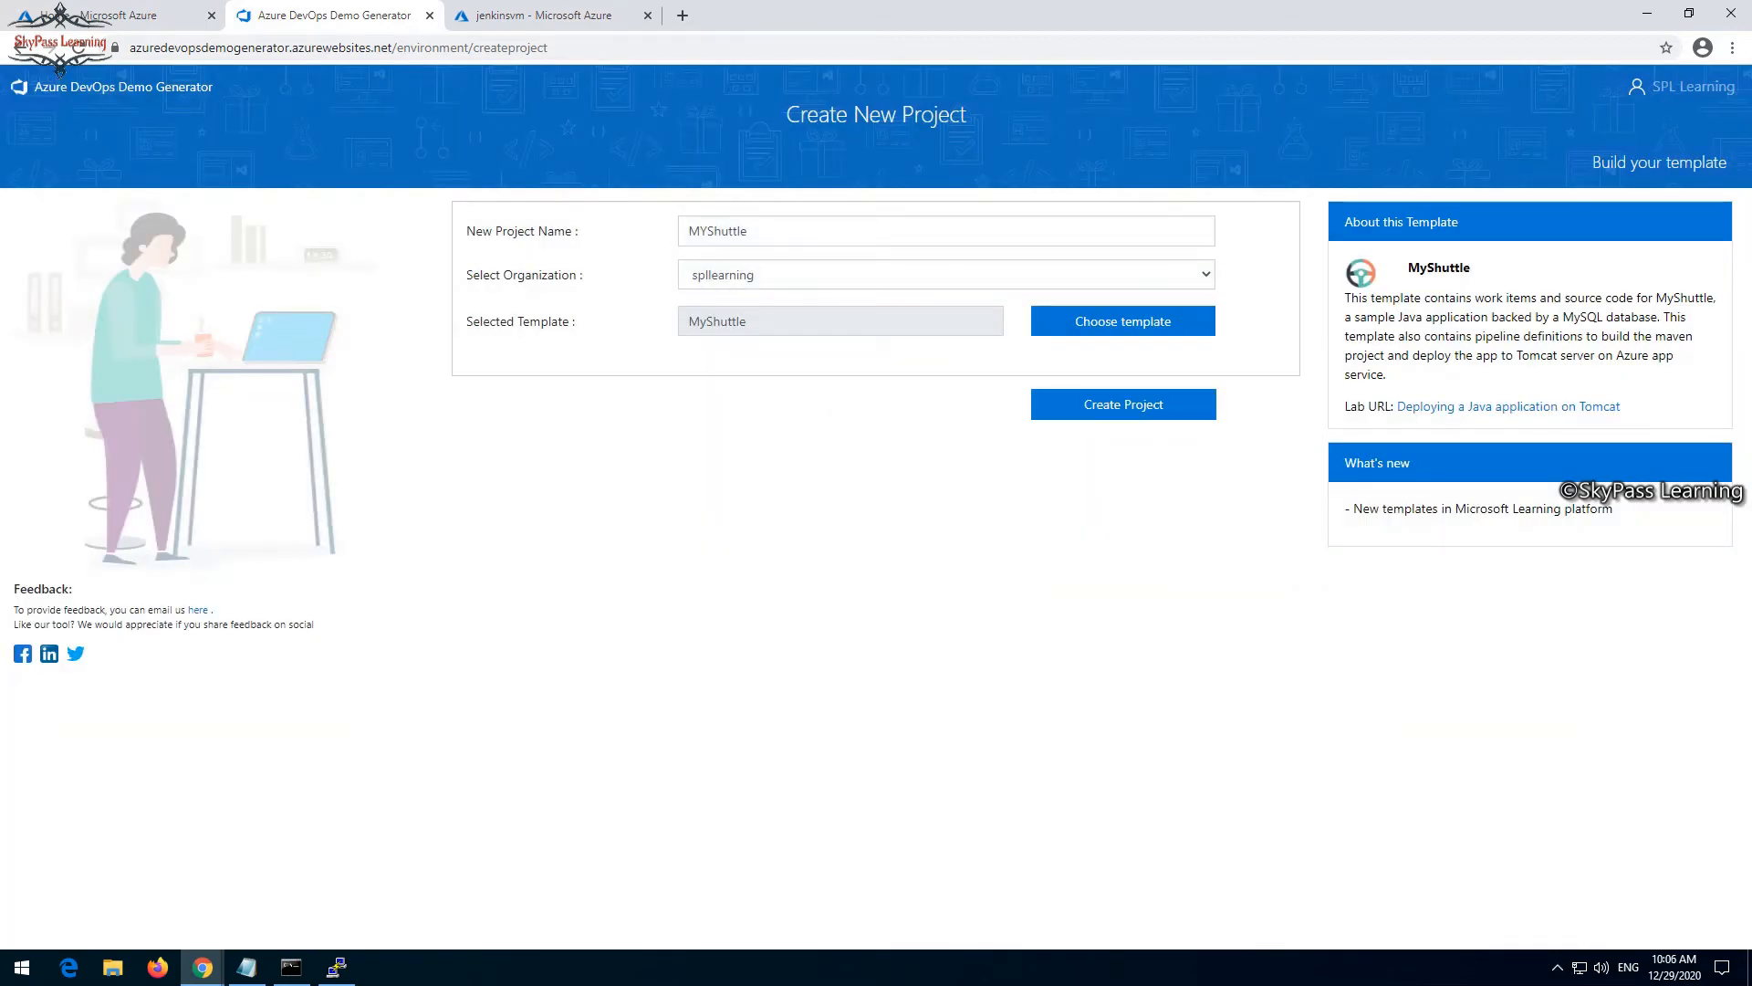
click(1124, 404)
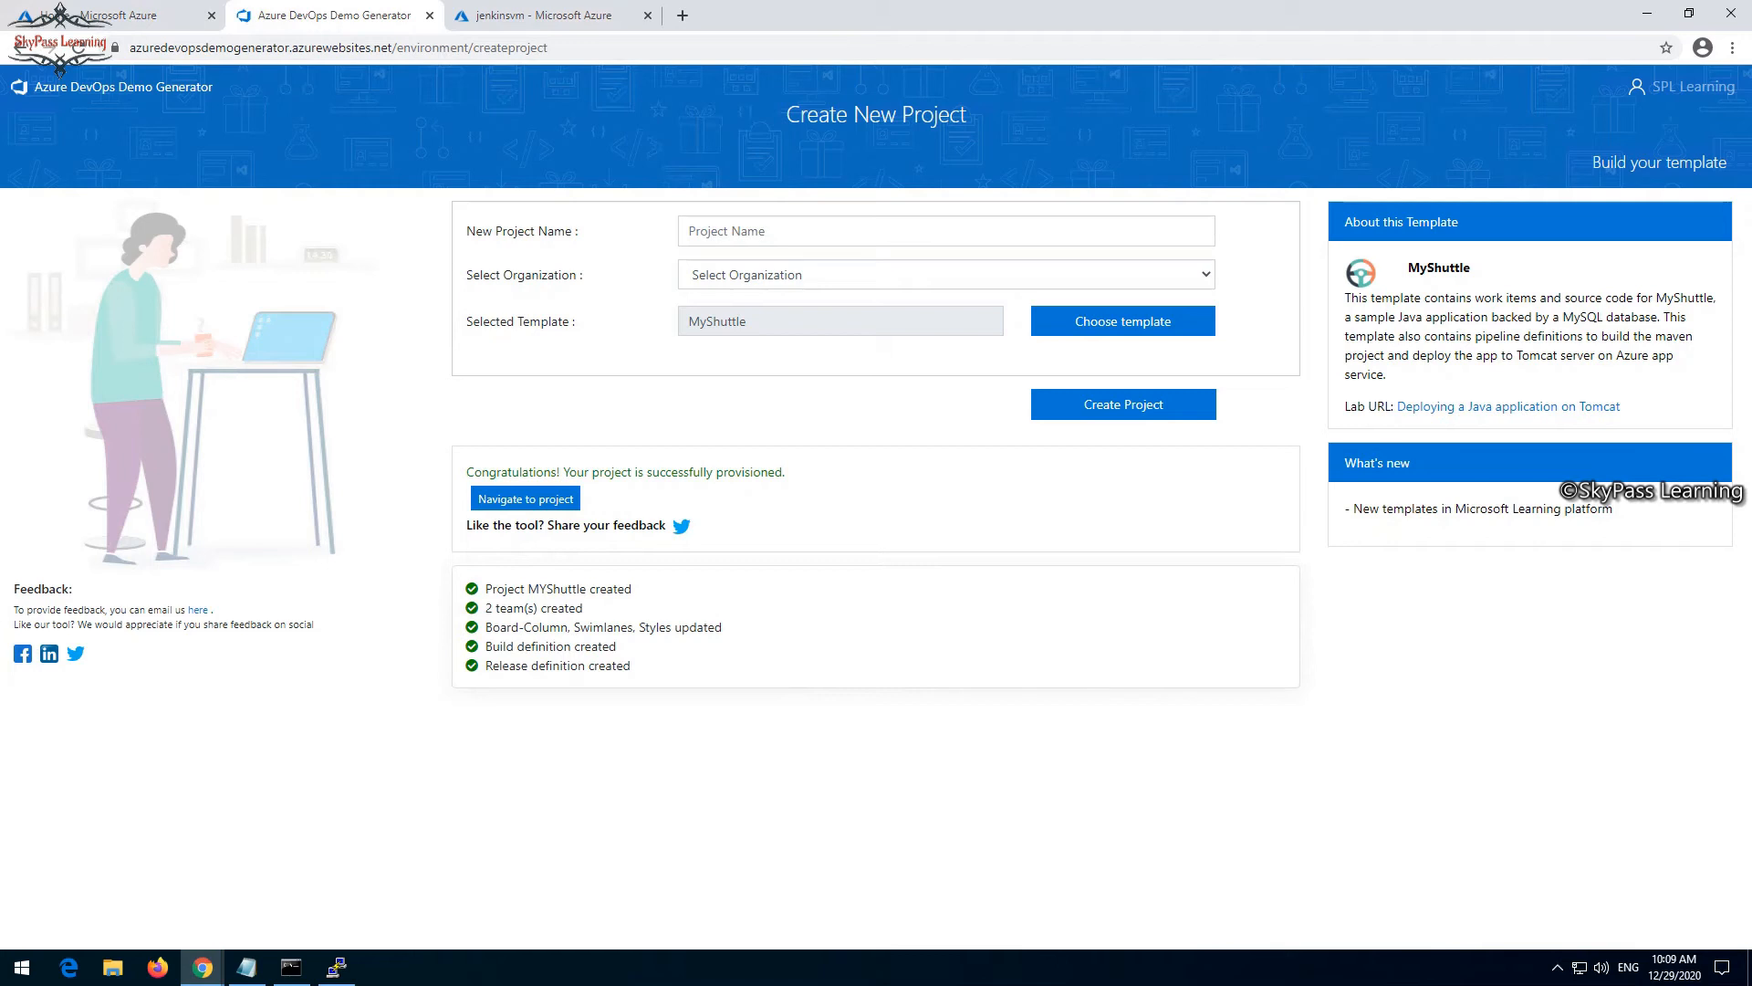
- Open the newly provisioned MYShuttle project in Azure DevOps and copy its web address
click(525, 500)
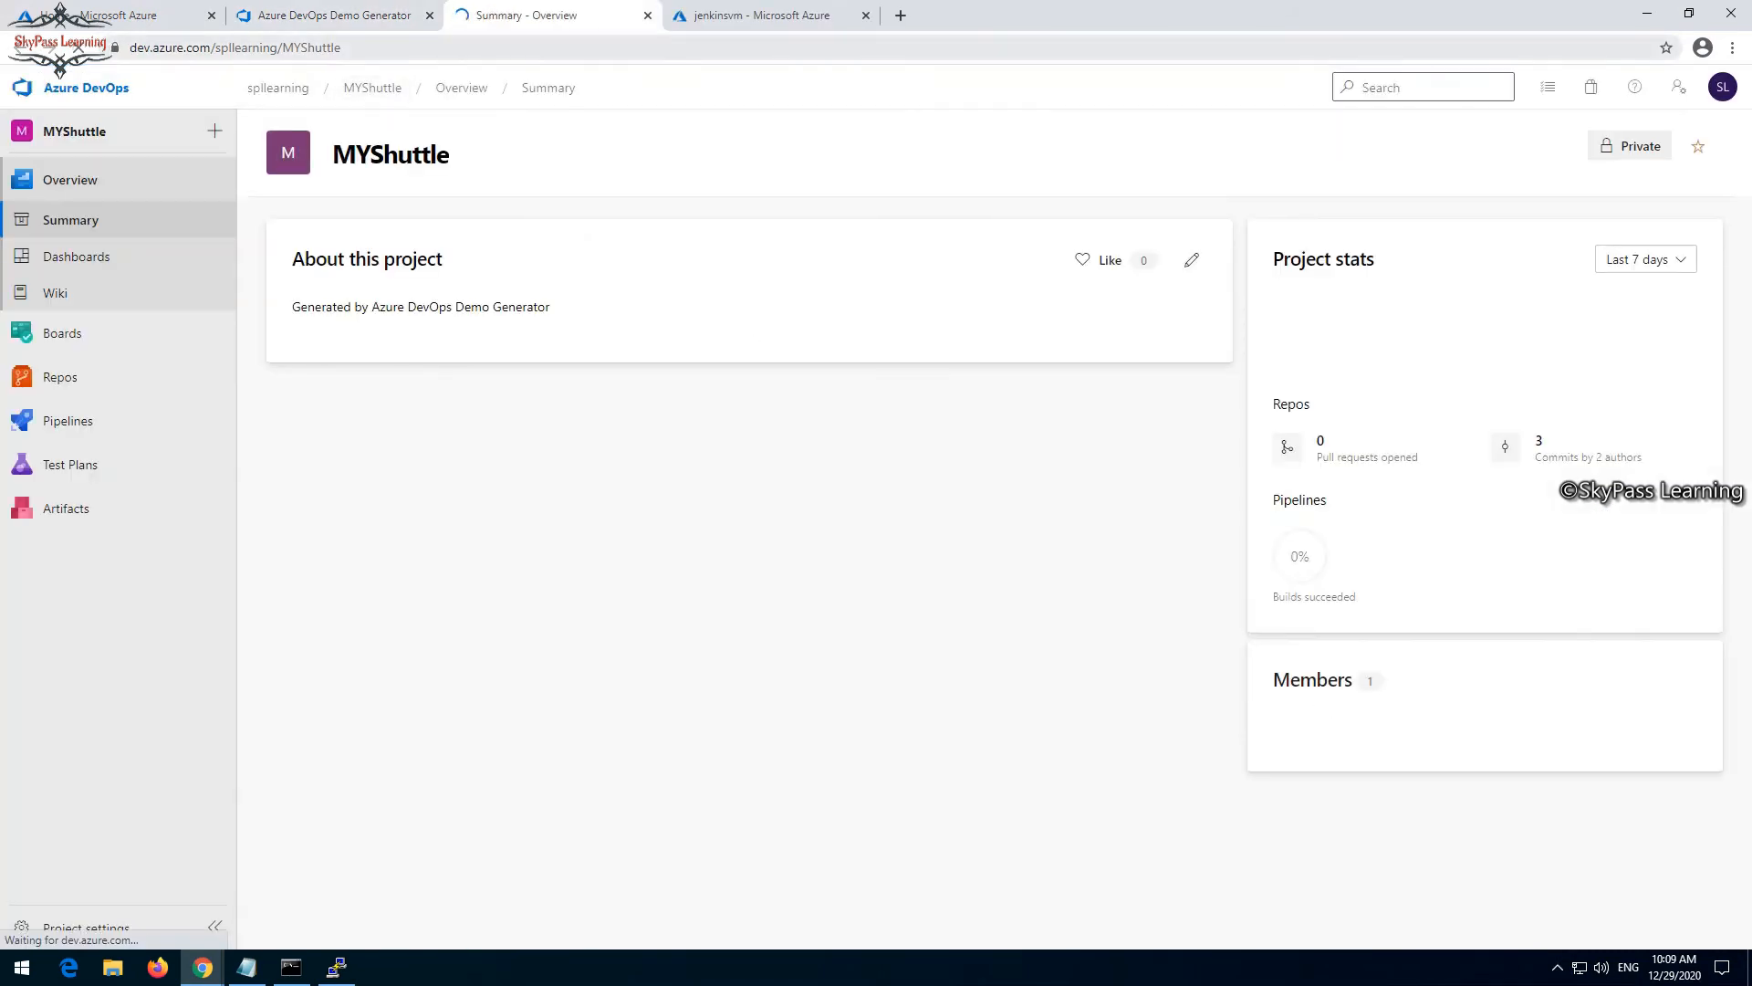
key(ctrl+l)
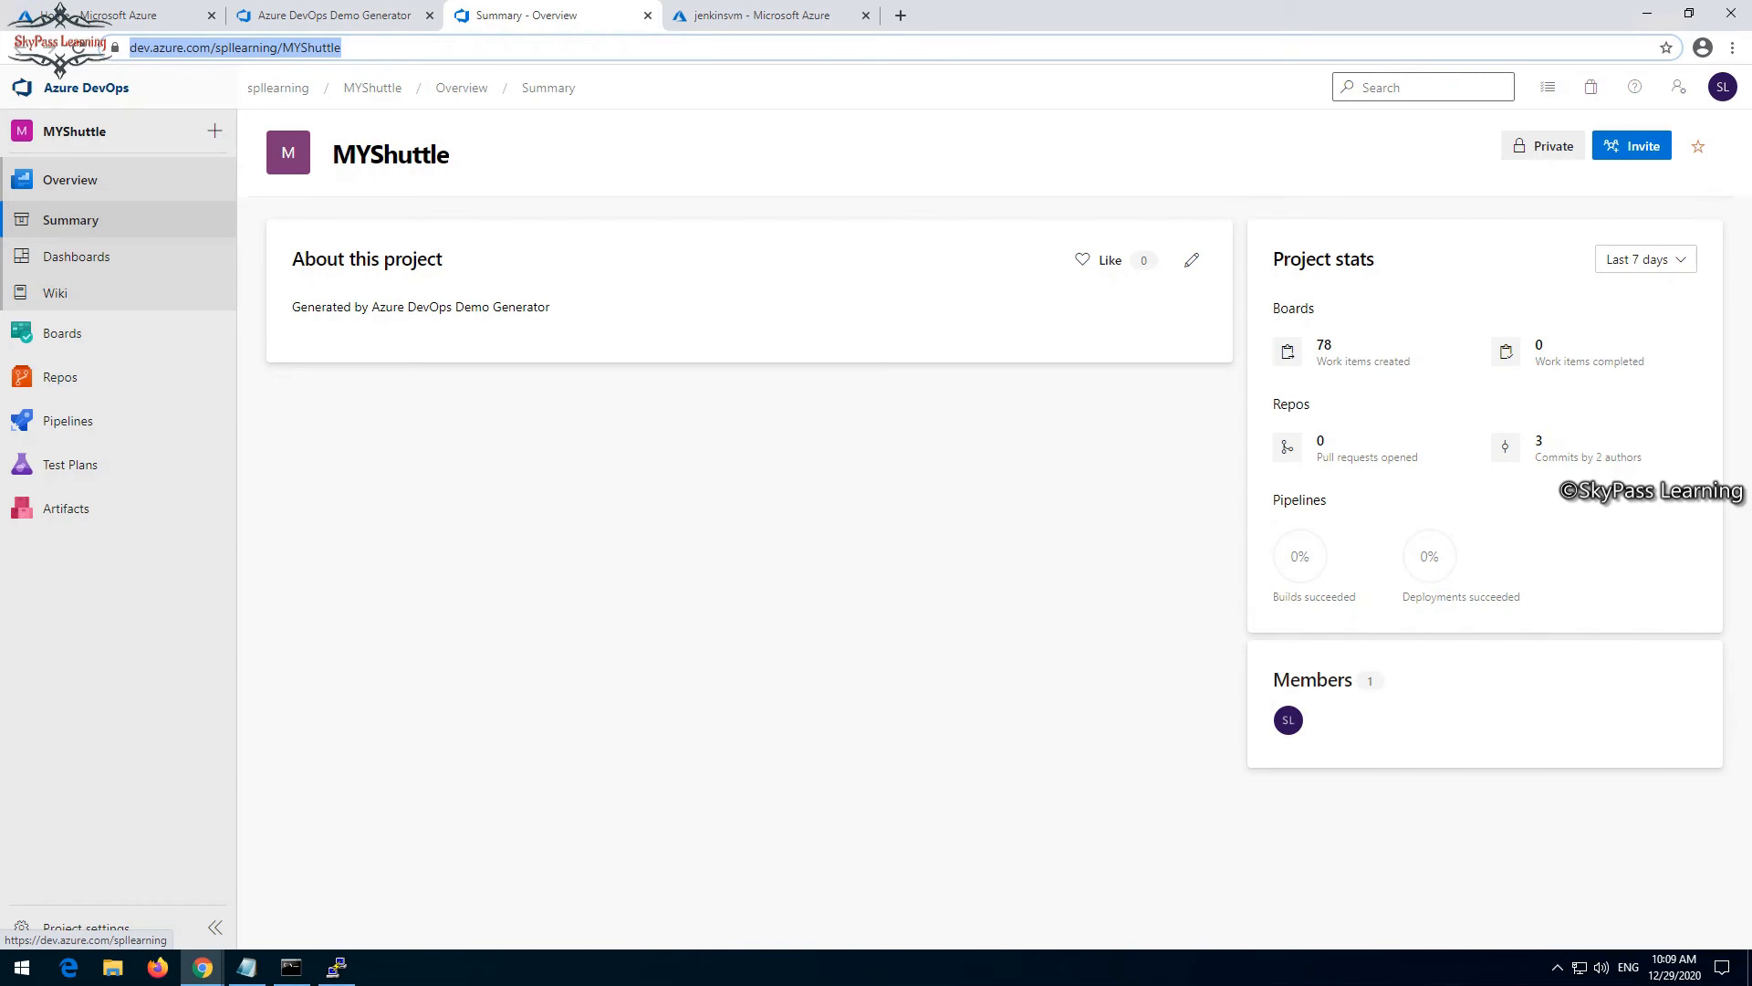
mouse_move(202, 968)
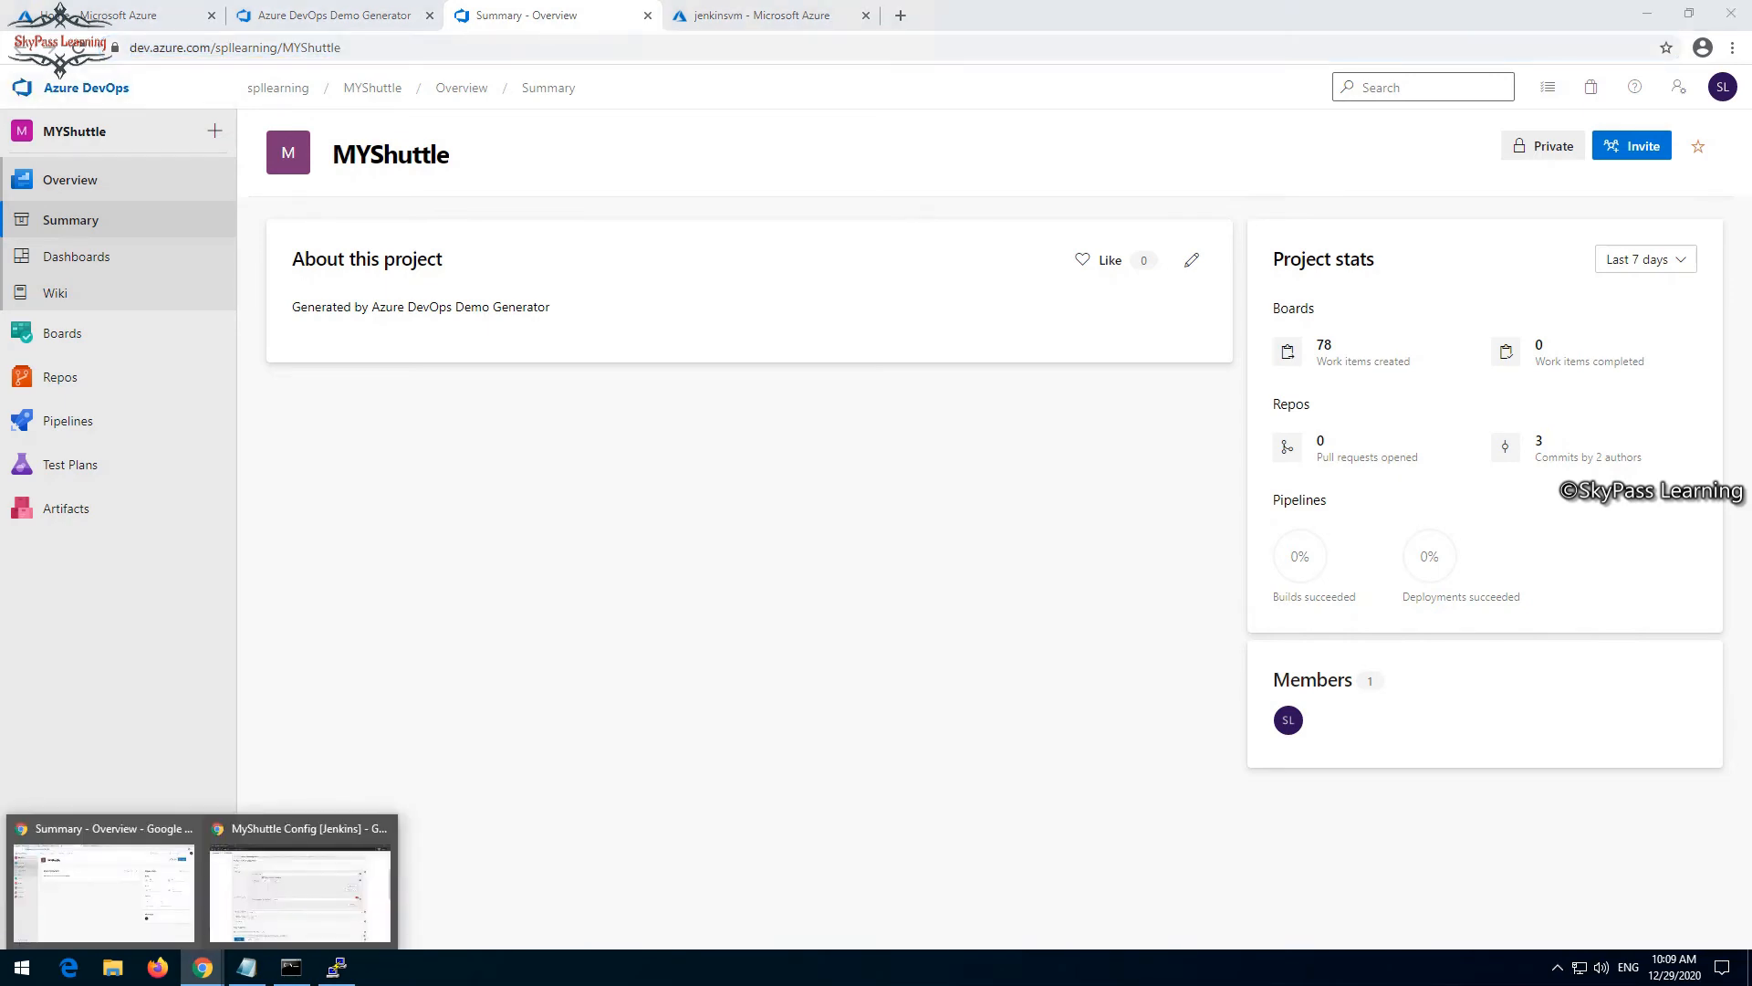
click(313, 890)
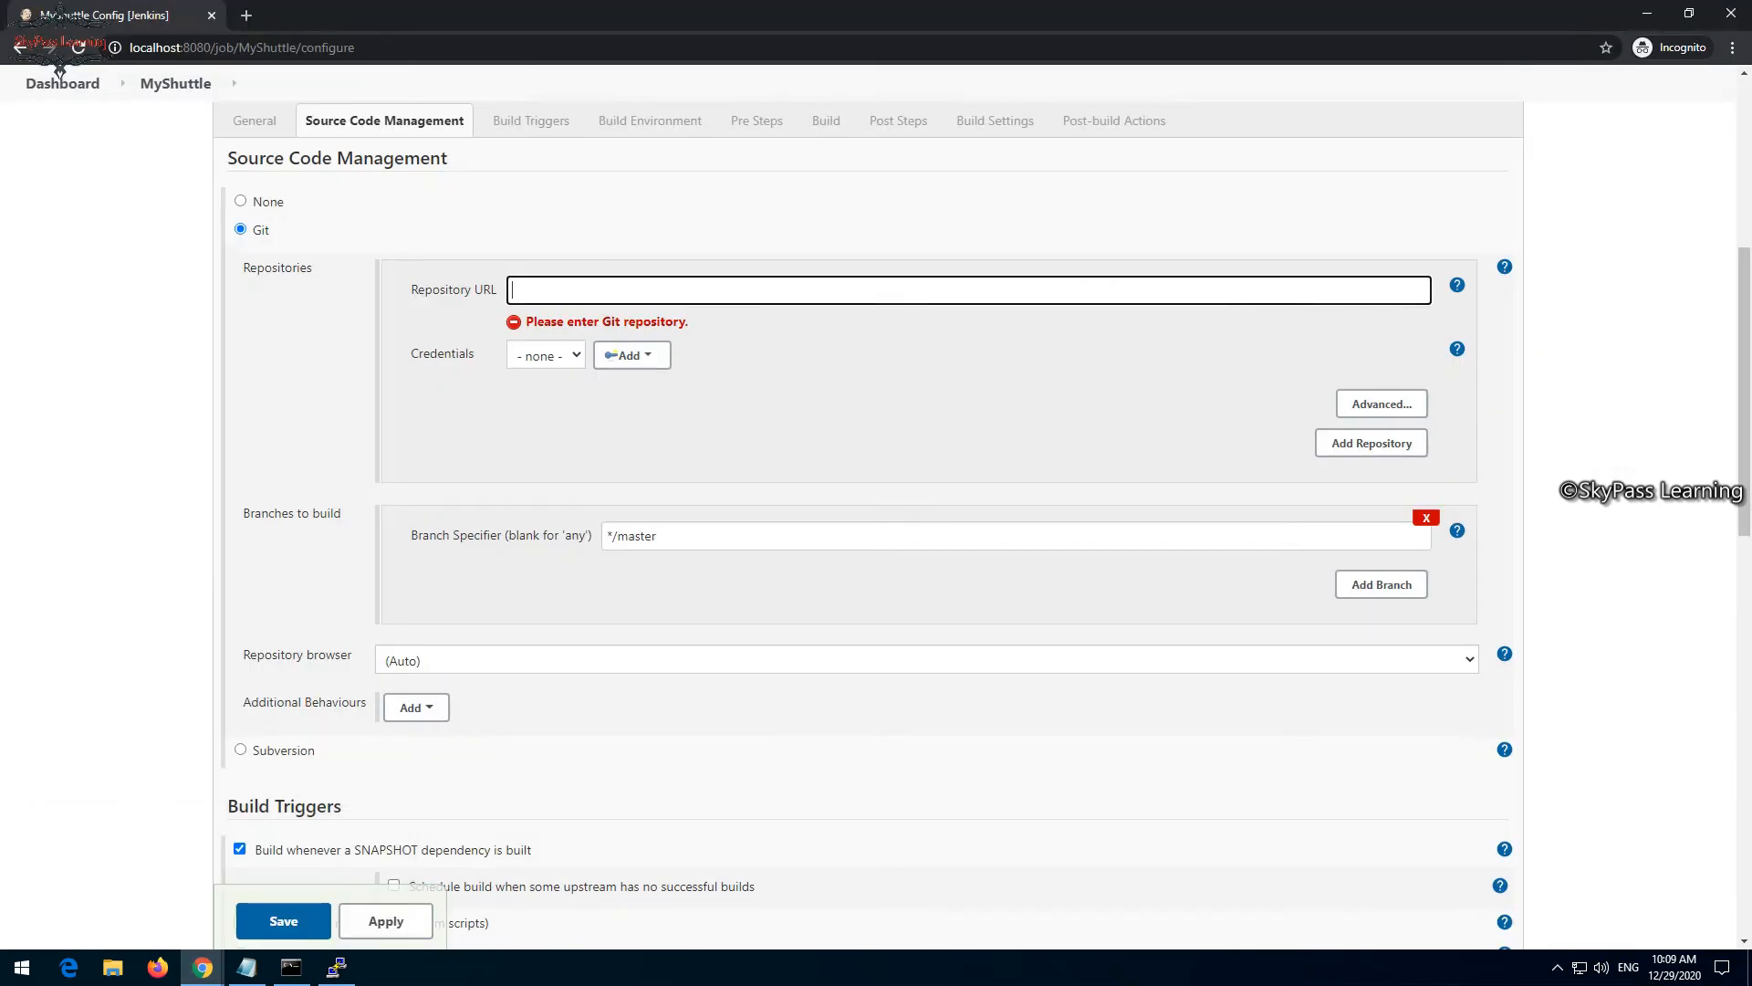
key(ctrl+v)
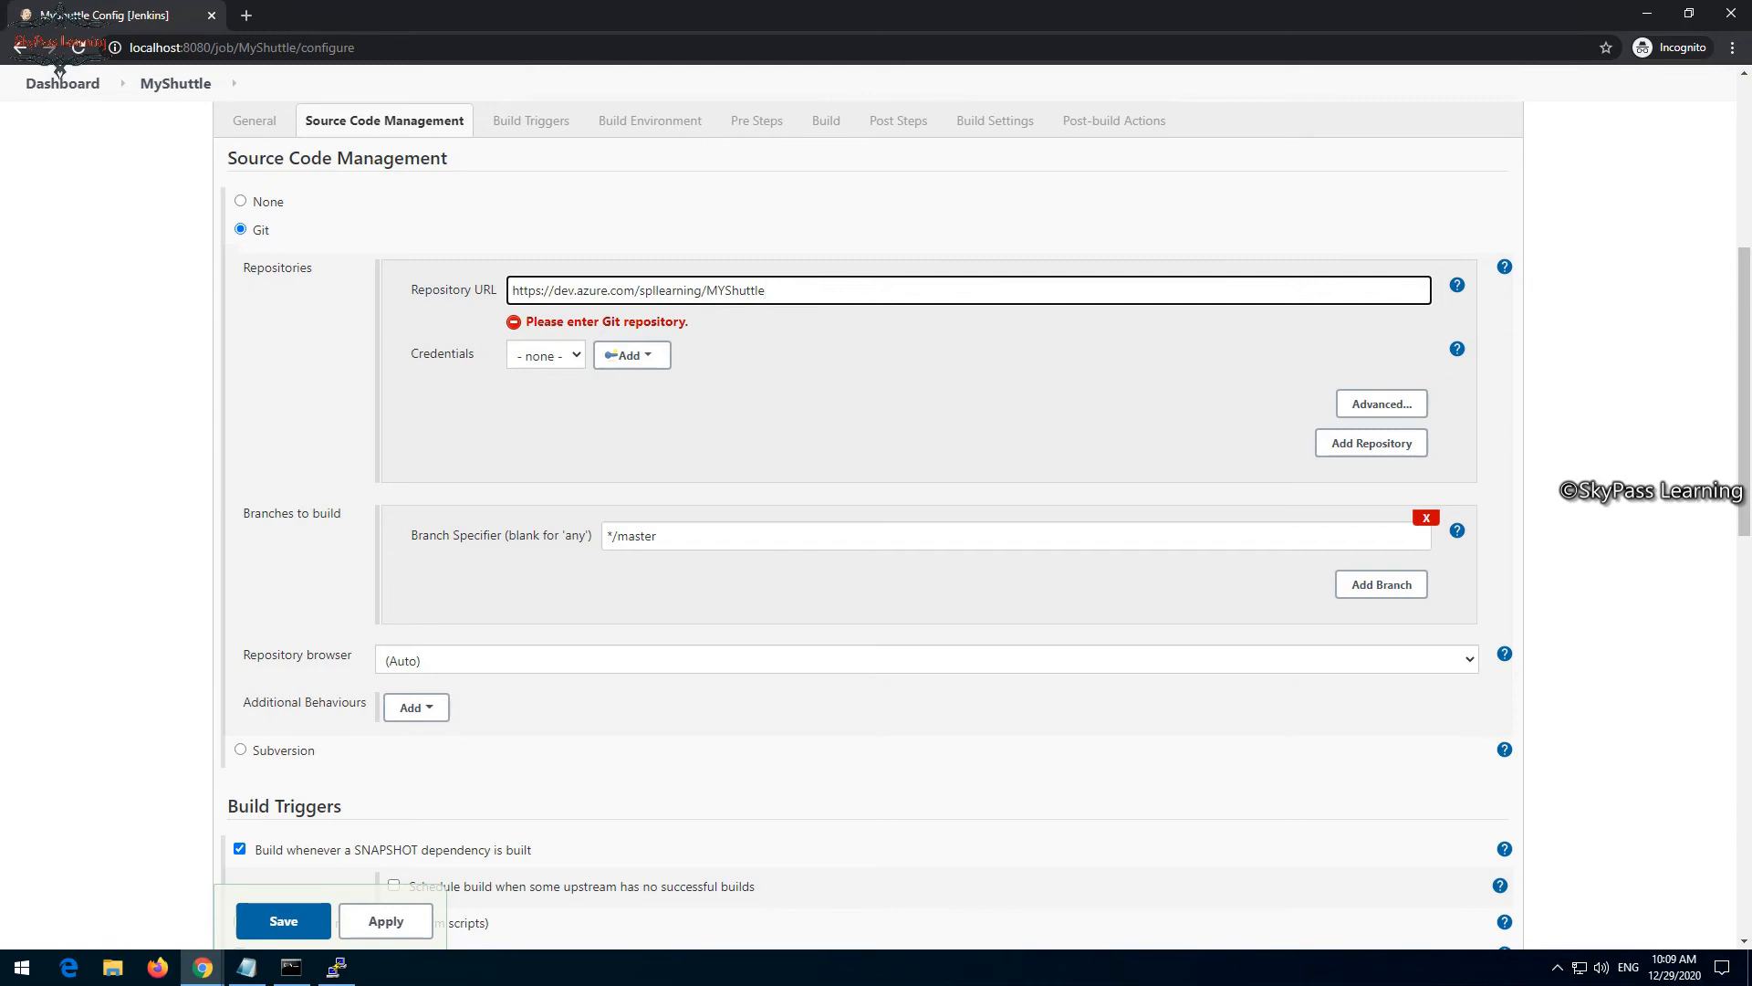
text(_git/)
text(mys)
text(huttle)
- Start adding Jenkins credentials for the repository, with the Global credentials (unrestricted) domain and the Username with password kind
click(632, 355)
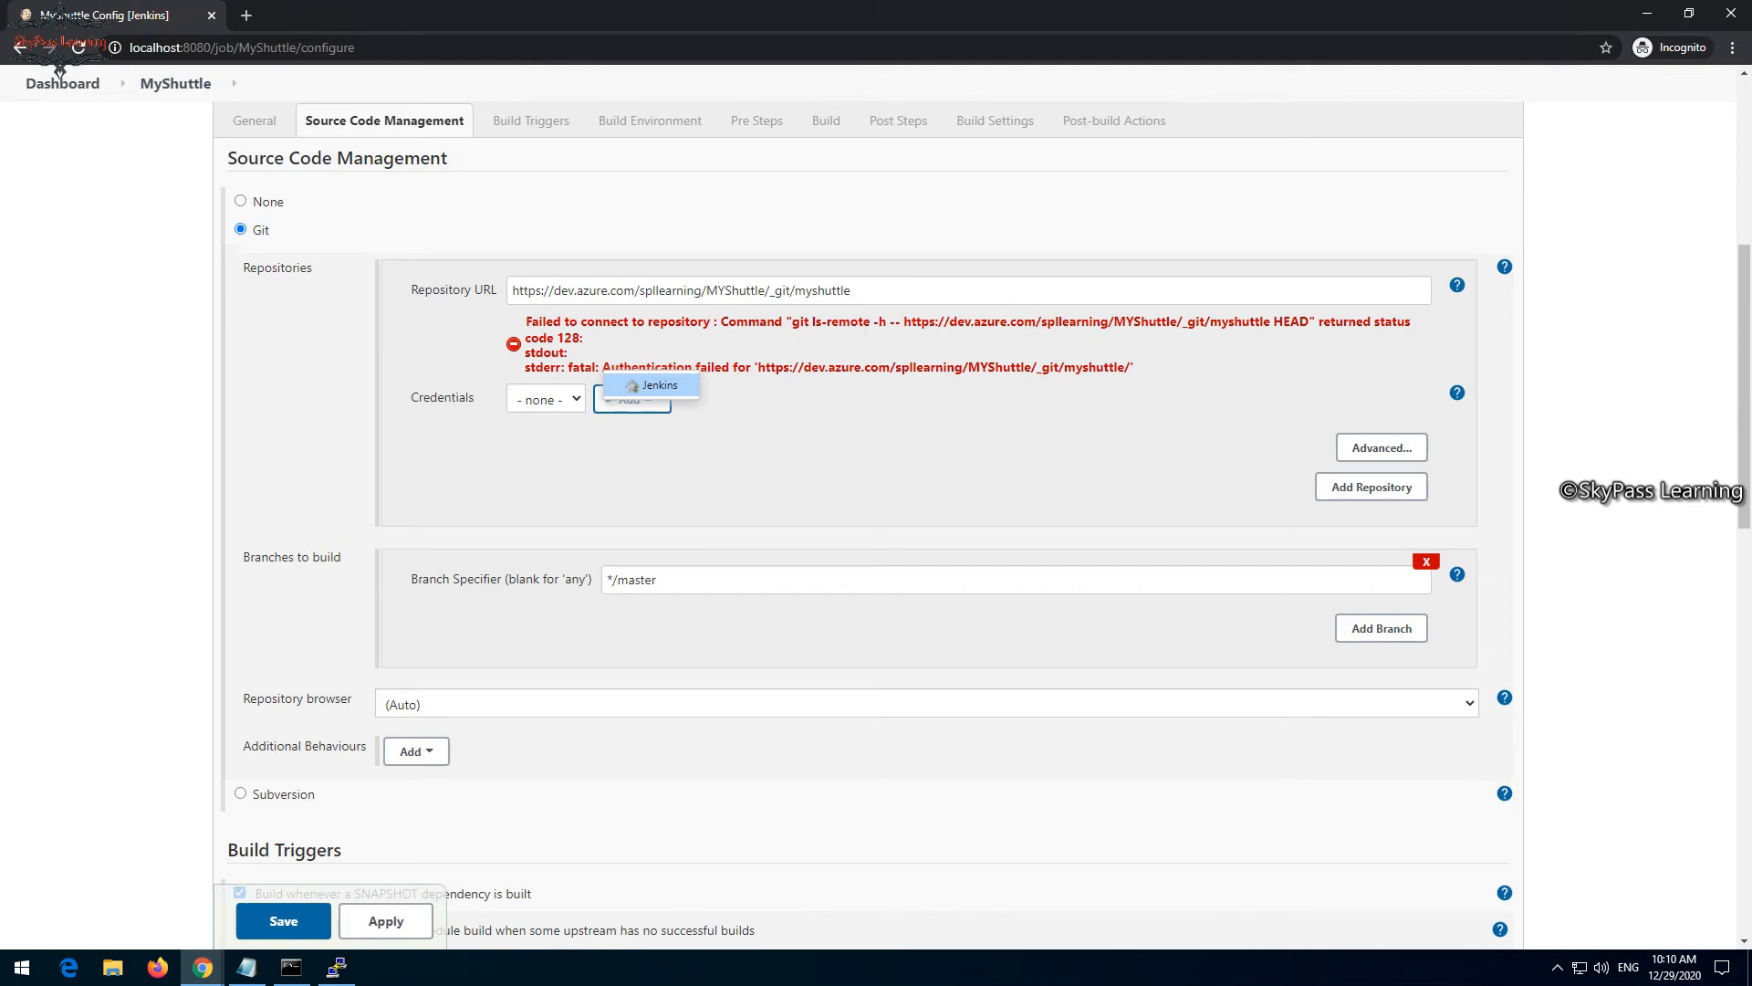
click(653, 385)
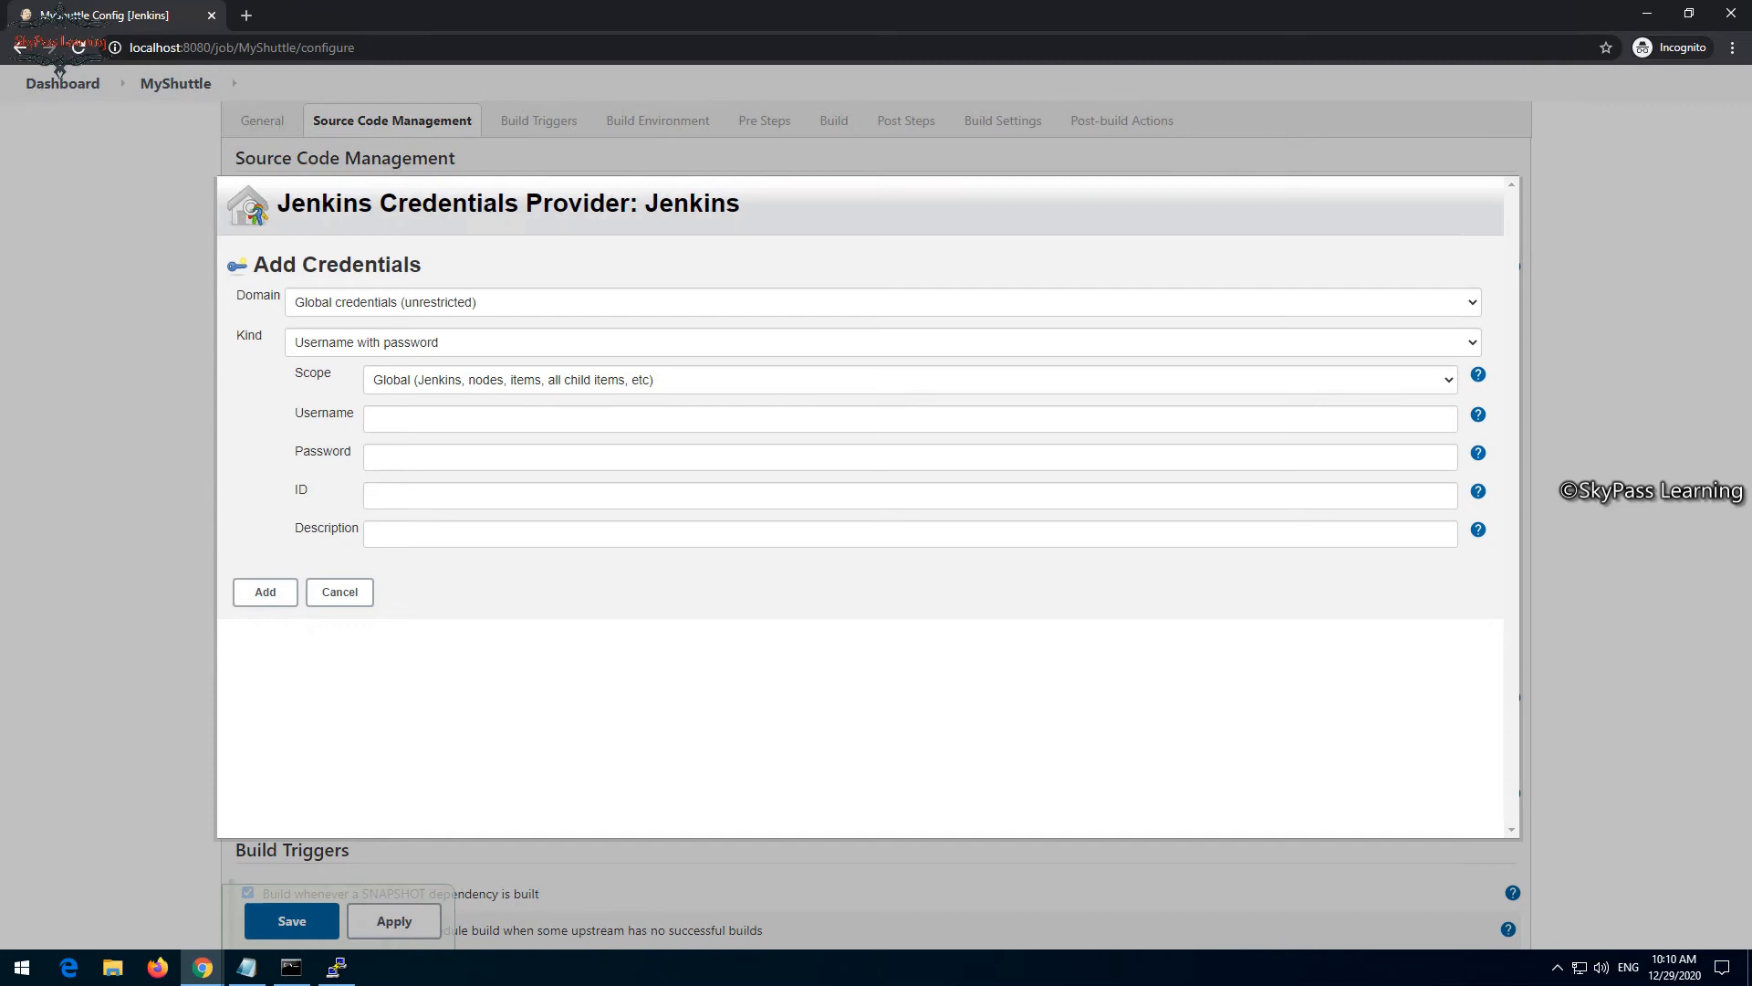
click(882, 302)
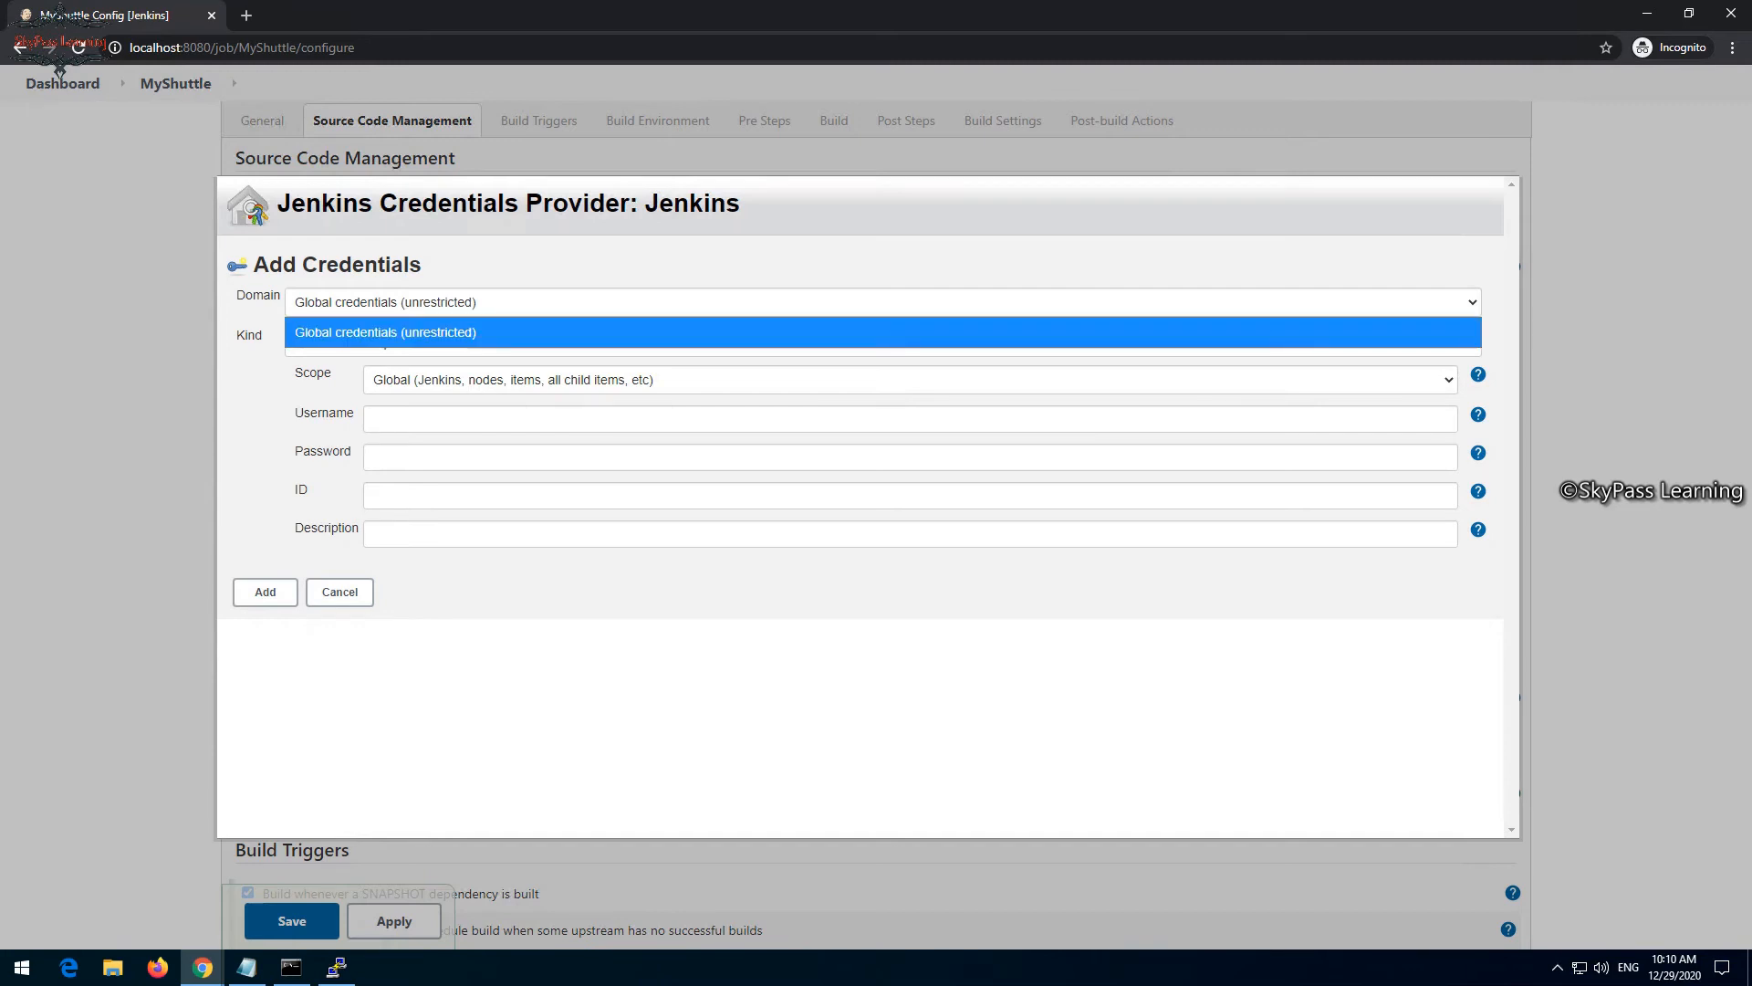
click(883, 332)
click(883, 342)
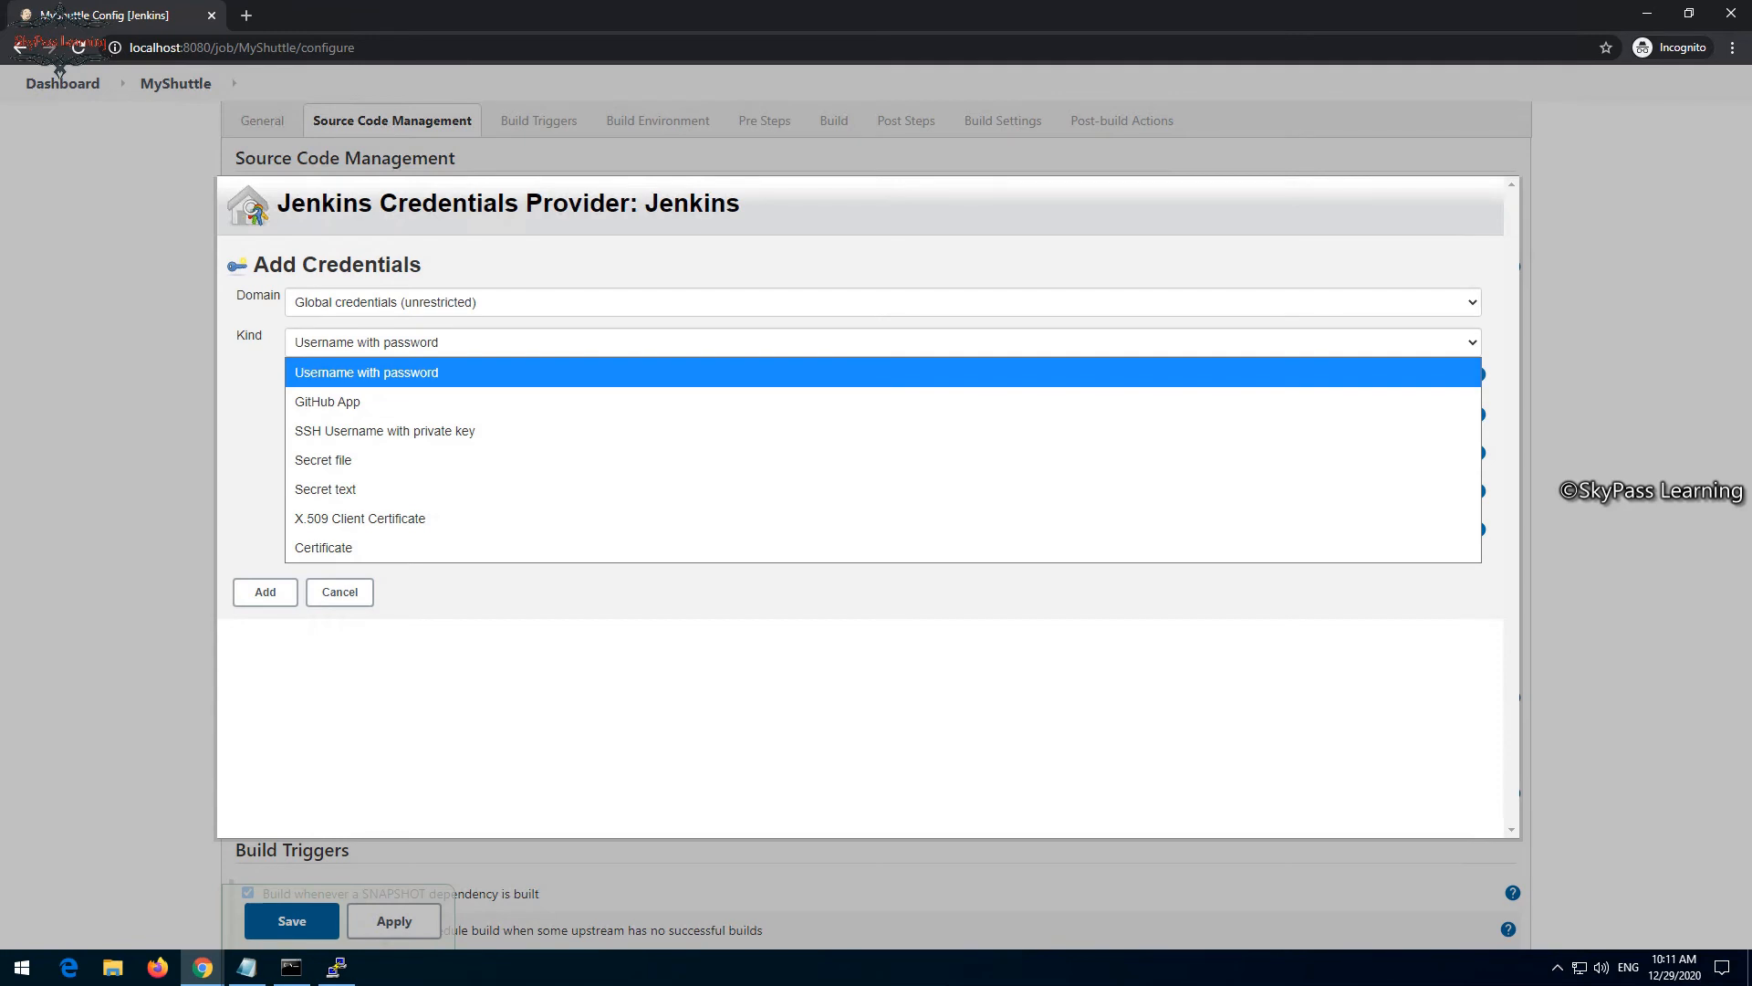
key(Escape)
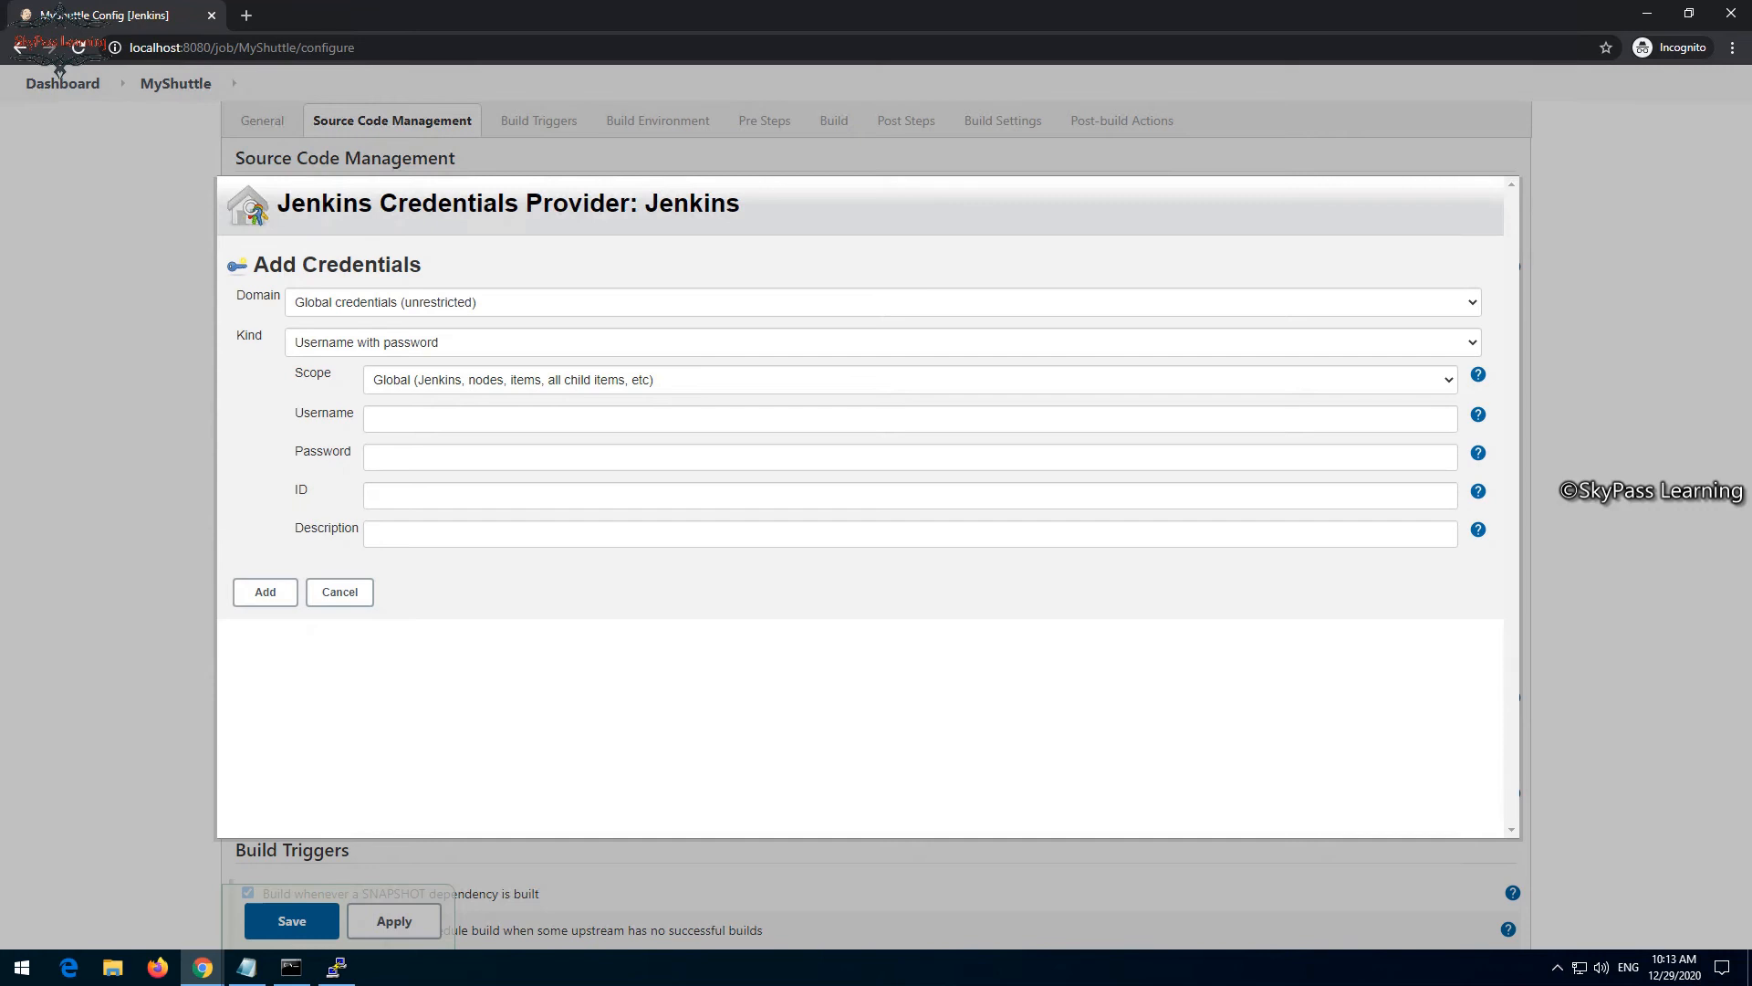
- Switch to the MYShuttle project in Azure DevOps, open its repository files and generate Git credentials for cloning over HTTPS
click(203, 967)
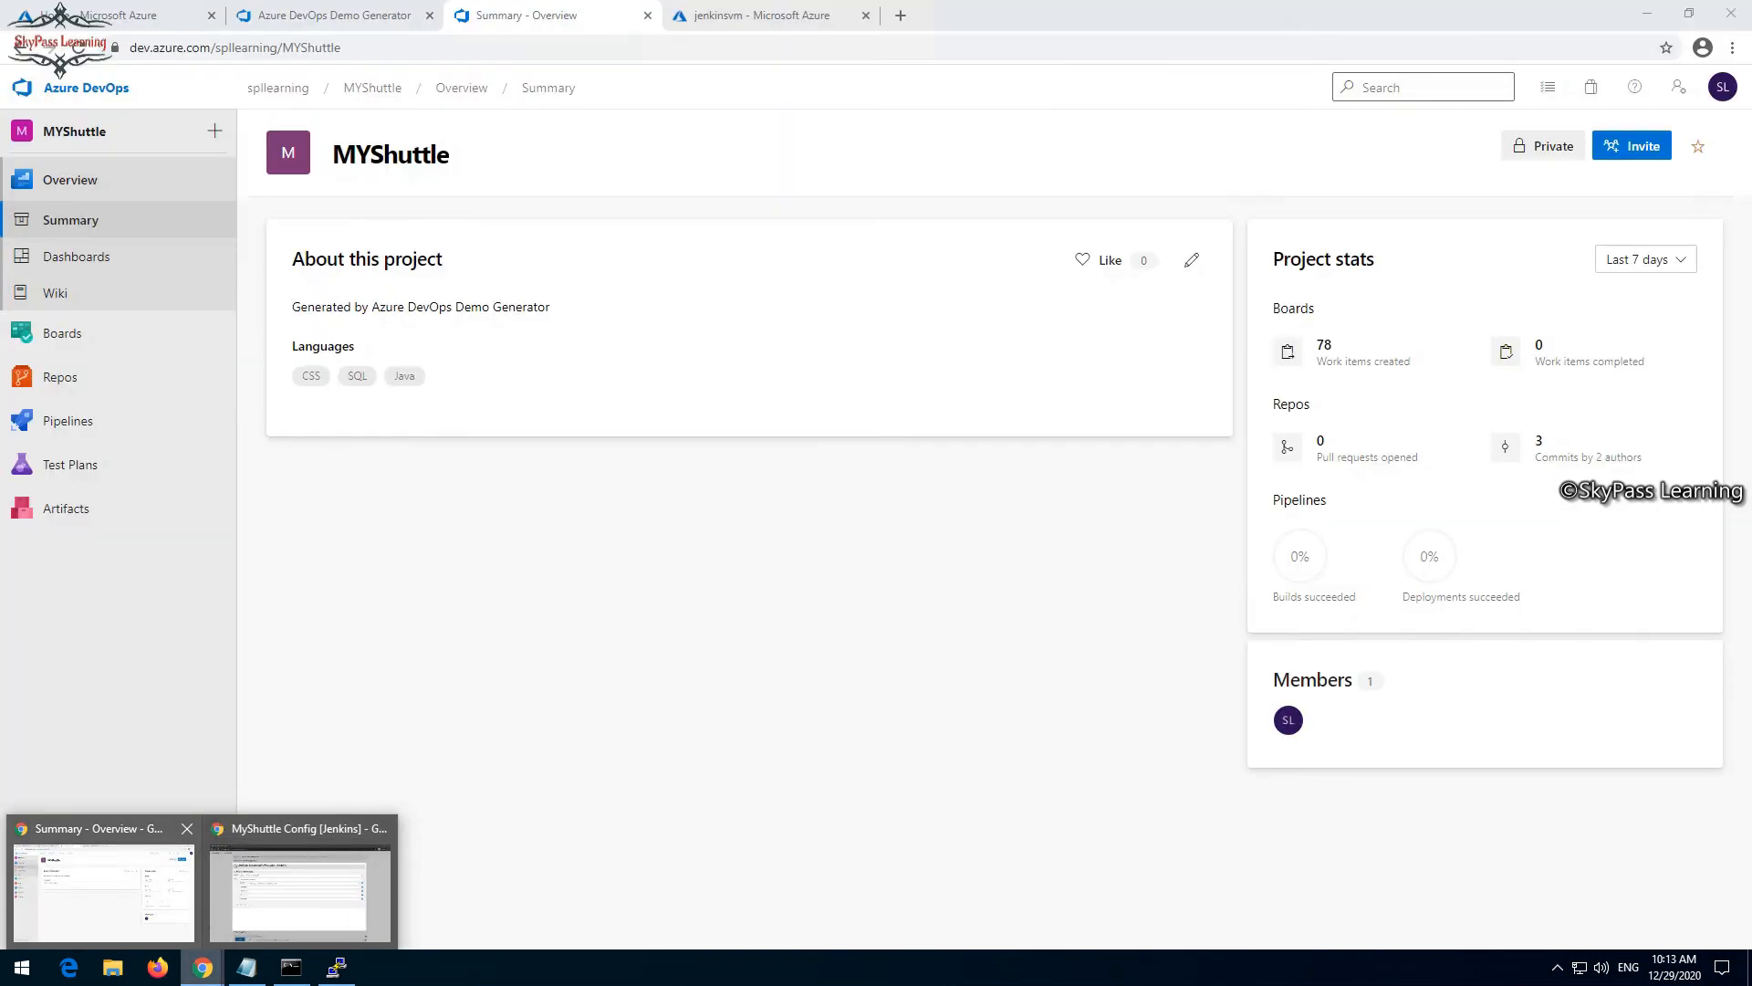
click(104, 891)
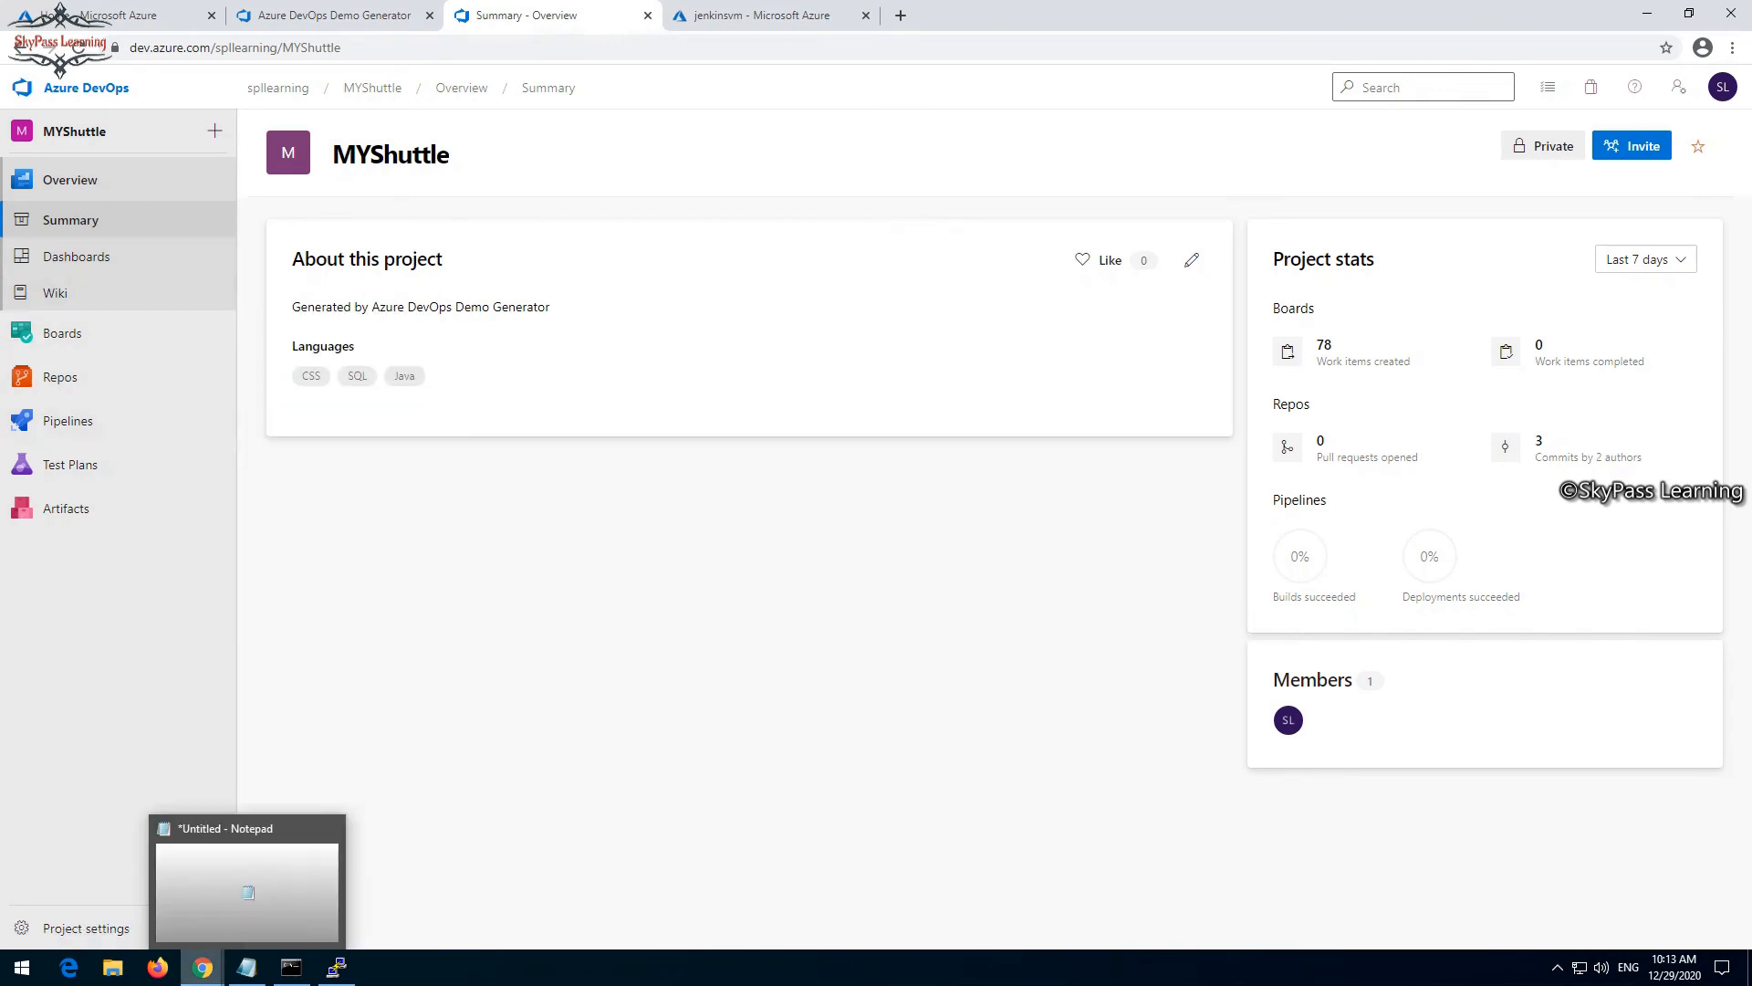
mouse_move(291, 967)
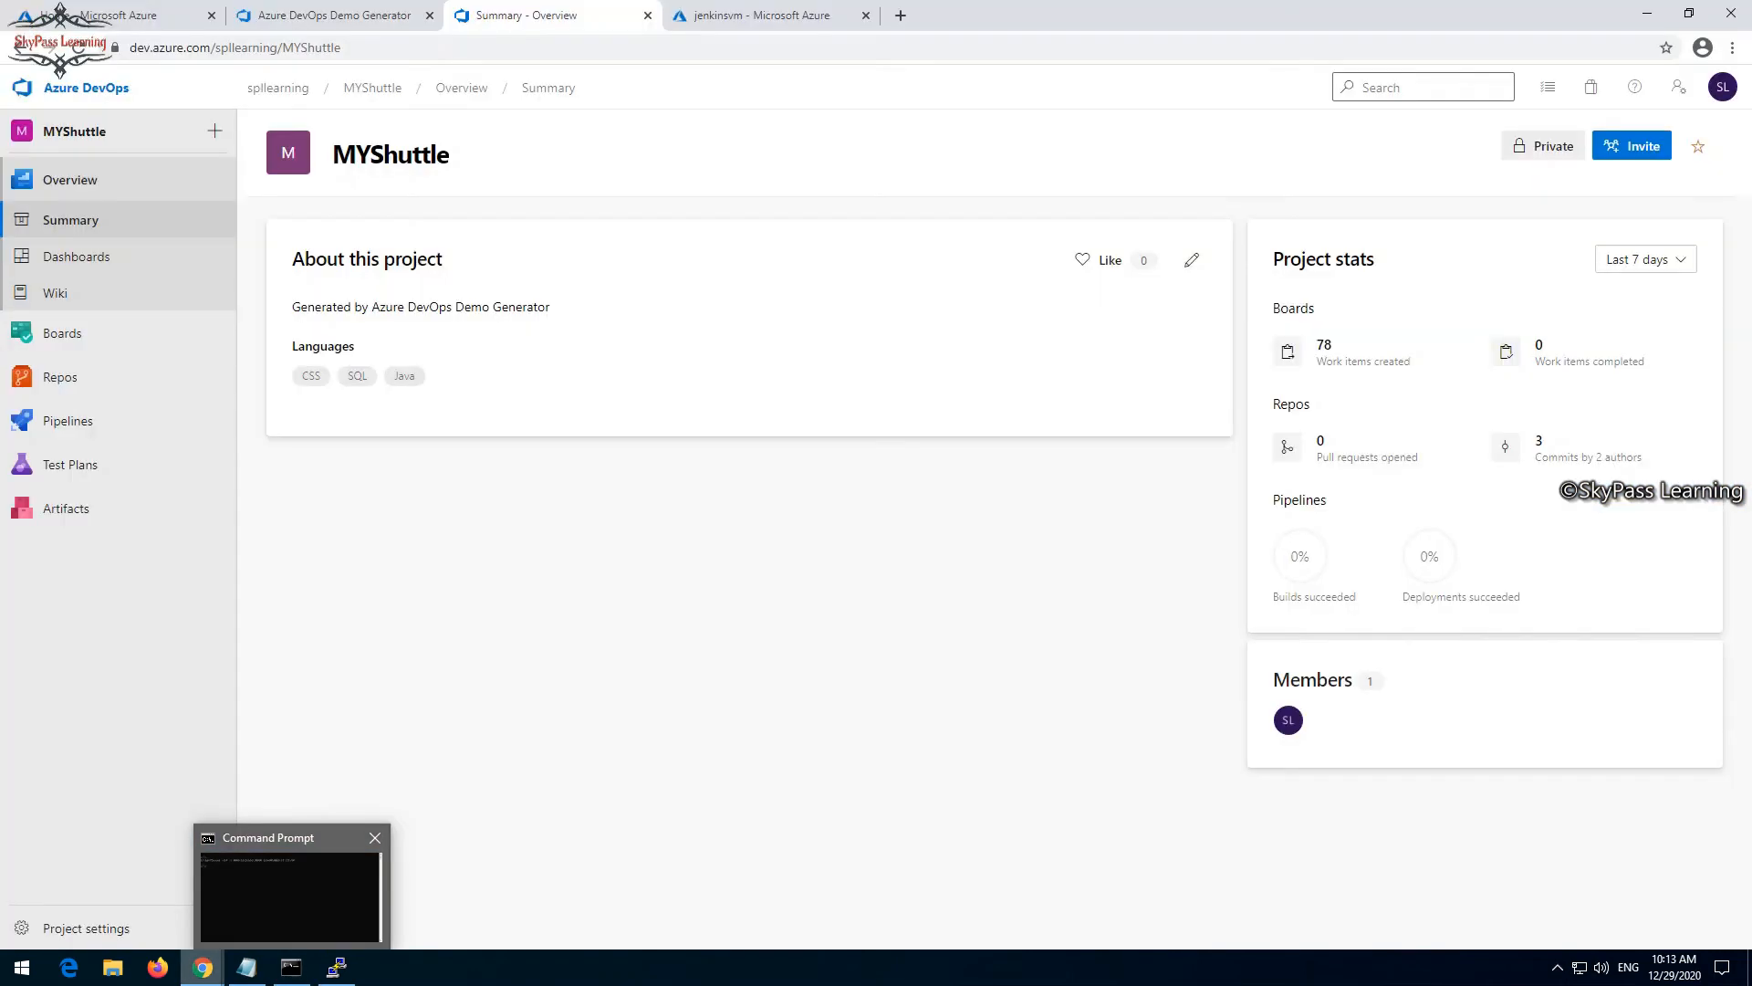
mouse_move(202, 967)
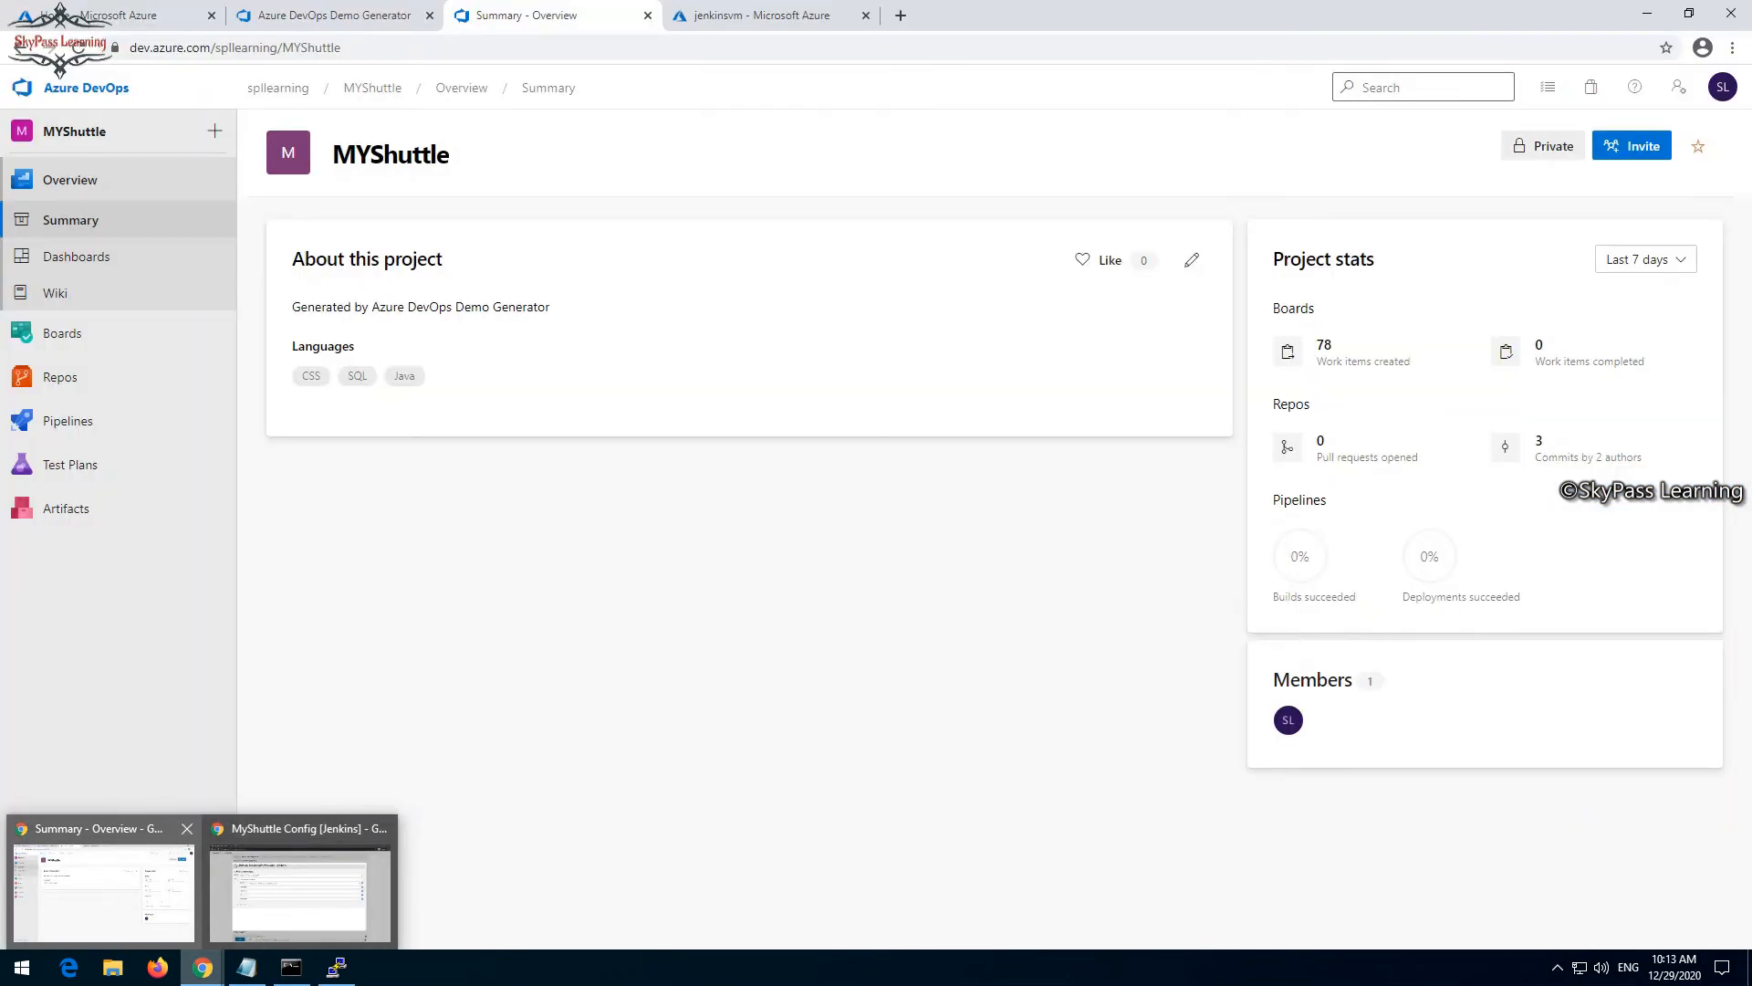
click(102, 880)
click(60, 377)
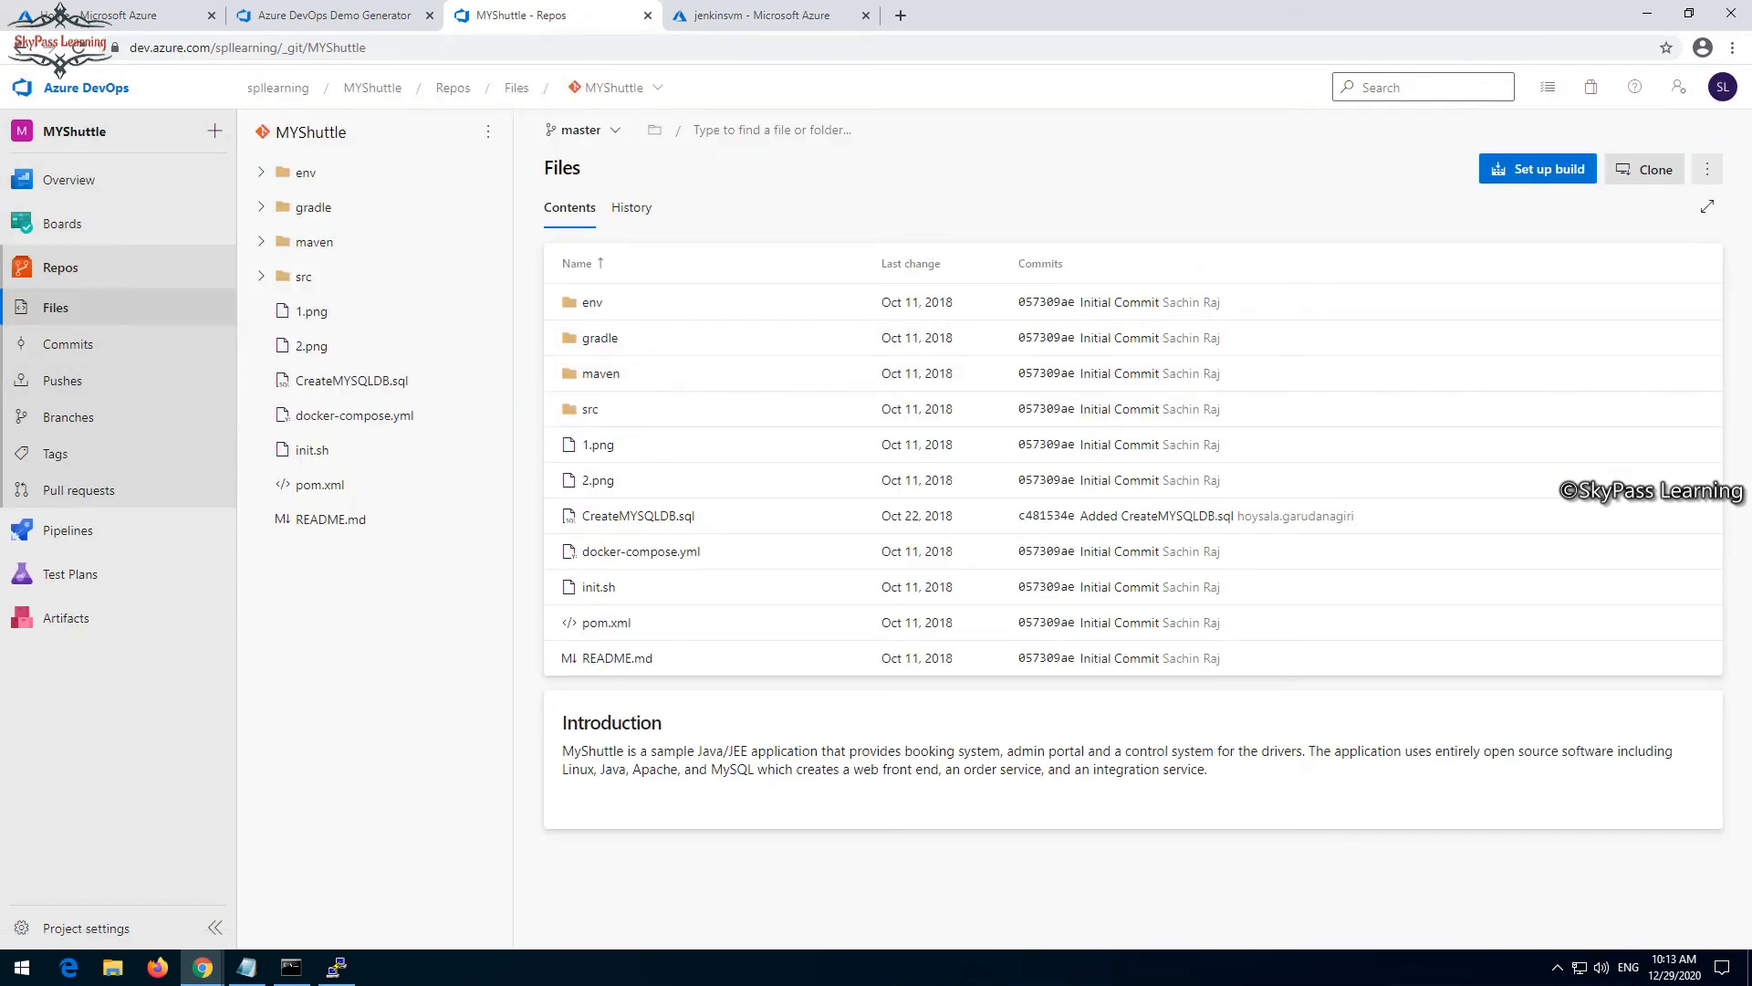
click(1643, 169)
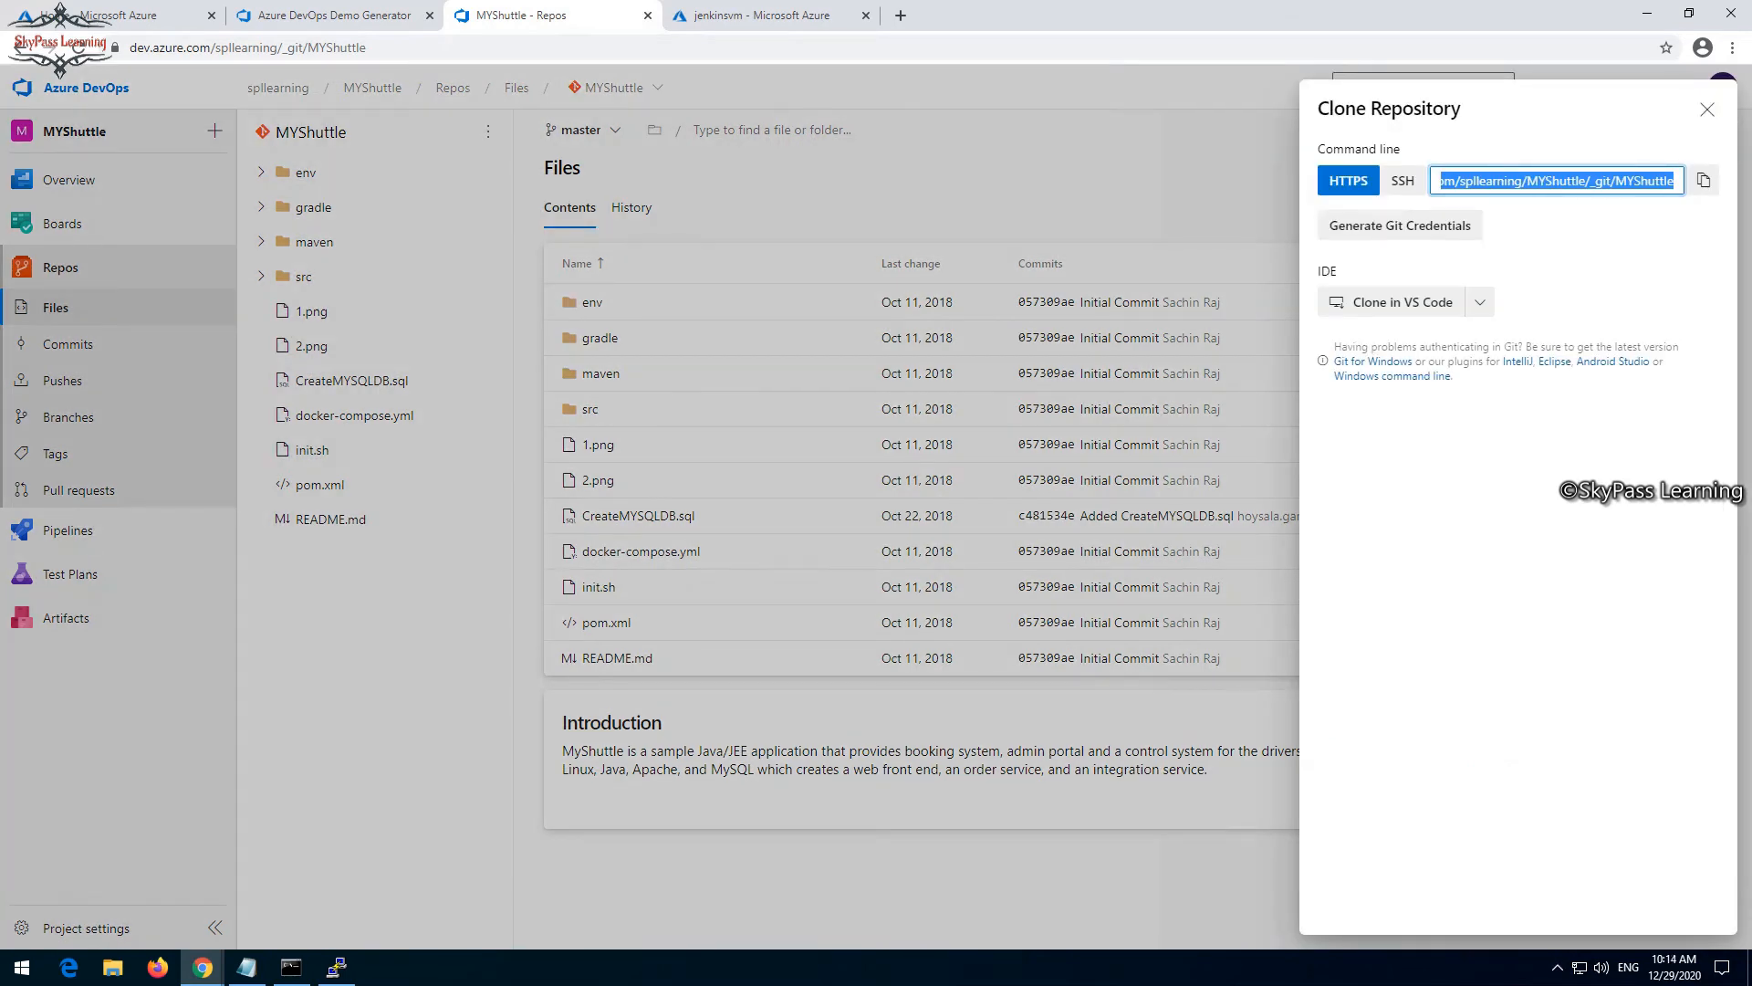
click(1400, 225)
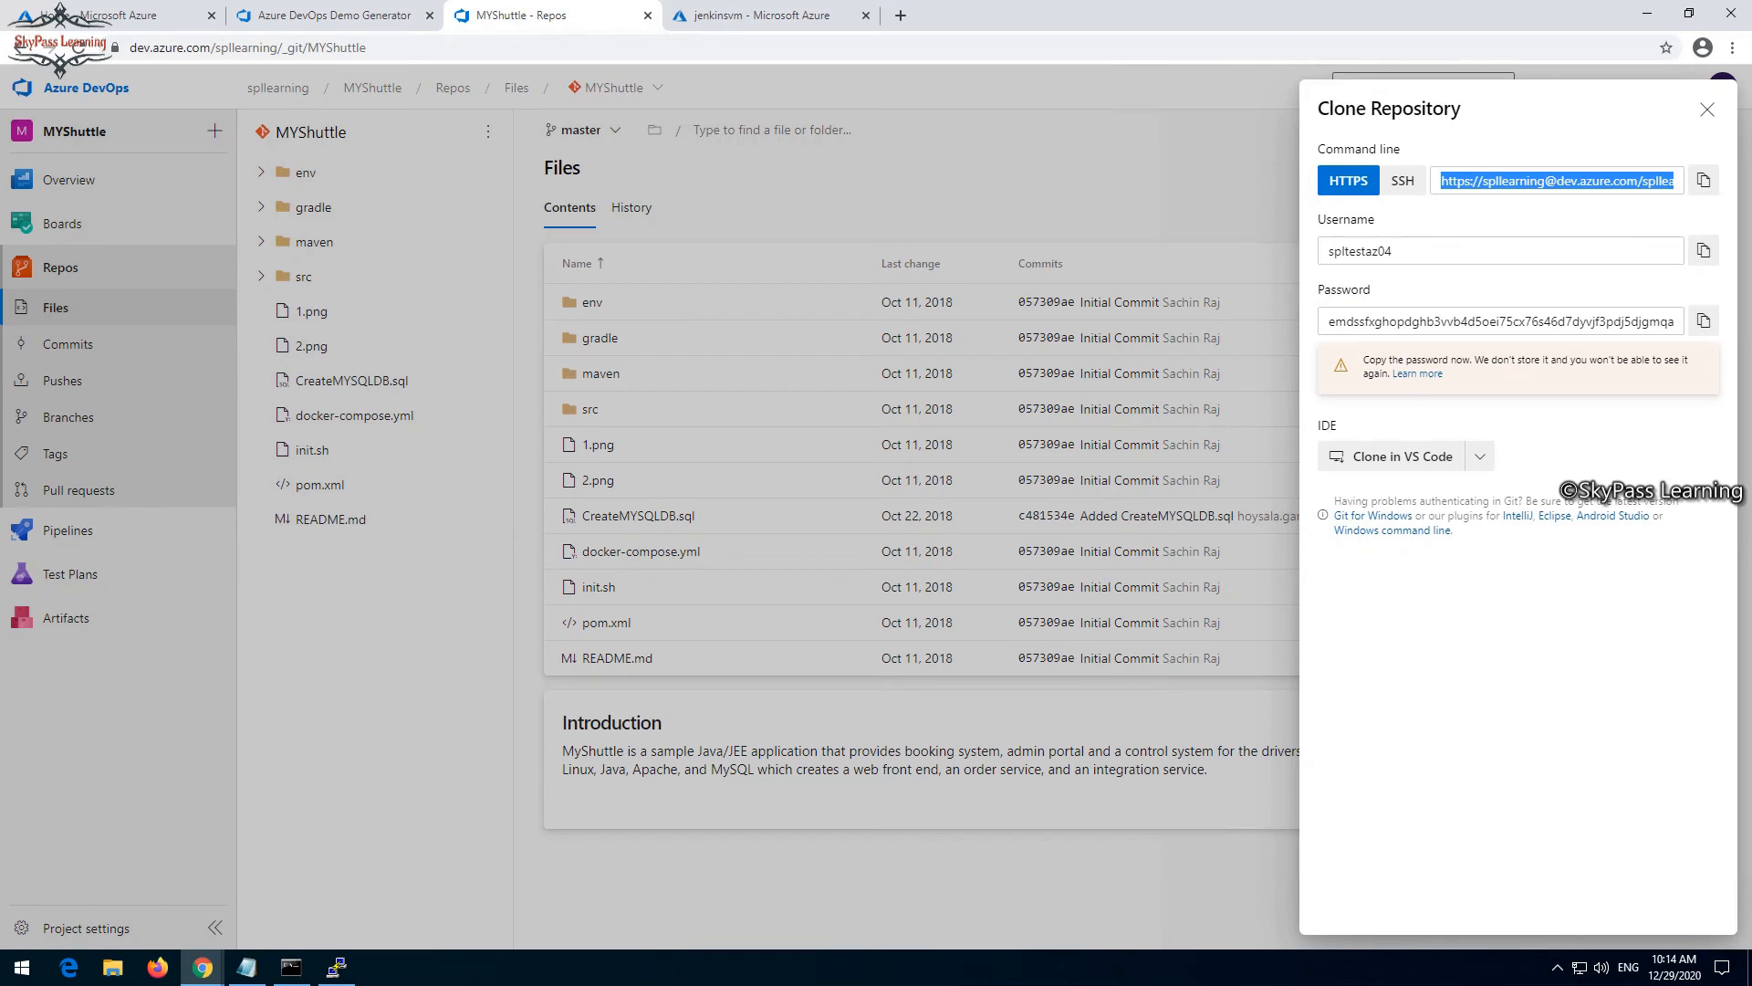
- Copy the generated Git username and enter it as the username of the new Jenkins credentials
drag(1388, 251, 1253, 255)
key(ctrl+c)
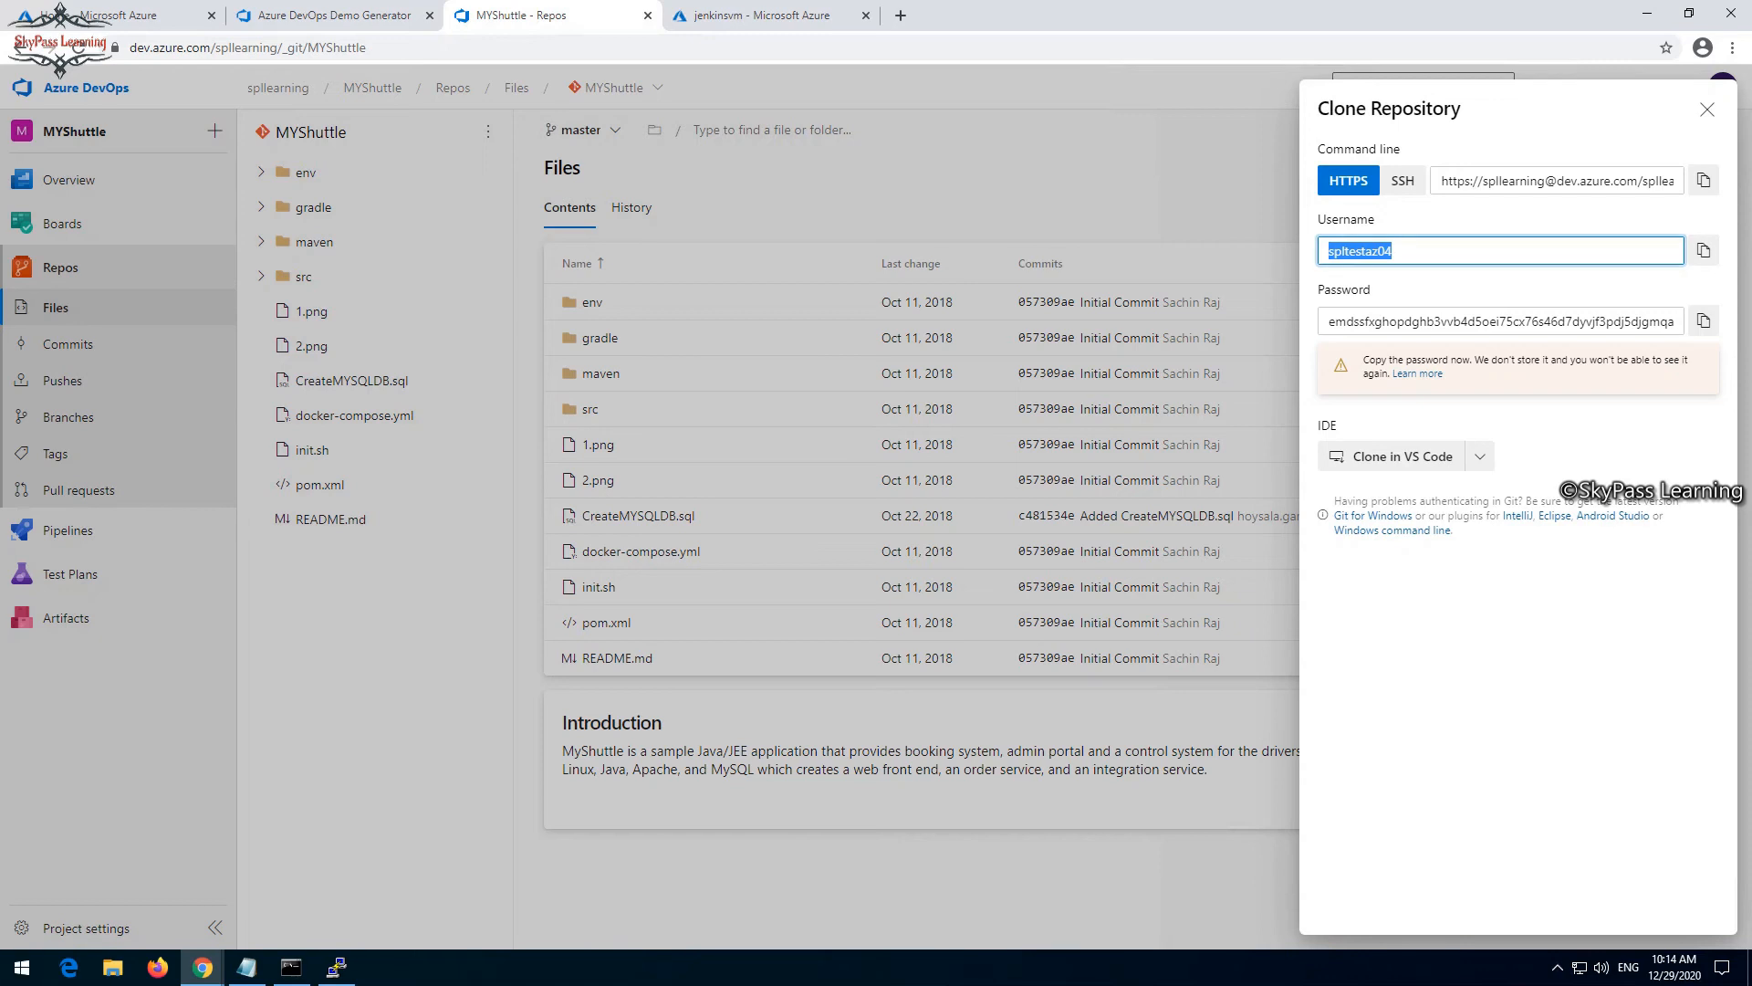
click(246, 967)
click(301, 890)
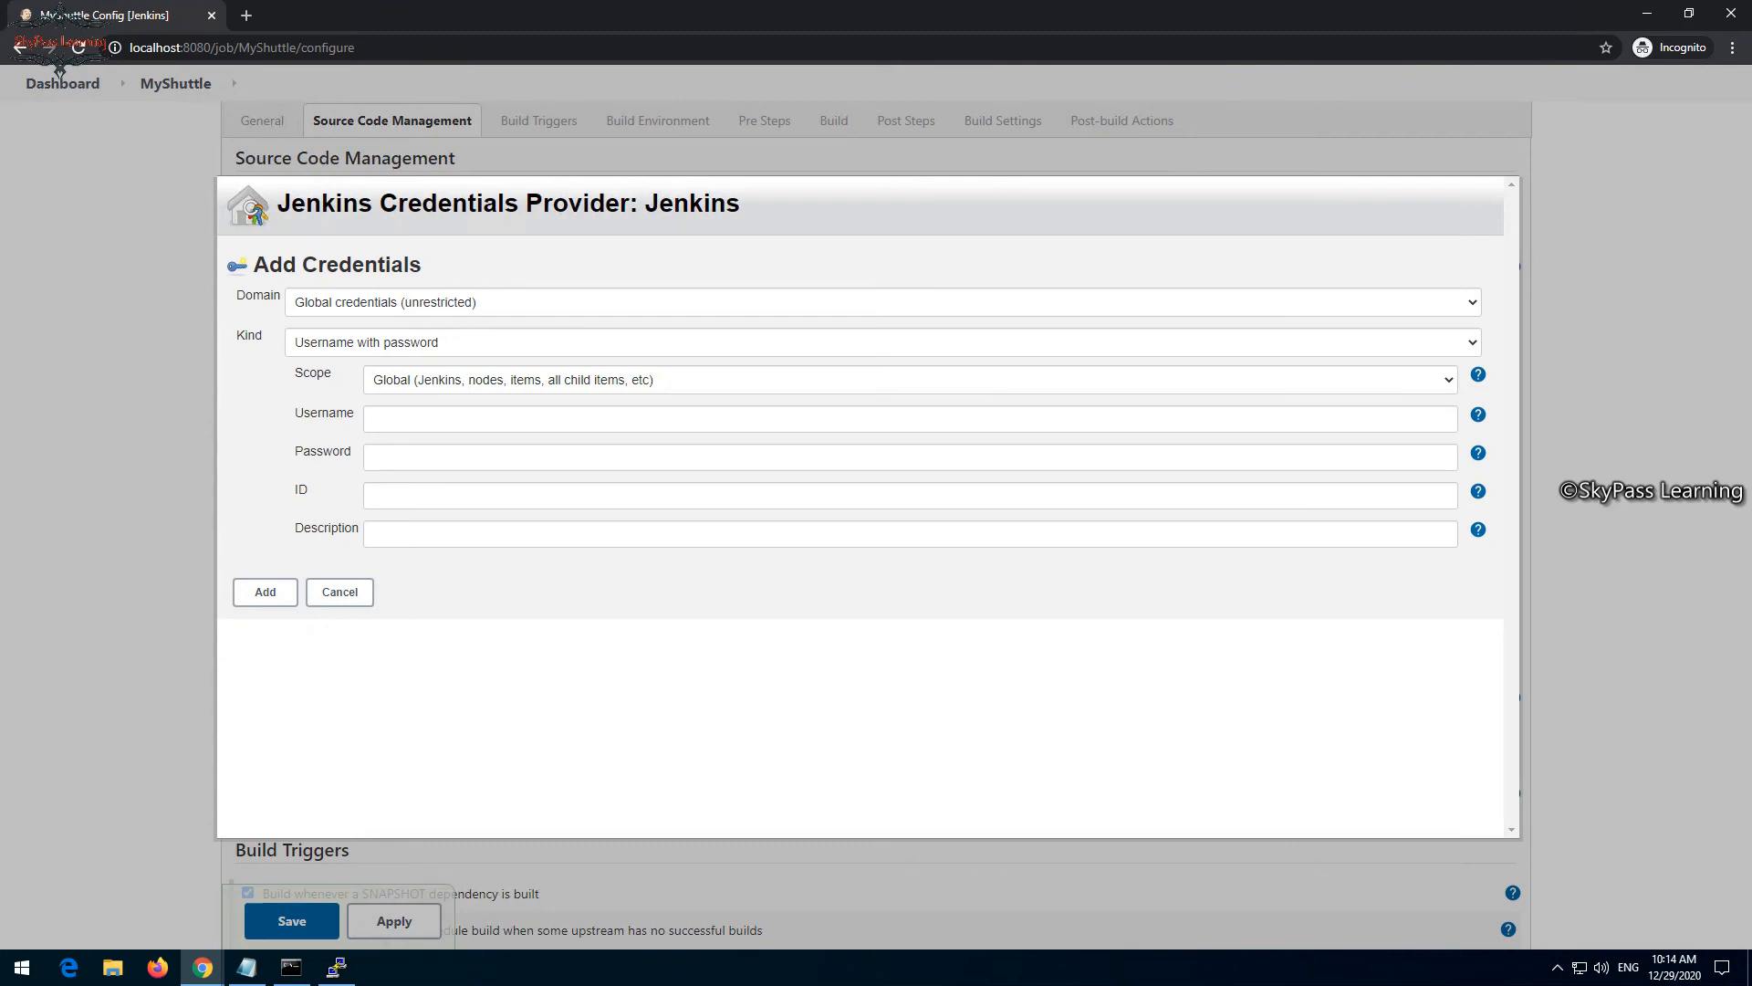
click(910, 419)
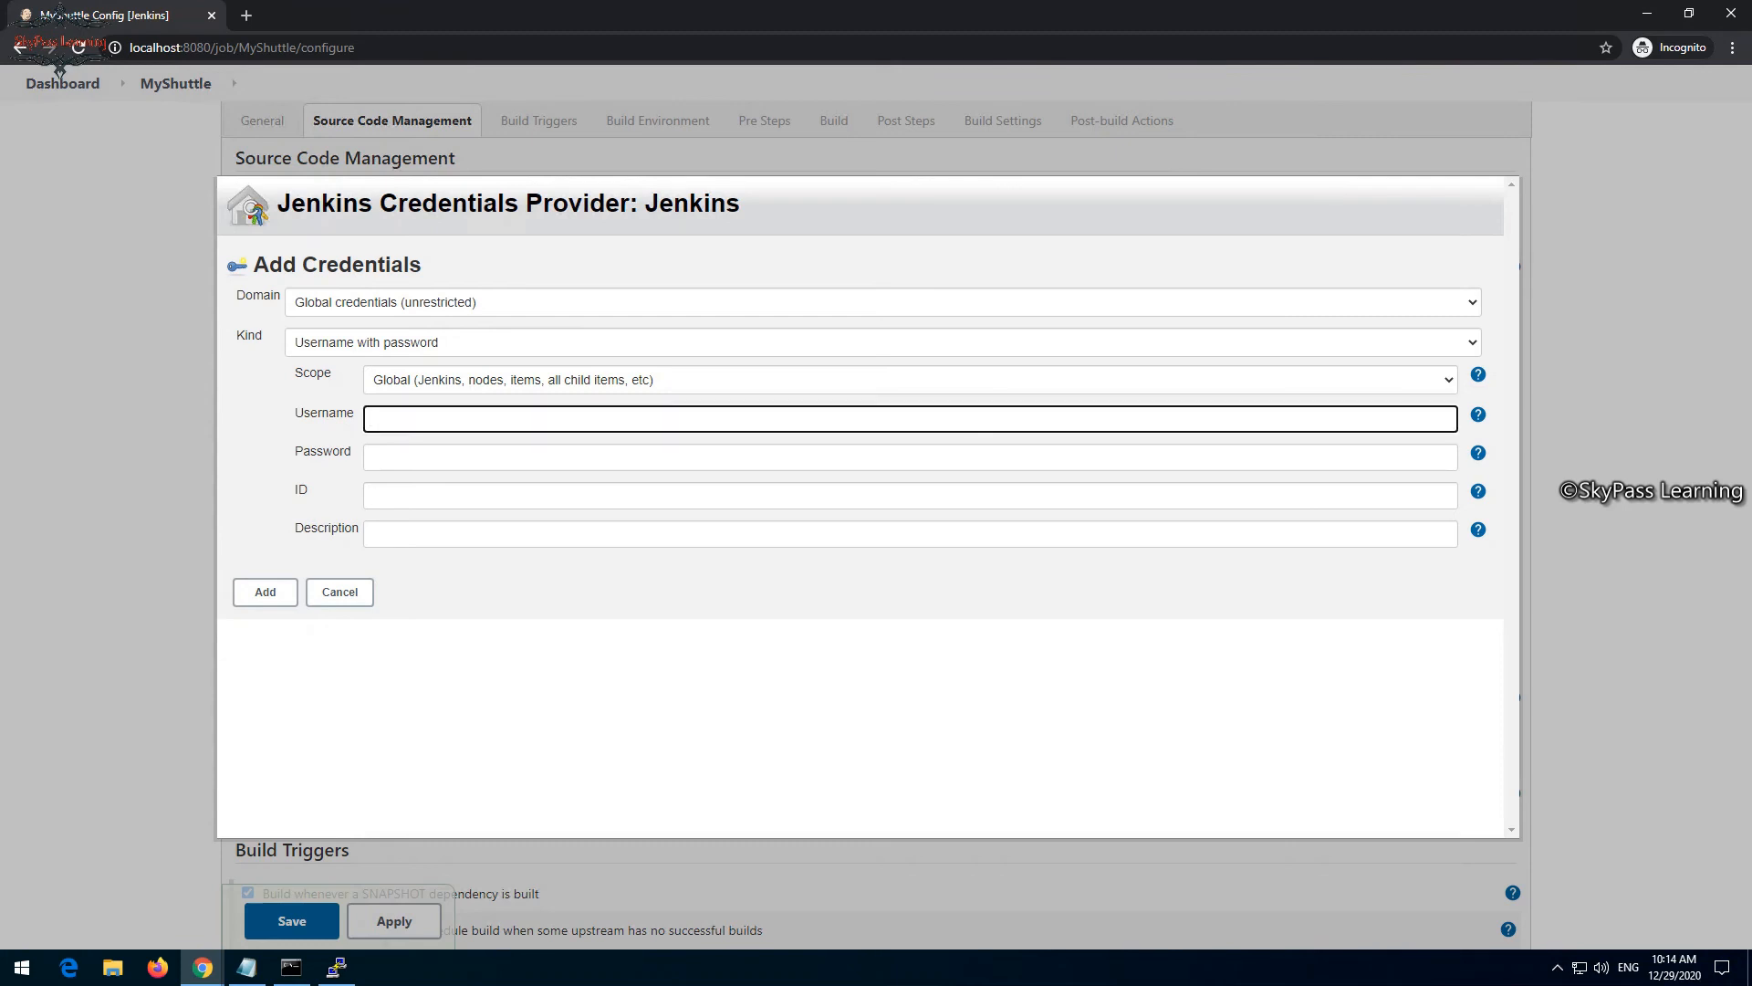
key(ctrl+v)
- Copy the generated Git password from Azure DevOps and paste it into the password field of the new Jenkins credentials
click(910, 457)
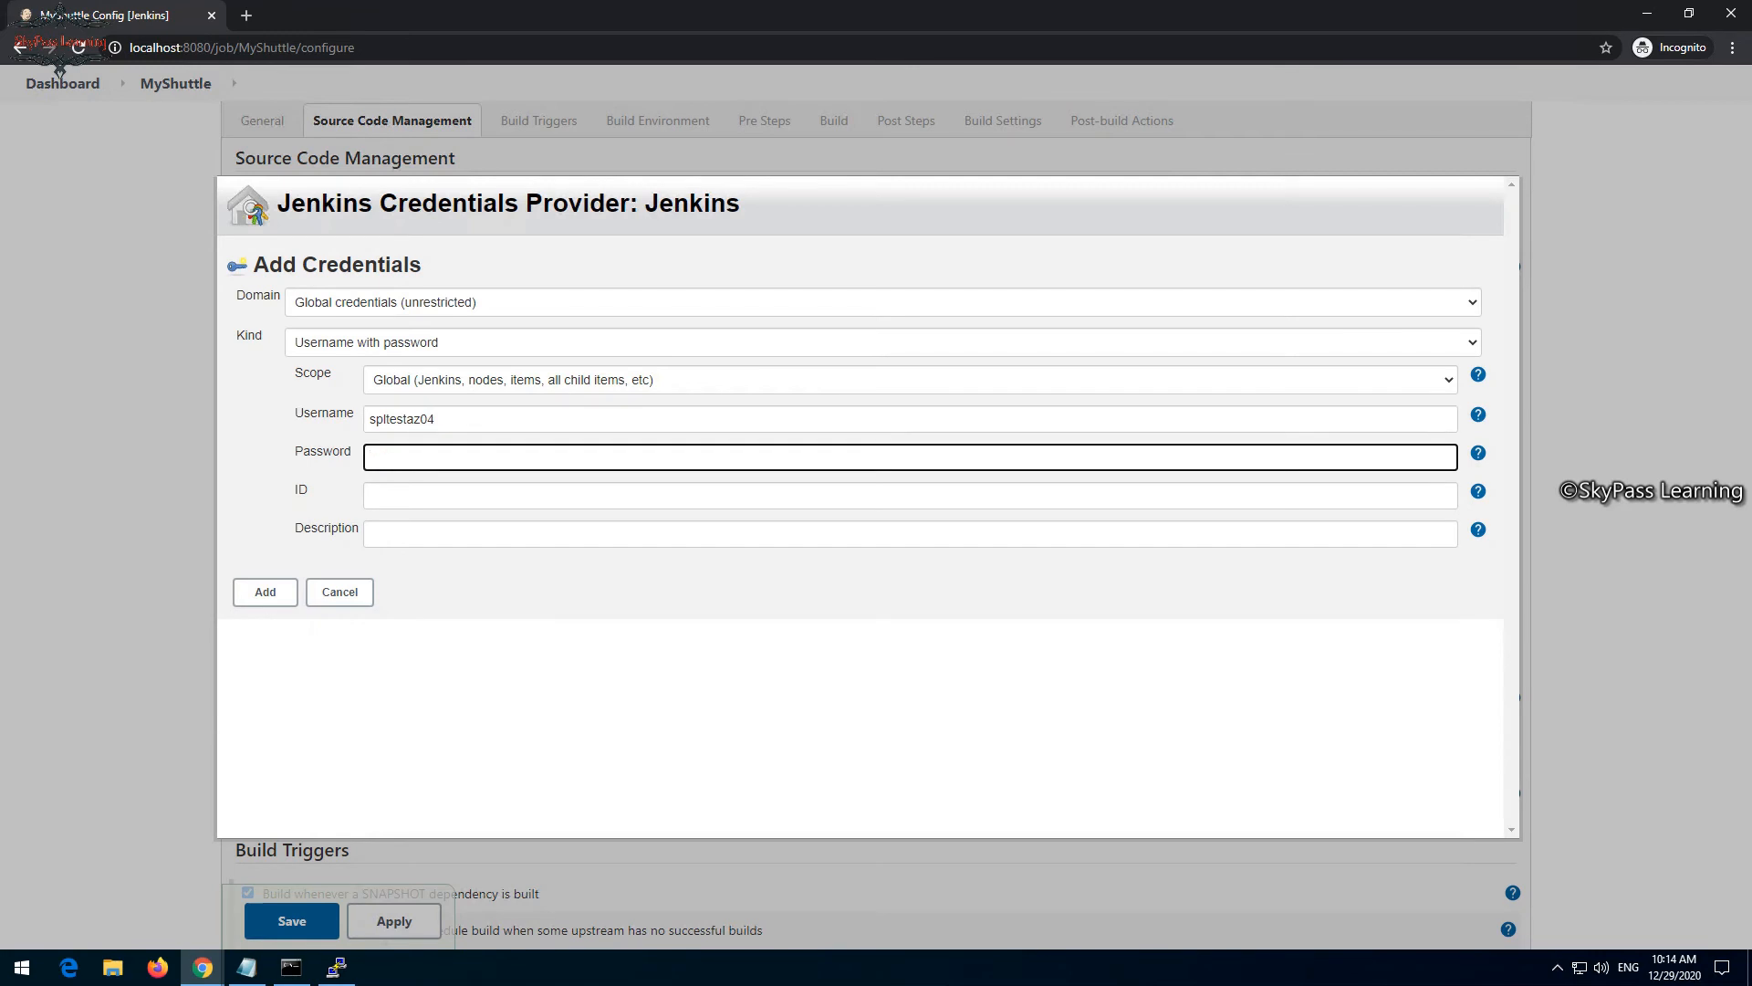
click(203, 968)
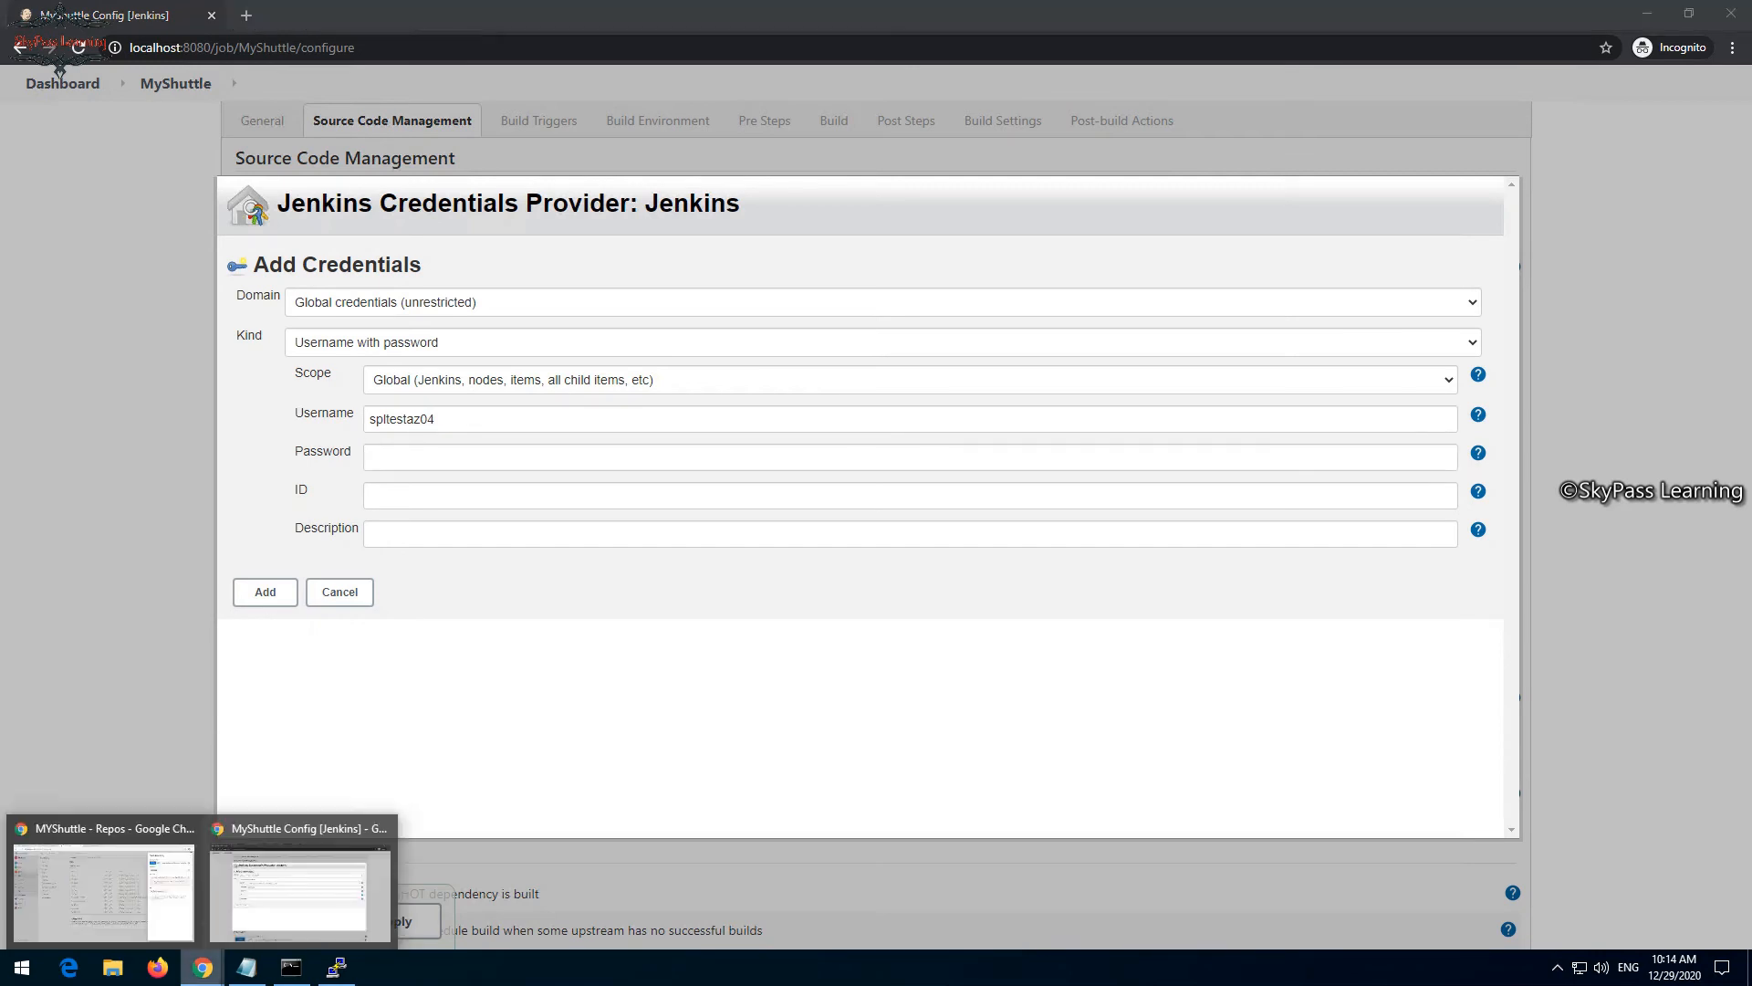
click(104, 889)
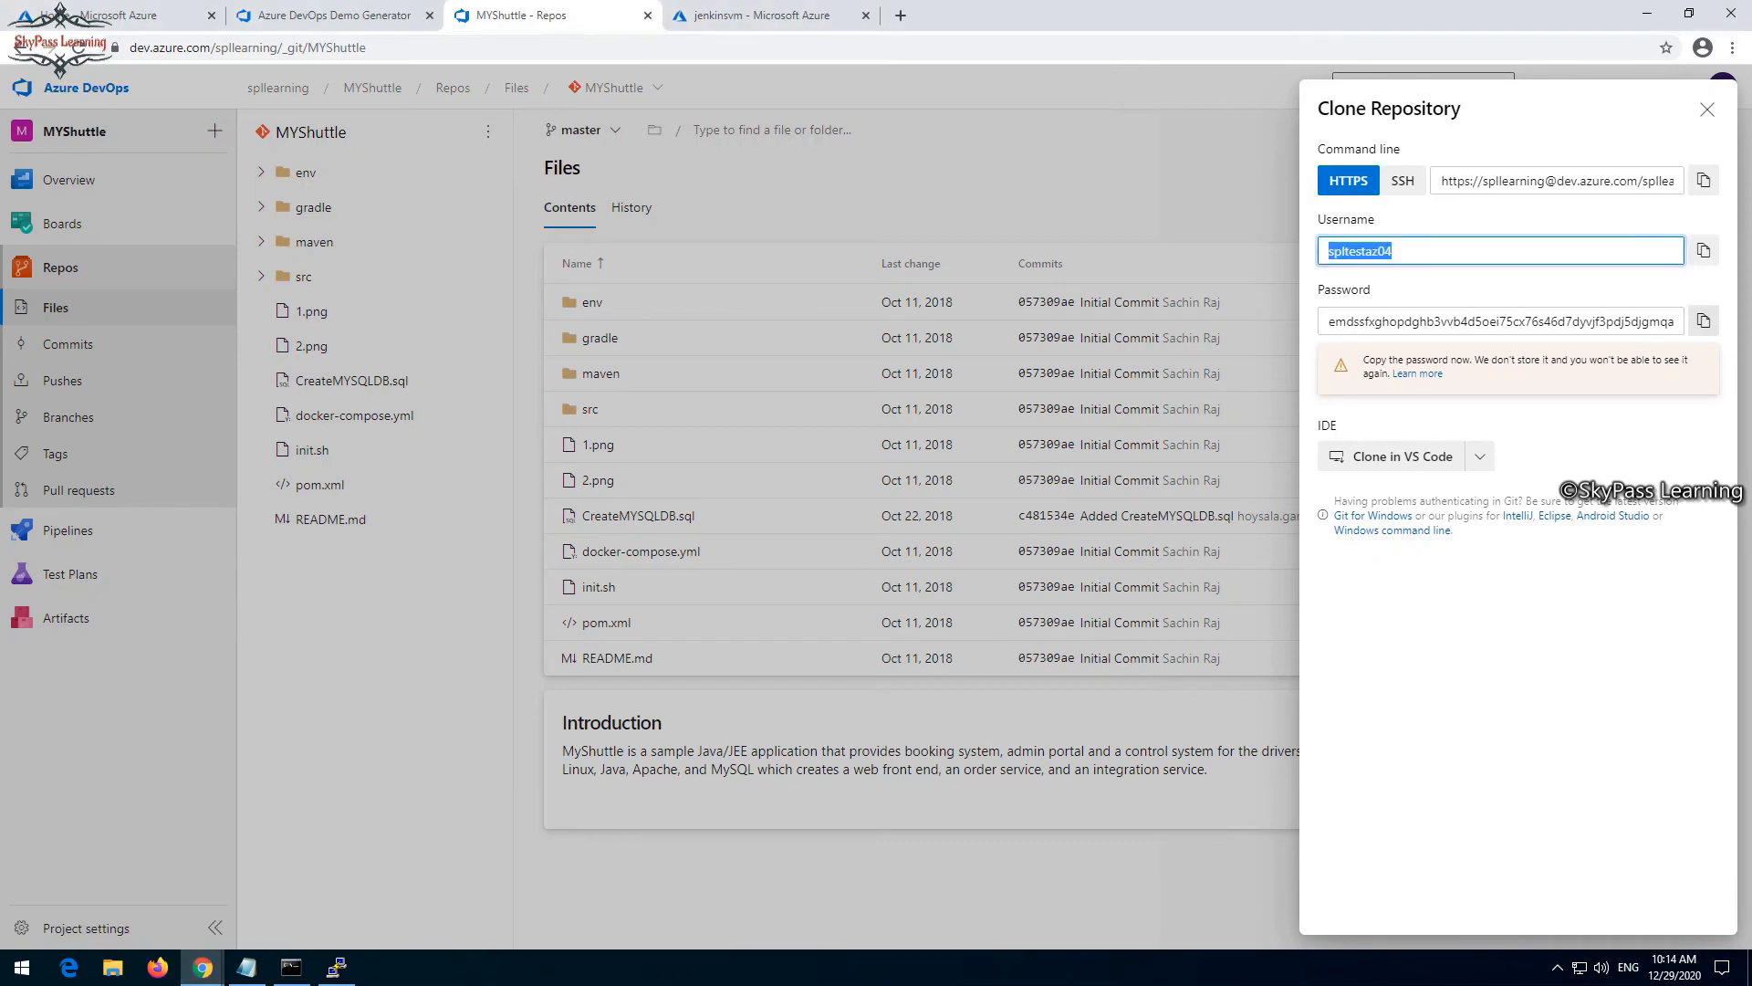
click(1703, 321)
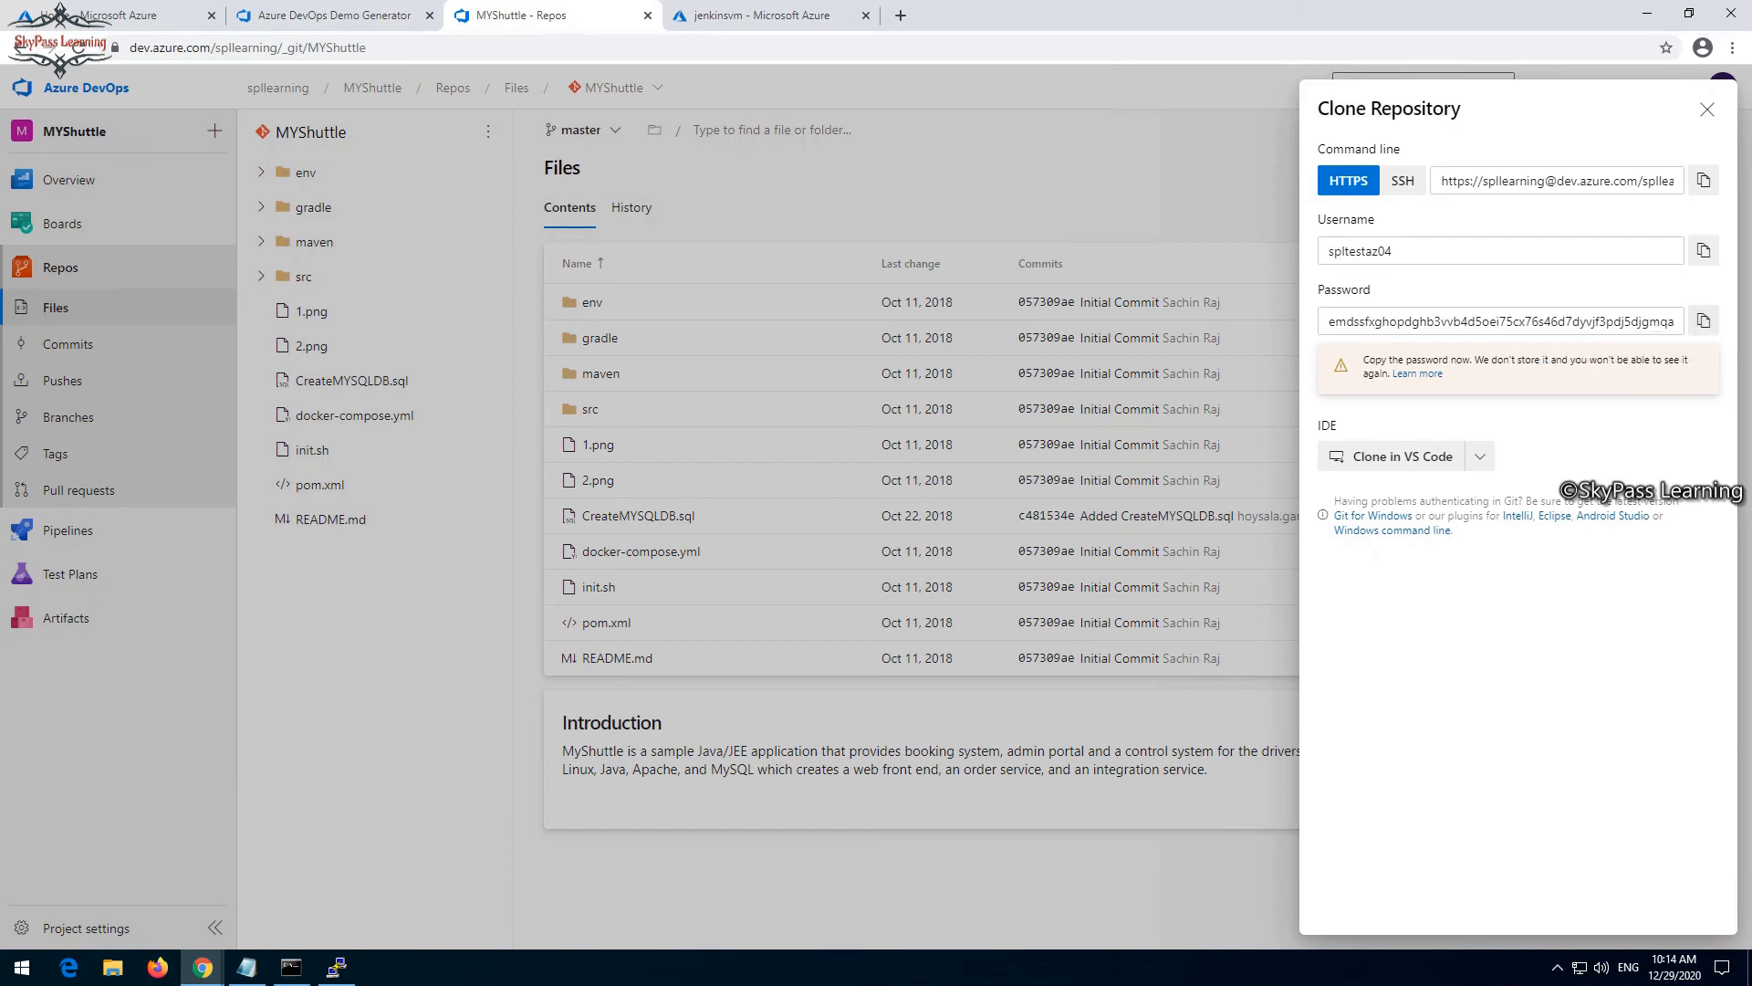
mouse_move(202, 966)
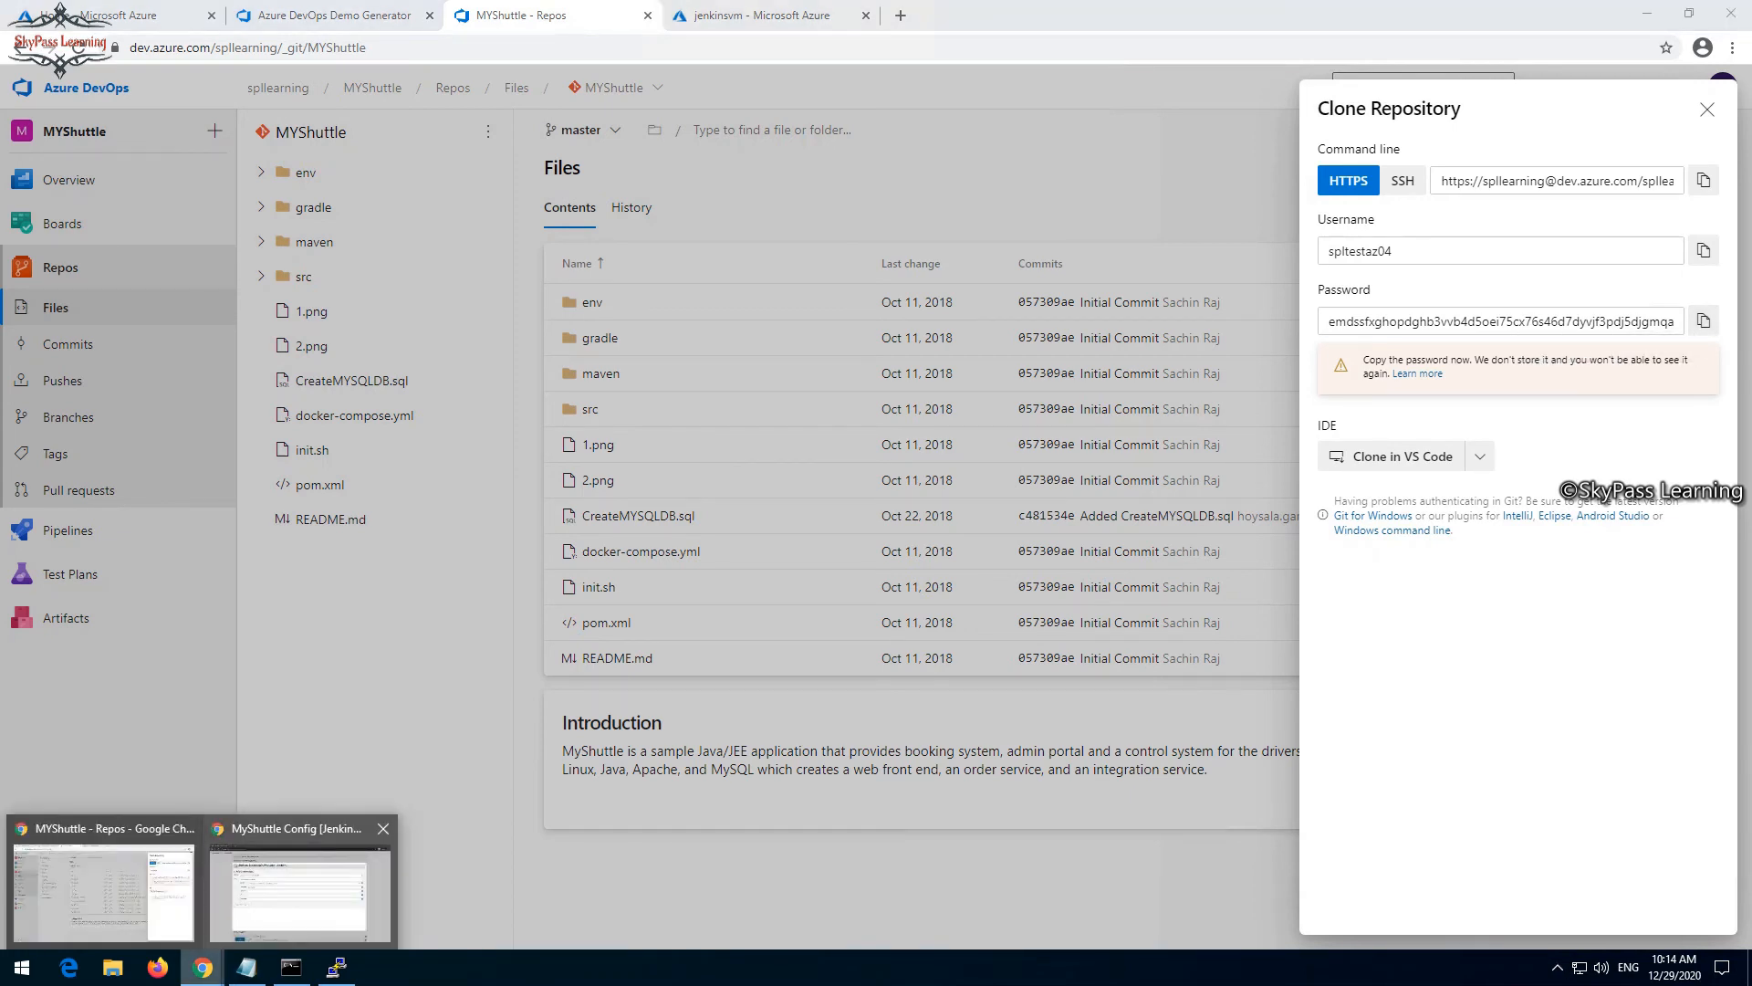
click(301, 876)
key(ctrl+v)
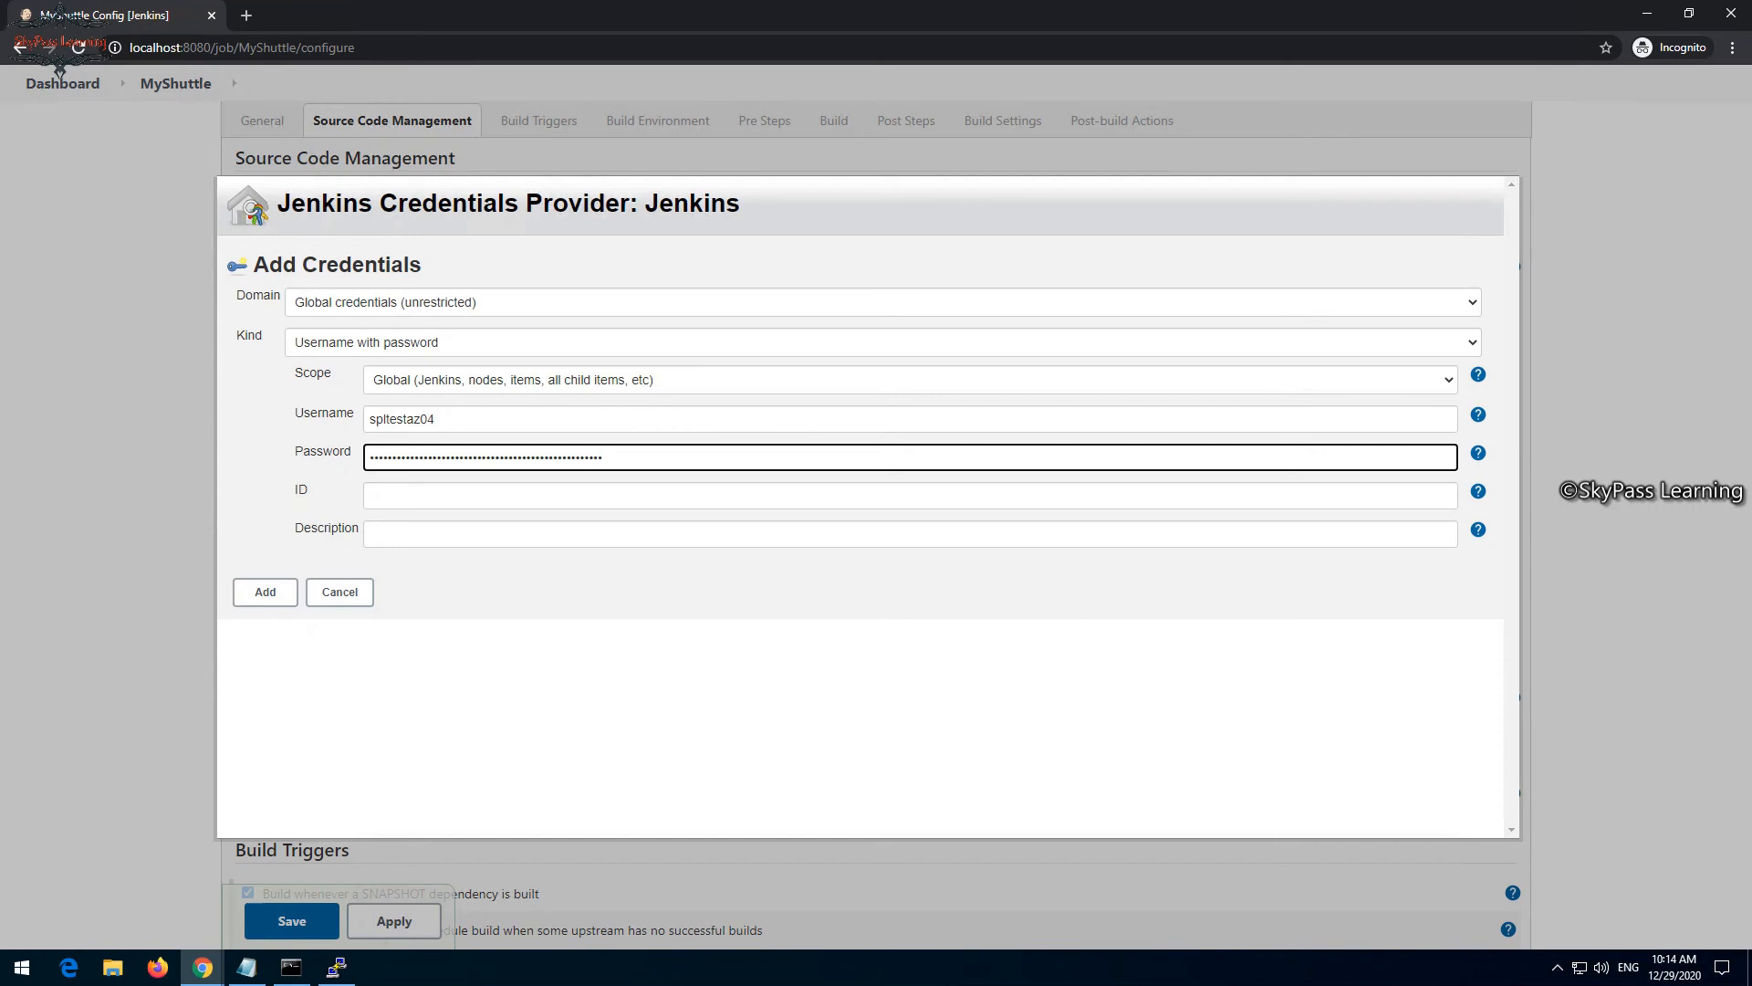
- Add the new credentials to Jenkins and select them for the Git repository
click(265, 592)
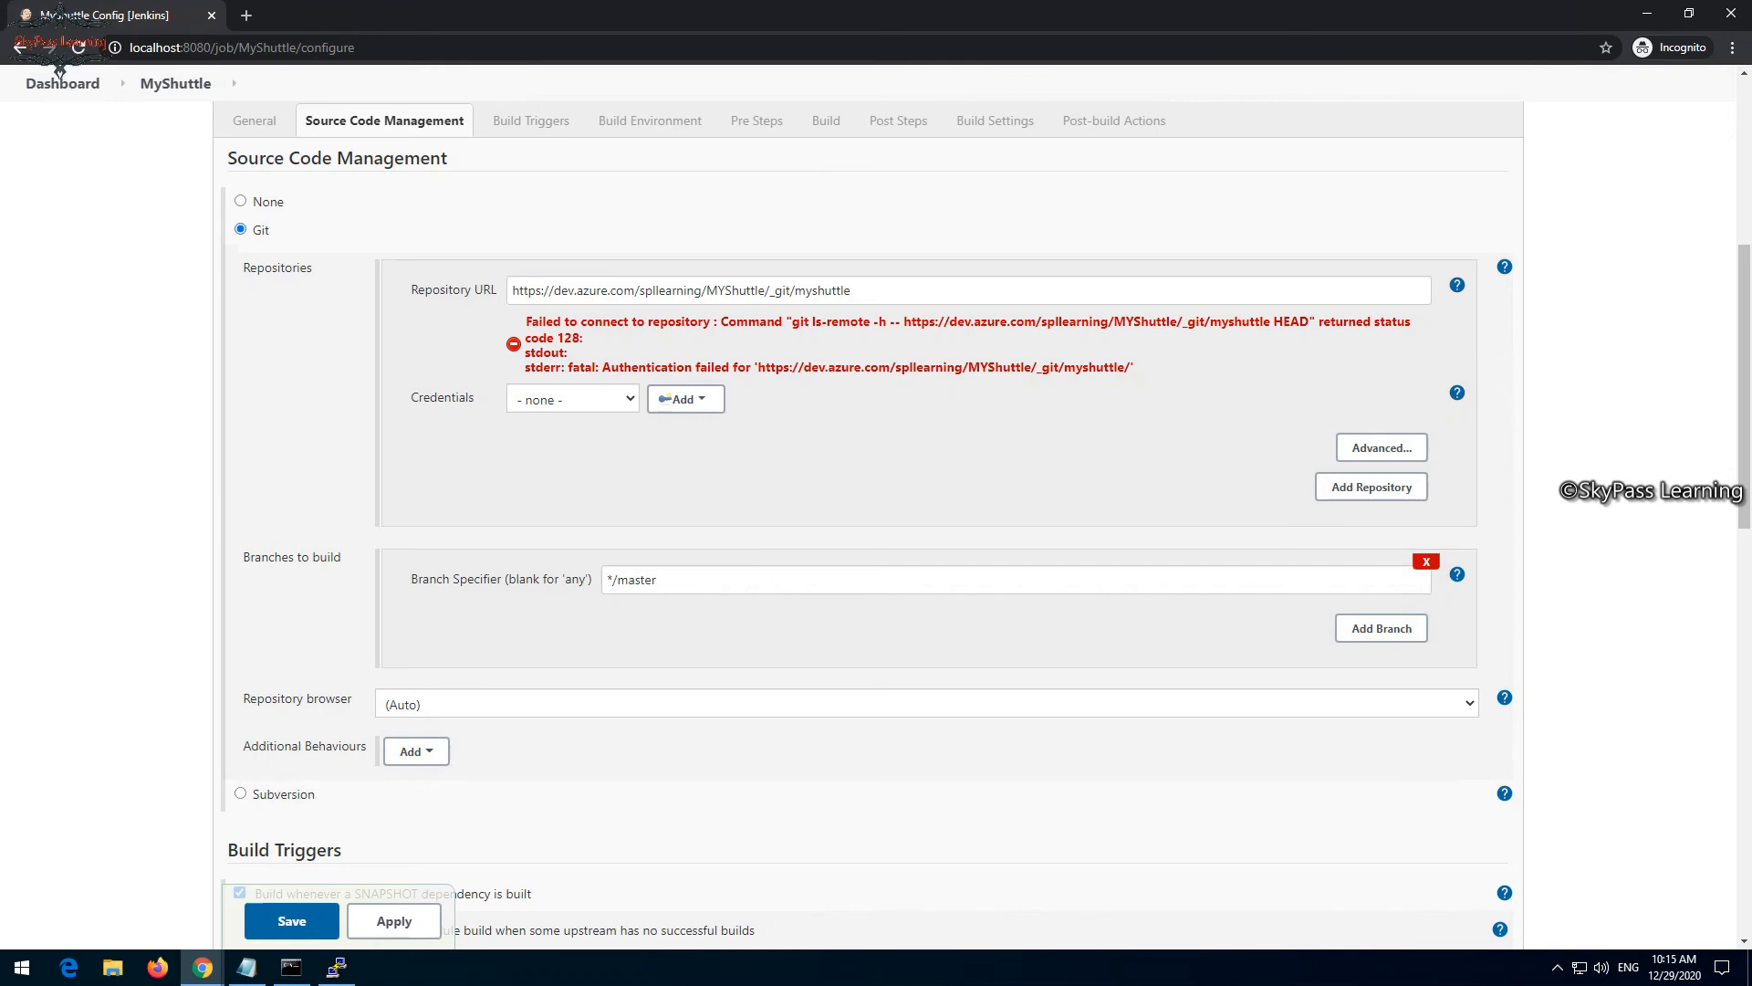
click(573, 399)
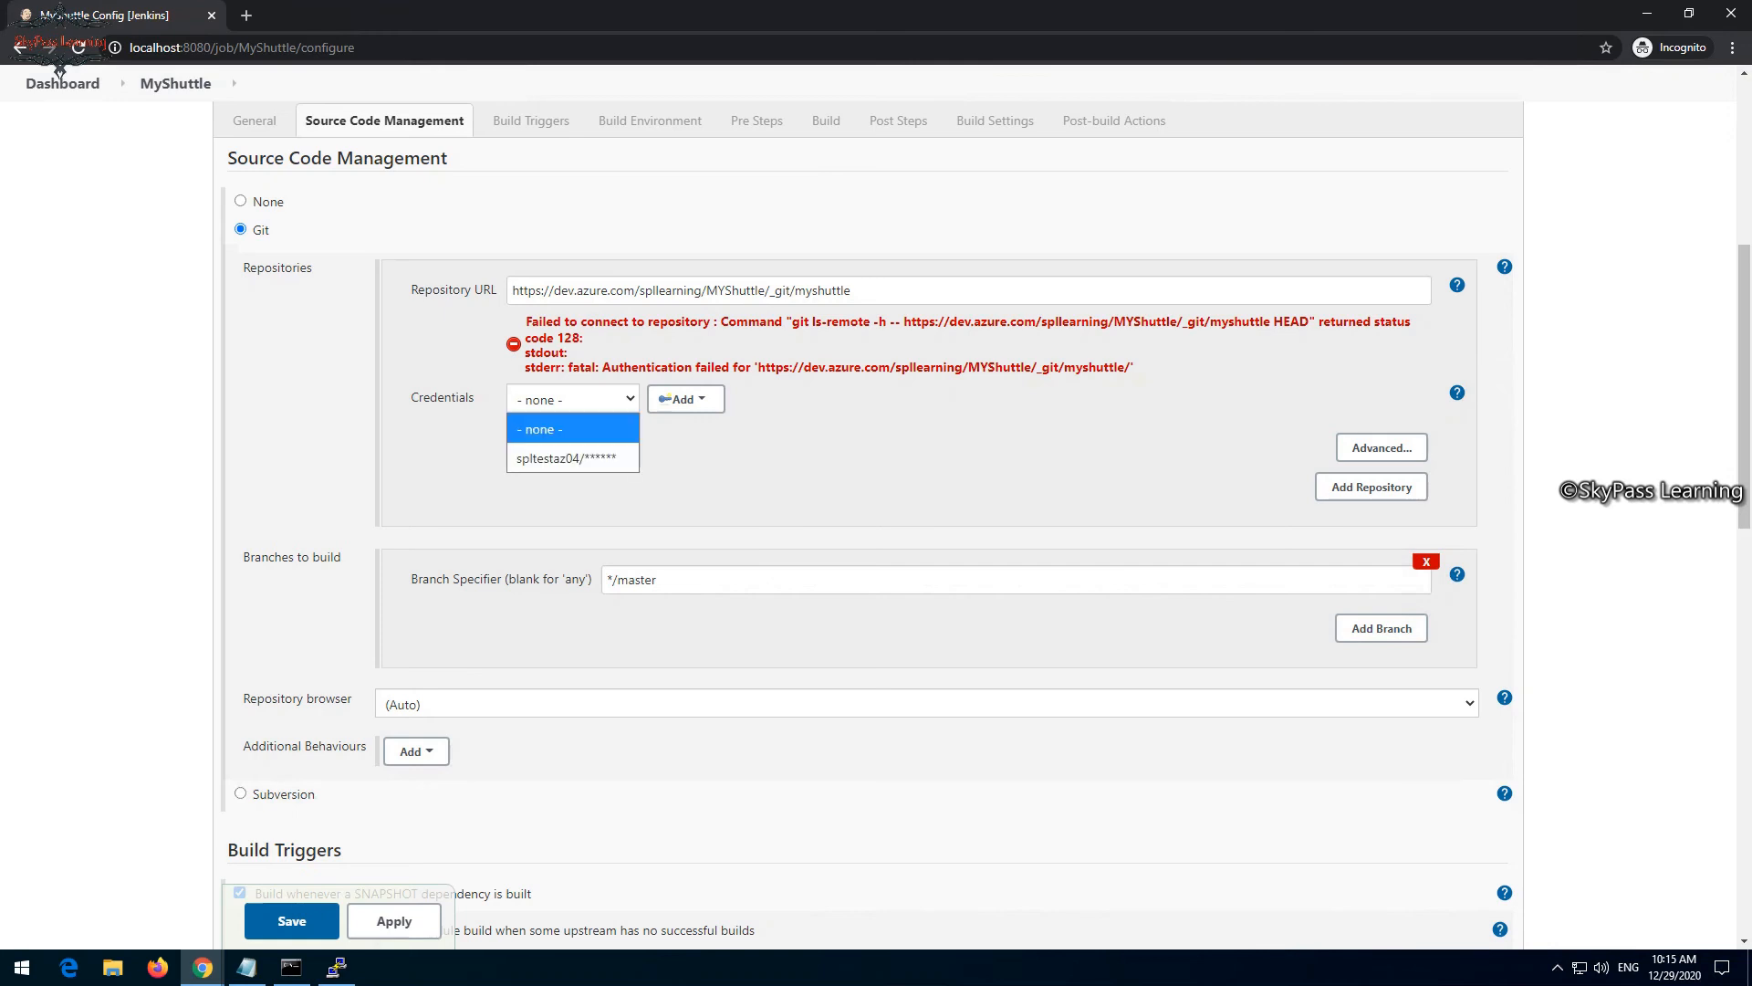
click(570, 458)
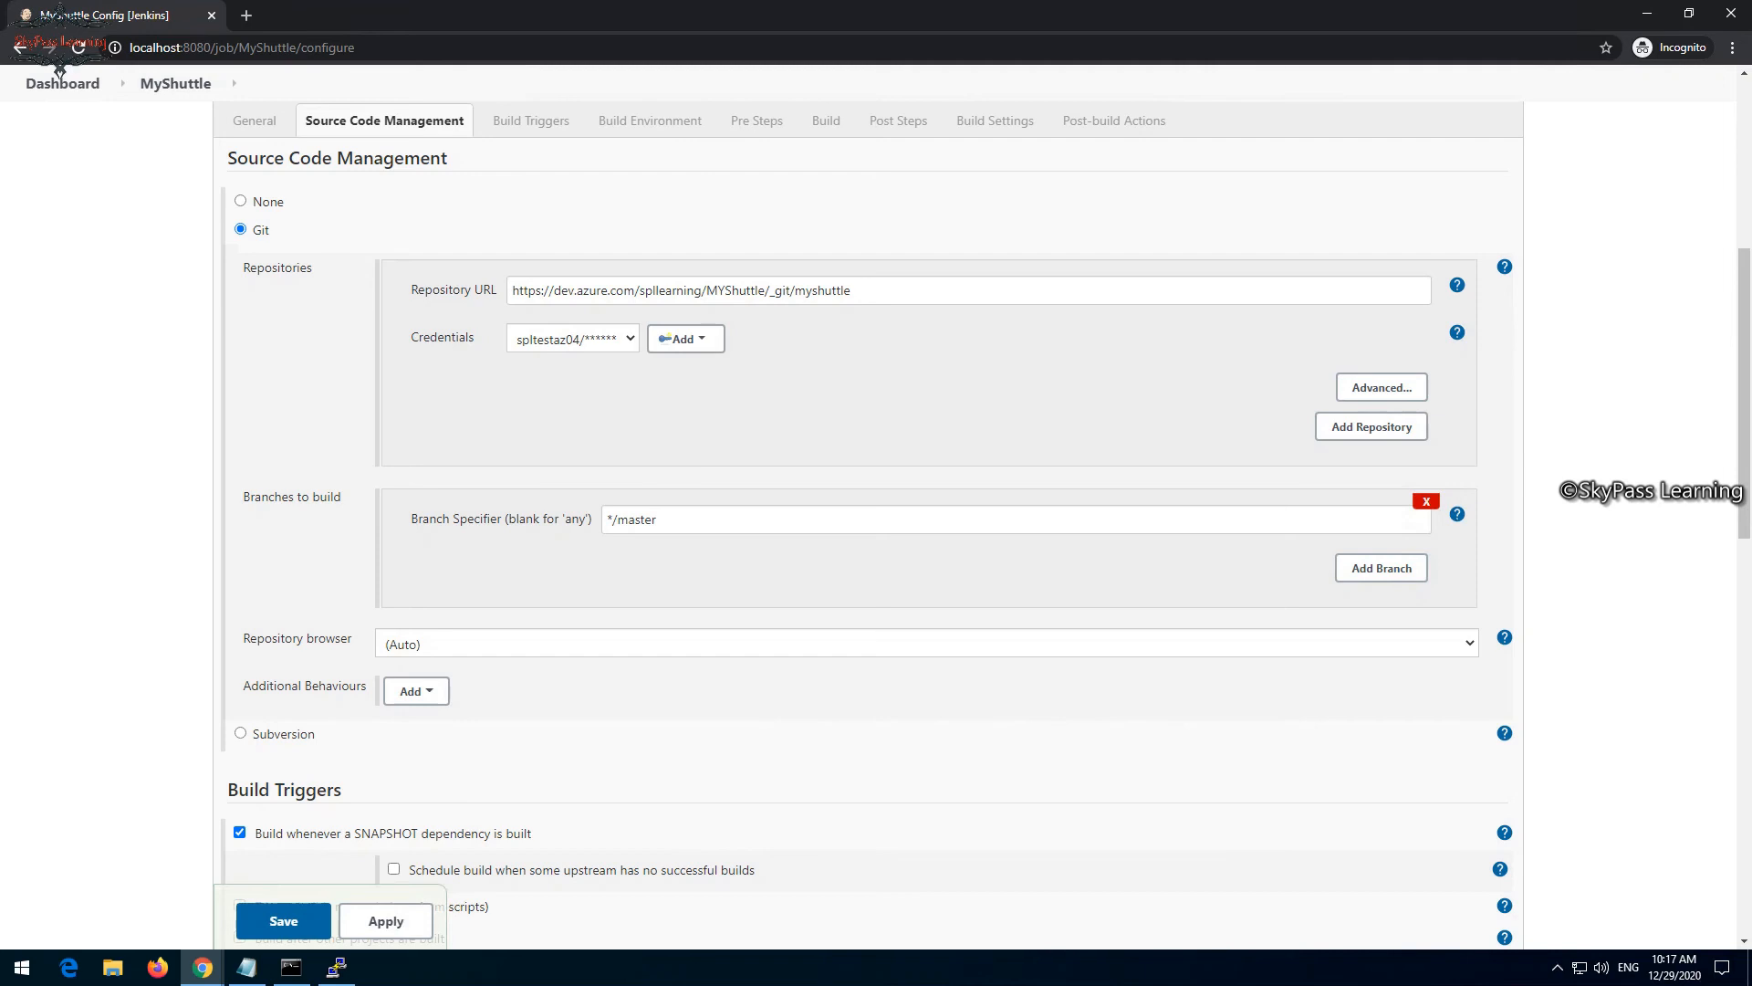
- Set the Maven build's goals and options to package -Dtest=FaresTest,SimpleTest and save the job
click(825, 121)
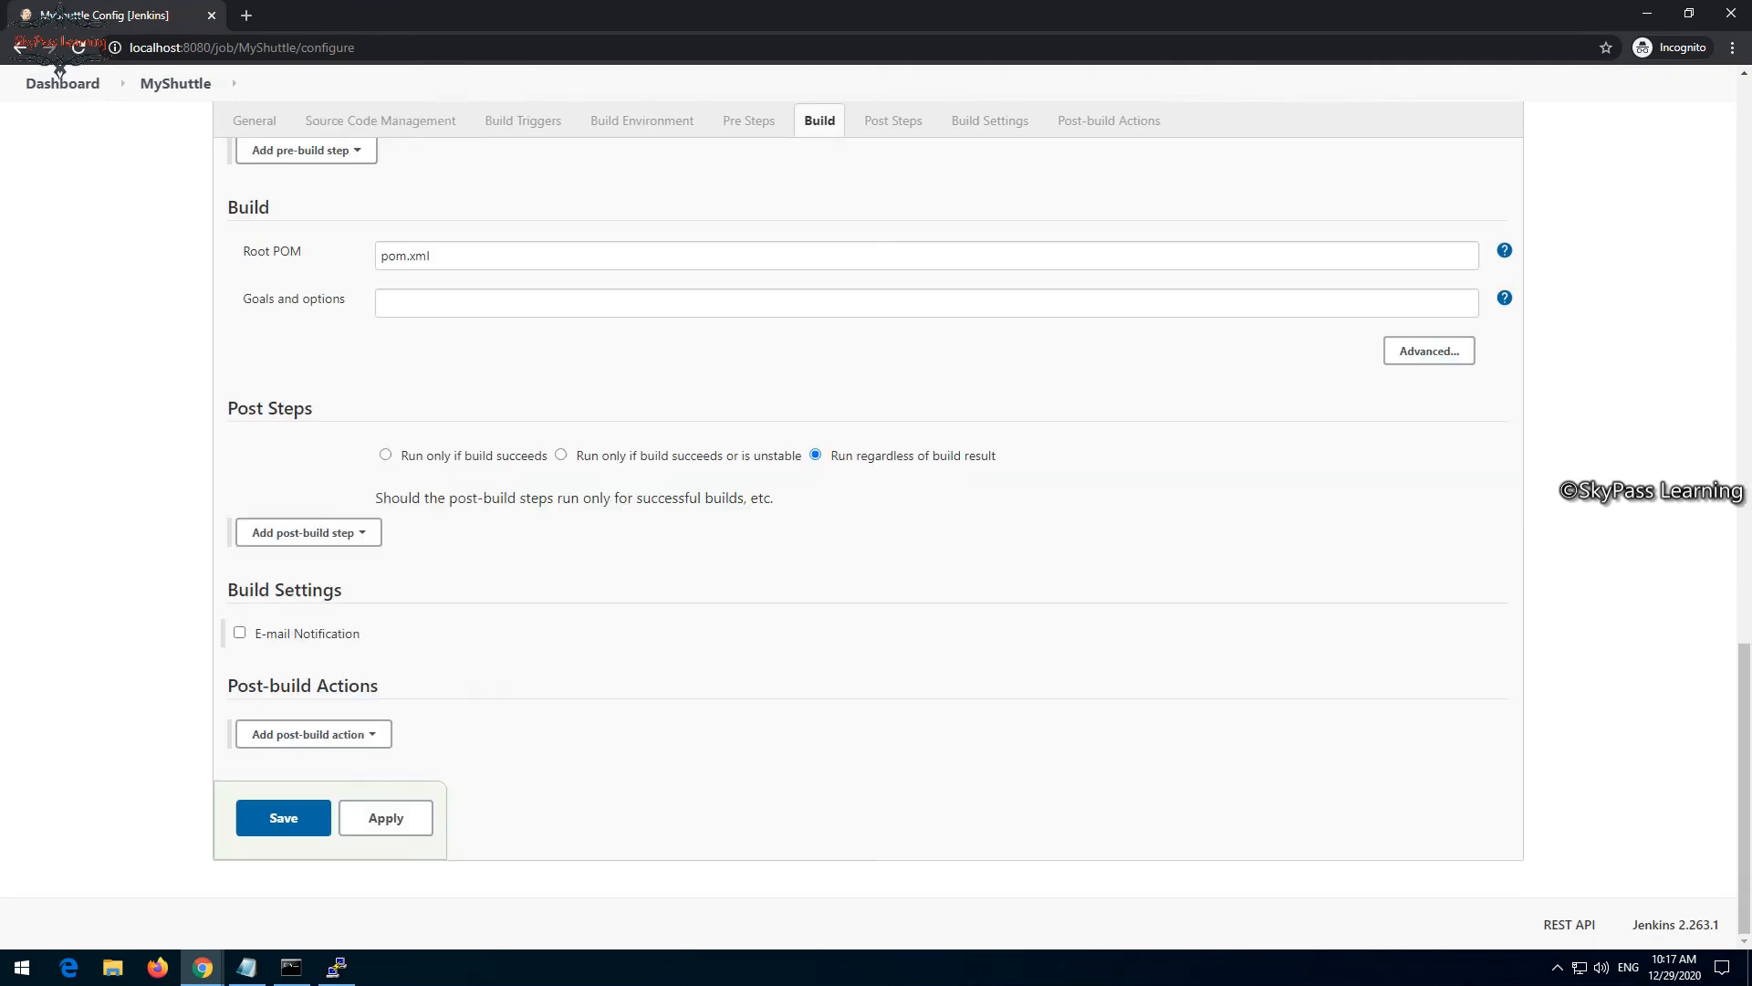
click(382, 303)
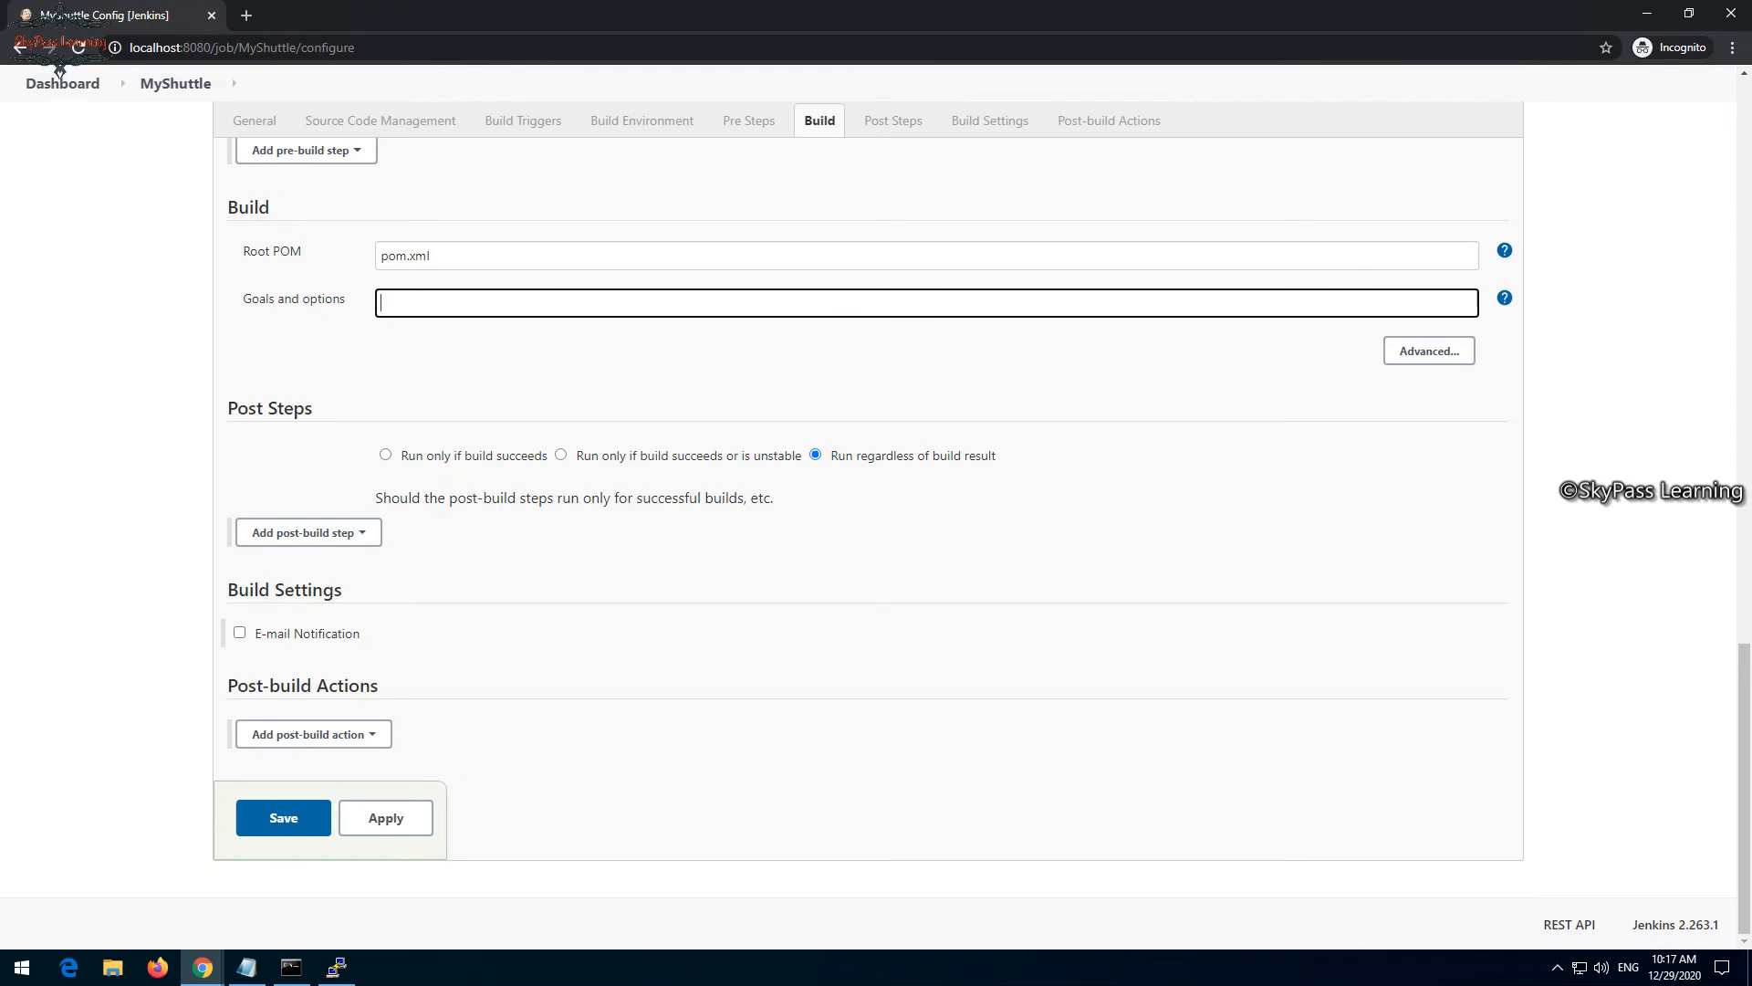
key(ctrl+v)
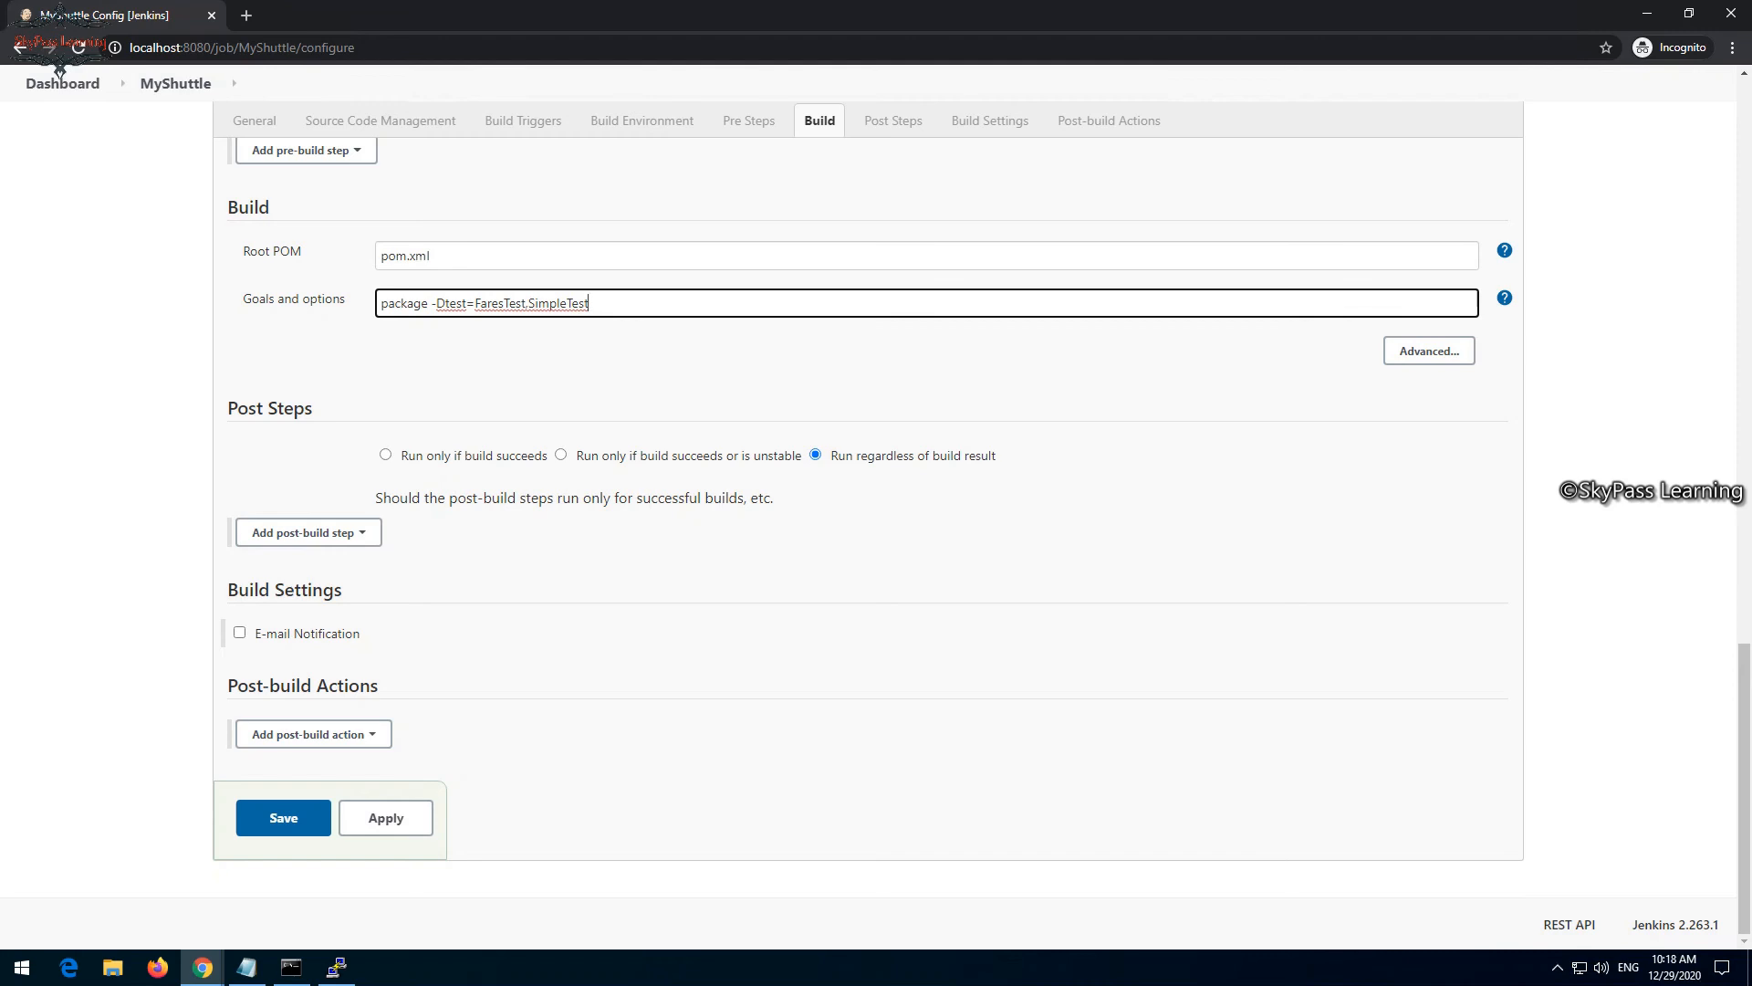
key(Return)
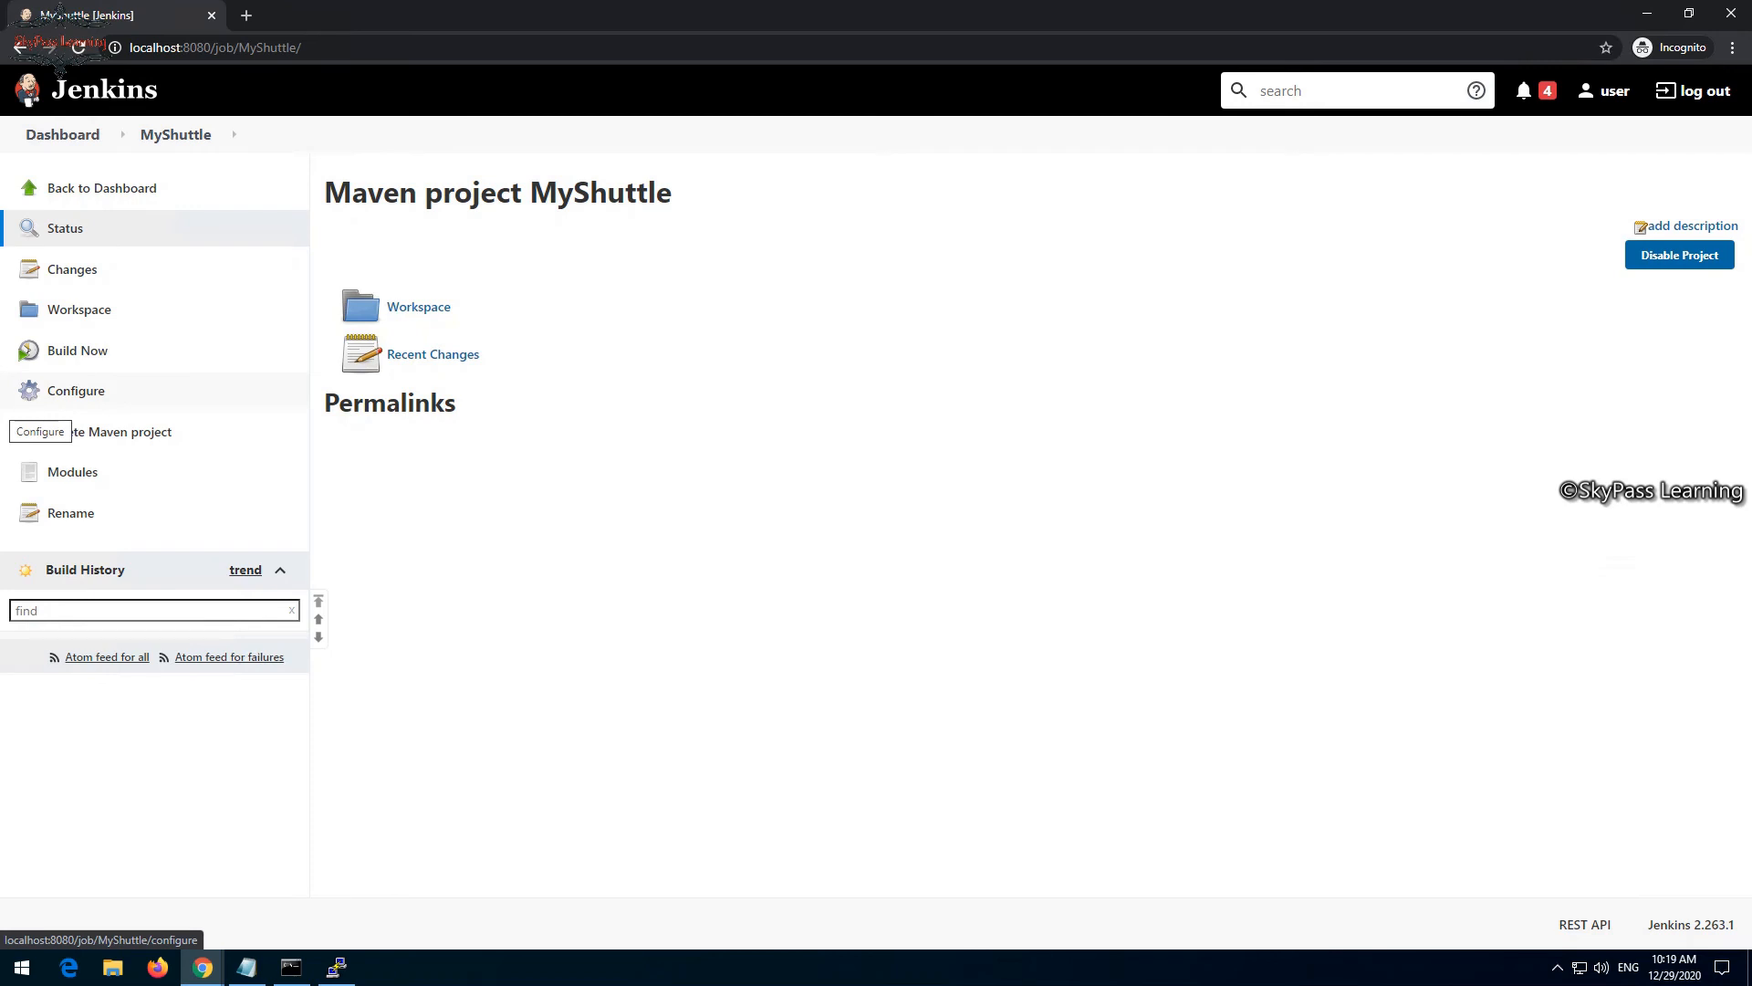
- Reopen the MyShuttle job's configuration at its build and post-build sections
click(41, 402)
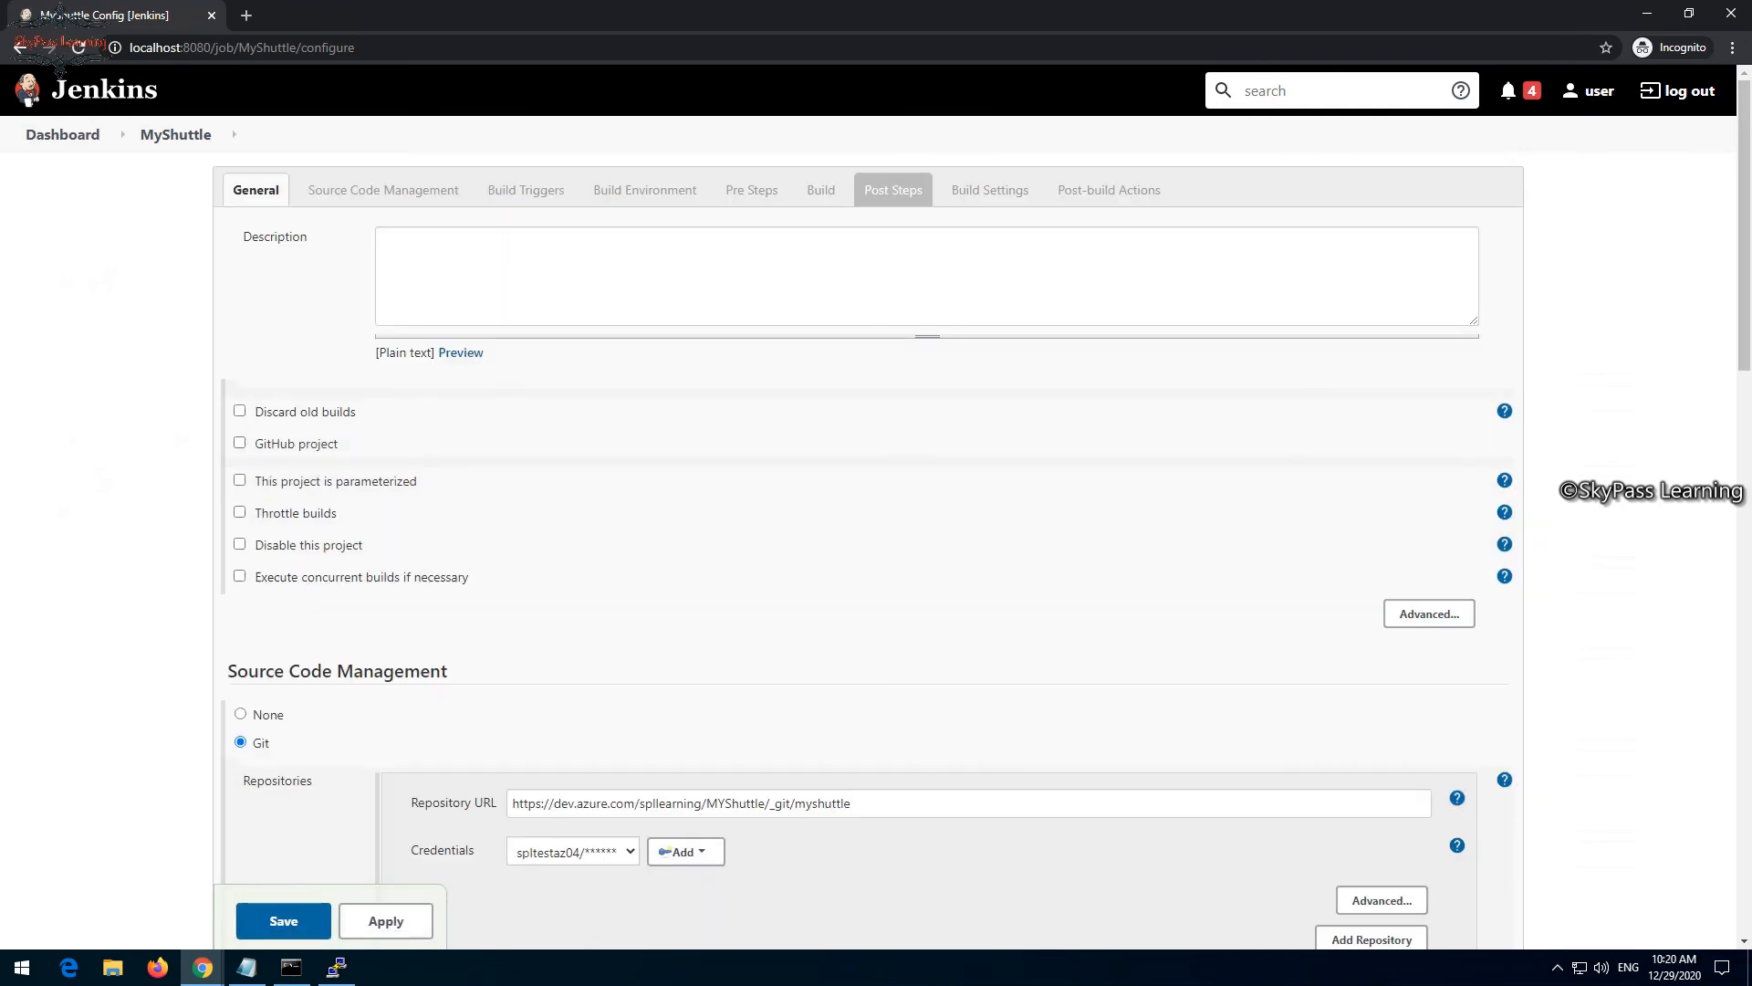
scroll(59, 66, down, 15)
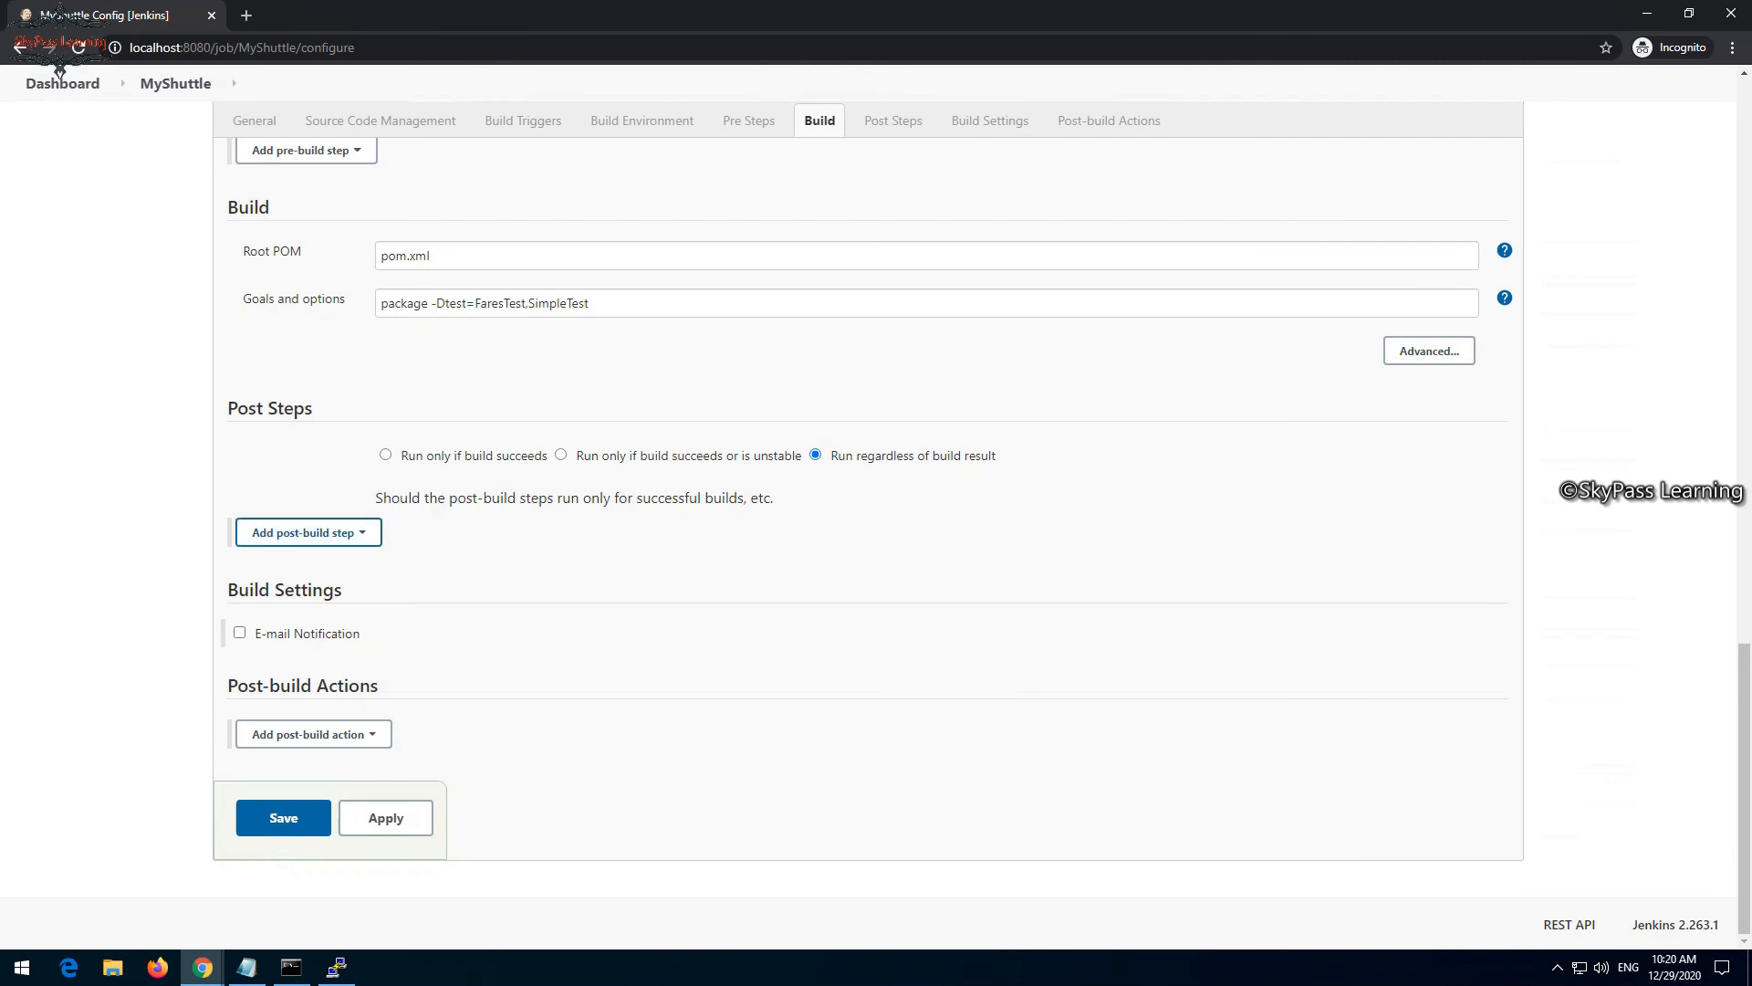
scroll(59, 69, up, 3)
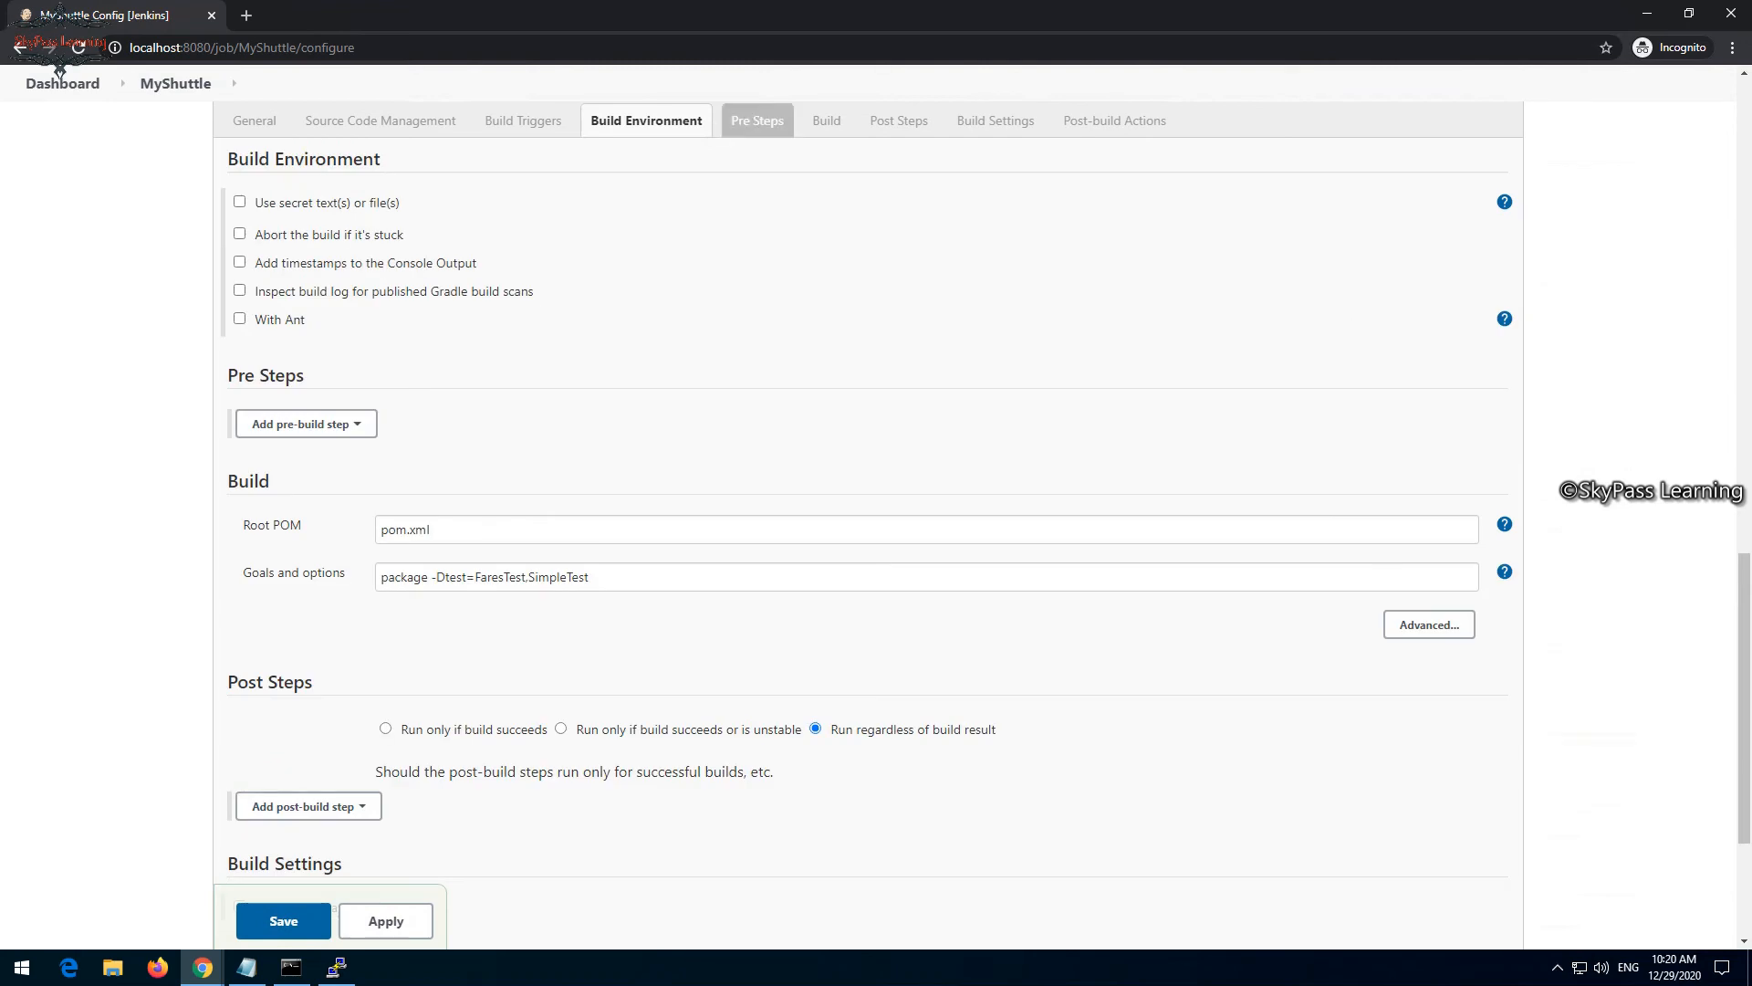
scroll(59, 68, down, 2)
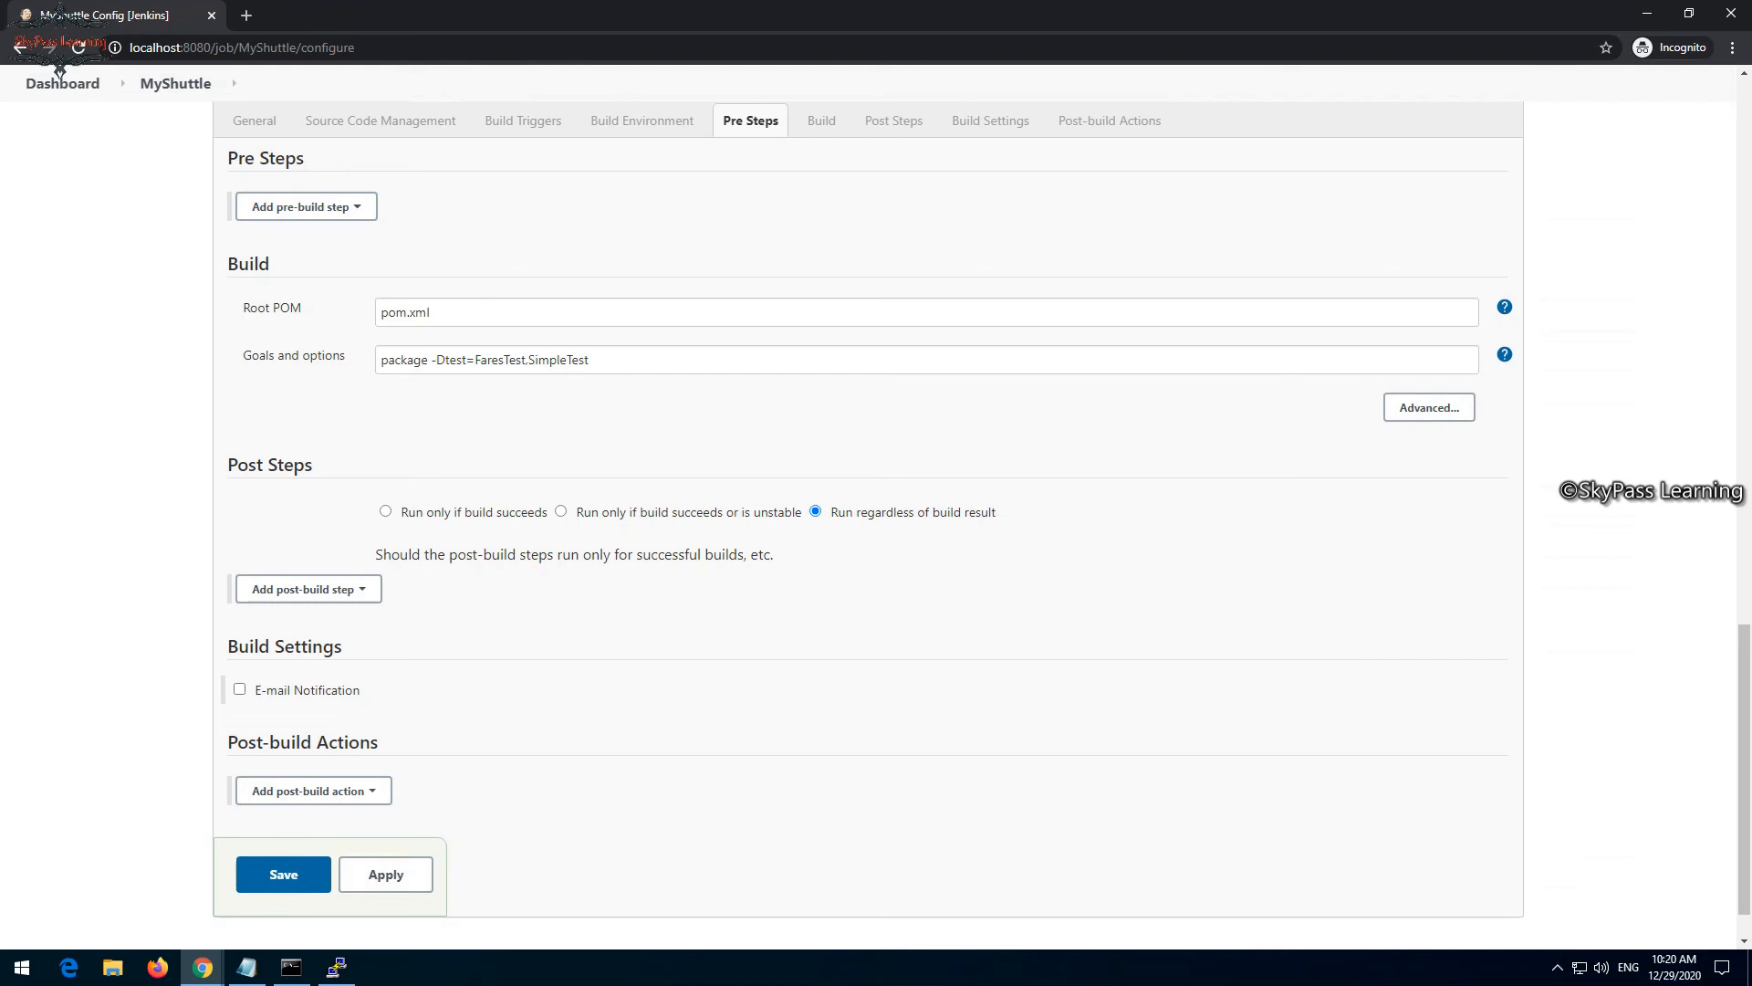
click(306, 207)
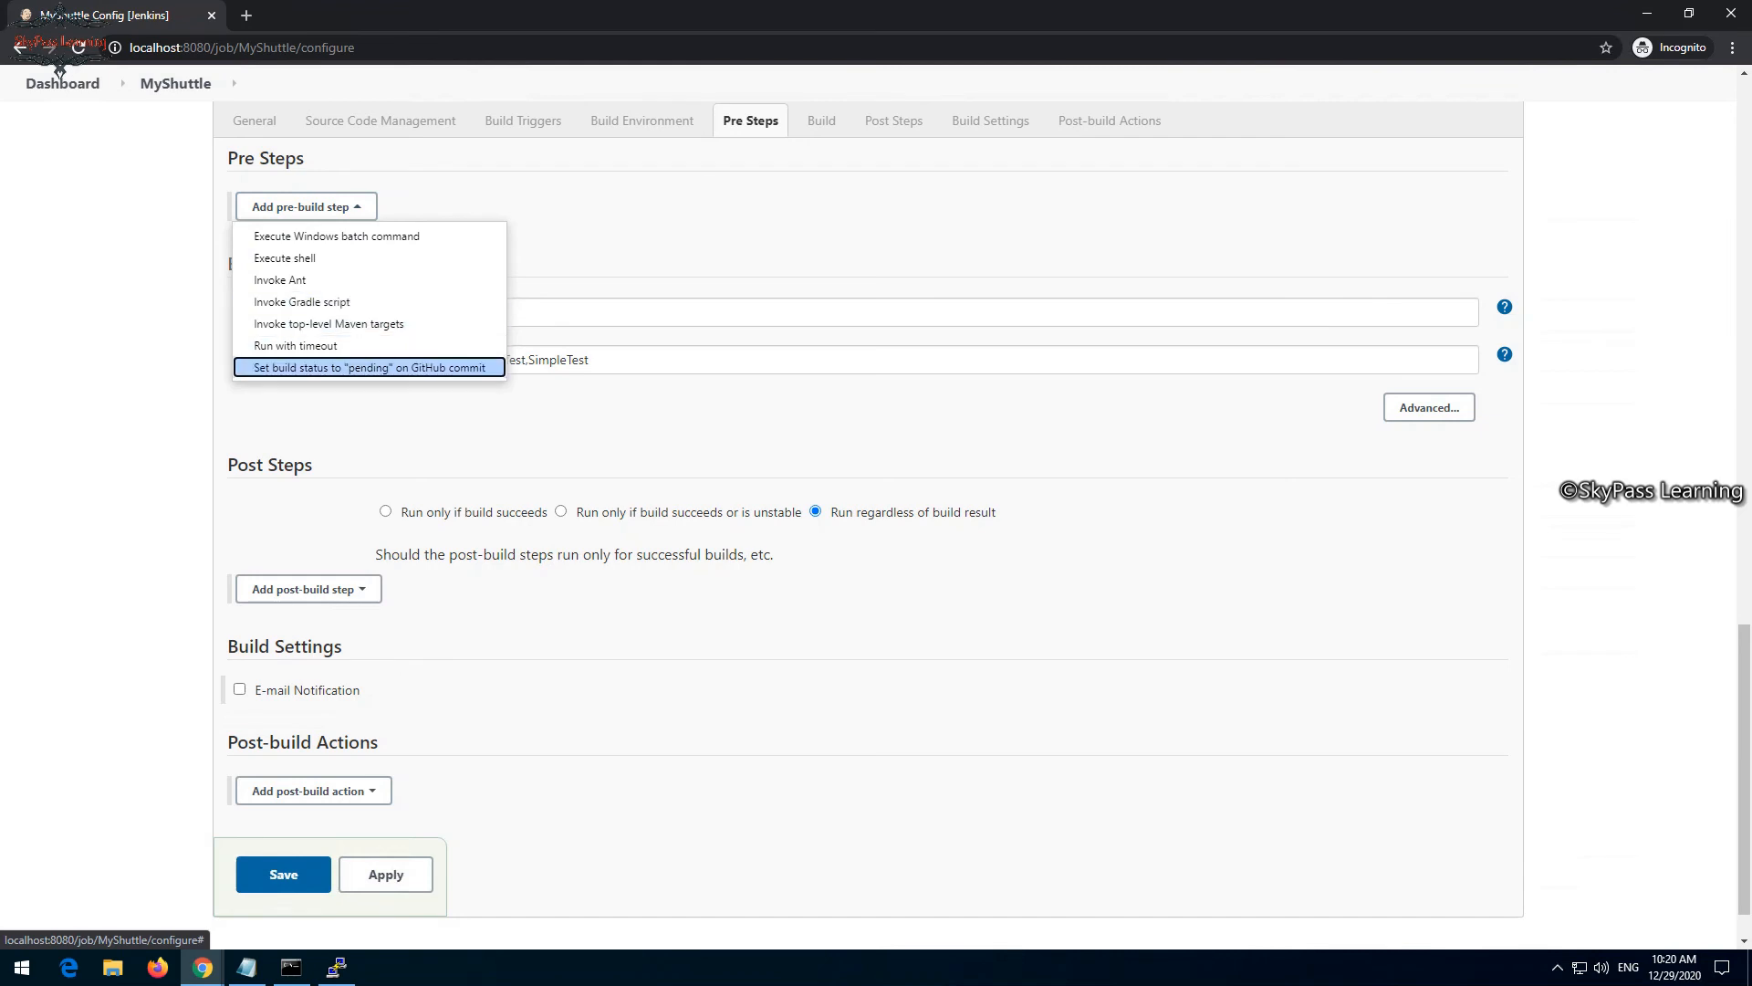
key(Down)
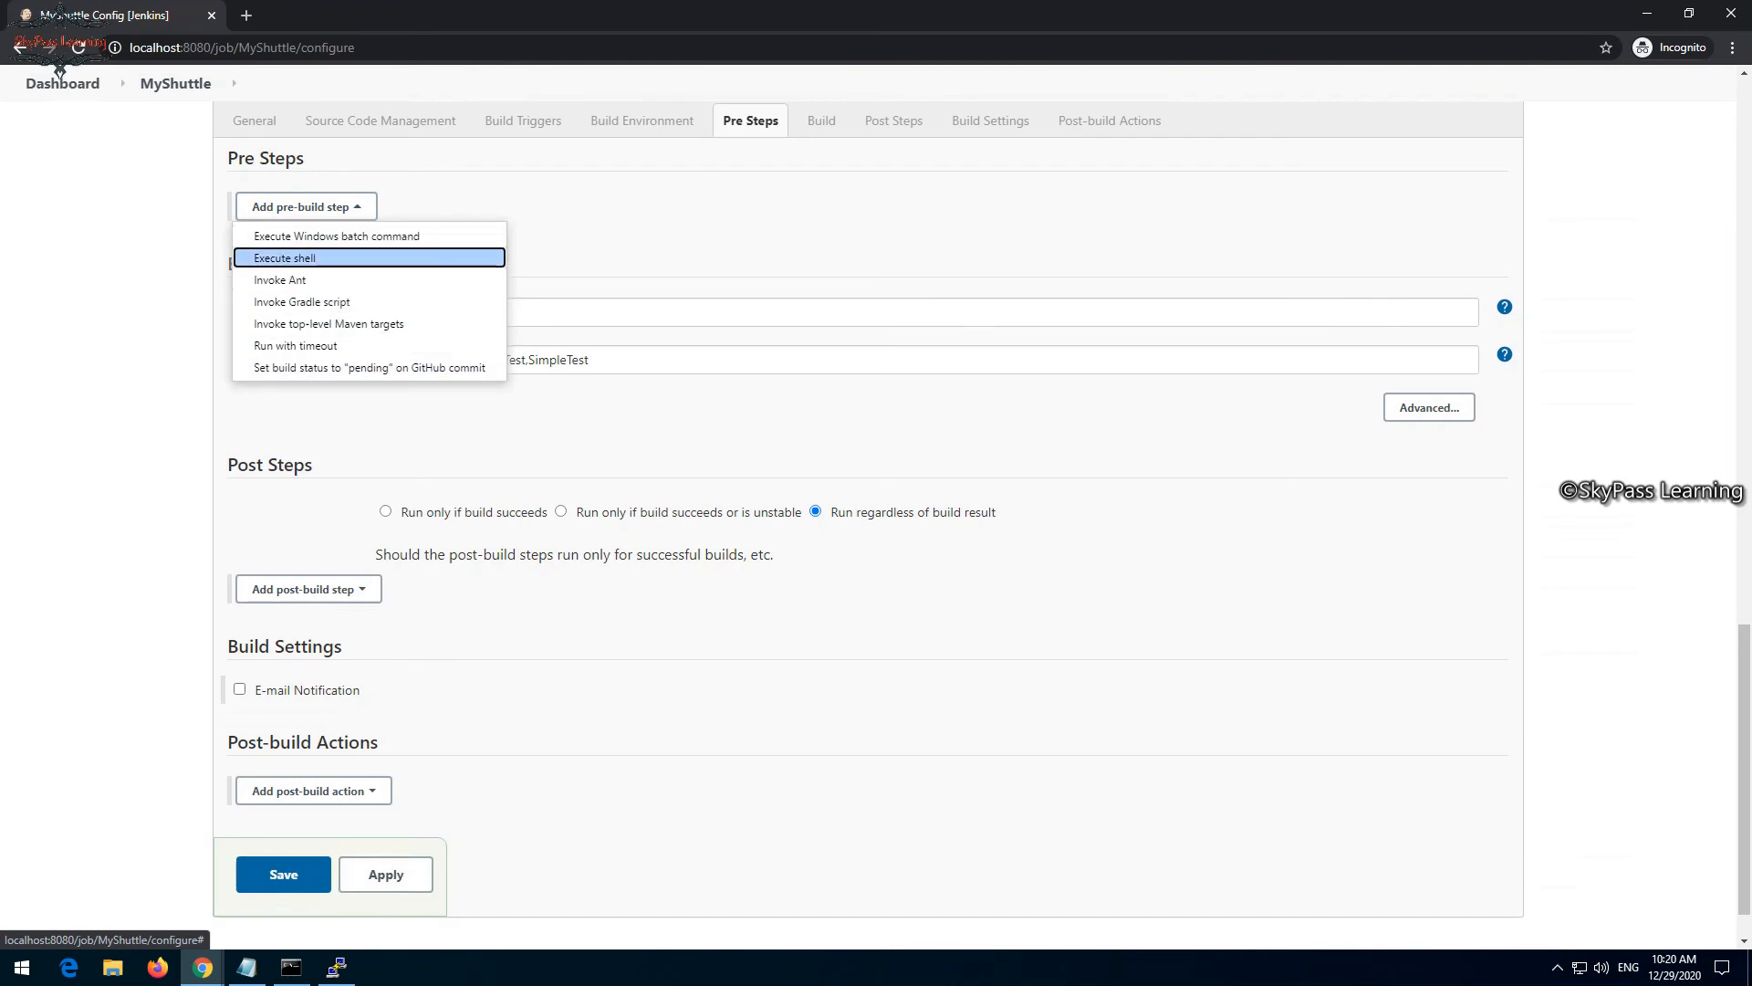
key(Down)
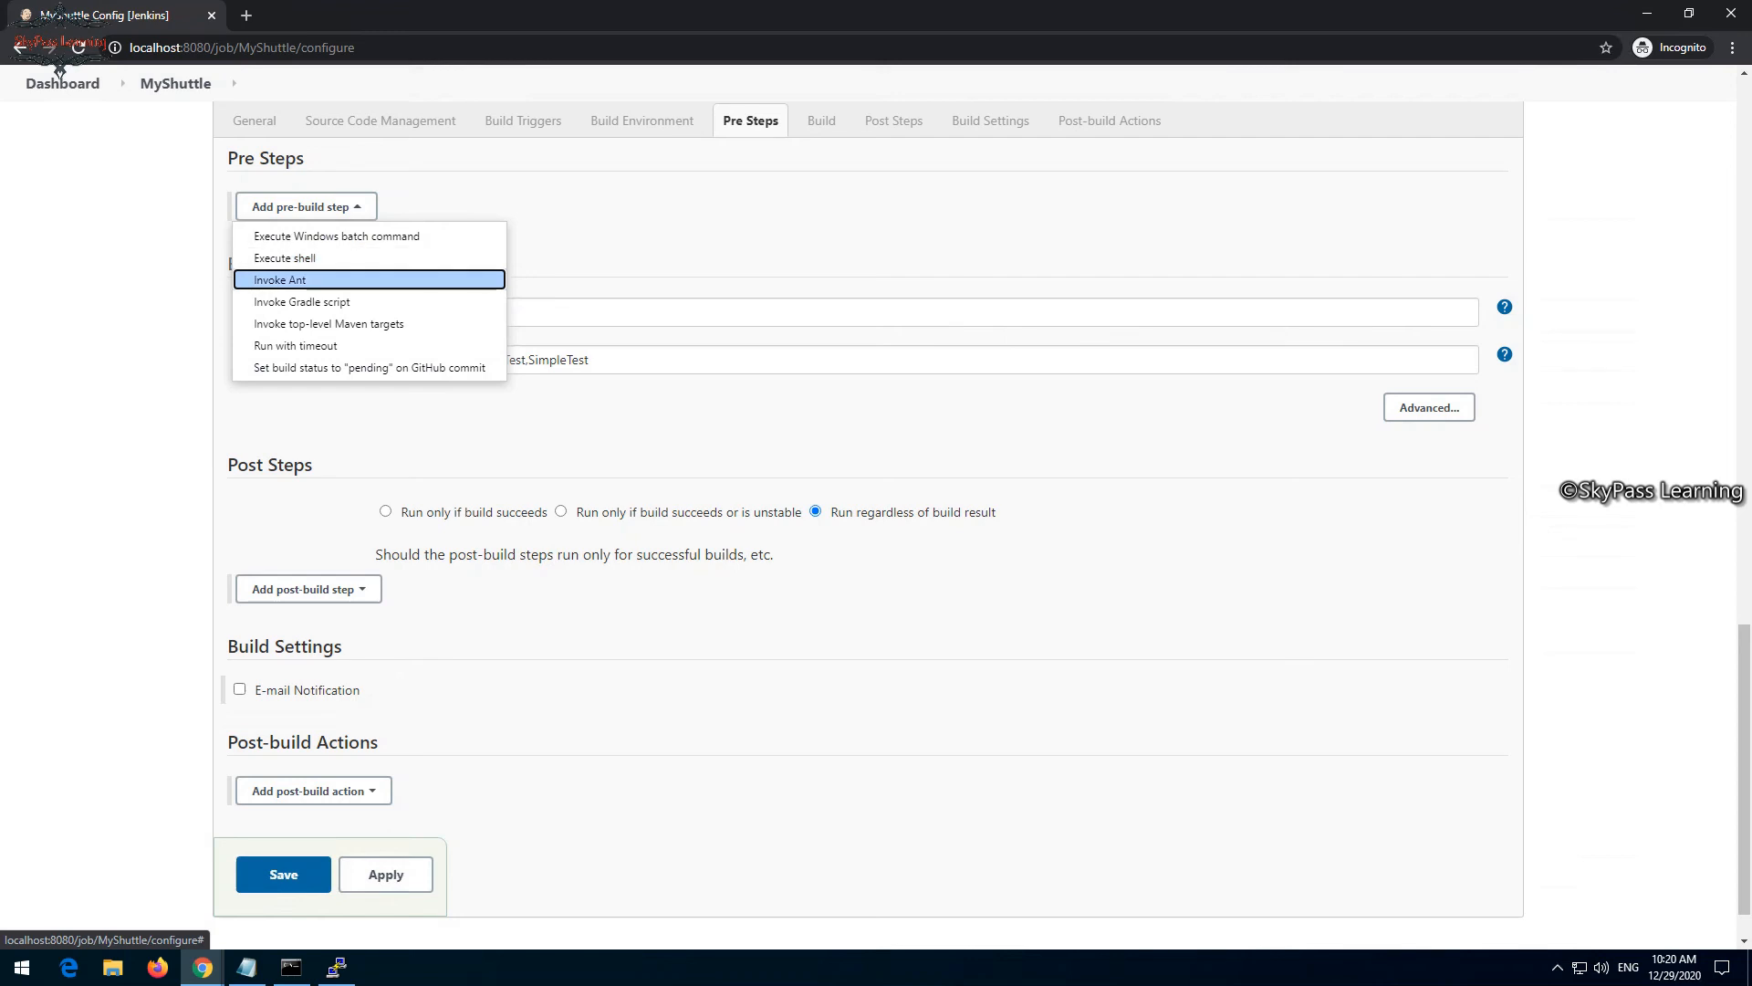
key(Down)
key(Down)
key(Down)
key(Down)
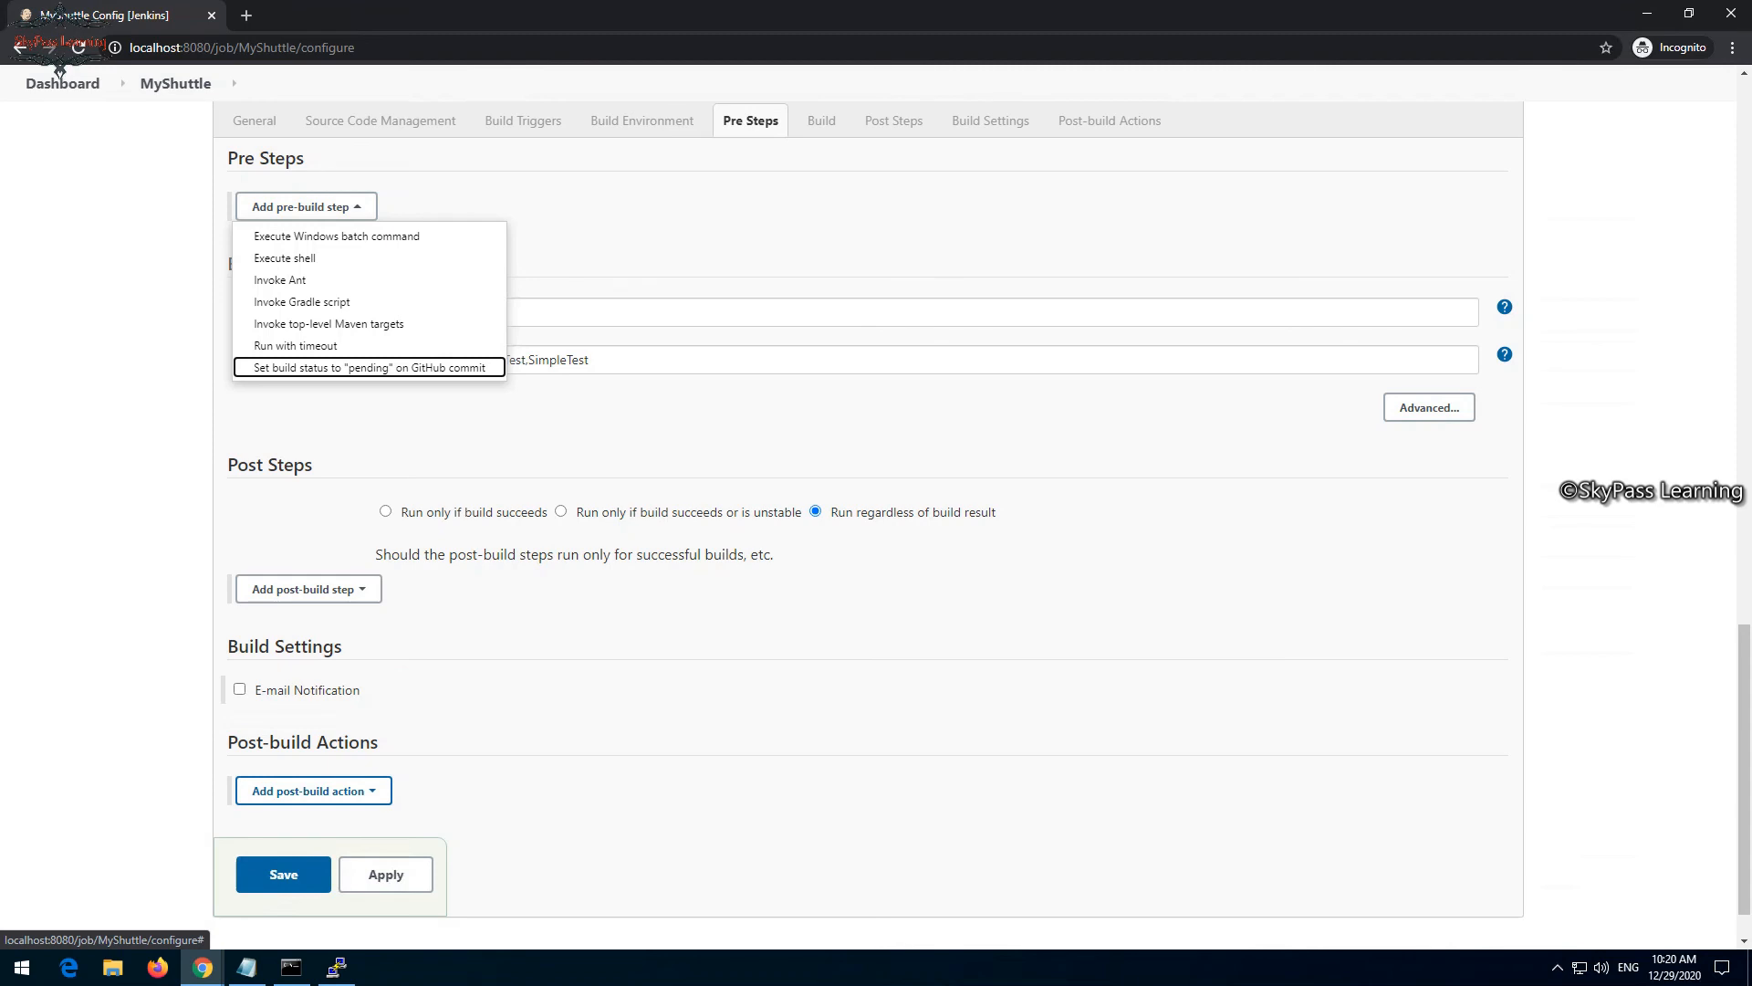
- Add an Archive the artifacts post-build action to the MyShuttle job
key(Return)
key(Up)
key(Up)
key(Up)
key(Up)
key(Up)
key(Up)
key(Up)
key(Up)
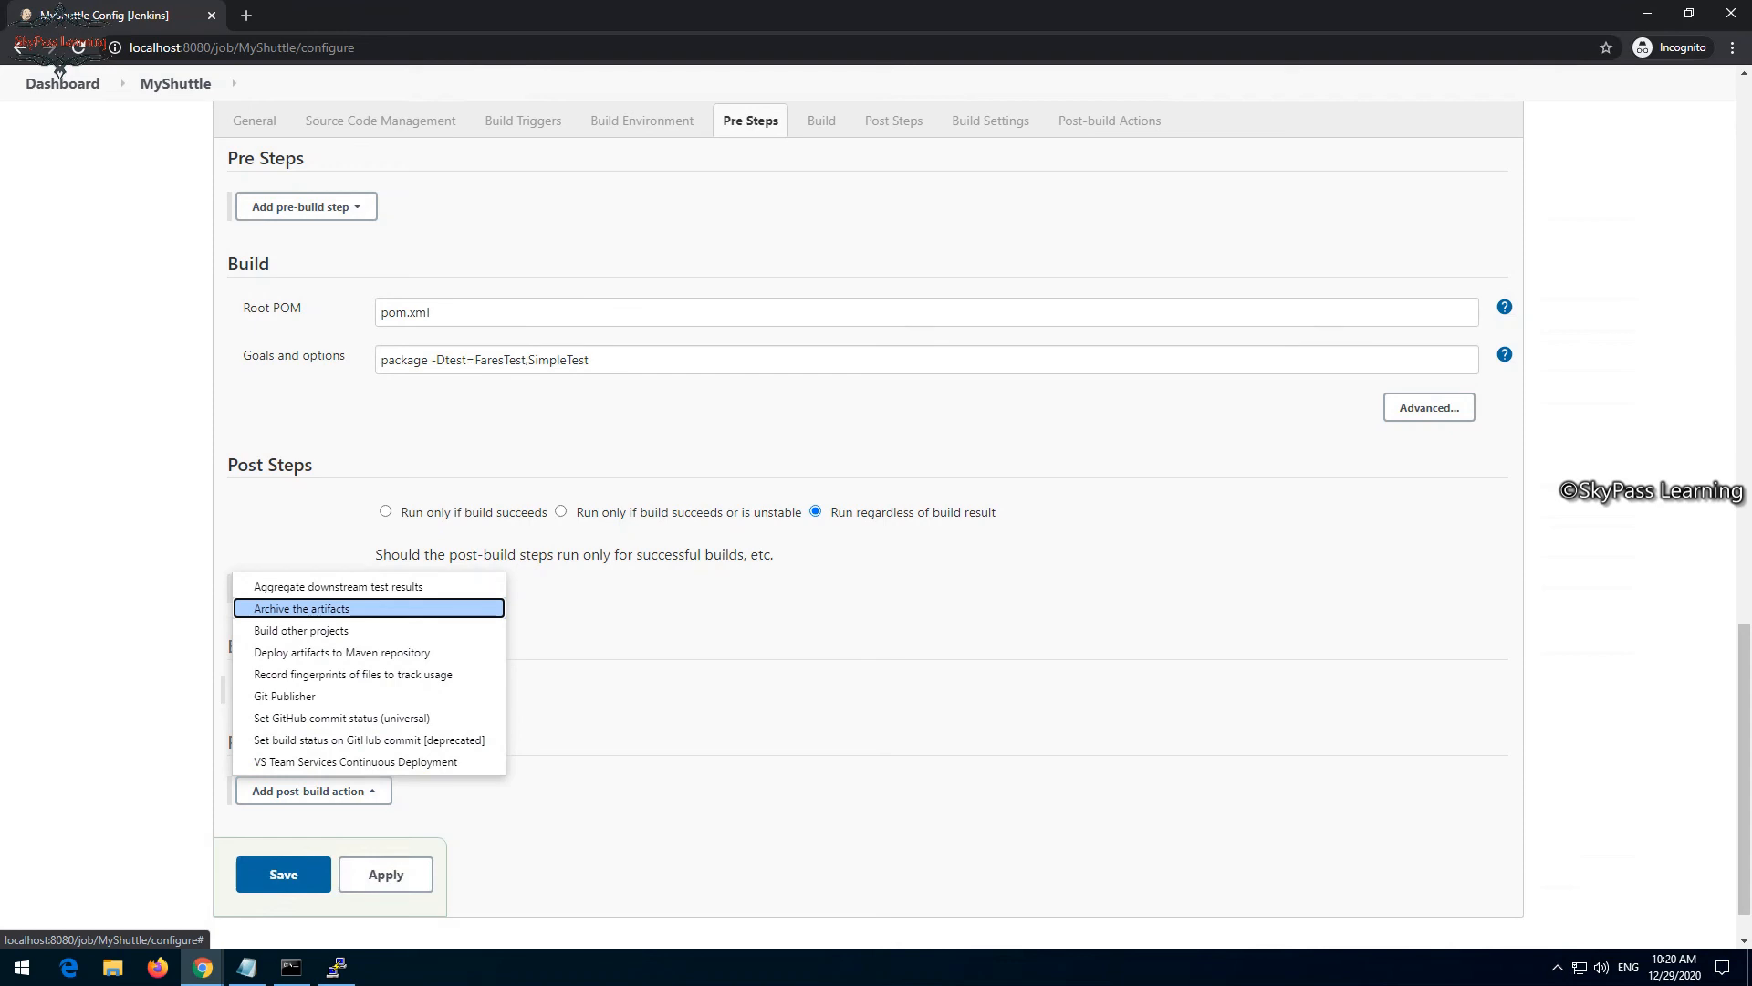
key(Return)
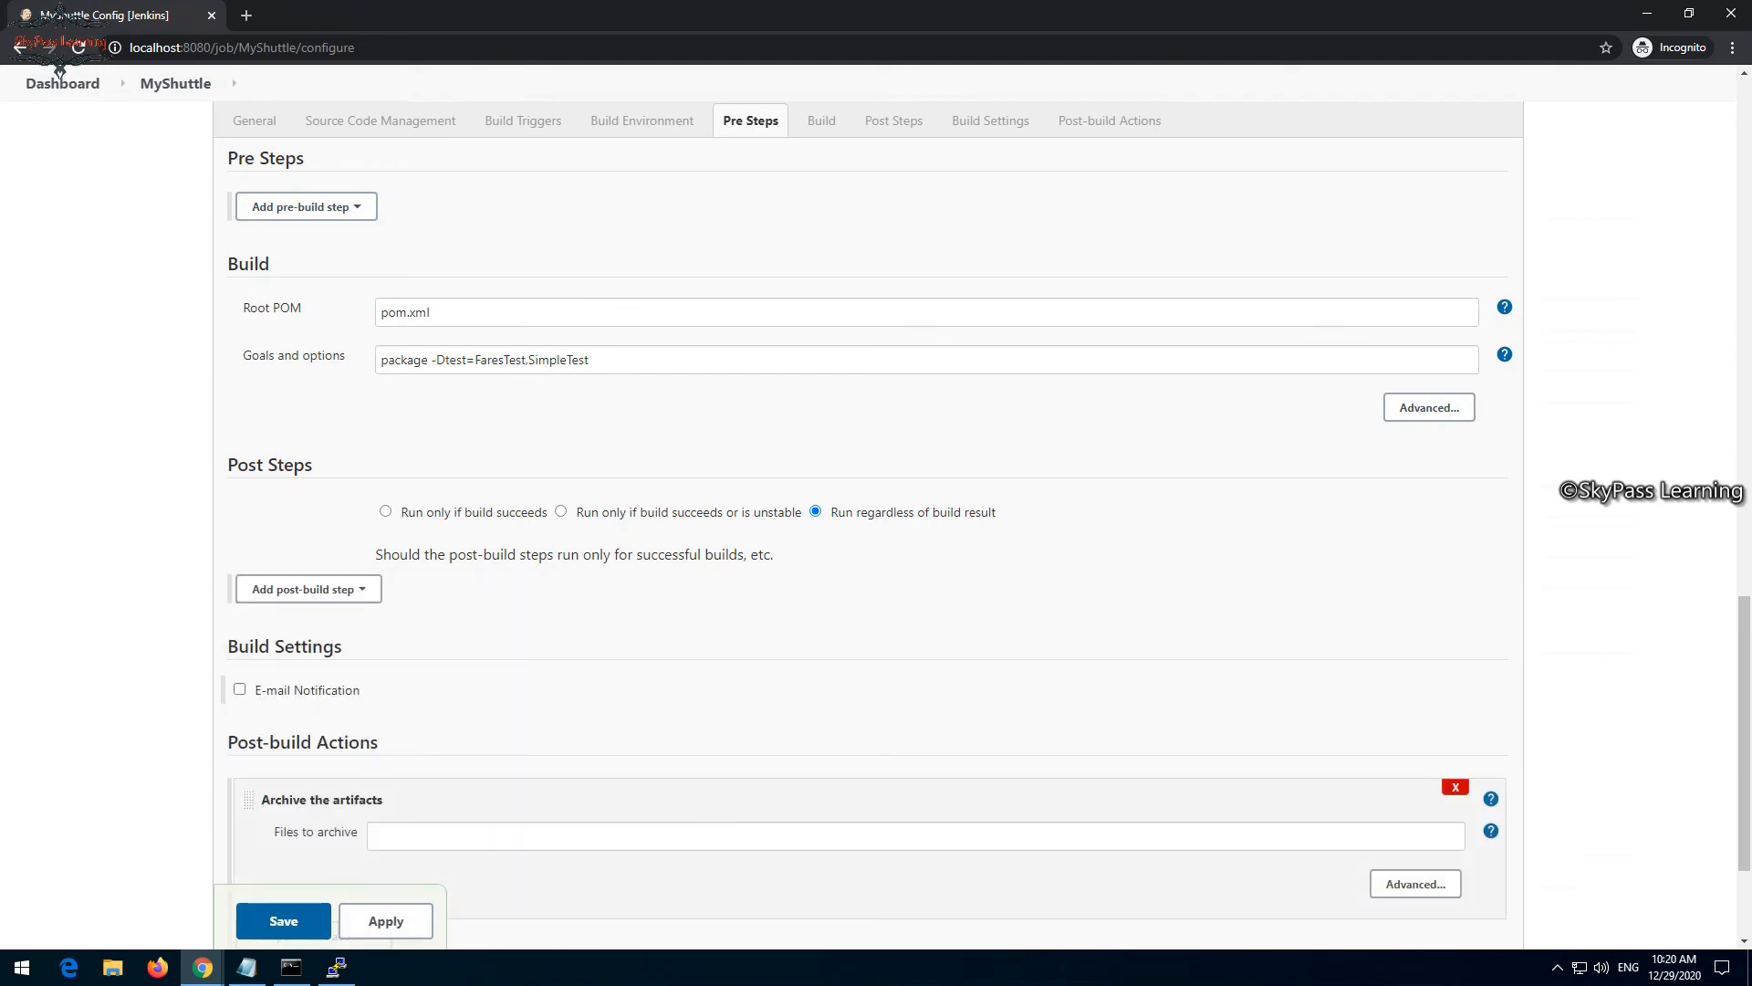
- Set the files to archive for the Archive the artifacts action to target/*.war,*.sql
scroll(867, 548, down, 2)
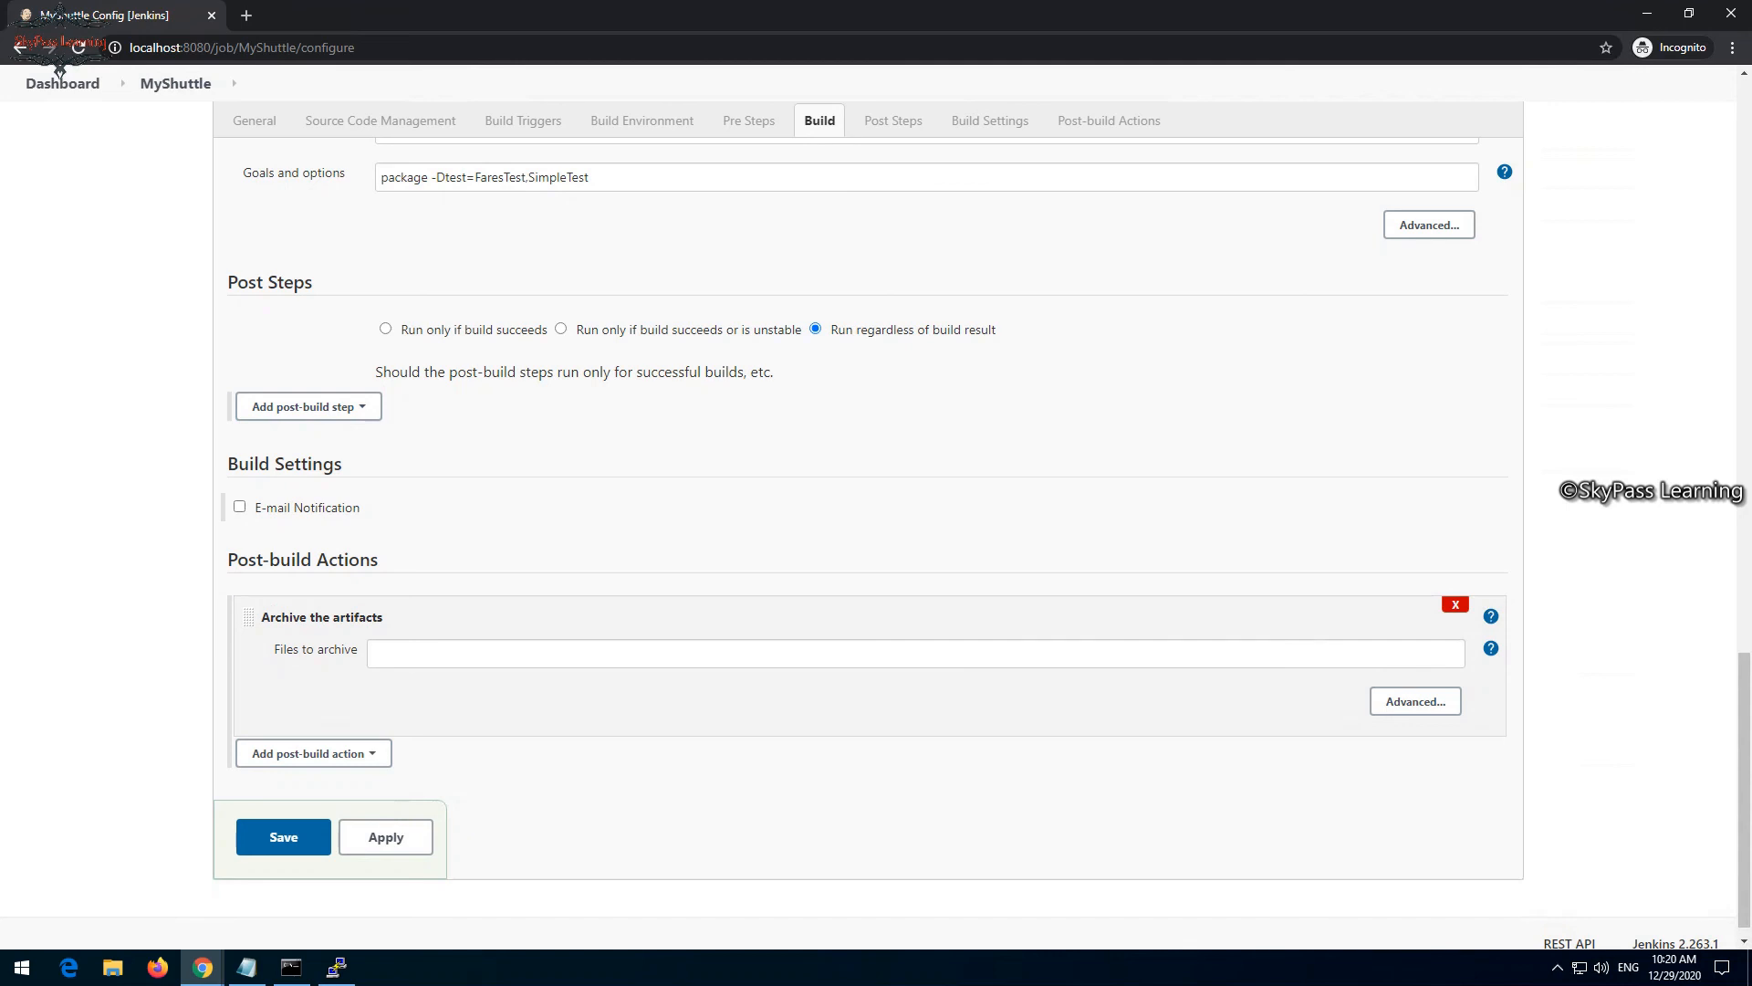
click(374, 654)
text(tar)
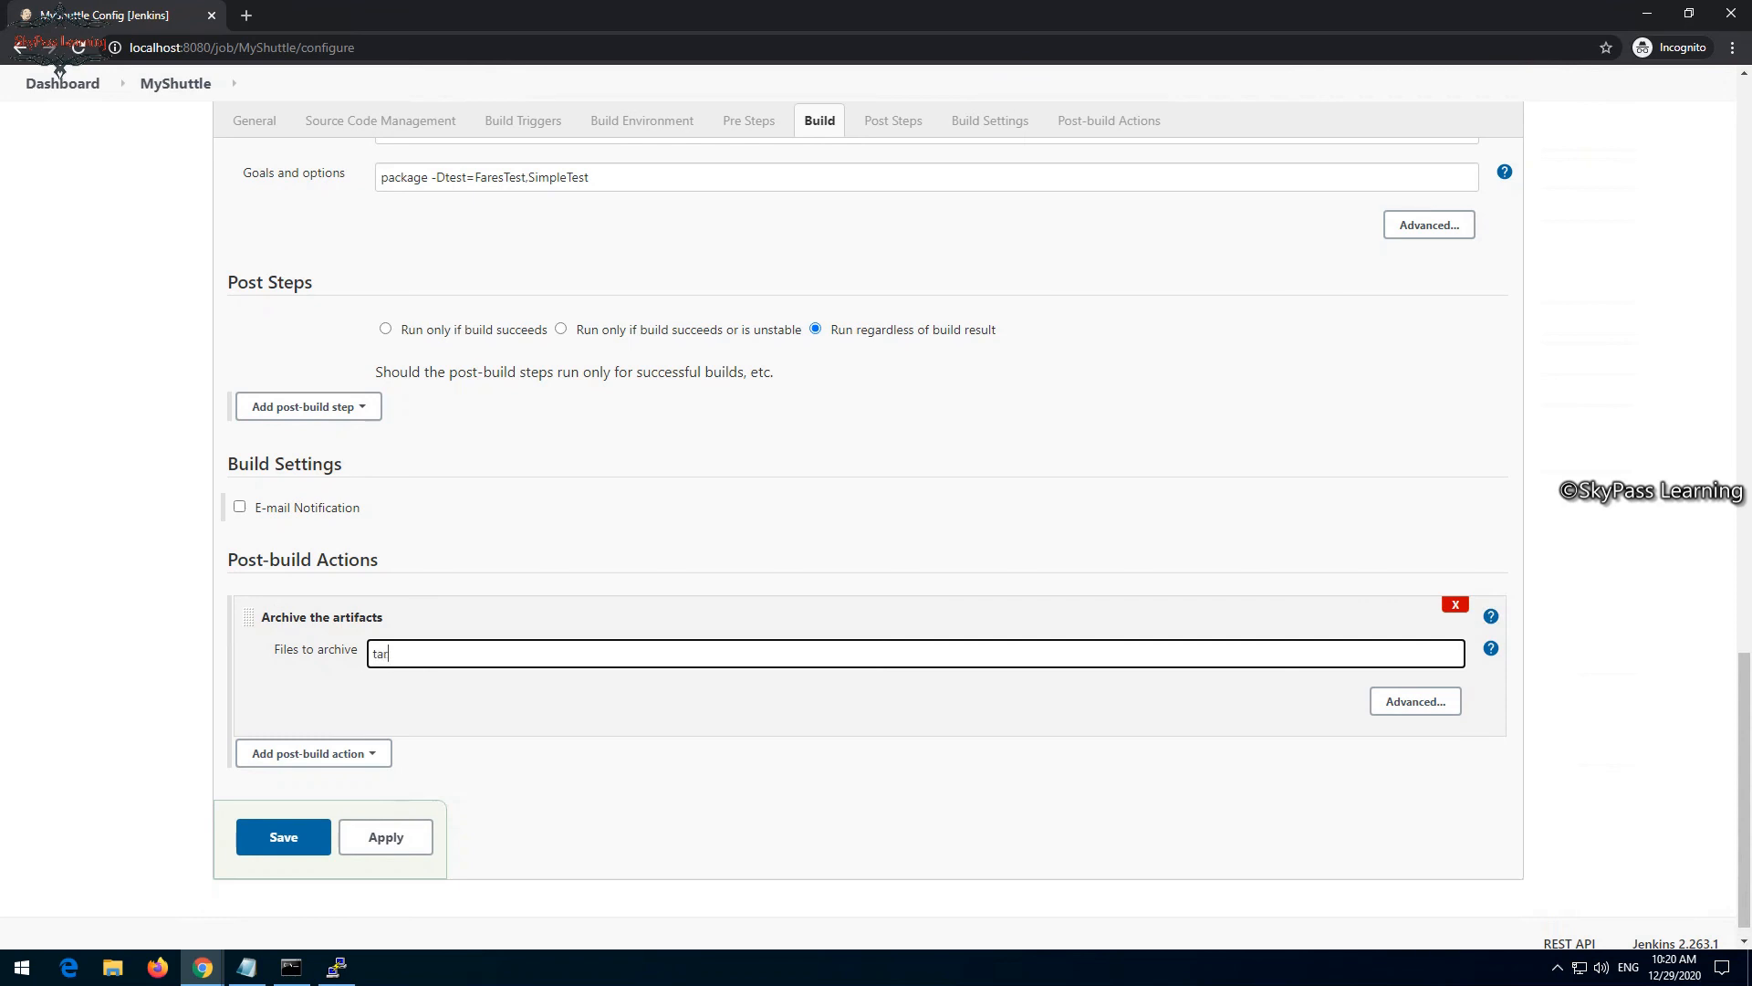
text(get/*.war,*.sql)
click(308, 406)
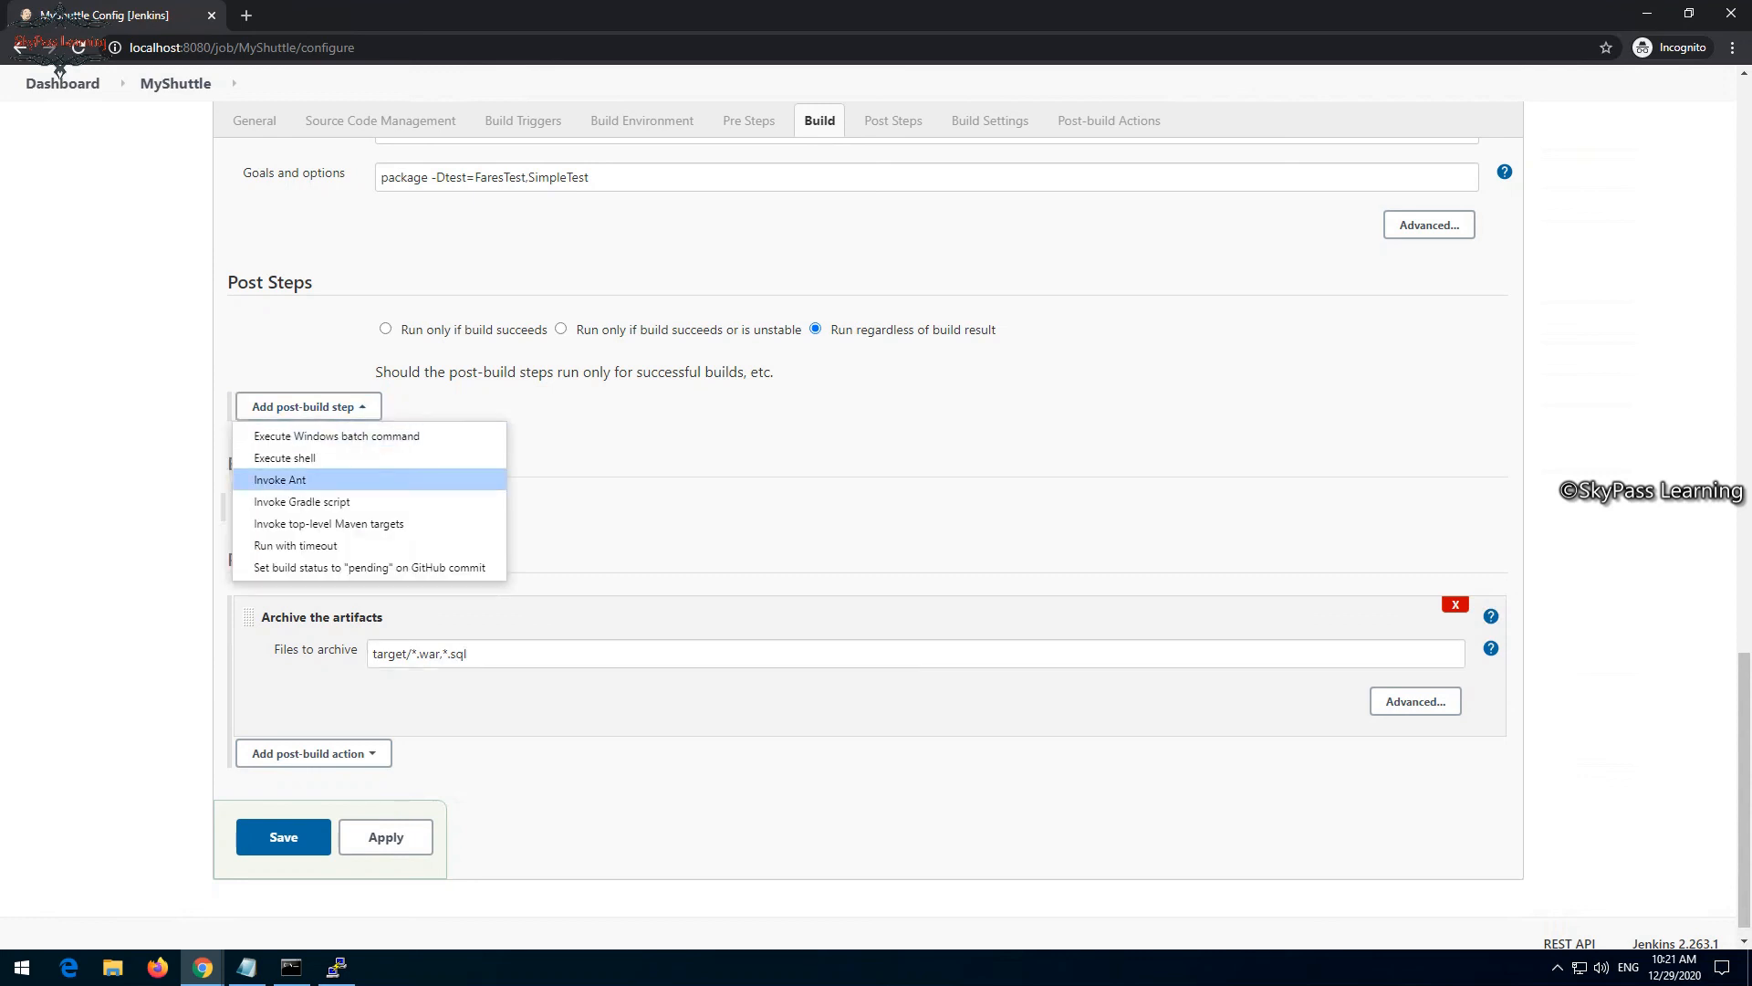
click(629, 474)
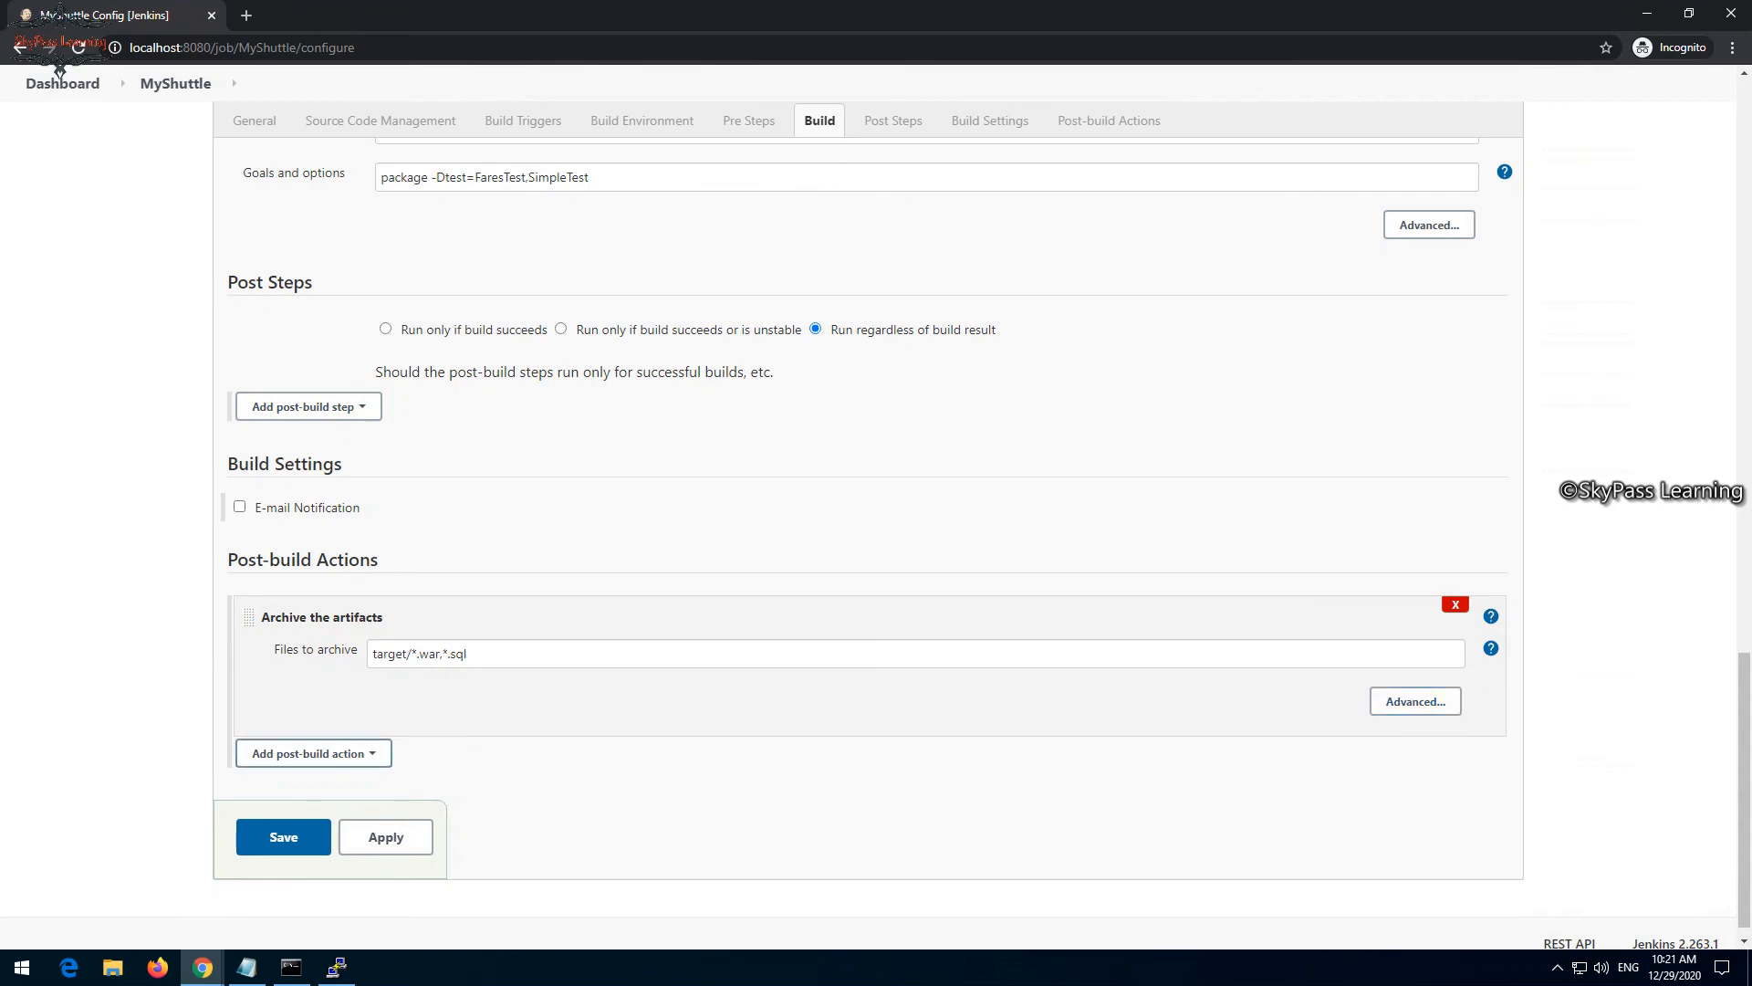
click(311, 753)
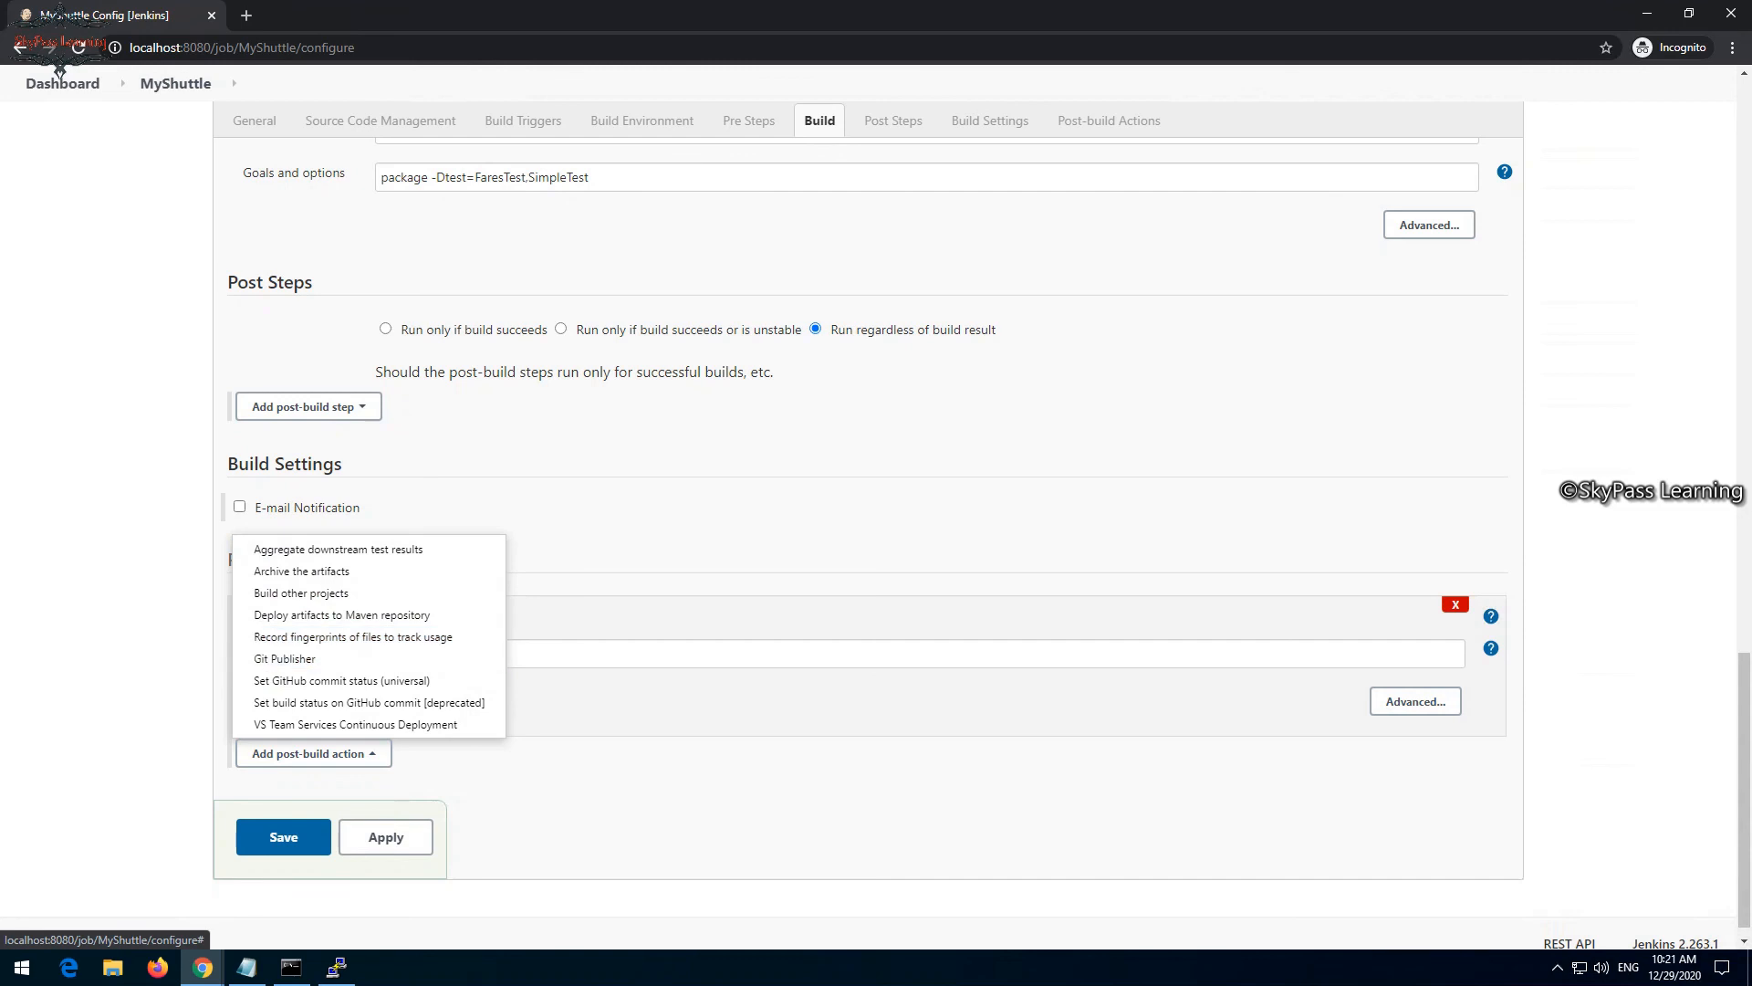
key(Escape)
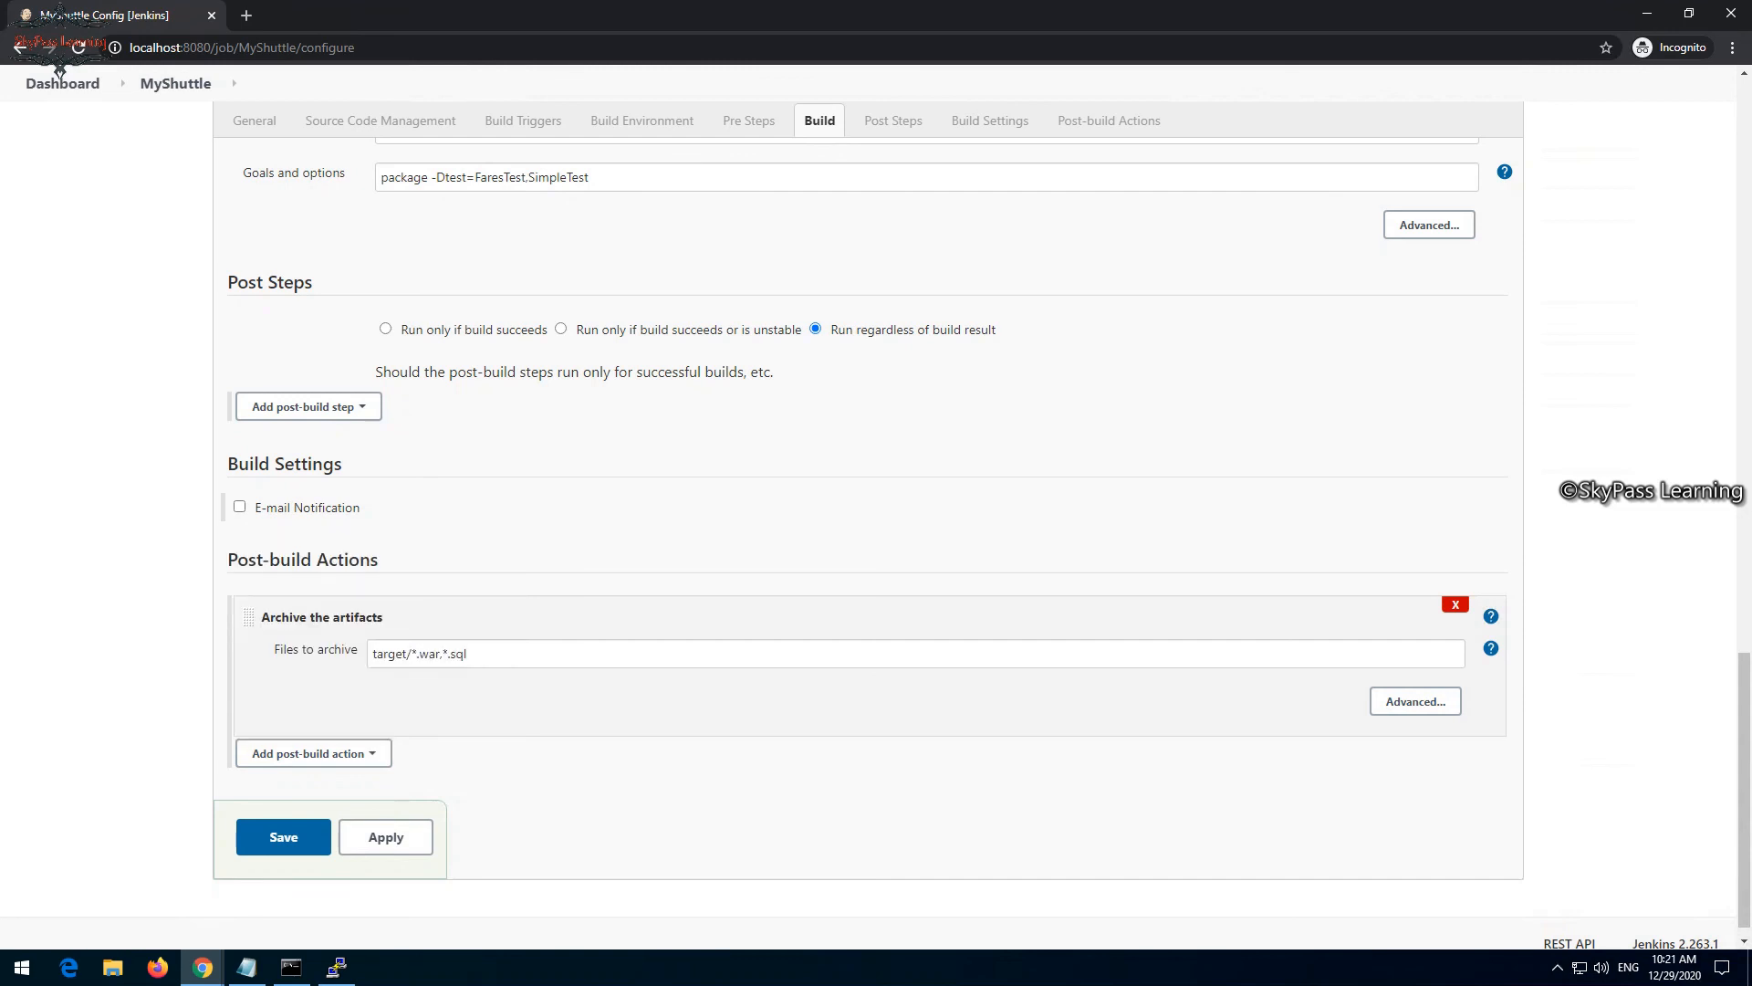
- Save the MyShuttle job configuration and start a build of the job
click(284, 837)
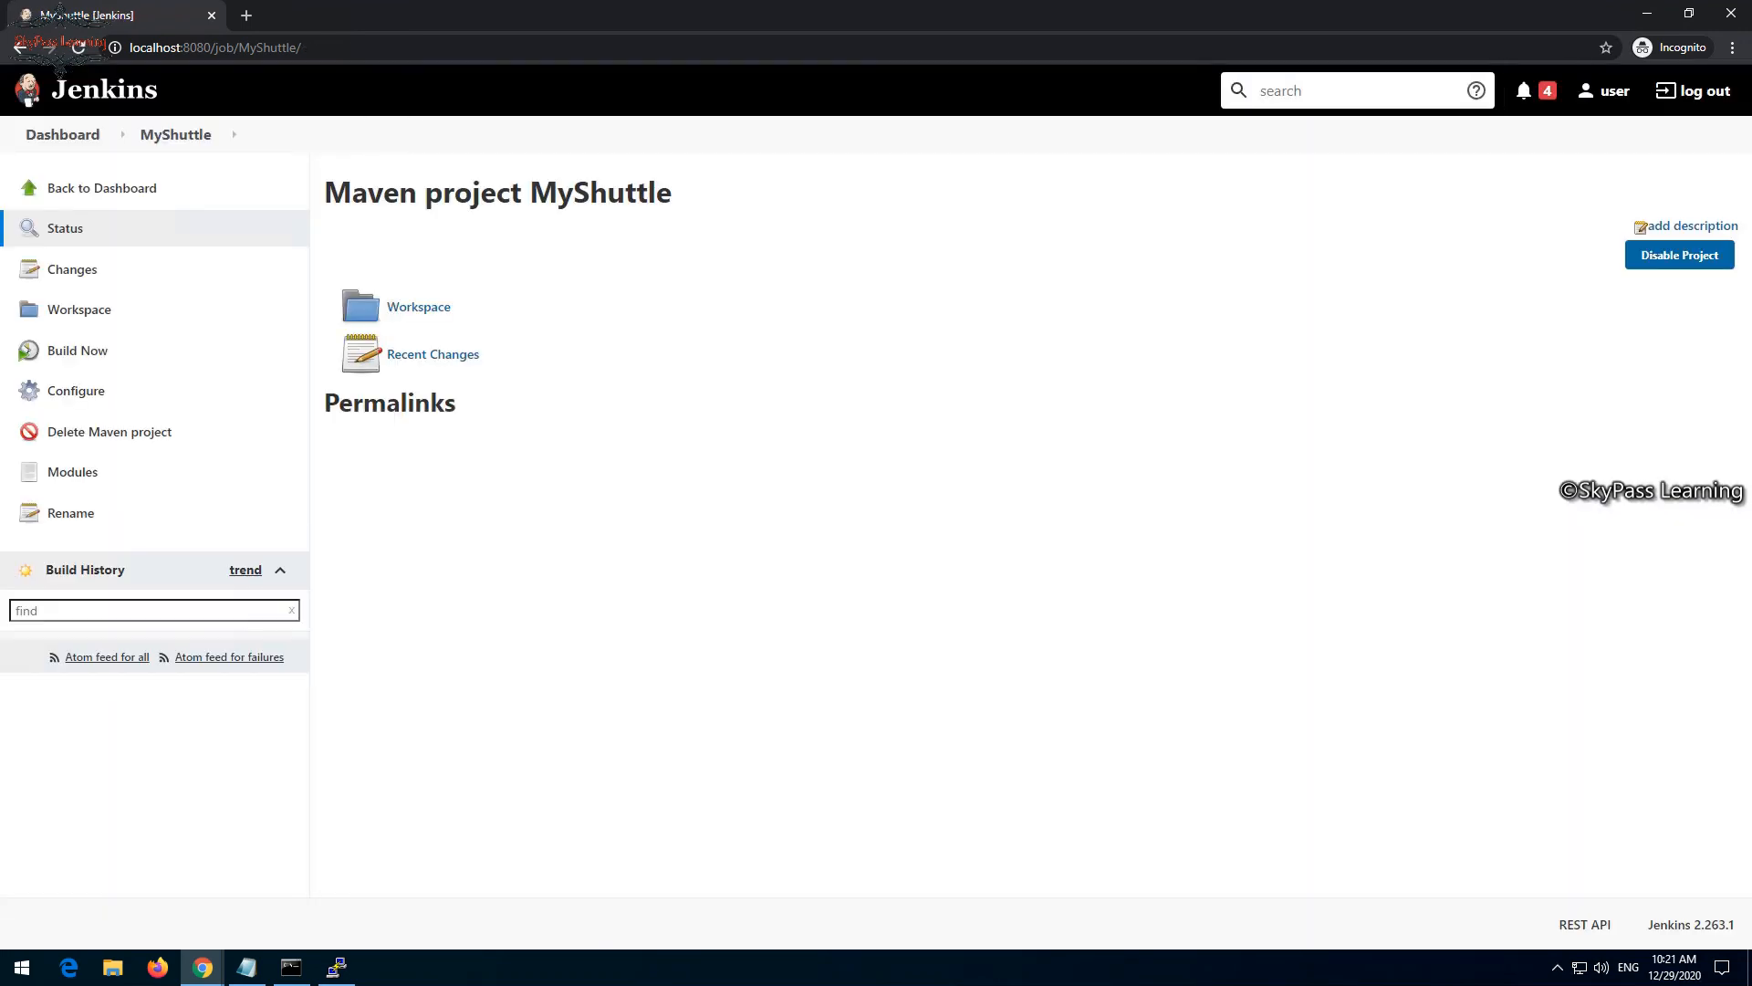
click(77, 351)
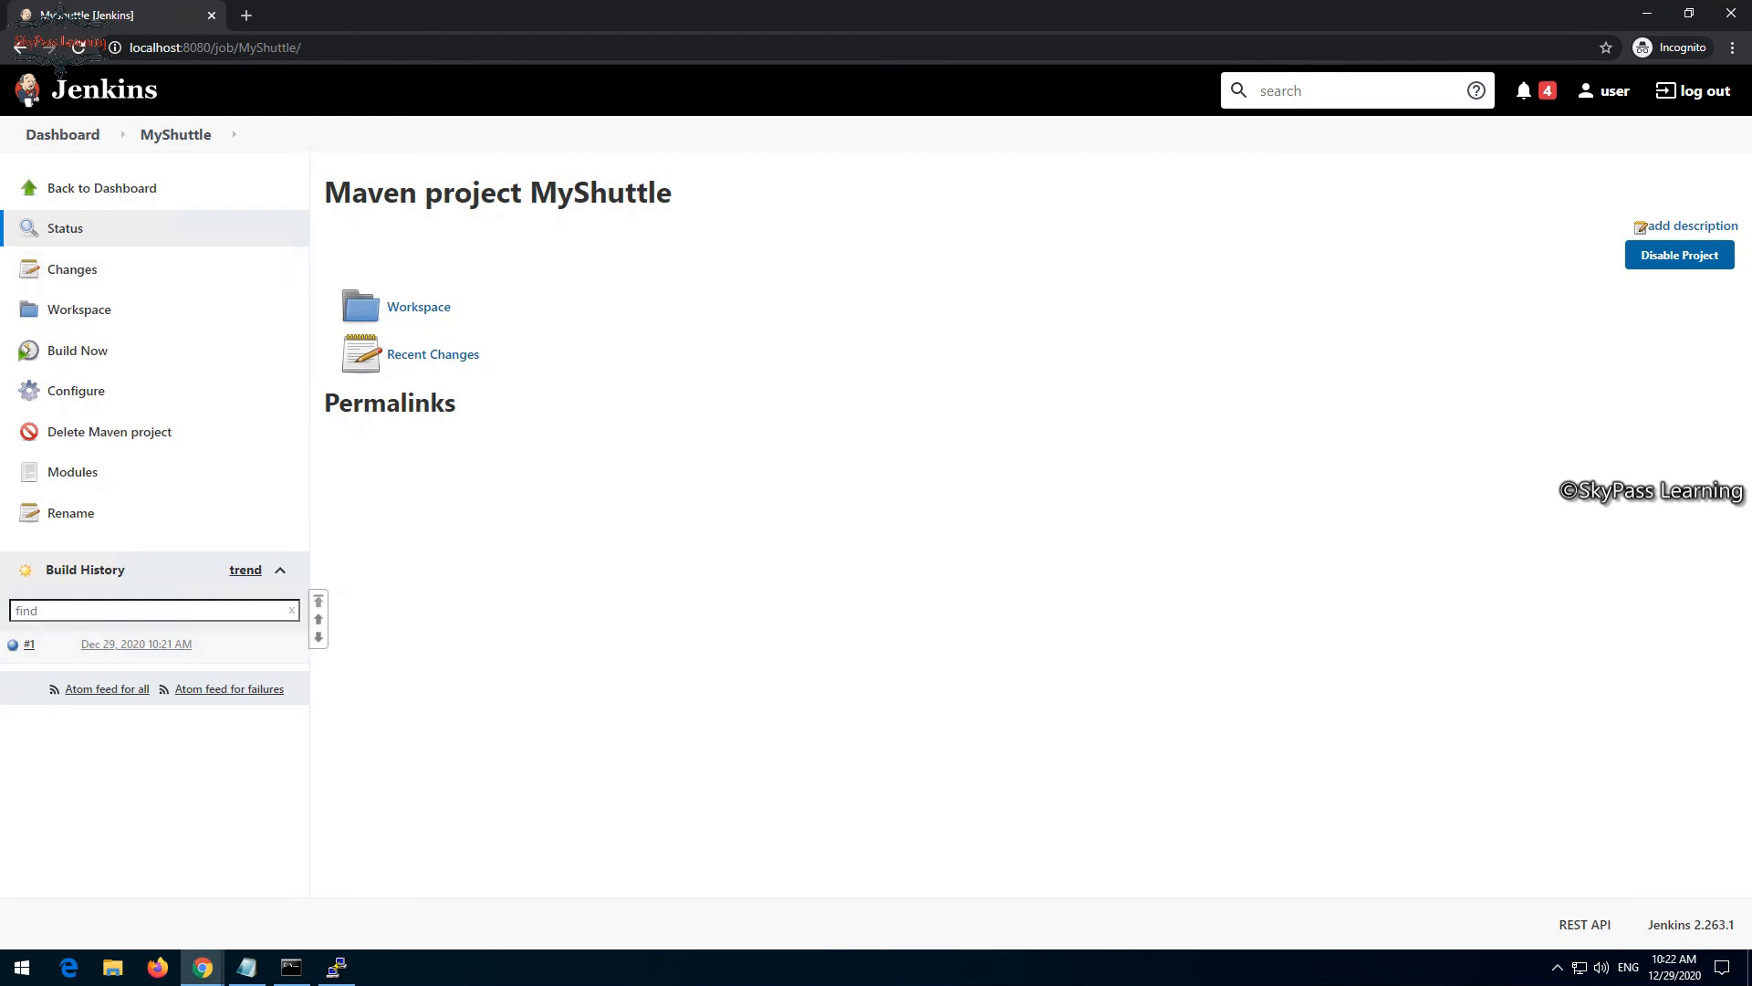
- Open MyShuttle build #1 and drill into its test results down to the com.microsoft.example package
click(29, 644)
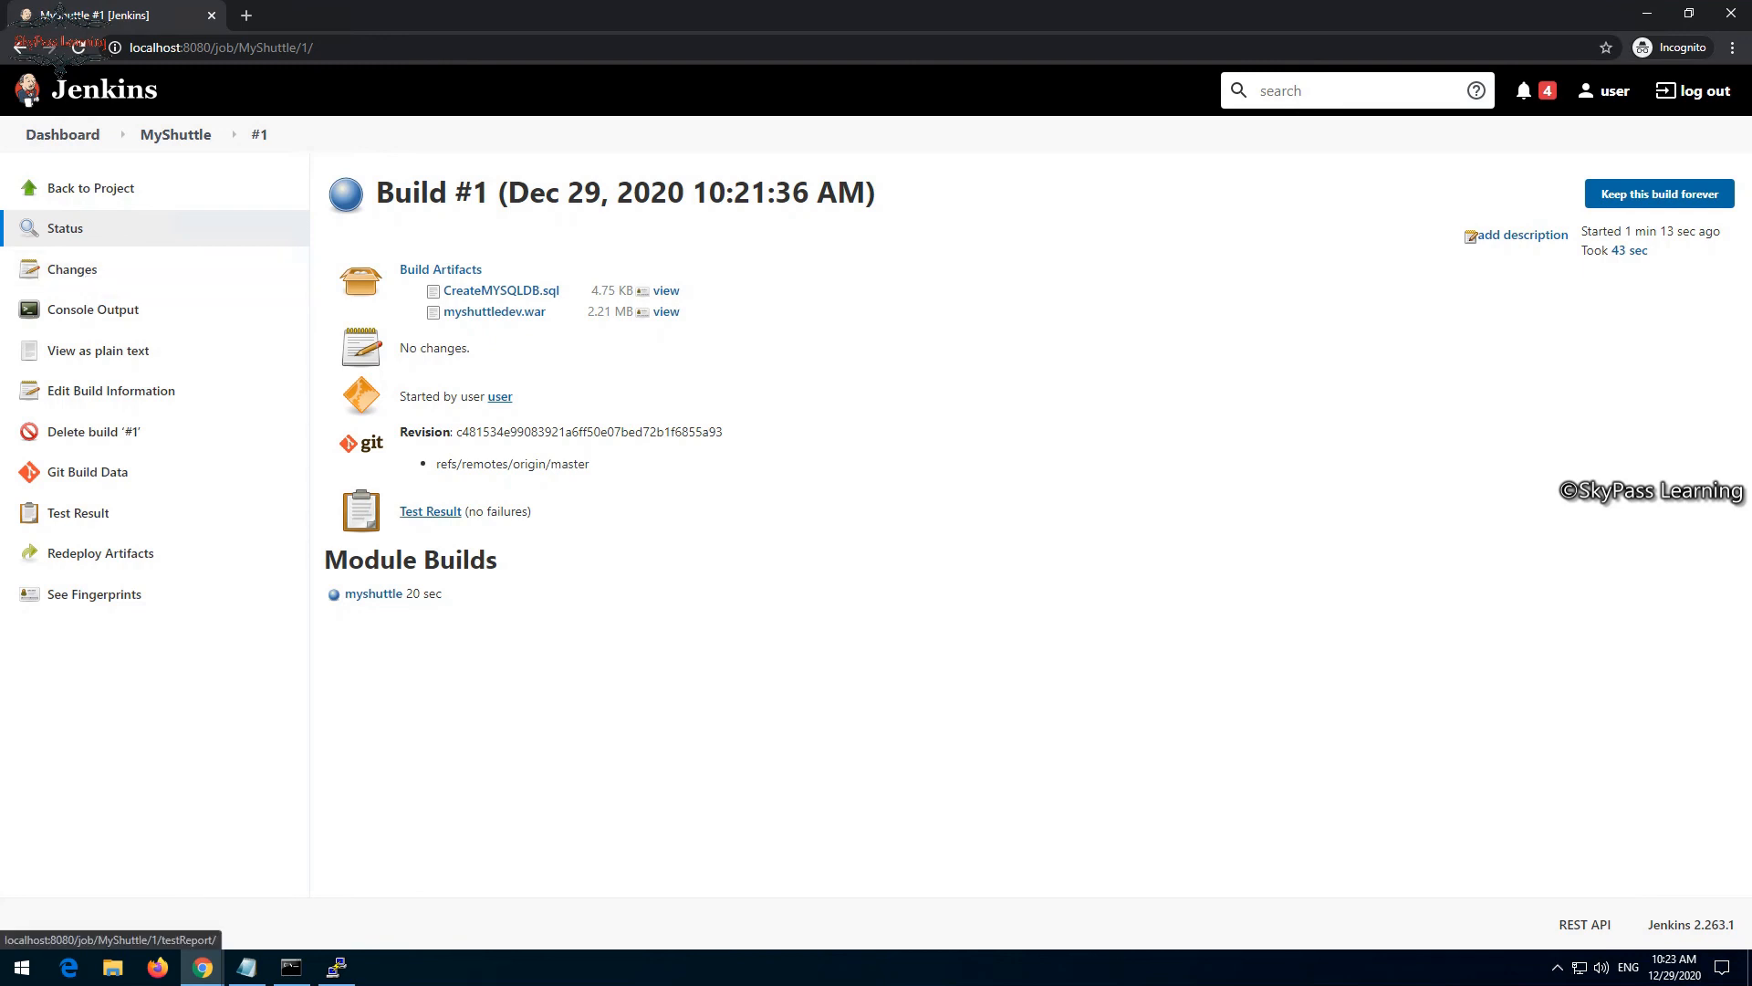
click(431, 512)
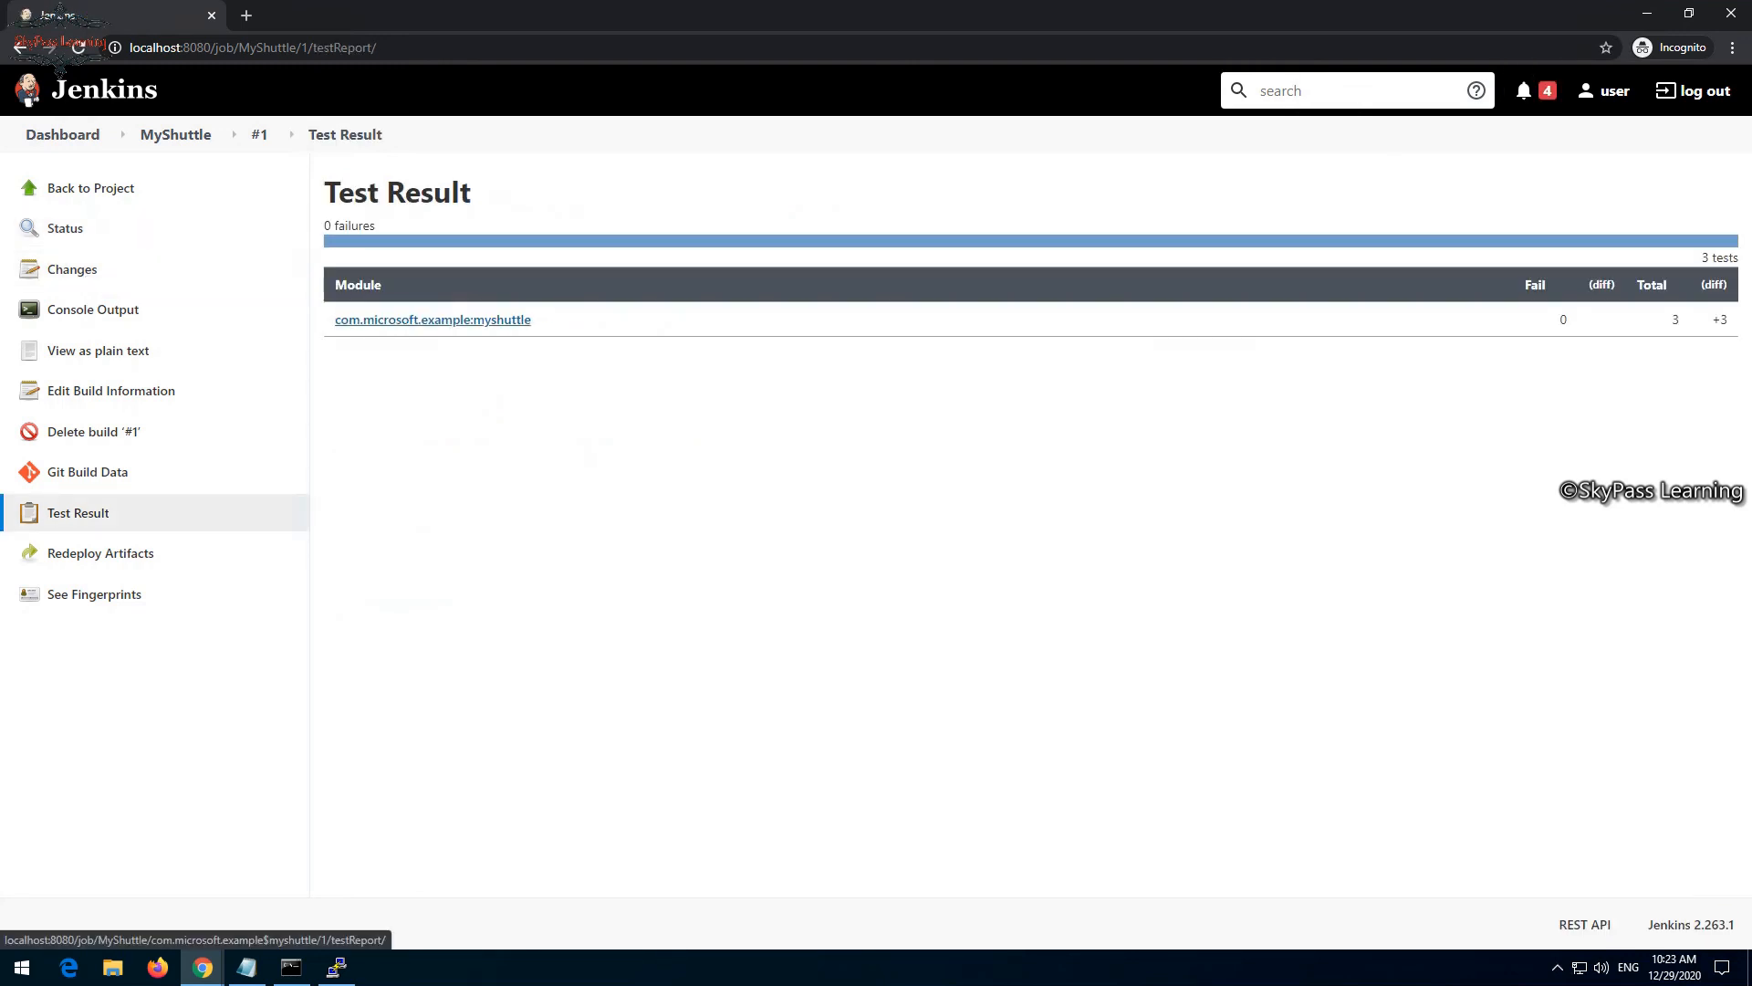
click(432, 320)
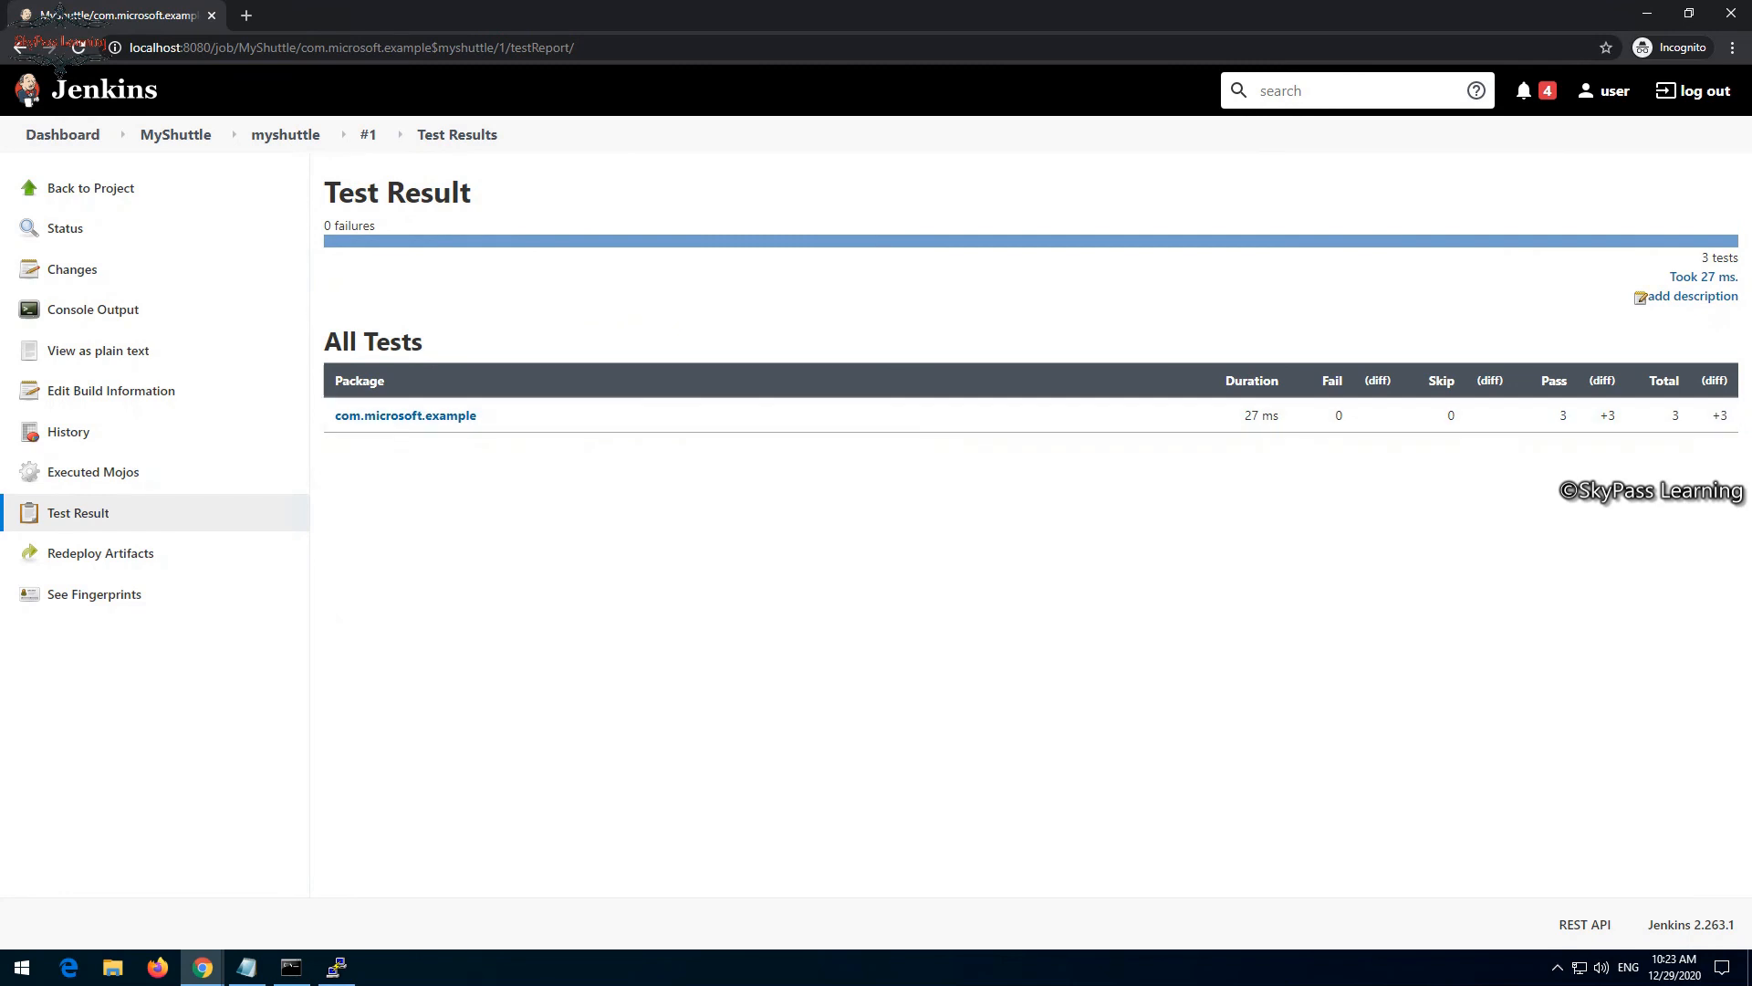
click(405, 416)
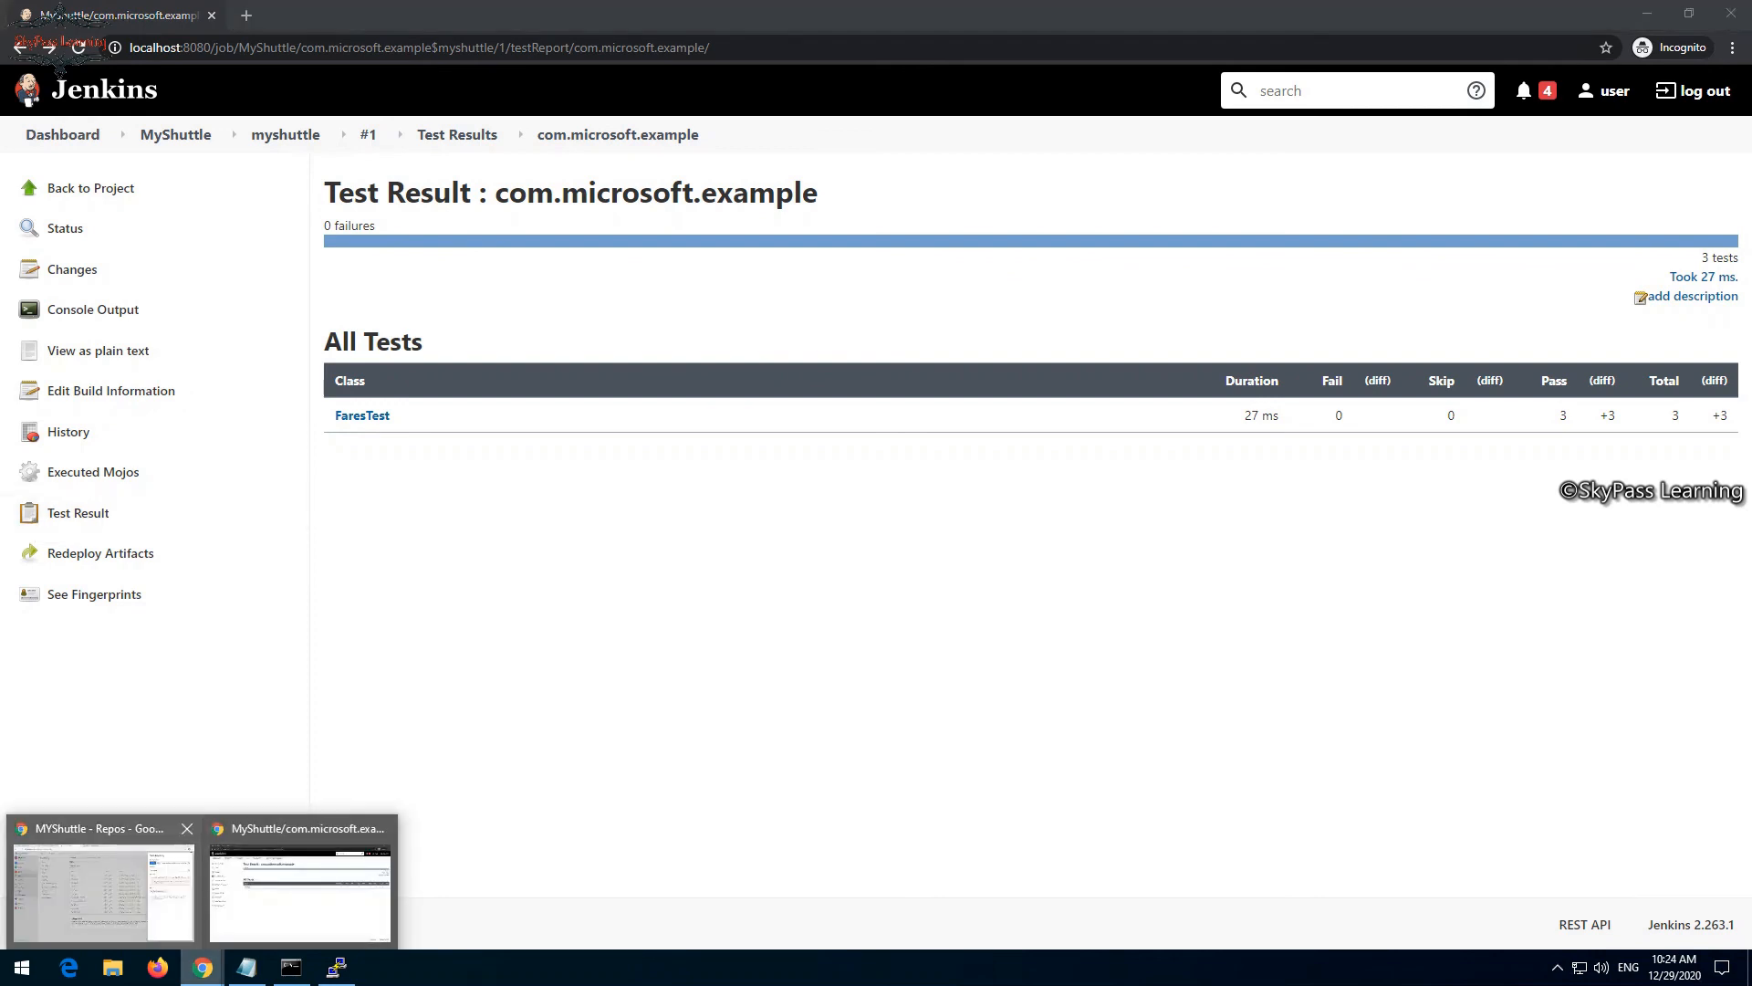
- Switch to the Azure DevOps MYShuttle repository, close the Clone Repository pane and return to Jenkins
click(103, 889)
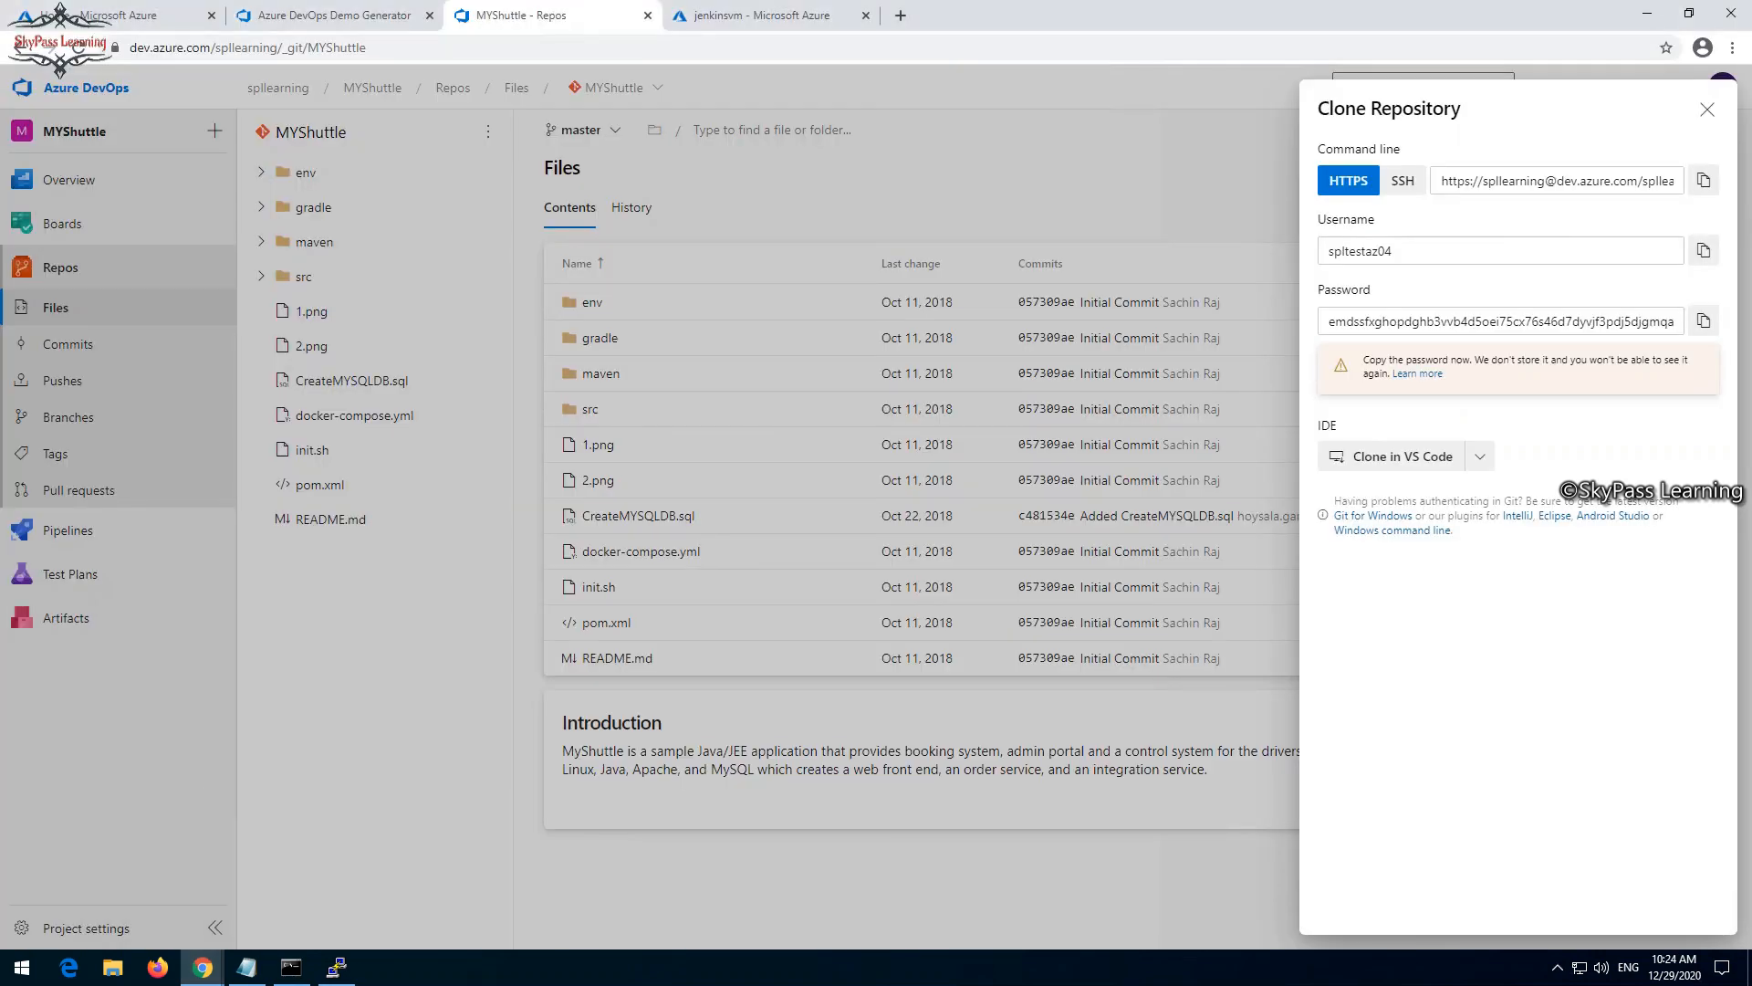
click(1706, 109)
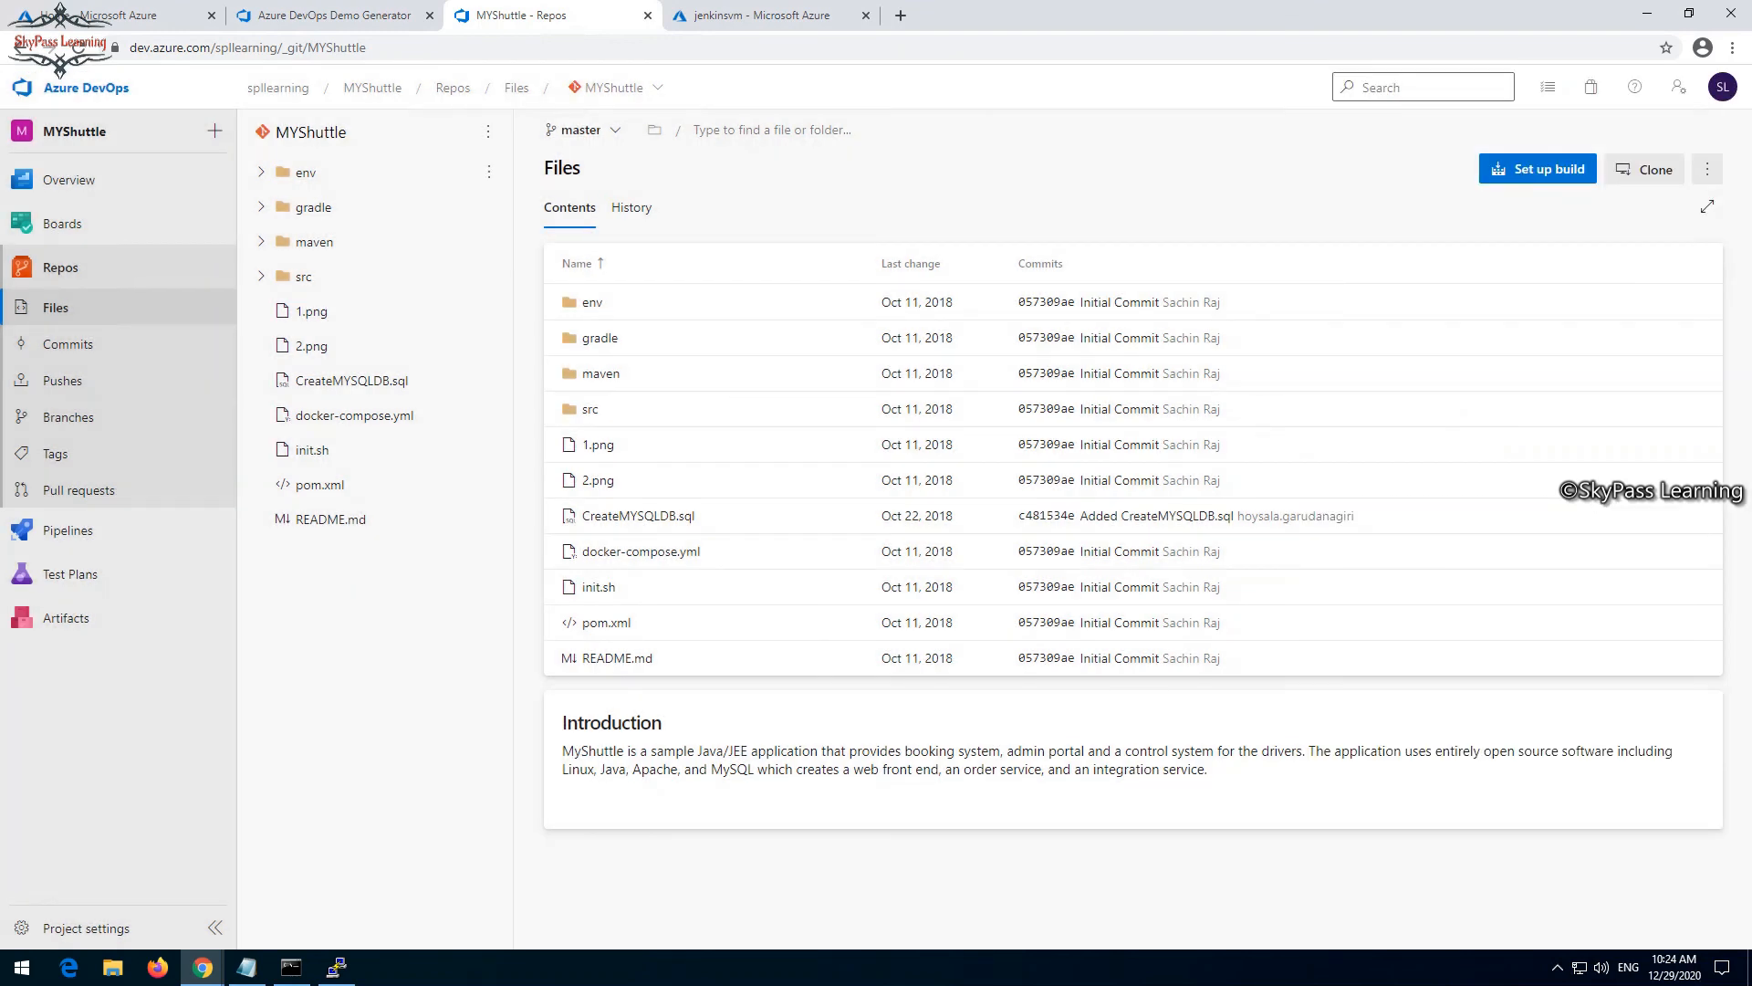
click(203, 967)
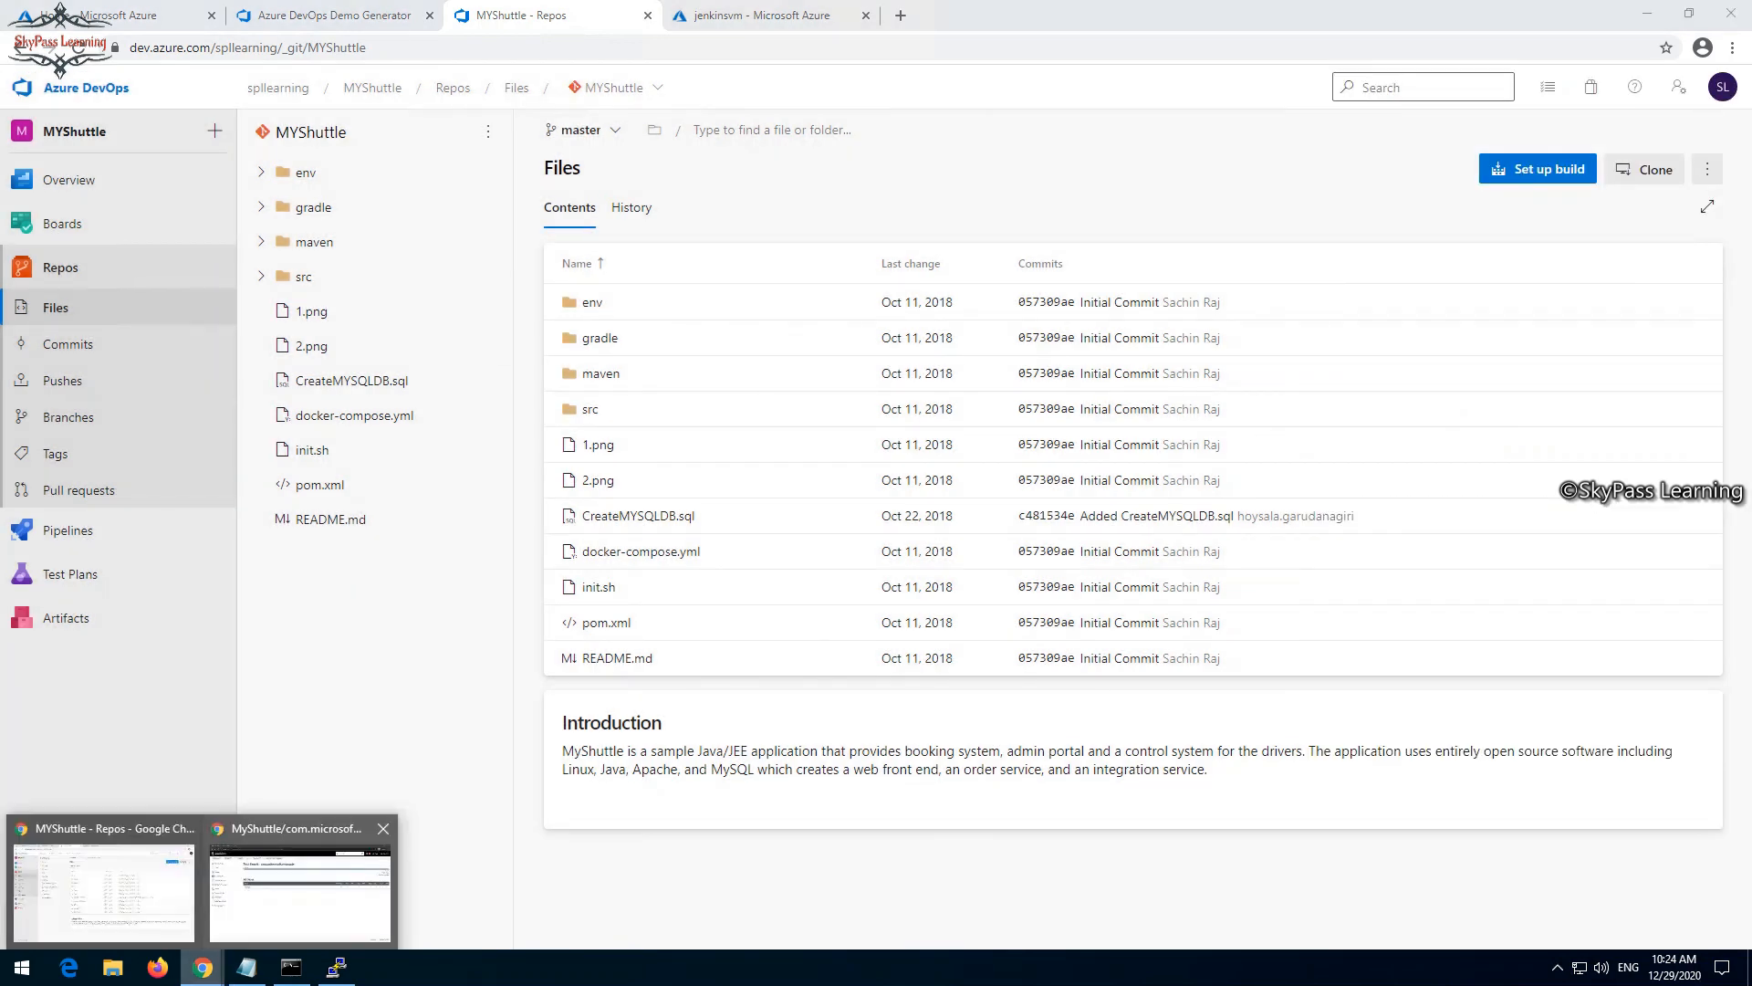
click(299, 892)
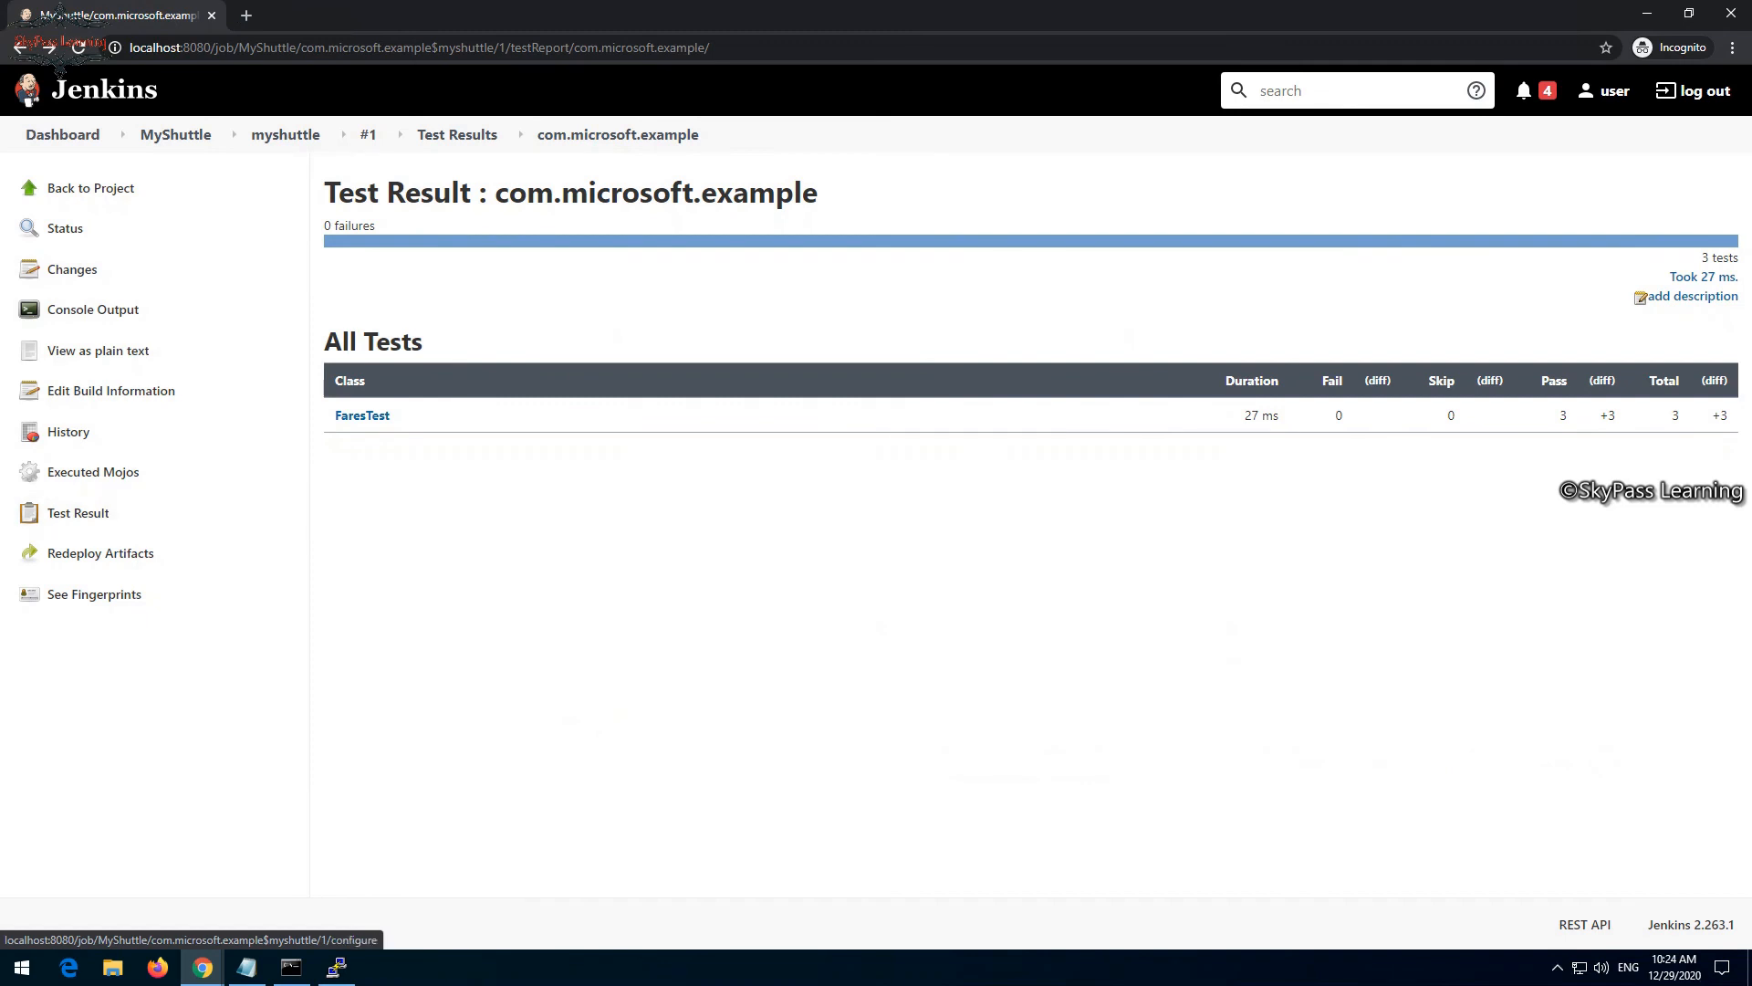
- View the myshuttle-0.0.1-tests.jar artifact from the myshuttle module's build #1 and return to the Jenkins dashboard
click(90, 188)
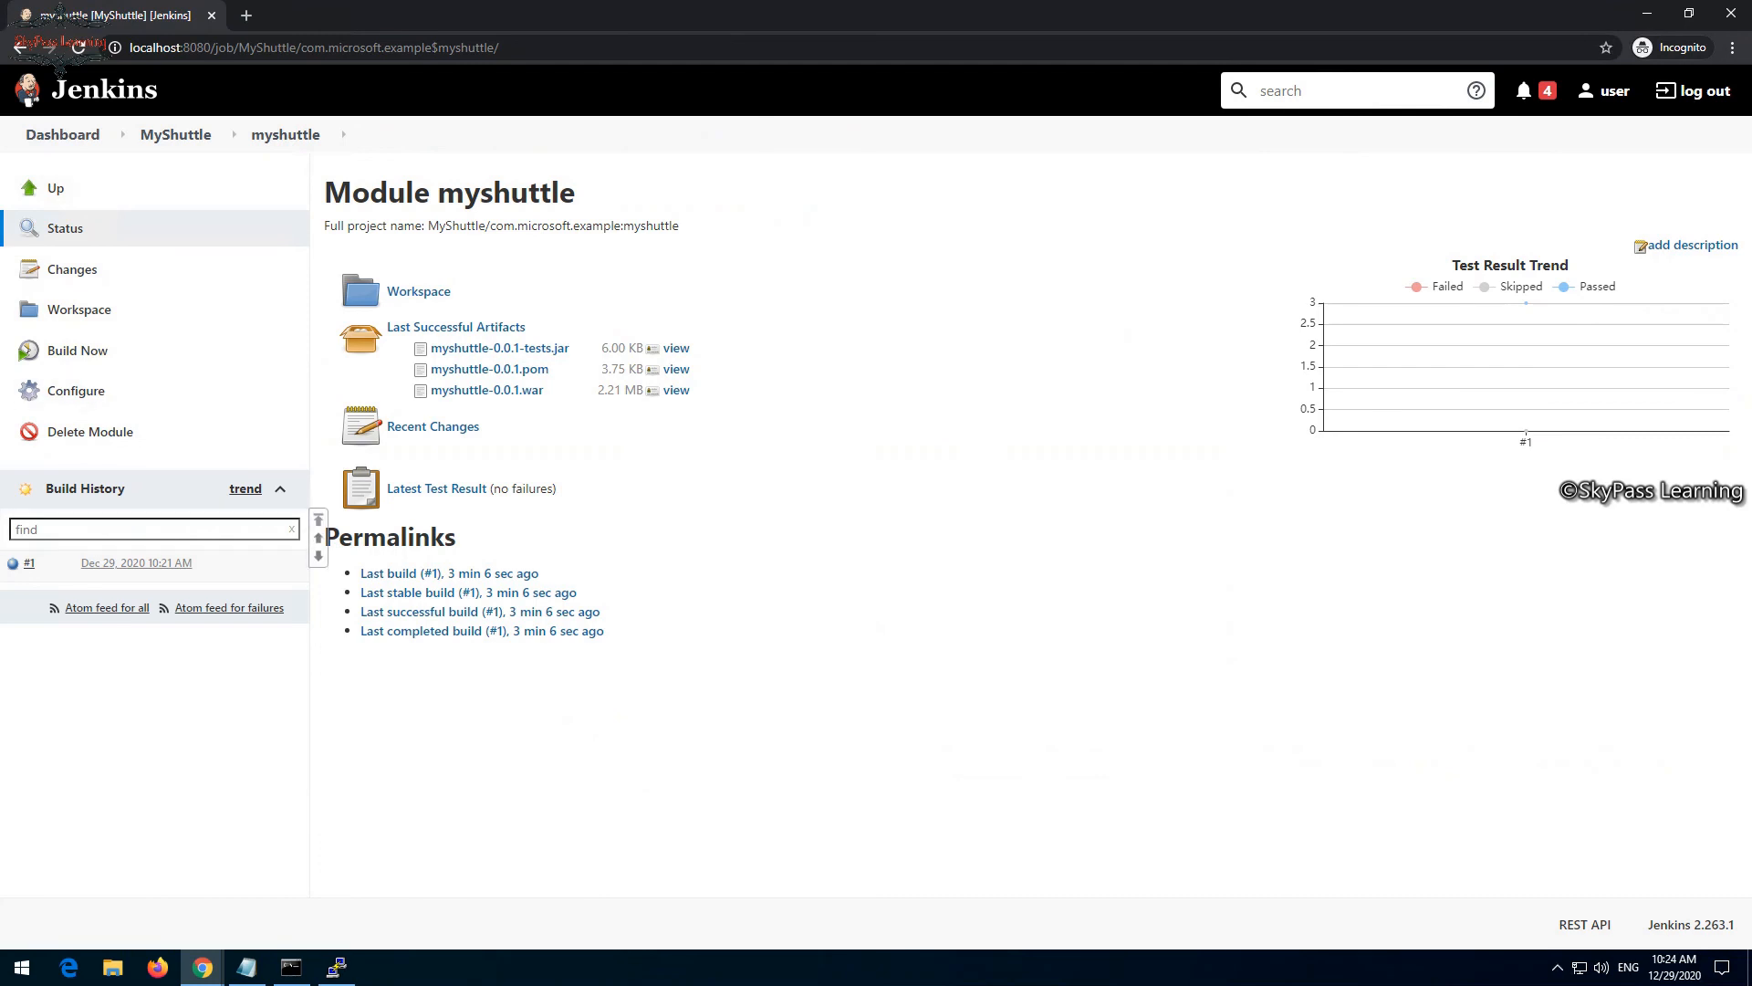
click(29, 562)
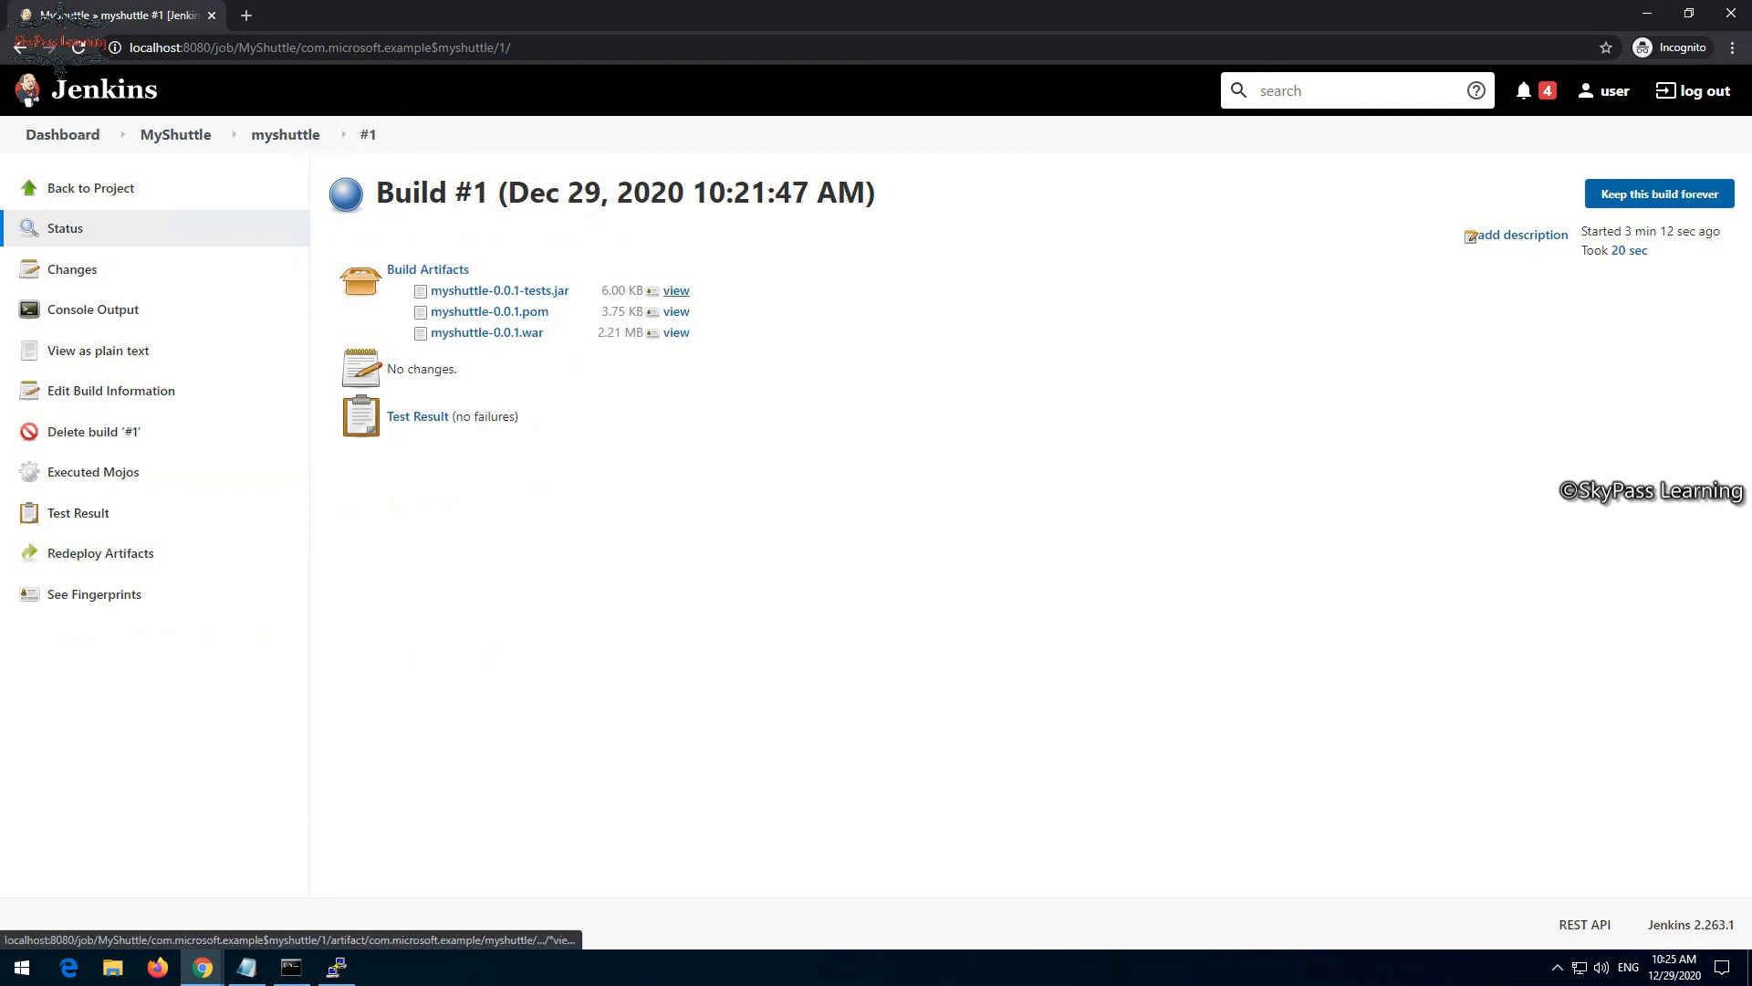
click(676, 291)
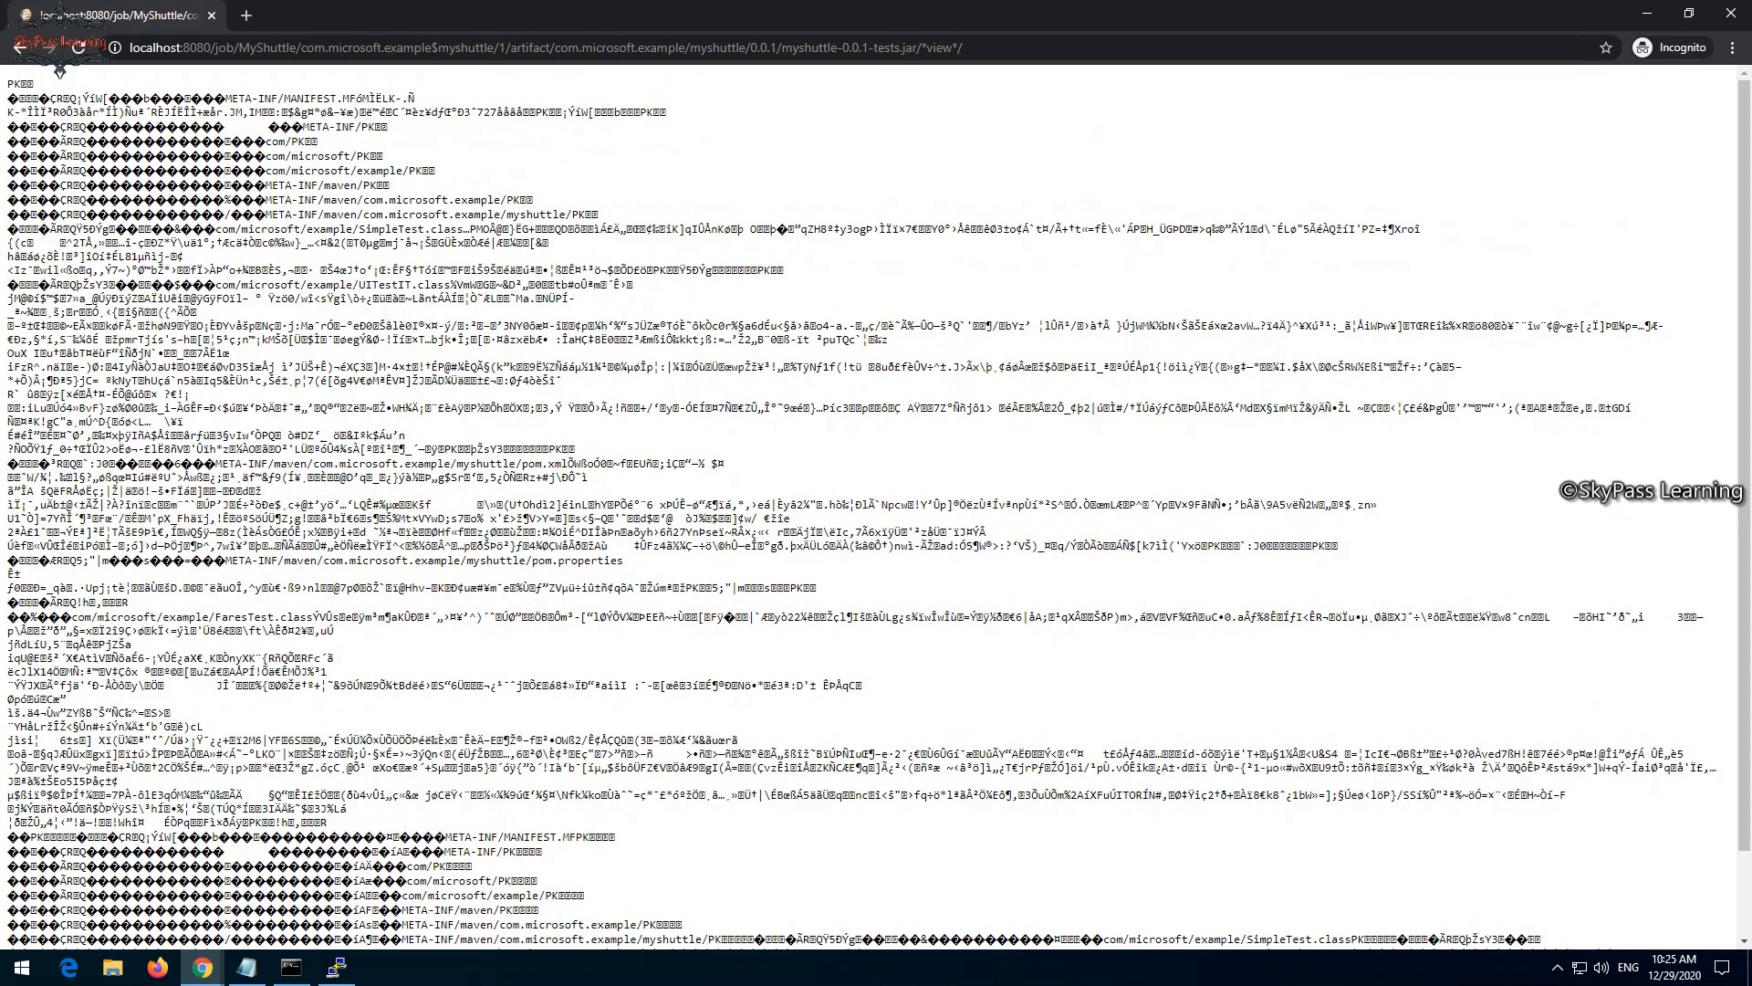
click(19, 48)
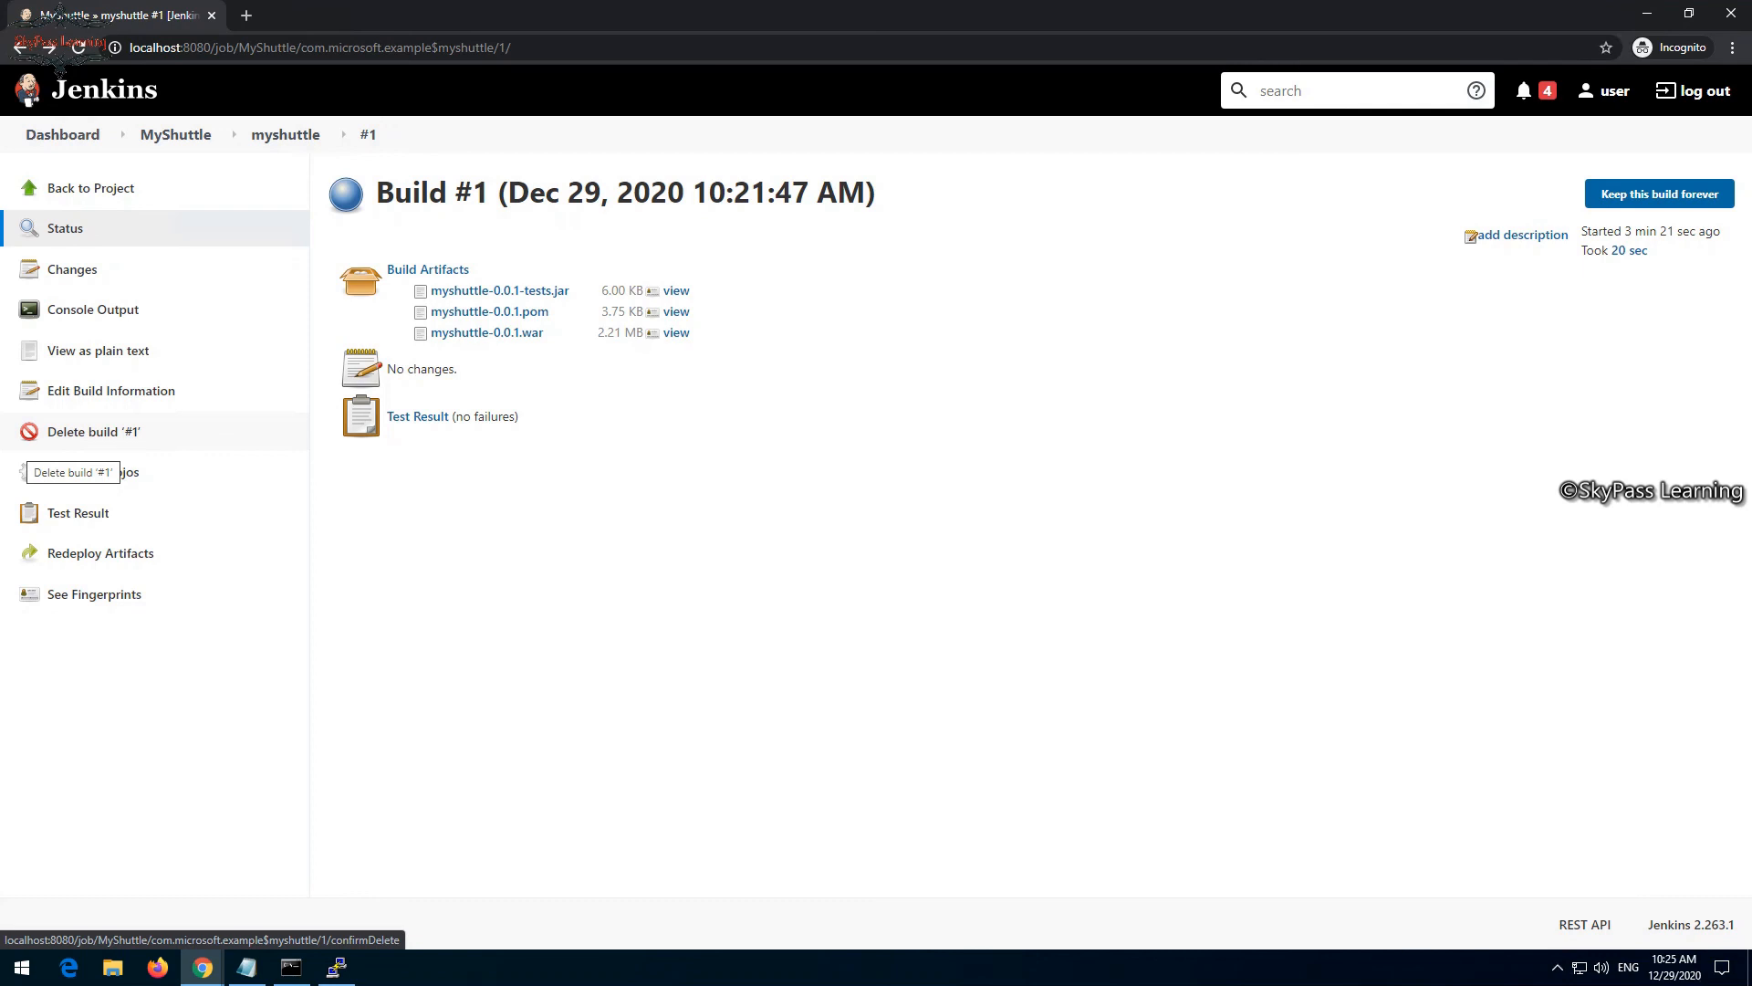
click(91, 188)
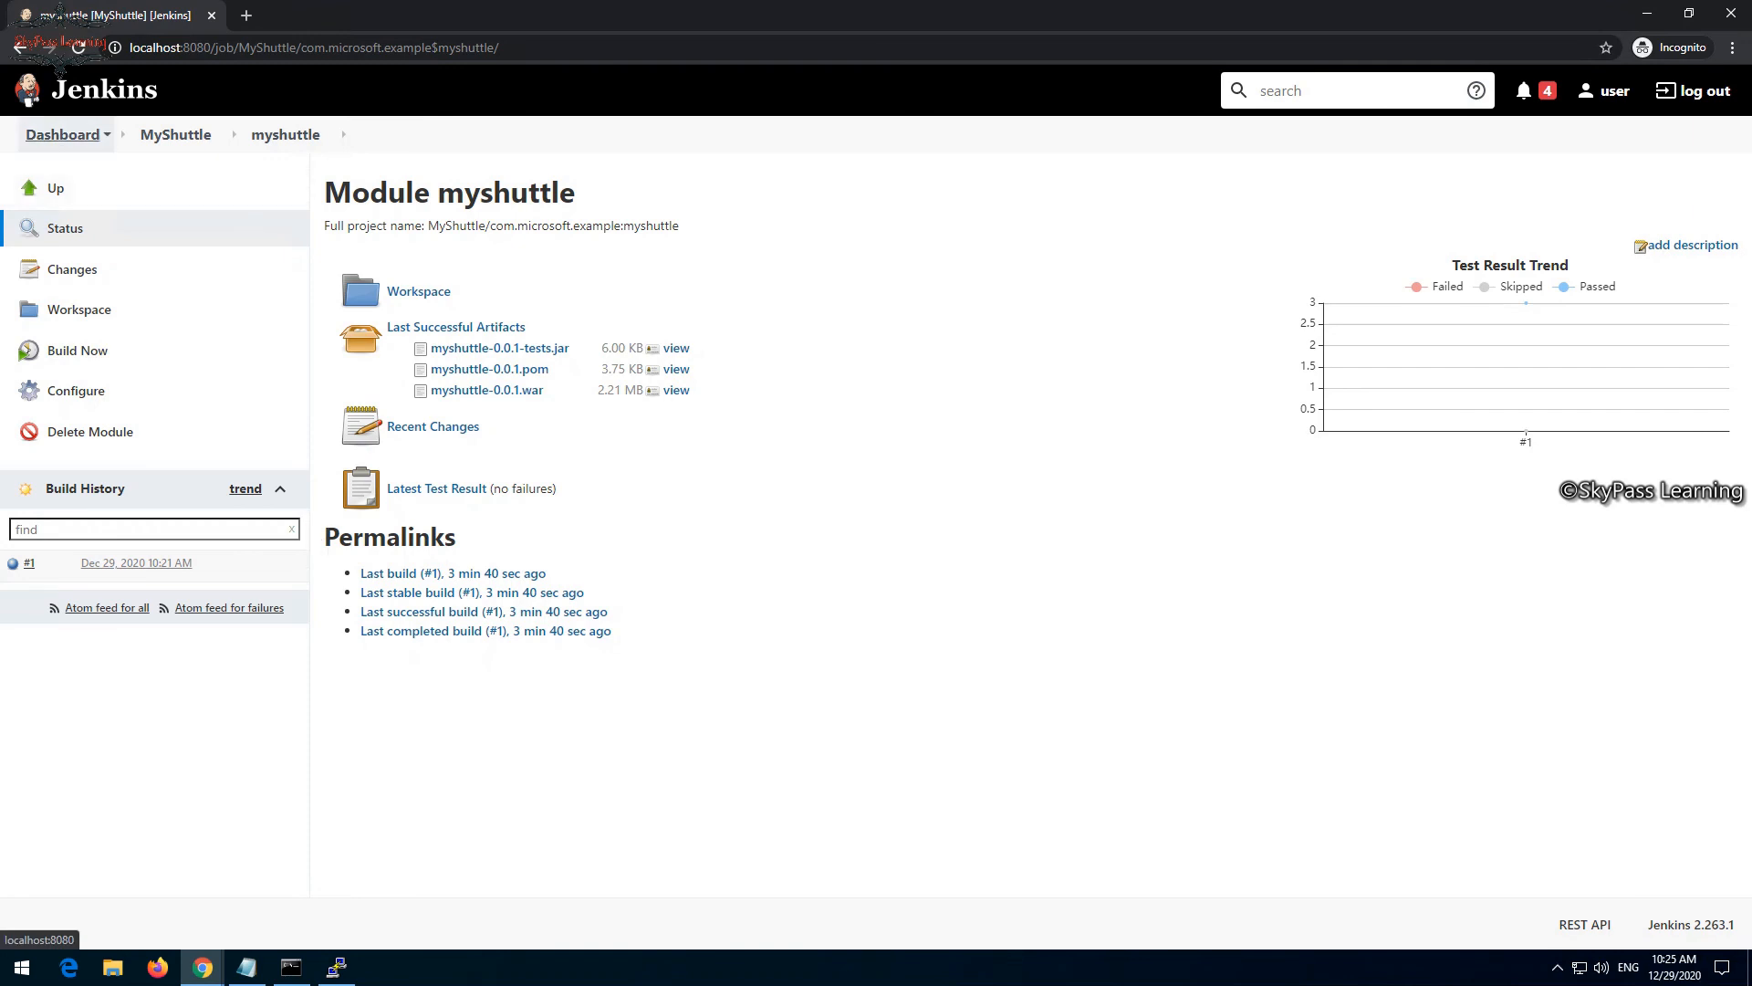
click(62, 134)
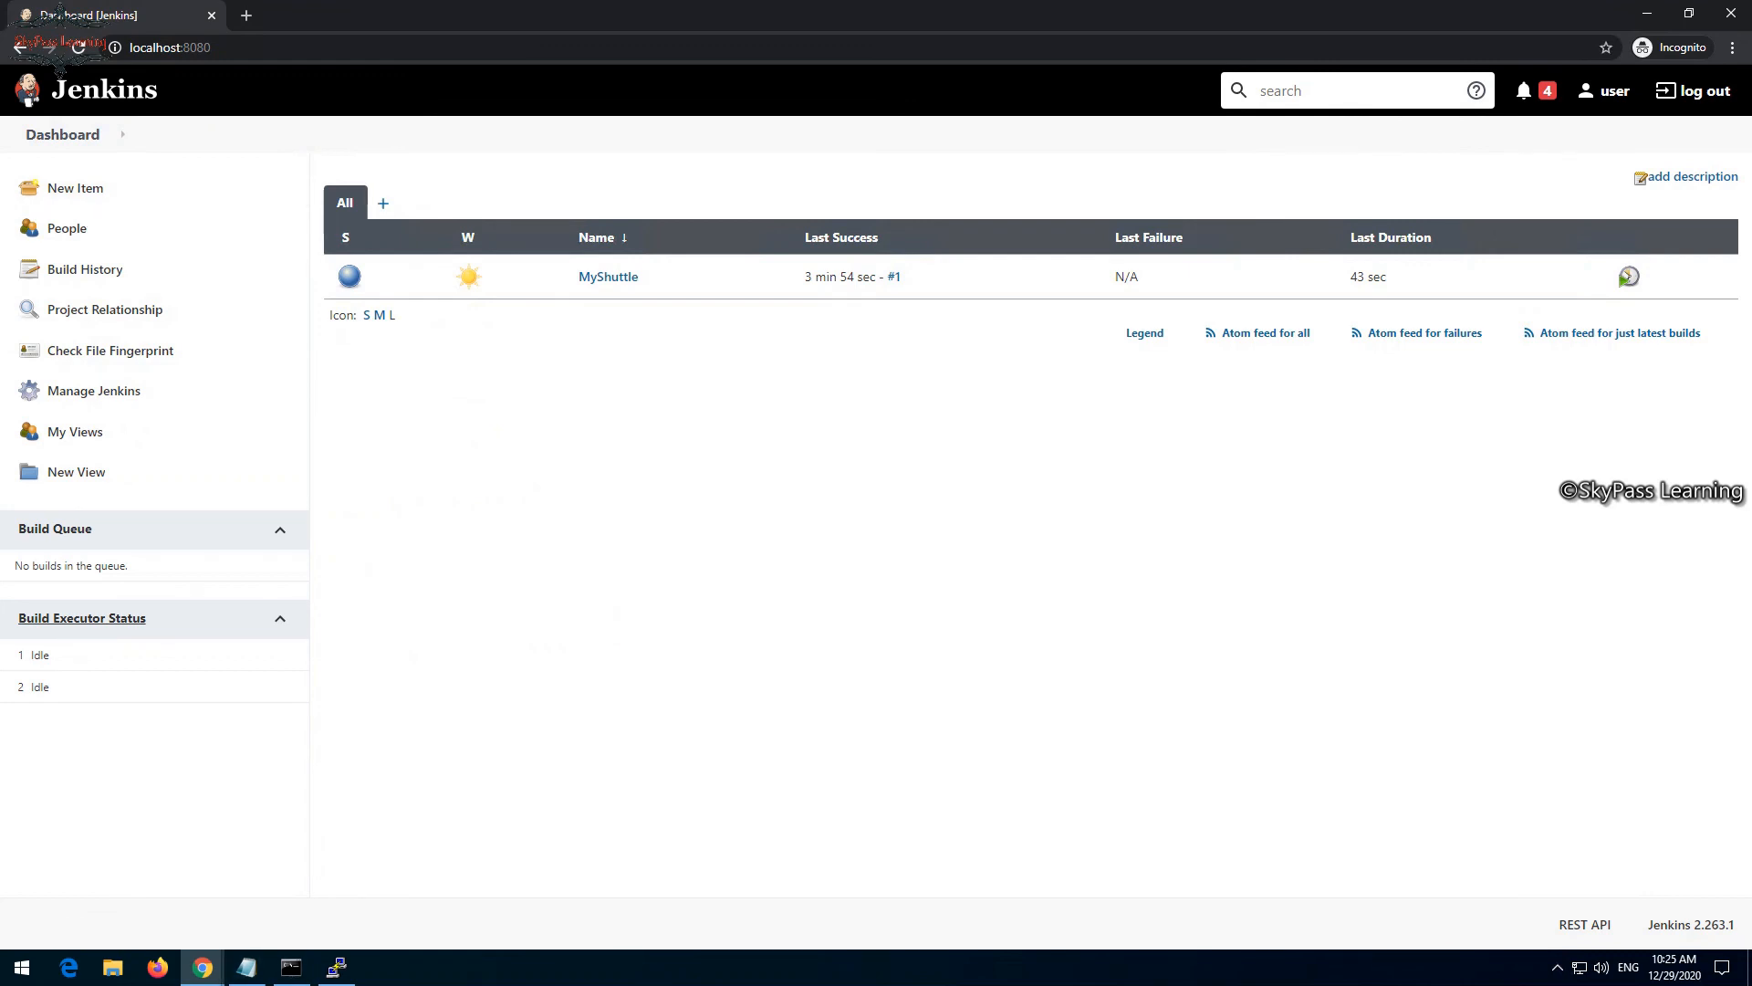
mouse_move(202, 968)
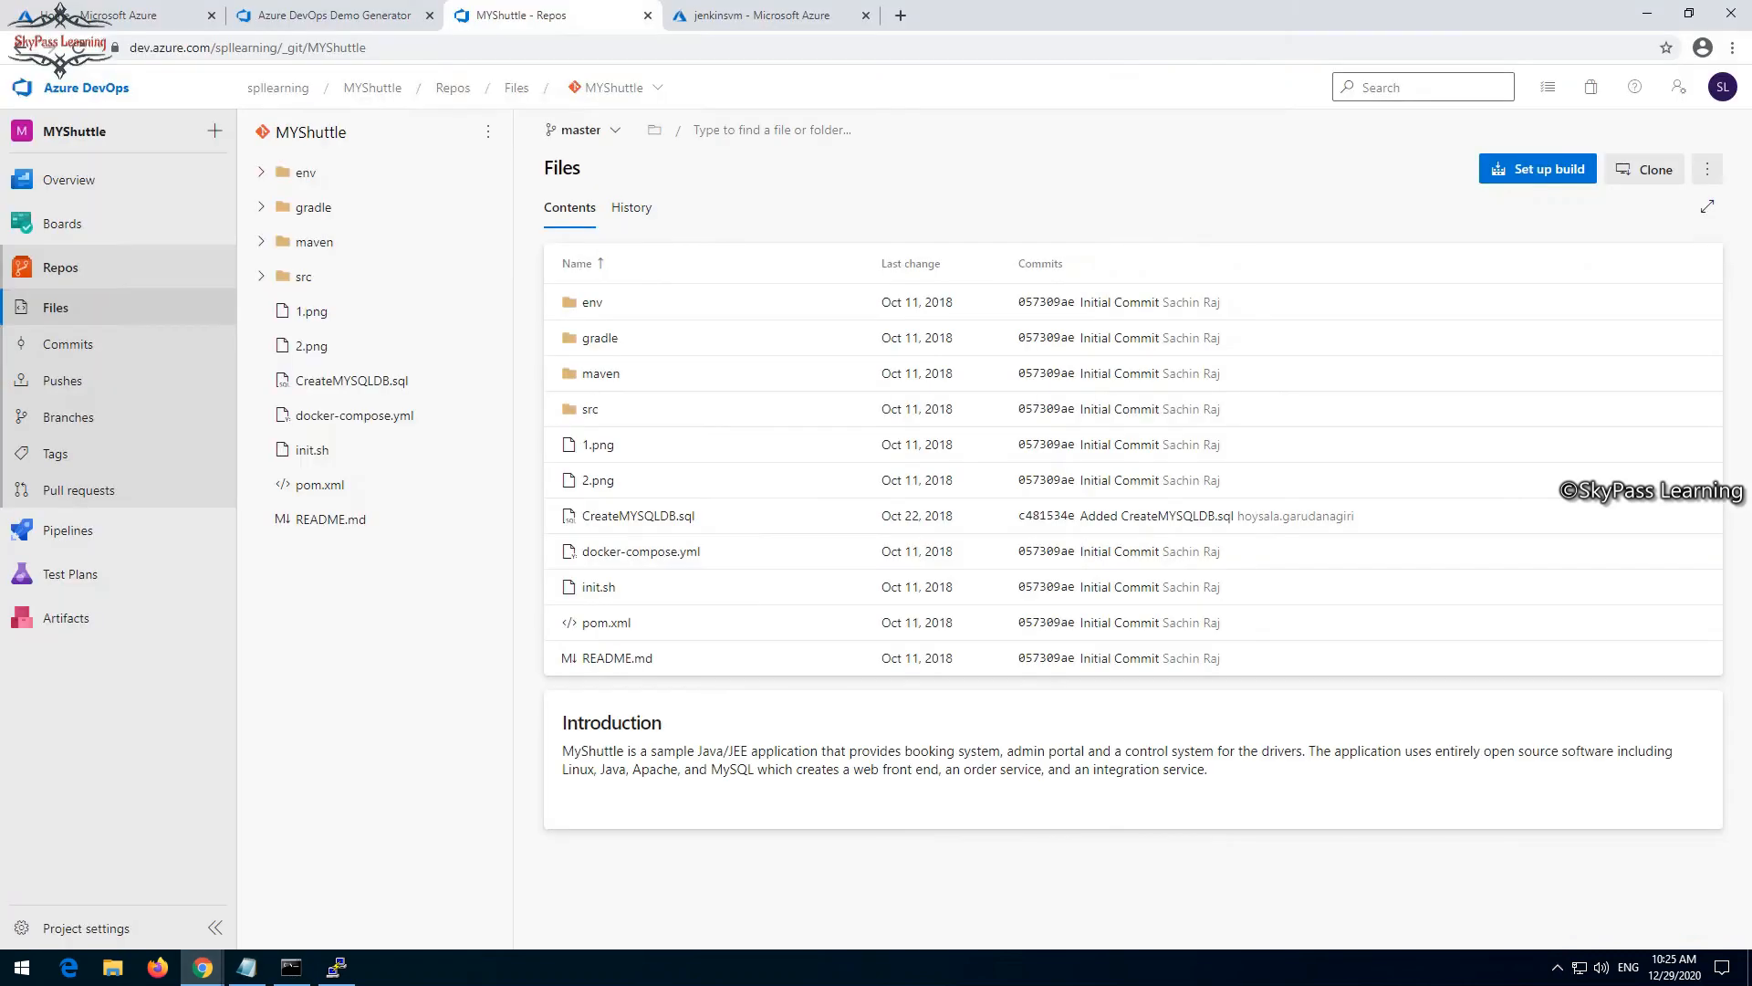
click(103, 890)
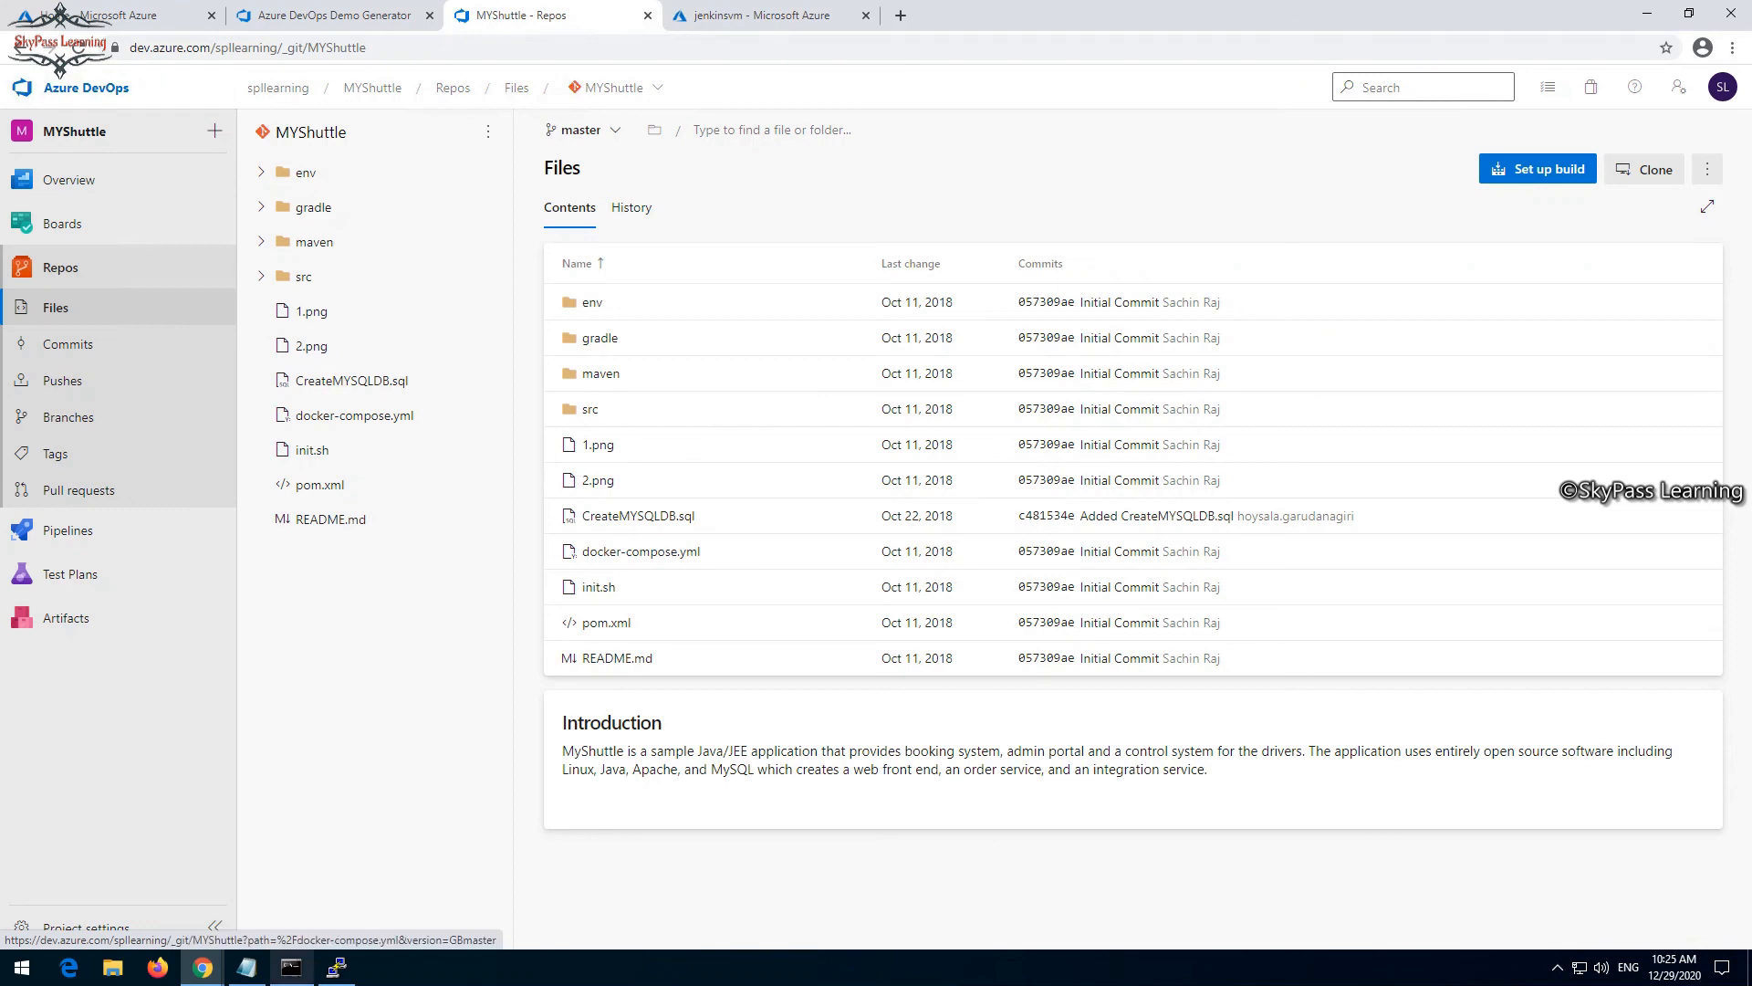
mouse_move(203, 967)
click(299, 892)
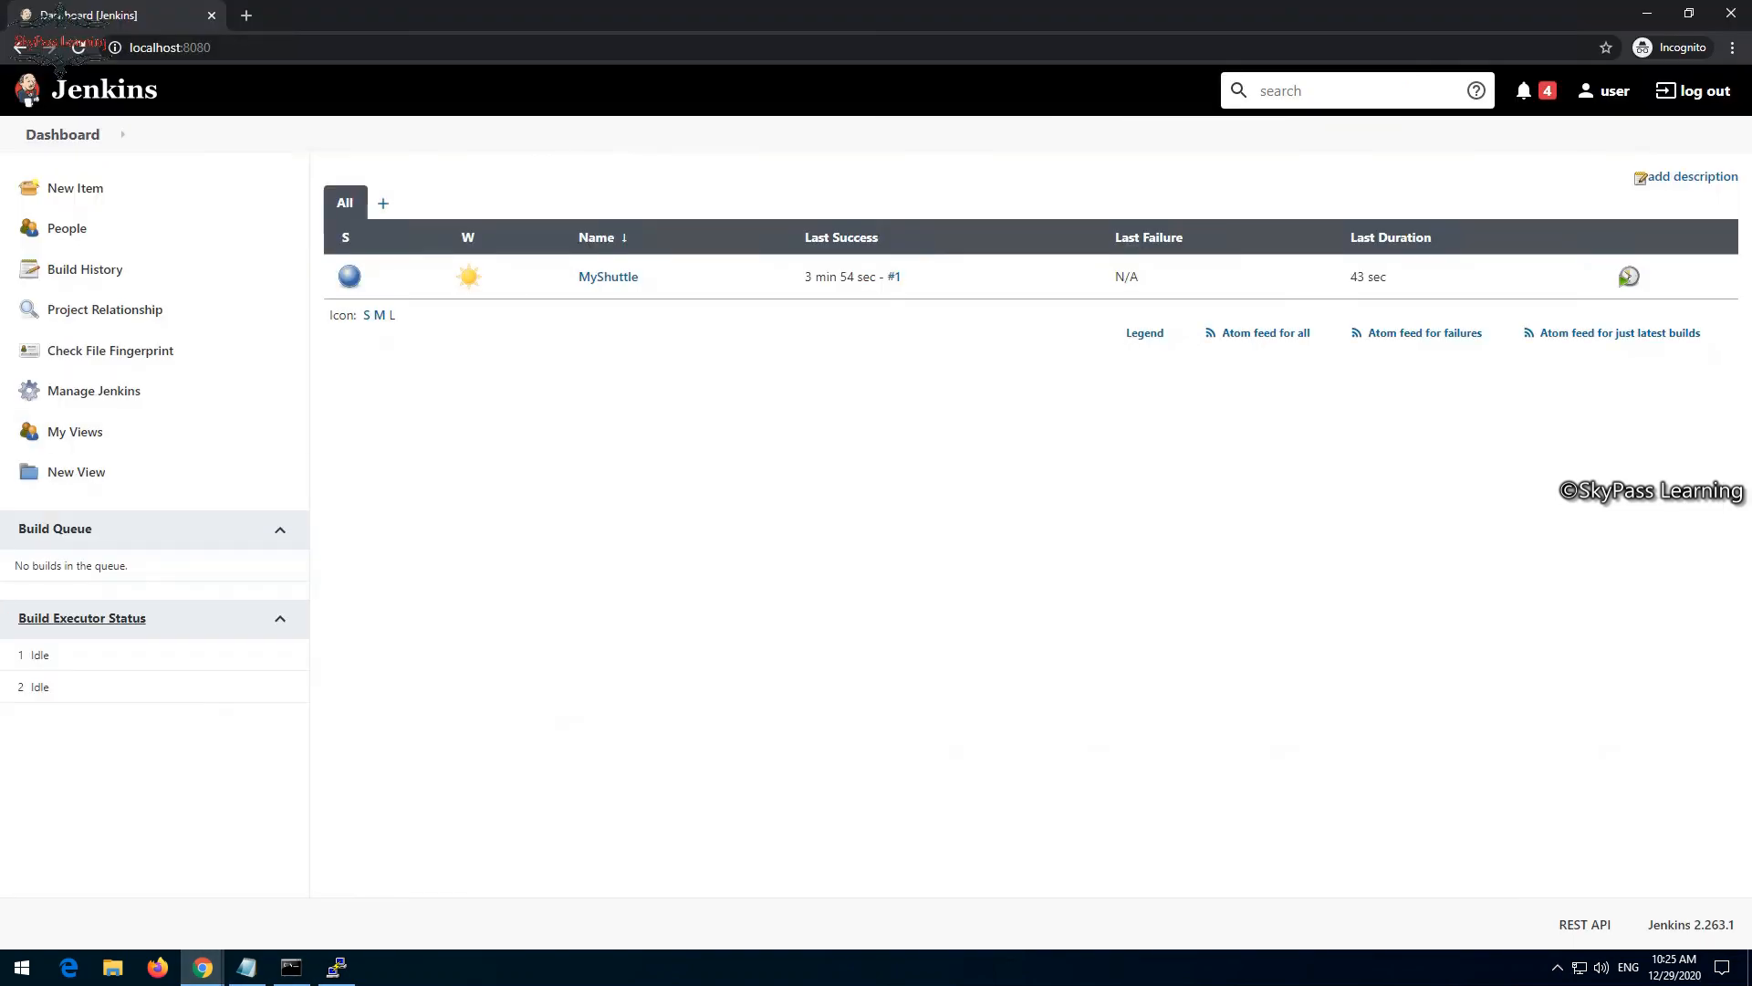